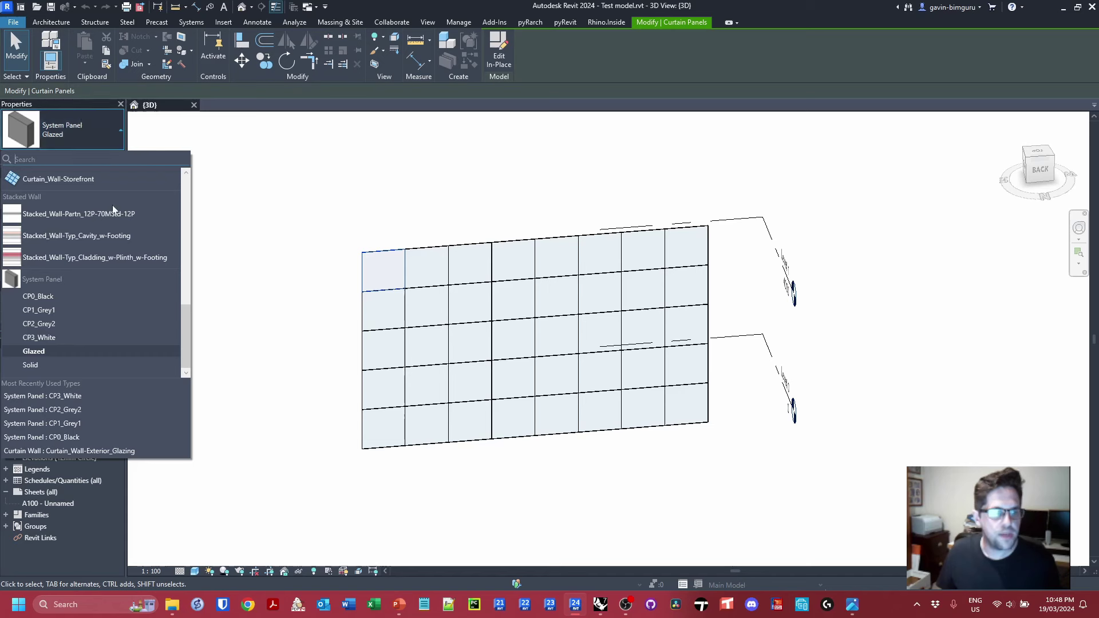
- Try the CP0_Black, CP1_Grey1 and CP2_Grey2 types in turn on the curtain wall's upper corner panel
click(80, 296)
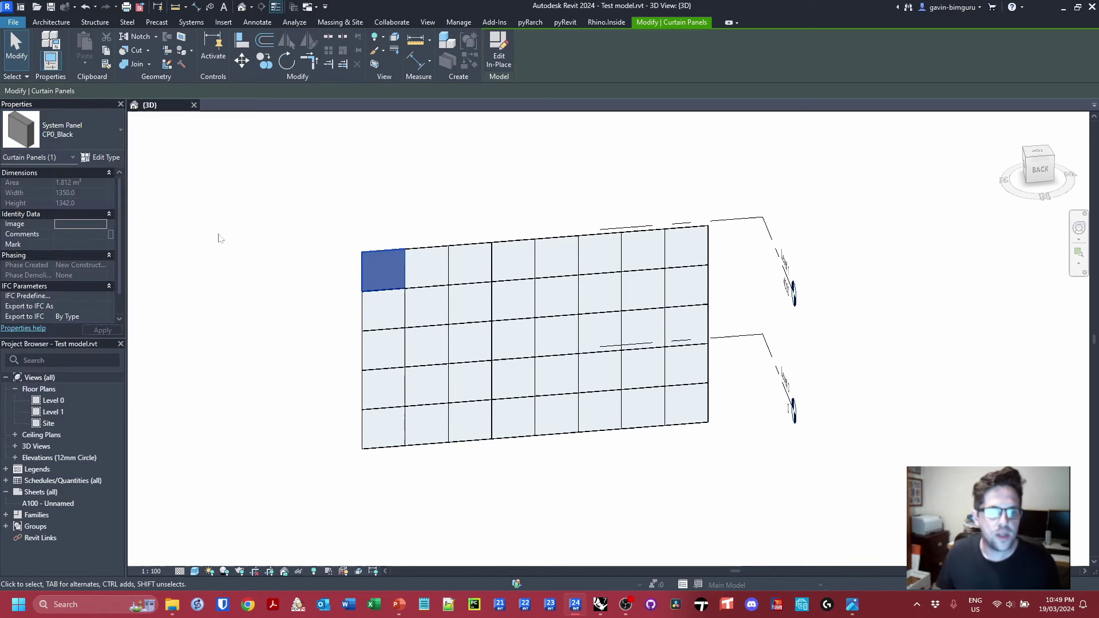
click(95, 130)
click(61, 310)
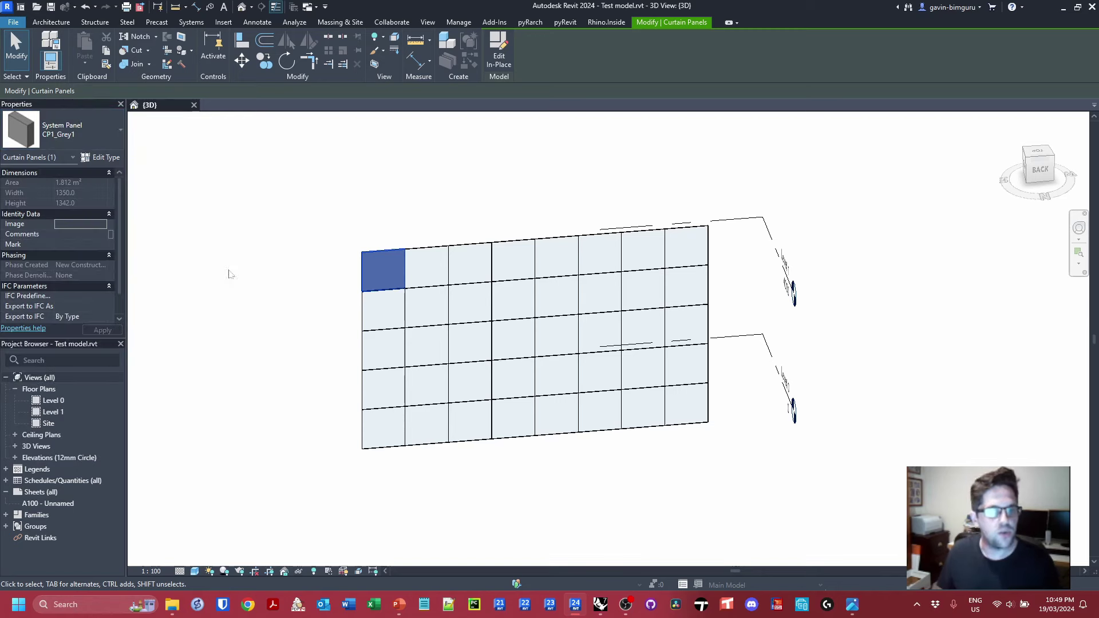
click(253, 179)
click(378, 255)
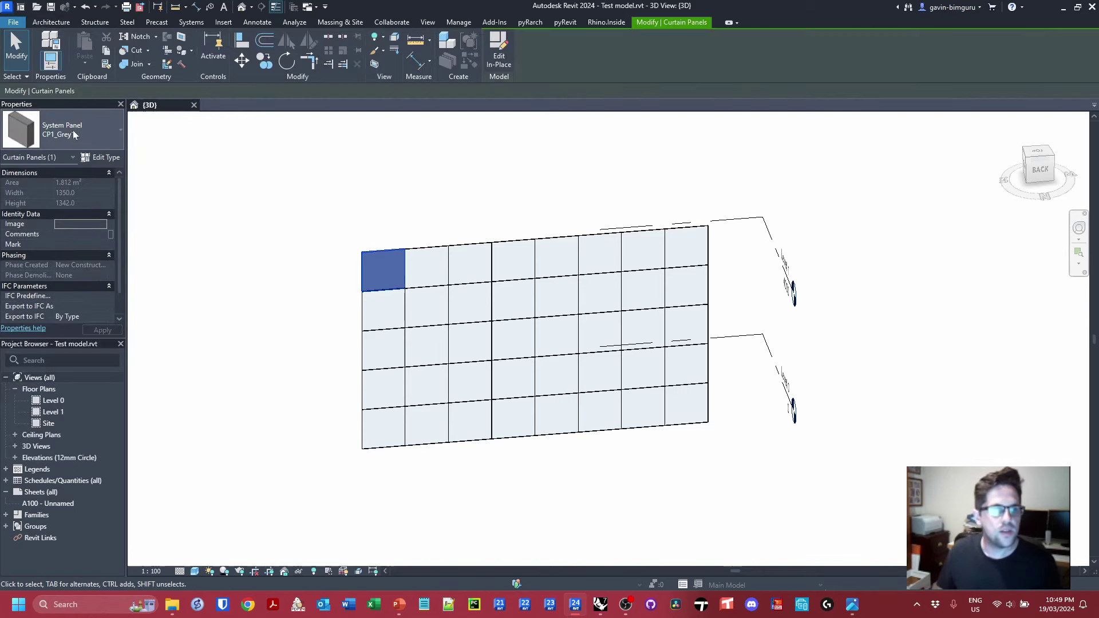
click(71, 128)
click(66, 325)
click(288, 200)
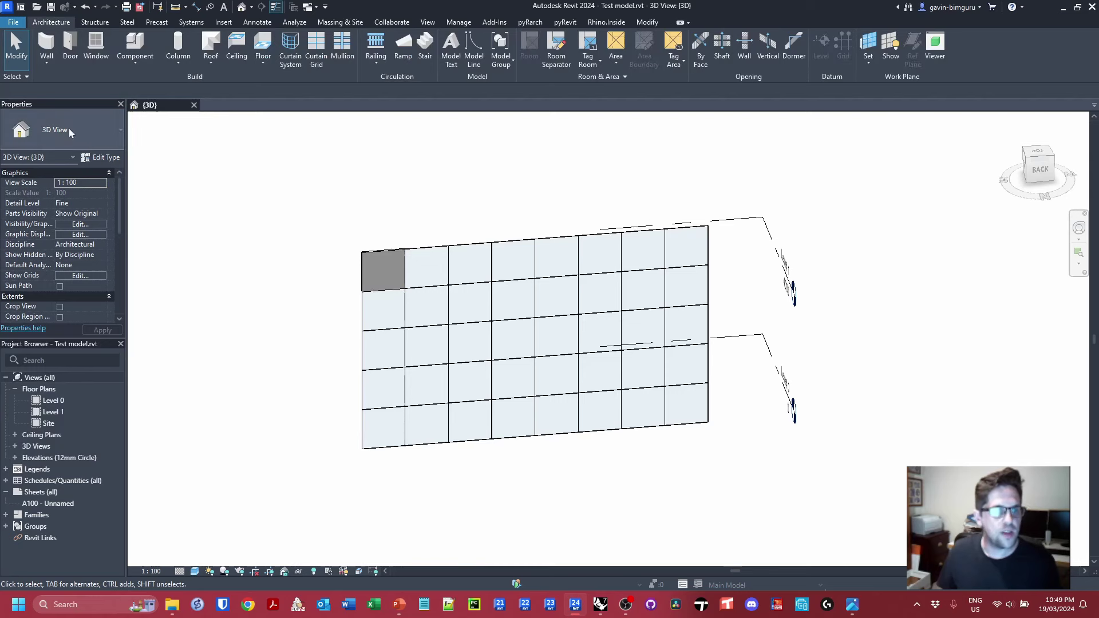
- Change the upper corner curtain panel's type to CP3_White
click(380, 264)
click(63, 130)
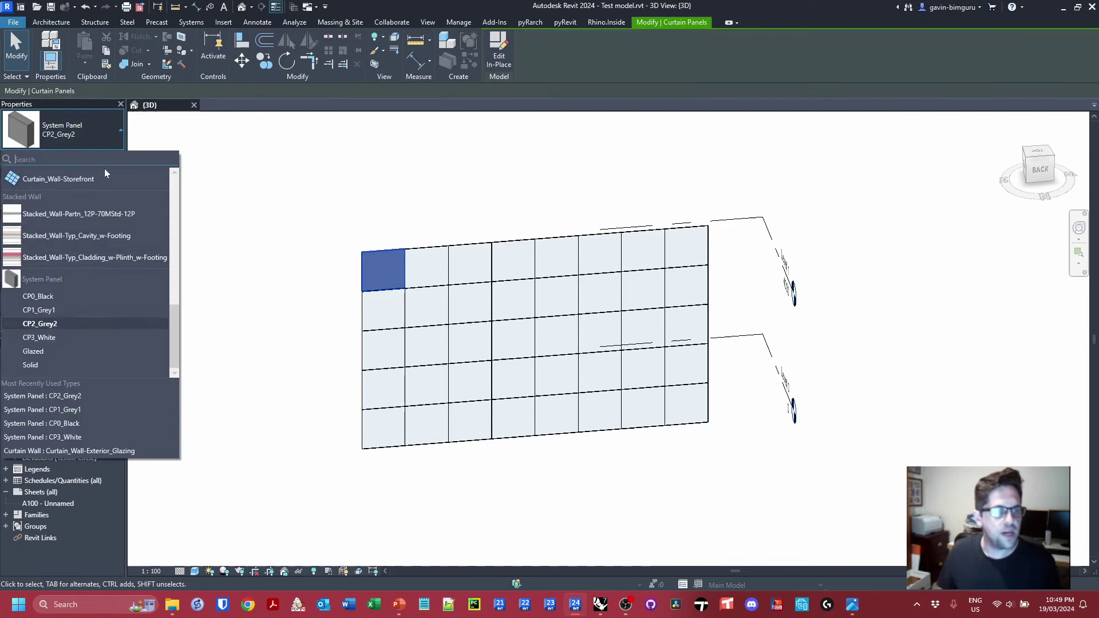
click(56, 337)
click(272, 198)
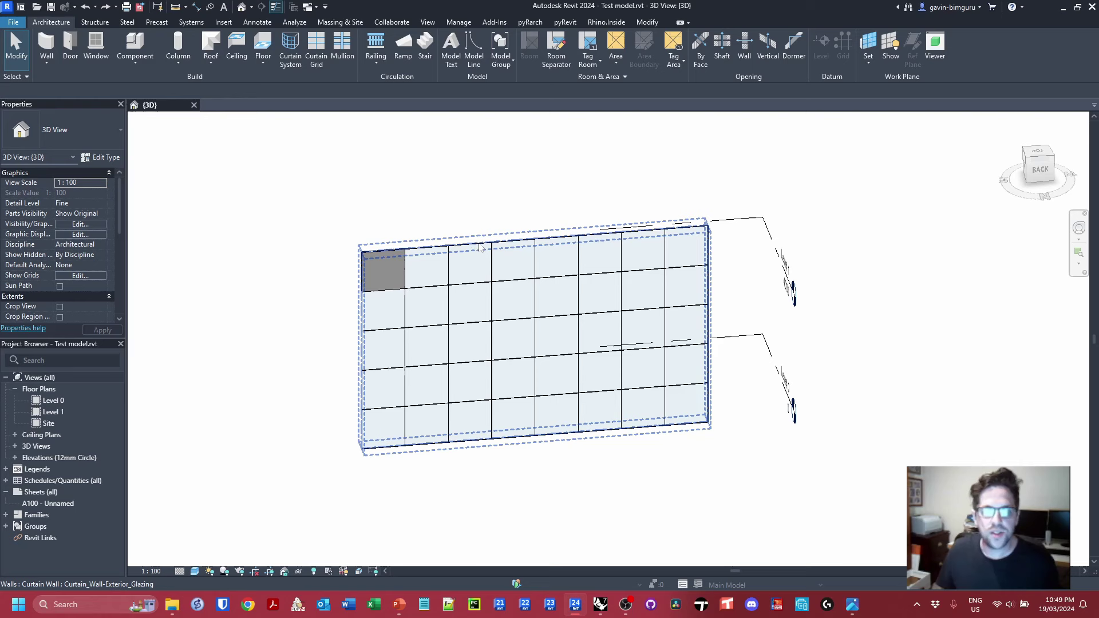
middle_drag(471, 211, 346, 204)
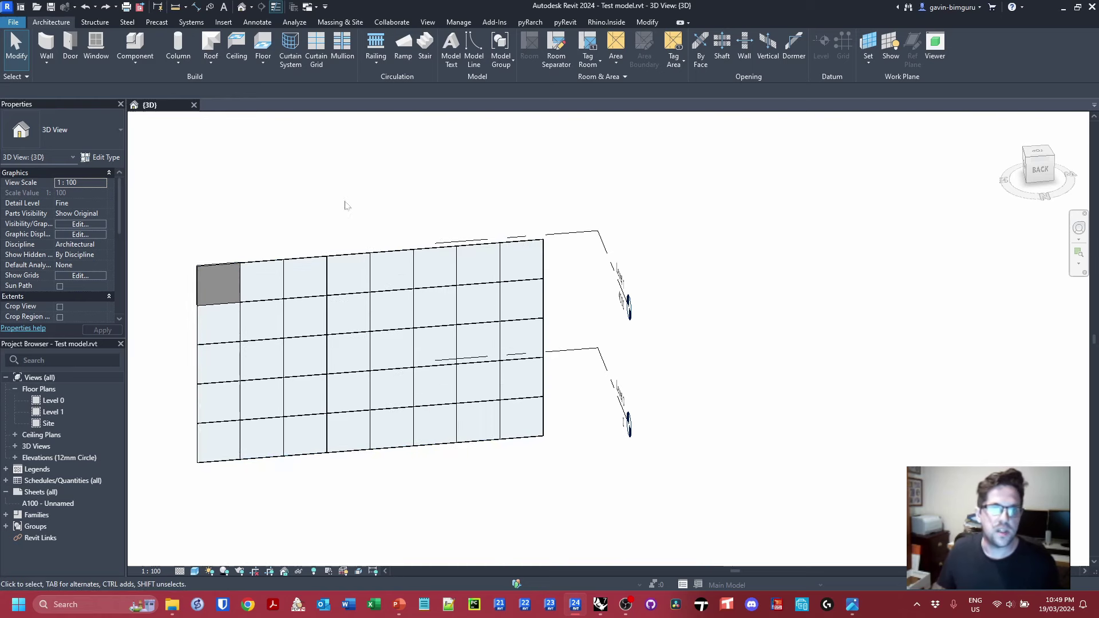
- Switch to Dynamo, start a new graph and save it on the Desktop as TEST1
click(455, 24)
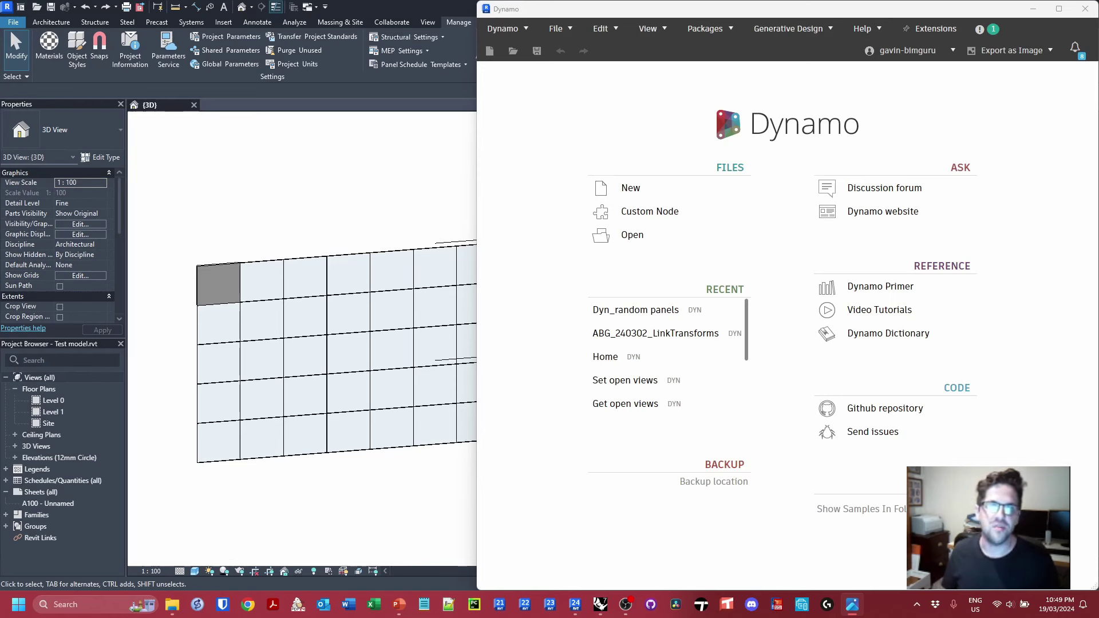
click(646, 194)
key(ctrl+s)
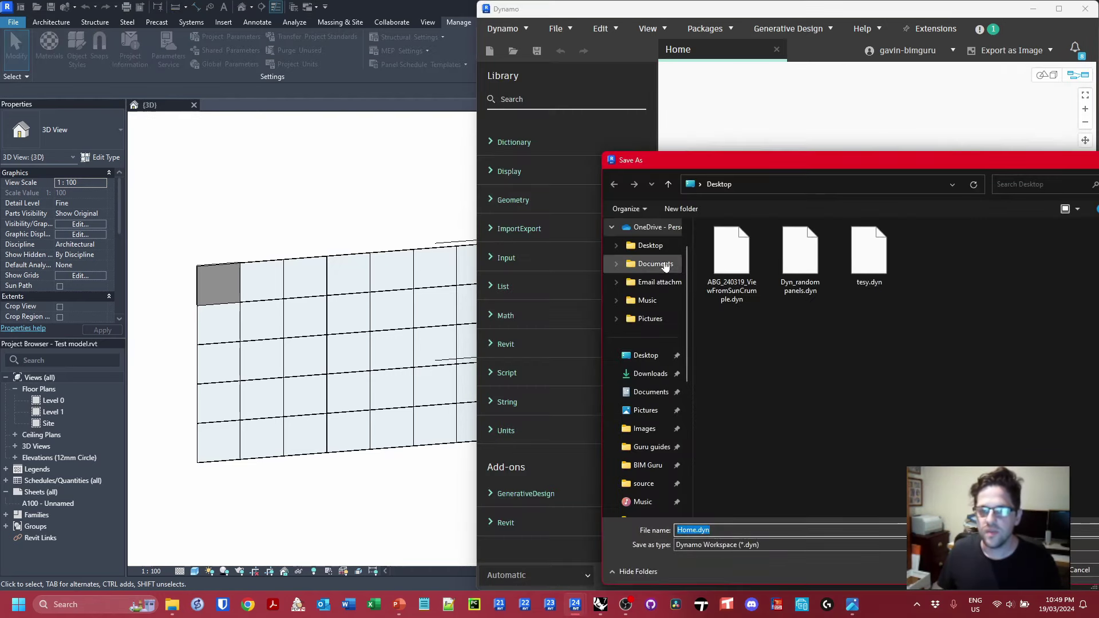
text(TES)
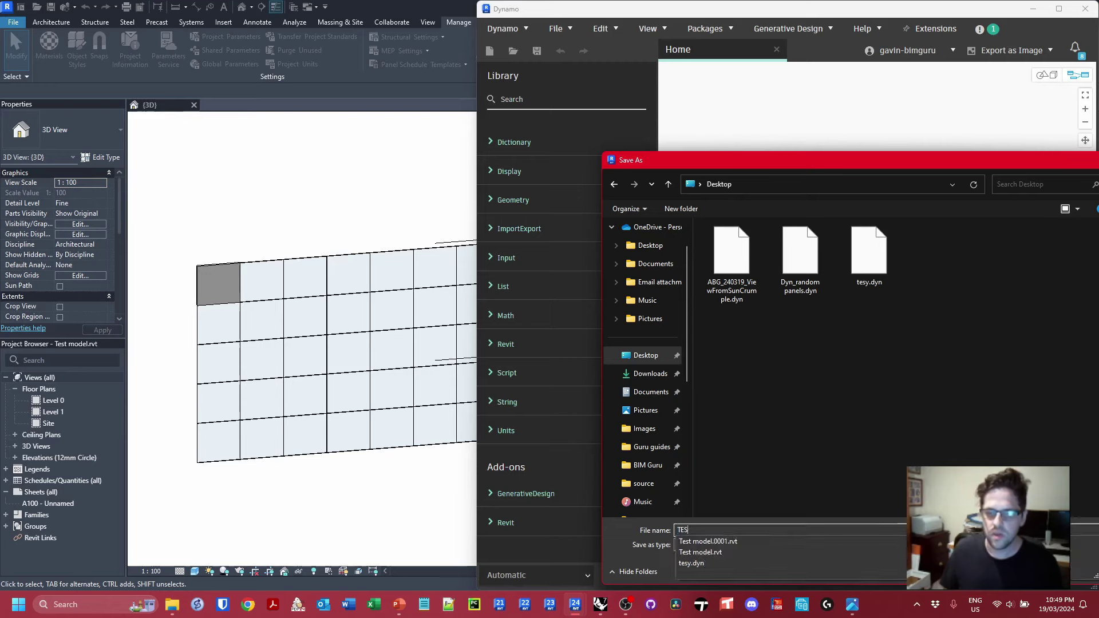
text(T1)
key(Return)
- Add a Select Model Element node and pick the whole curtain wall in the Revit model as its element
right_click(776, 238)
text(SELECT MODEL)
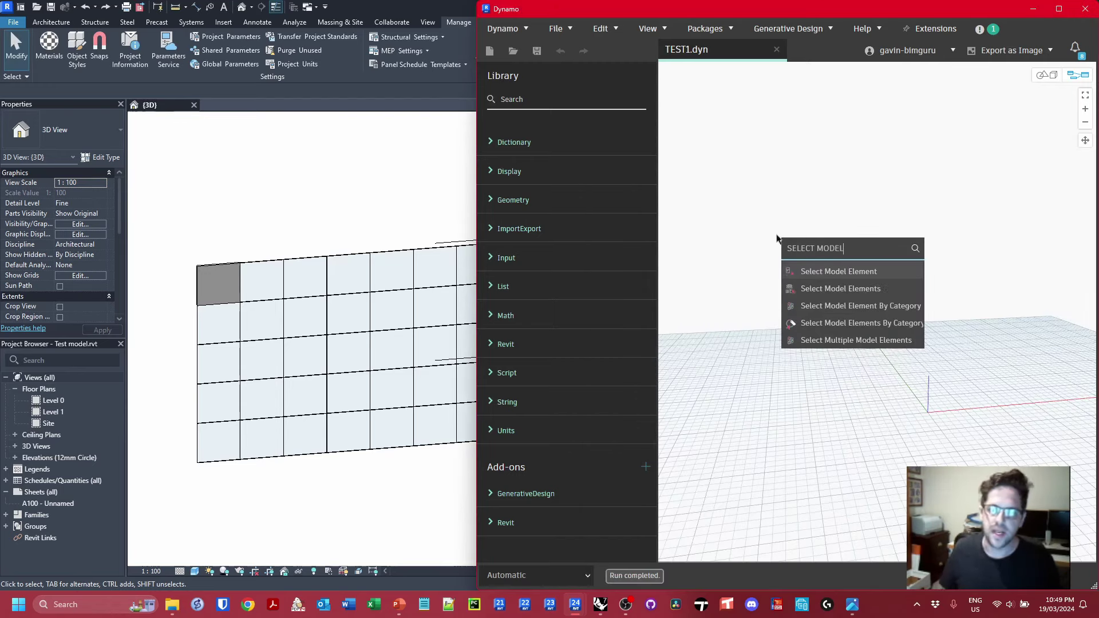
click(839, 271)
drag(893, 281, 827, 253)
click(806, 269)
click(404, 250)
click(779, 205)
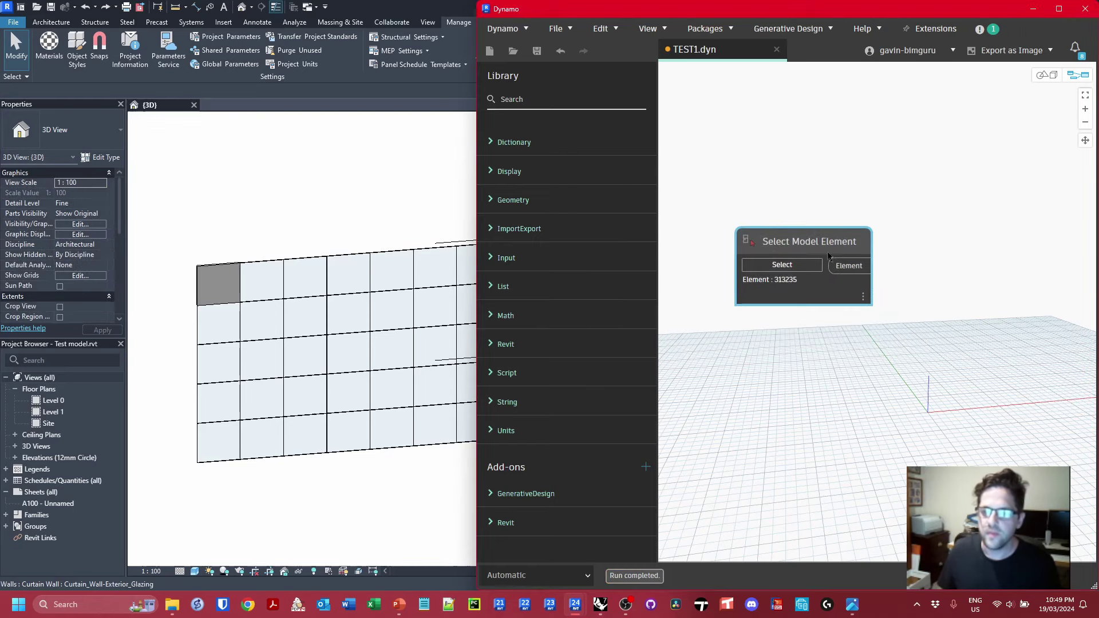
- Add a CurtainPanel.ByElement node, feed the selected wall into its hostingElement input, and maximize the Dynamo window
right_click(959, 262)
text(CURTAINPANEL.BY)
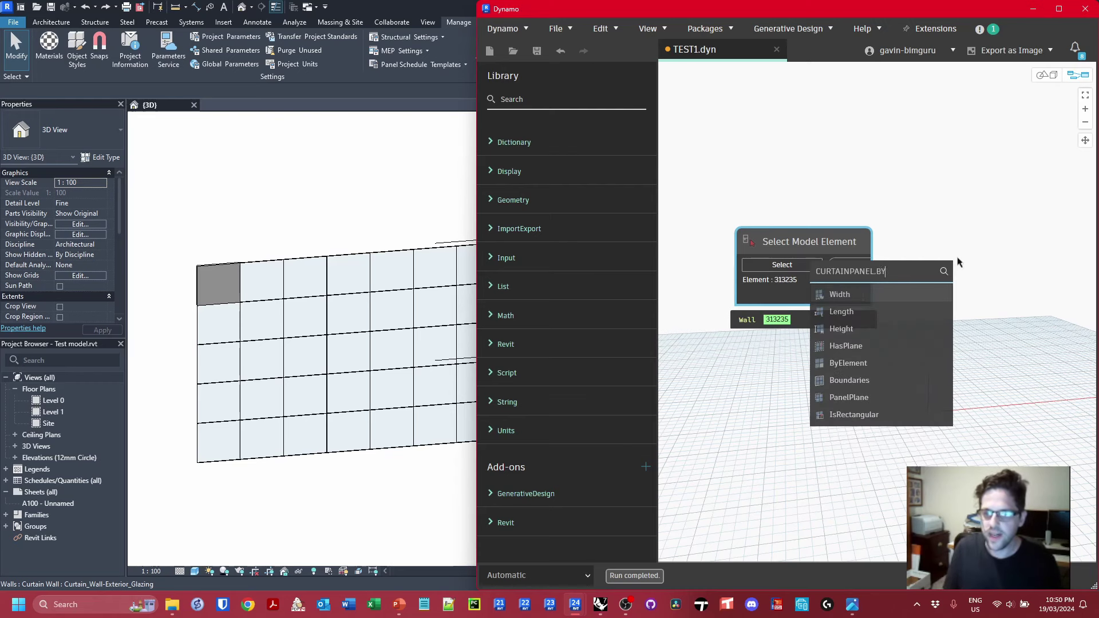
text(ELE)
key(Return)
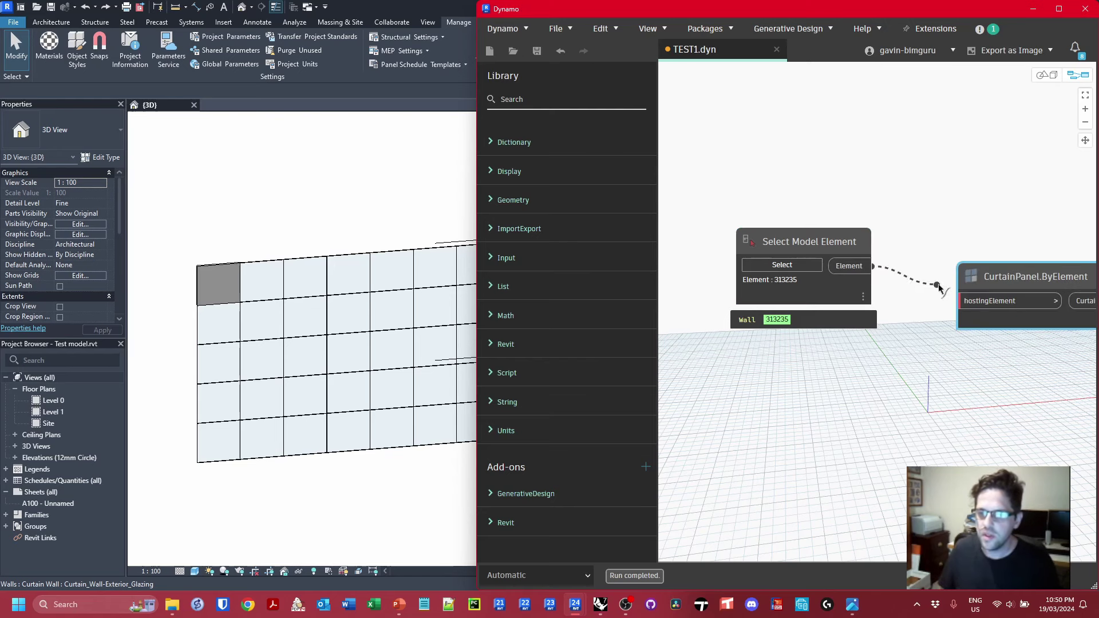
drag(866, 265, 921, 274)
middle_drag(1084, 294, 889, 247)
mouse_move(889, 247)
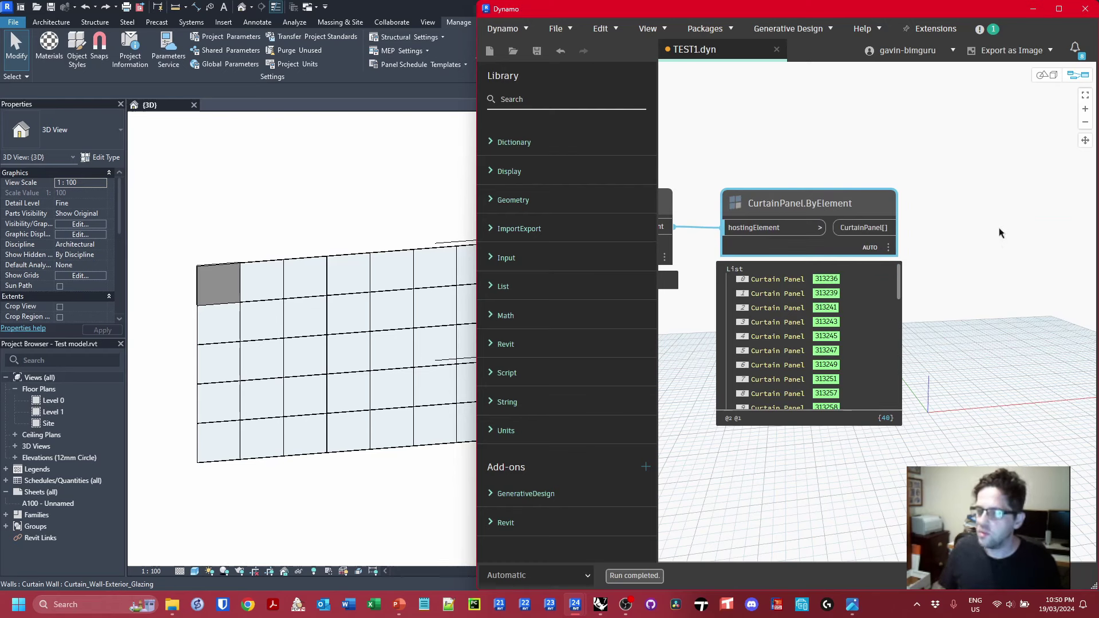
middle_drag(974, 255, 959, 254)
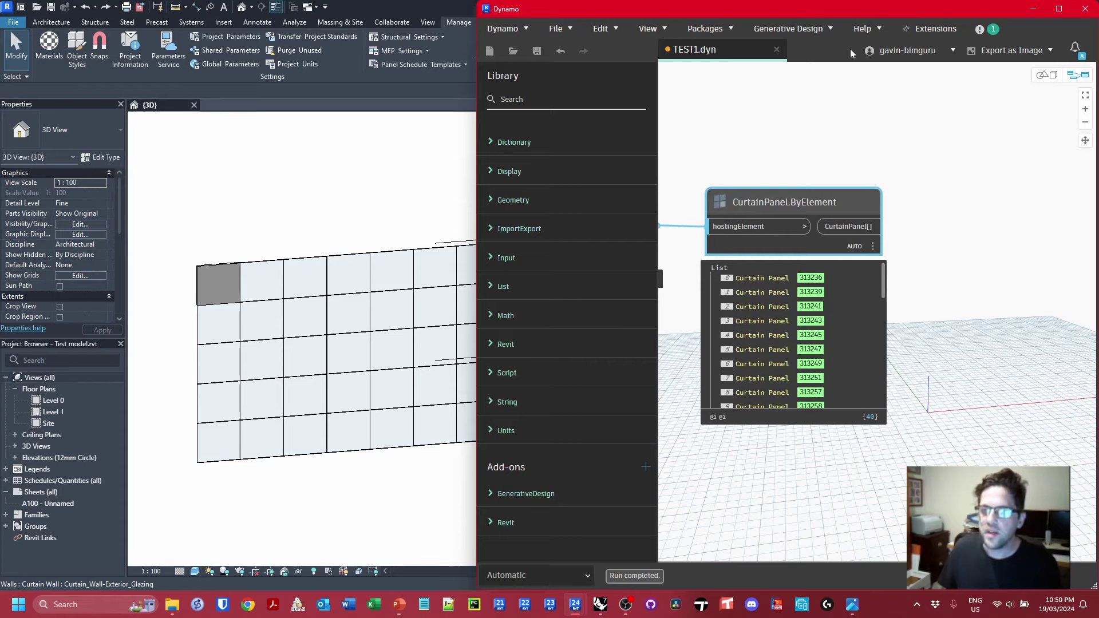
click(1058, 8)
middle_drag(528, 209, 661, 210)
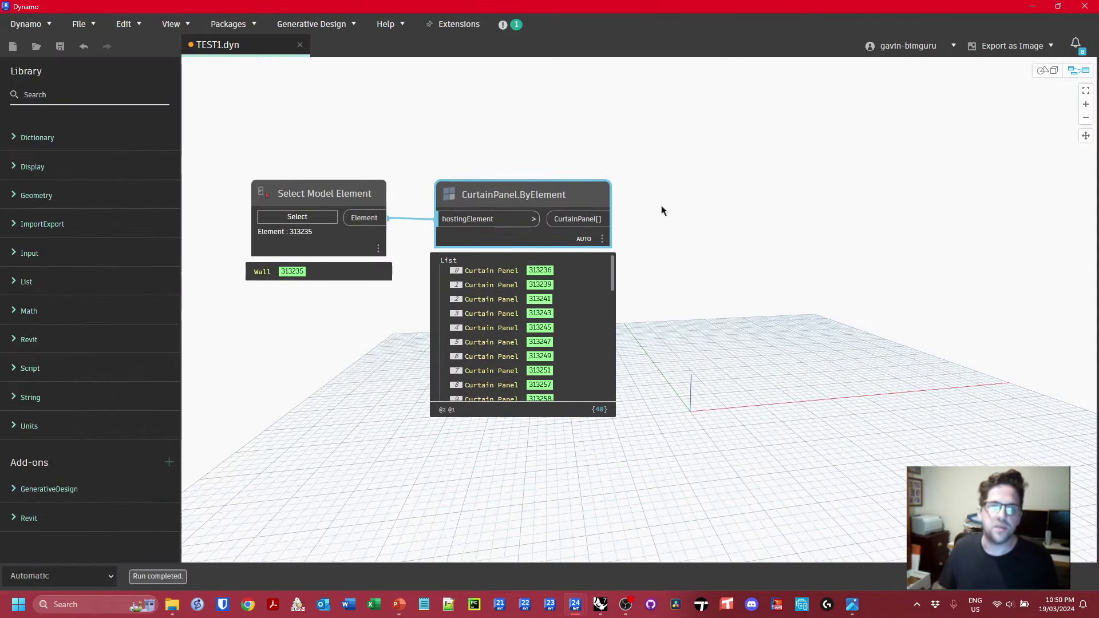
click(696, 201)
right_click(696, 202)
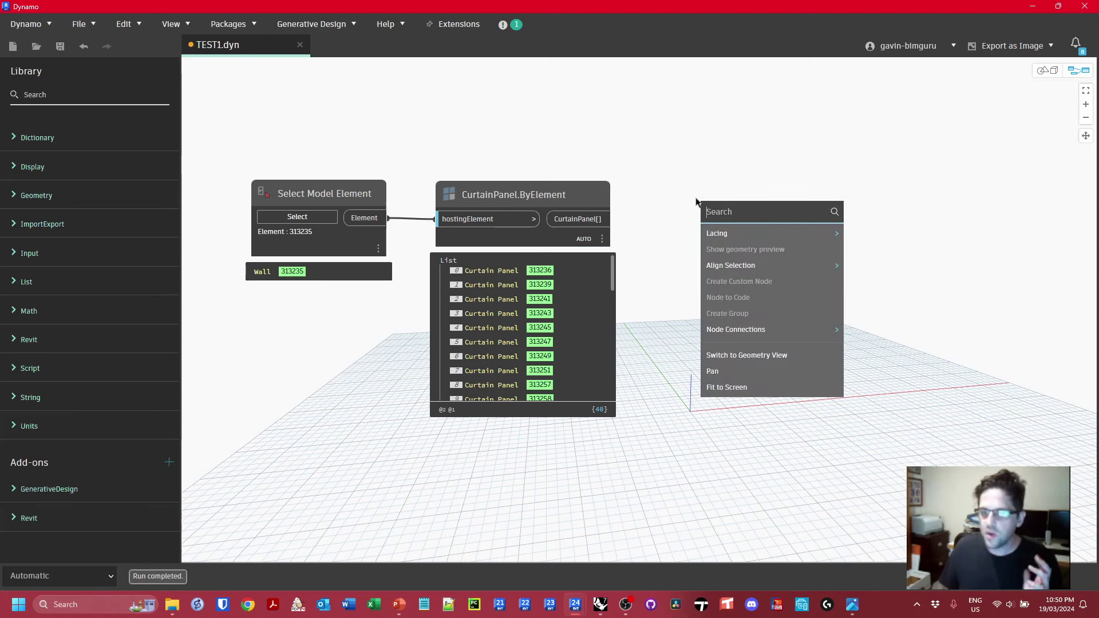
text(LIST COUNT)
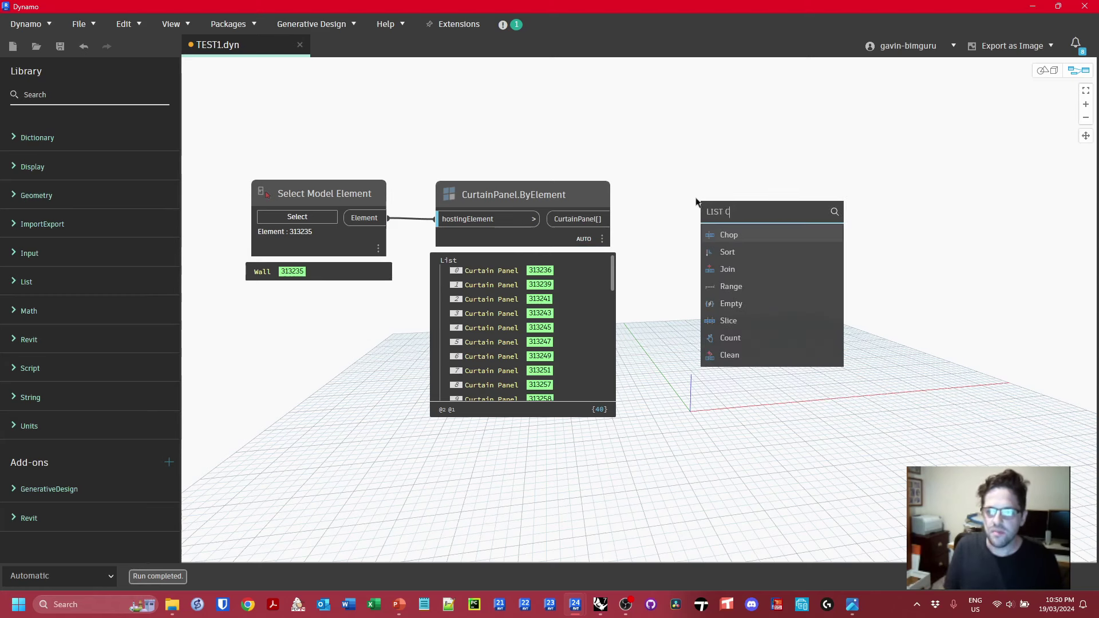
key(Escape)
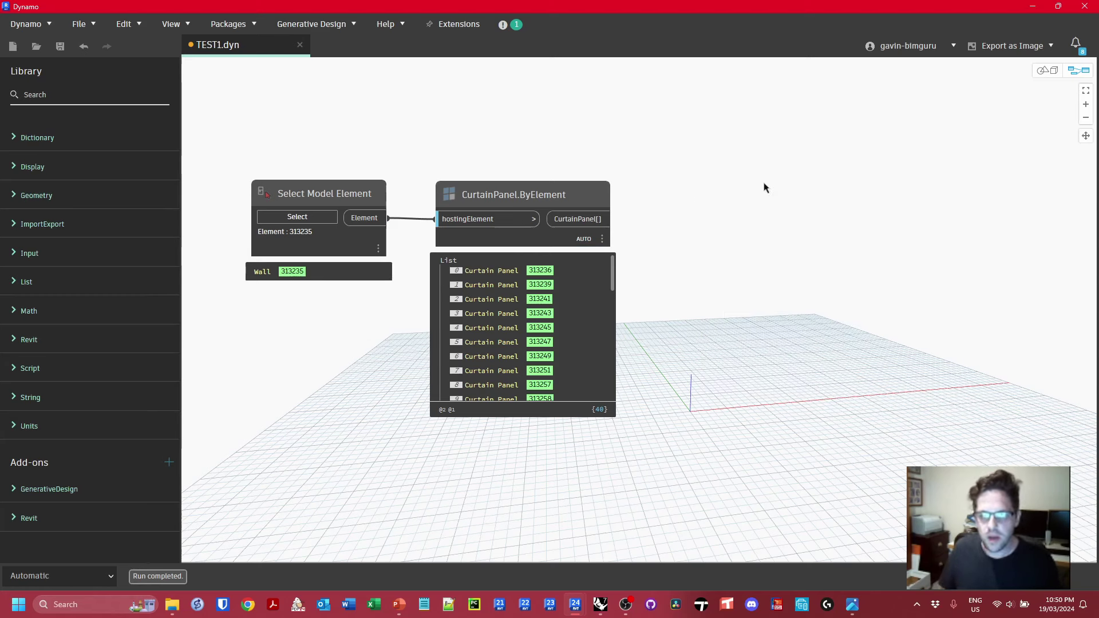
- Add a List.Count node beside CurtainPanel.ByElement and connect the curtain panel output to its list input
right_click(764, 188)
text(COUNT)
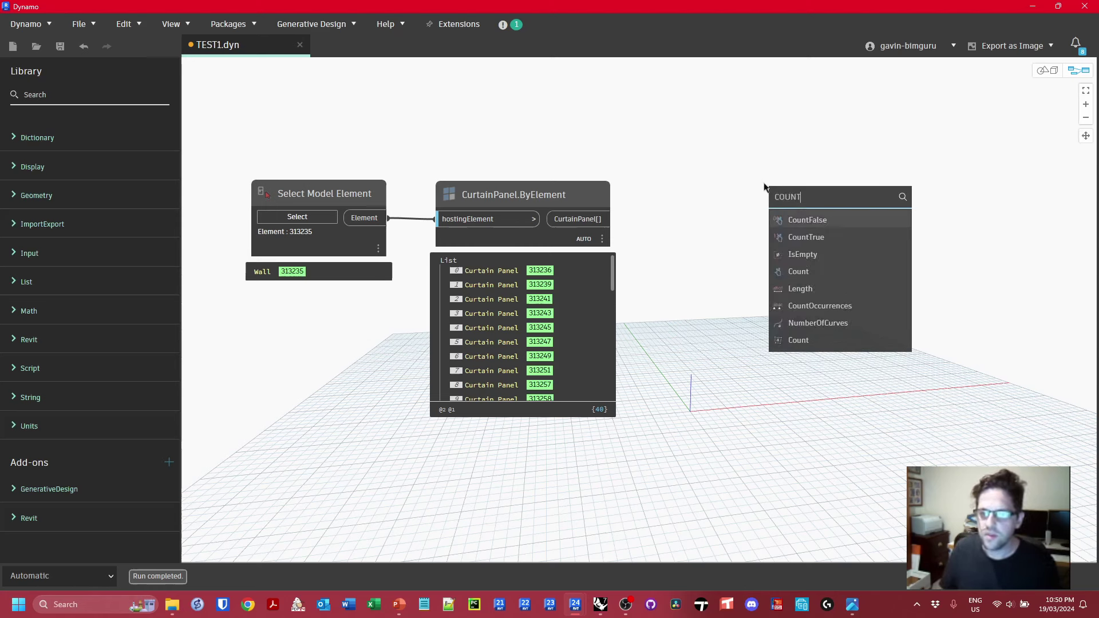
click(799, 271)
click(611, 219)
click(827, 313)
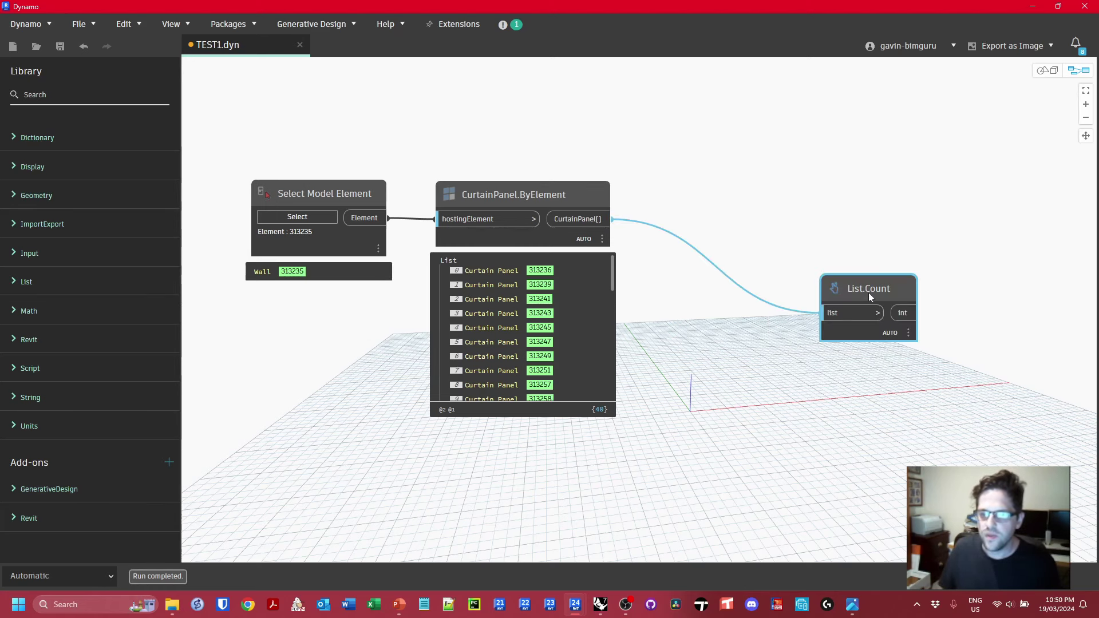
drag(870, 288, 758, 259)
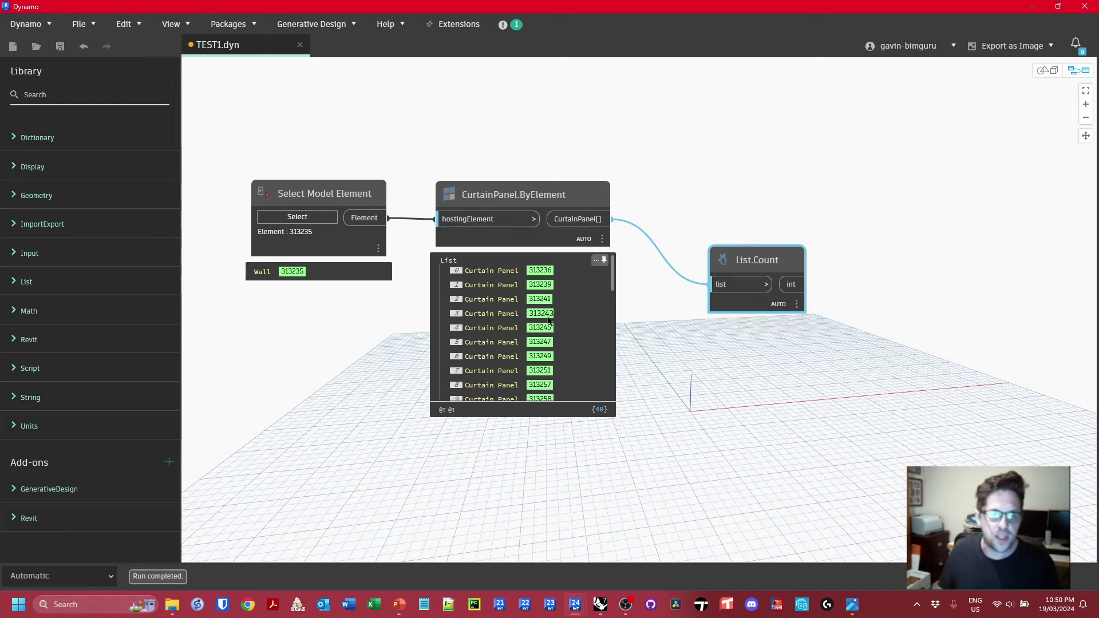
middle_drag(834, 326, 779, 329)
scroll(813, 321, right, 3)
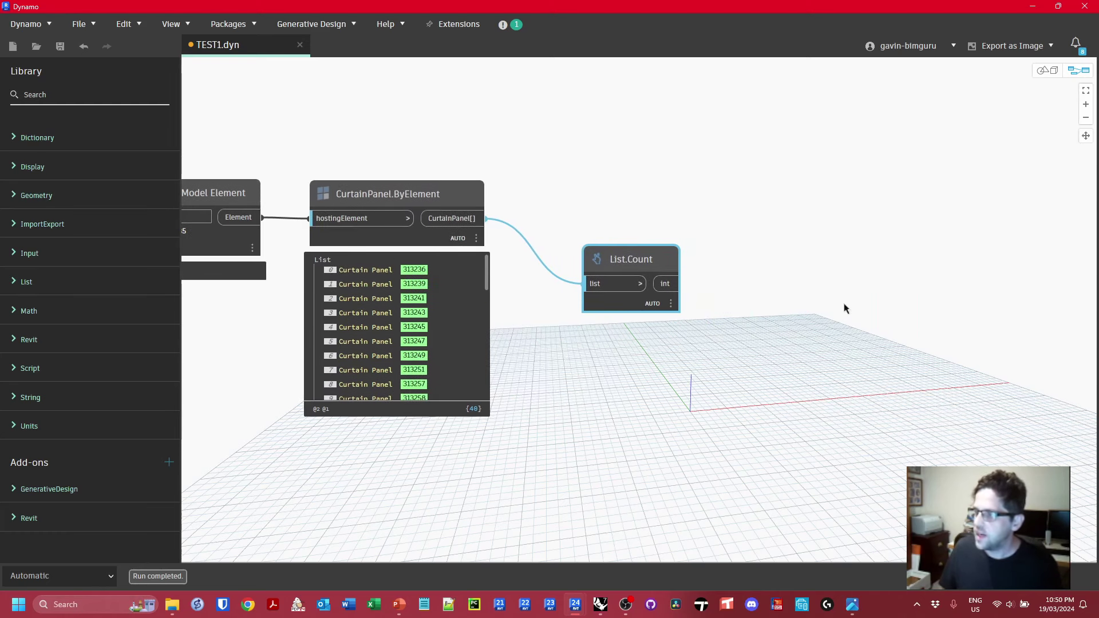
- Add the Math.RandomList node with amount, value1, value2 and seed inputs, connecting the List.Count output to amount
right_click(847, 309)
text(RANDOMLIST)
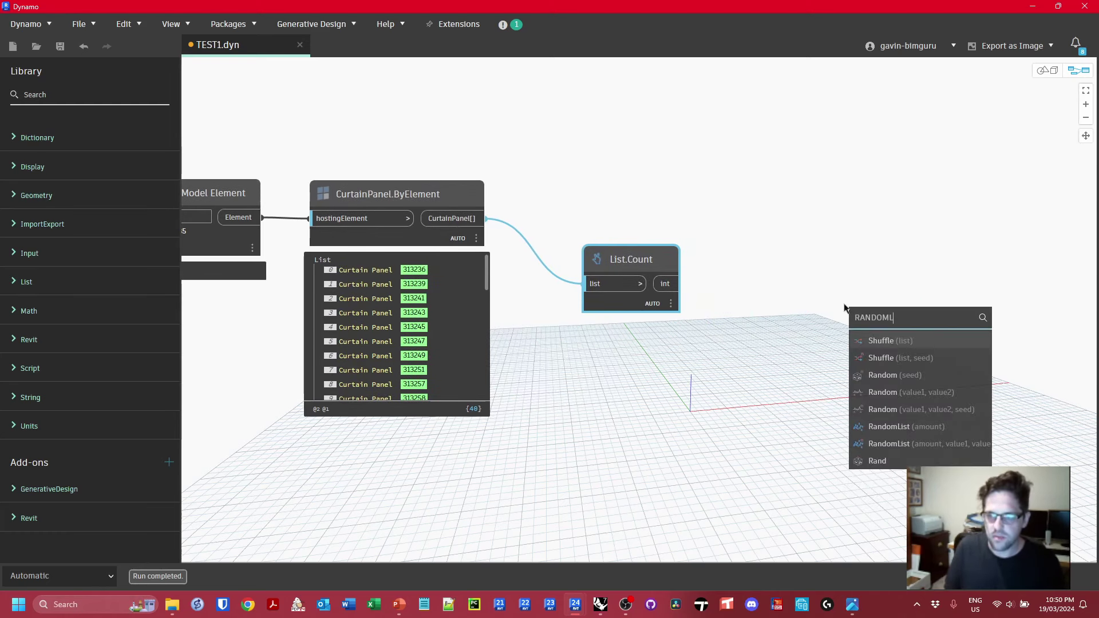
mouse_move(858, 358)
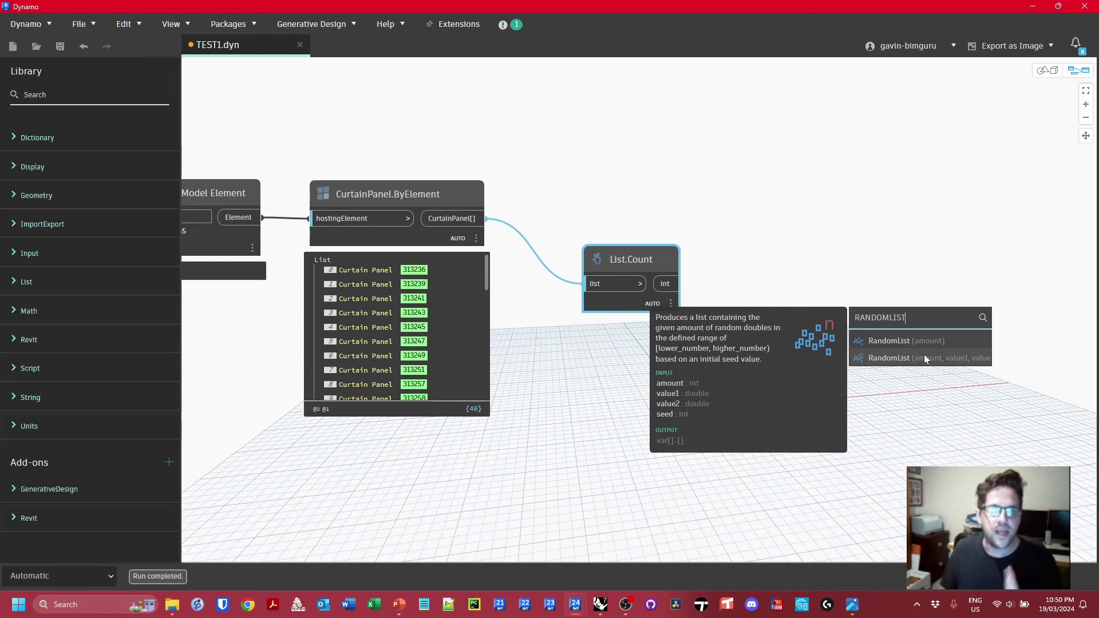
click(926, 359)
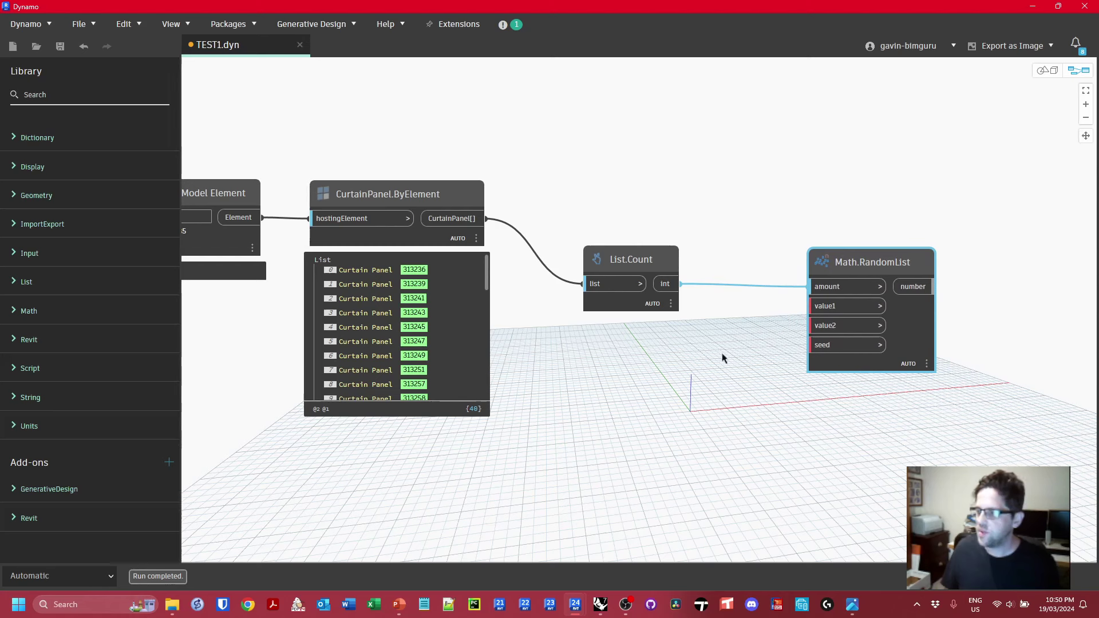
- Create a code block with the values 0 and 1 and connect them to value1 and value2 of Math.RandomList
double_click(734, 349)
text(0;3)
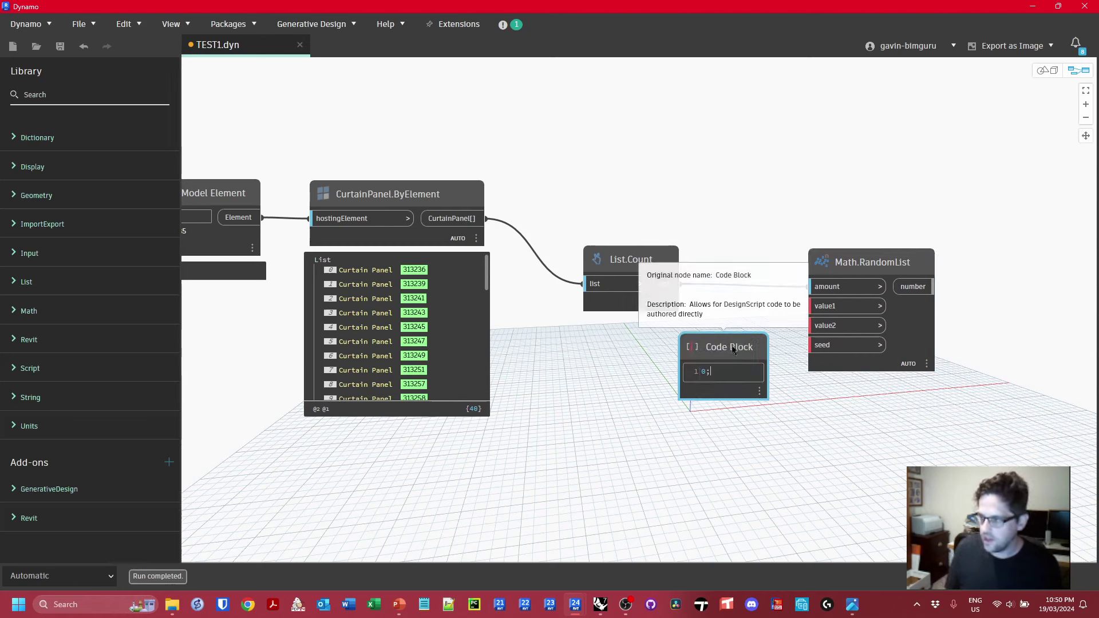
click(637, 425)
drag(765, 373, 675, 361)
double_click(615, 369)
text(1)
click(695, 434)
drag(671, 360, 825, 306)
drag(672, 369, 825, 326)
- Add an Integer Slider below the code block and connect it to the seed input of Math.RandomList
right_click(694, 397)
text(integer slider)
key(Return)
click(709, 439)
key(Tab)
key(Tab)
click(707, 435)
drag(790, 411, 615, 421)
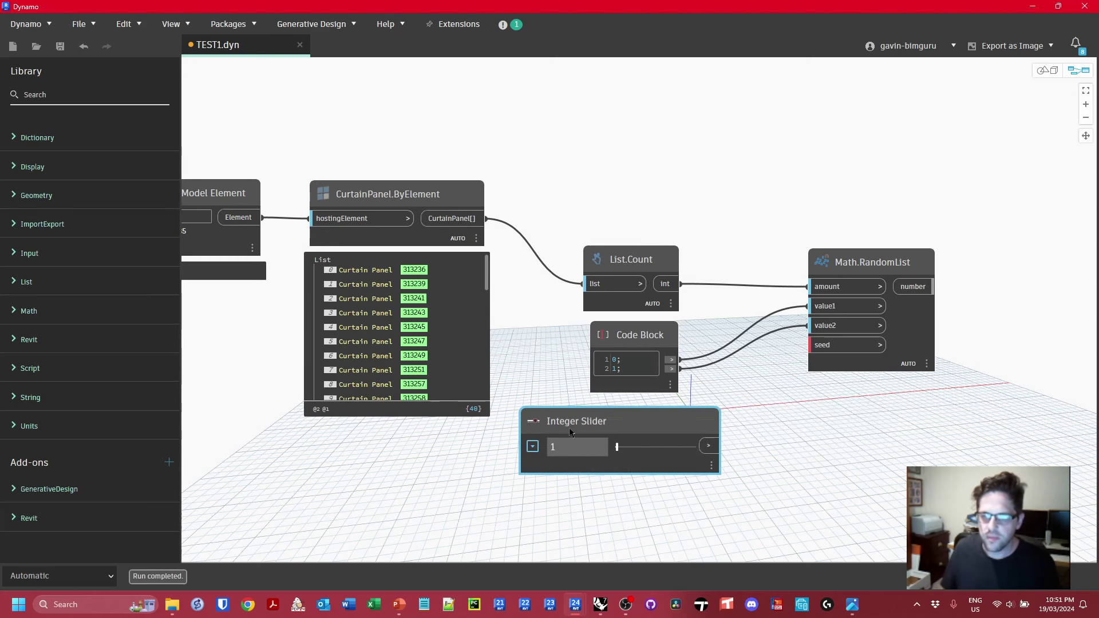
drag(710, 447, 810, 345)
click(915, 360)
- Review the random numbers produced by Math.RandomList and reposition the node slightly lower
middle_drag(994, 379, 802, 299)
scroll(725, 369, down, 7)
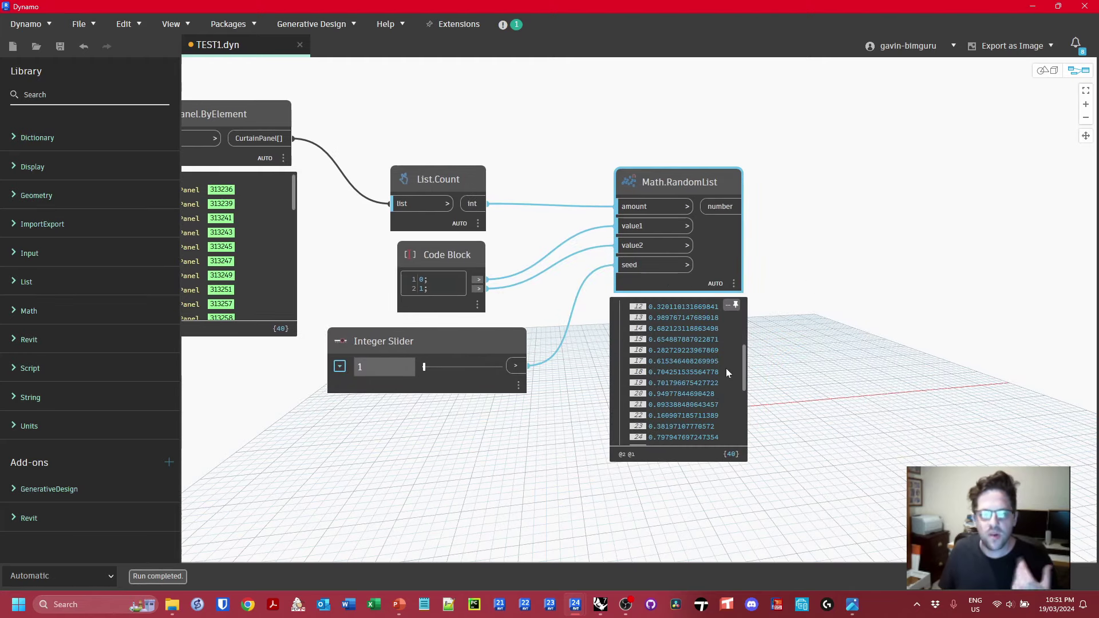
drag(666, 184, 680, 221)
click(823, 277)
- Add a Family Types node below the Integer Slider and set it to System Panel:CP0_Black
middle_drag(817, 349, 833, 152)
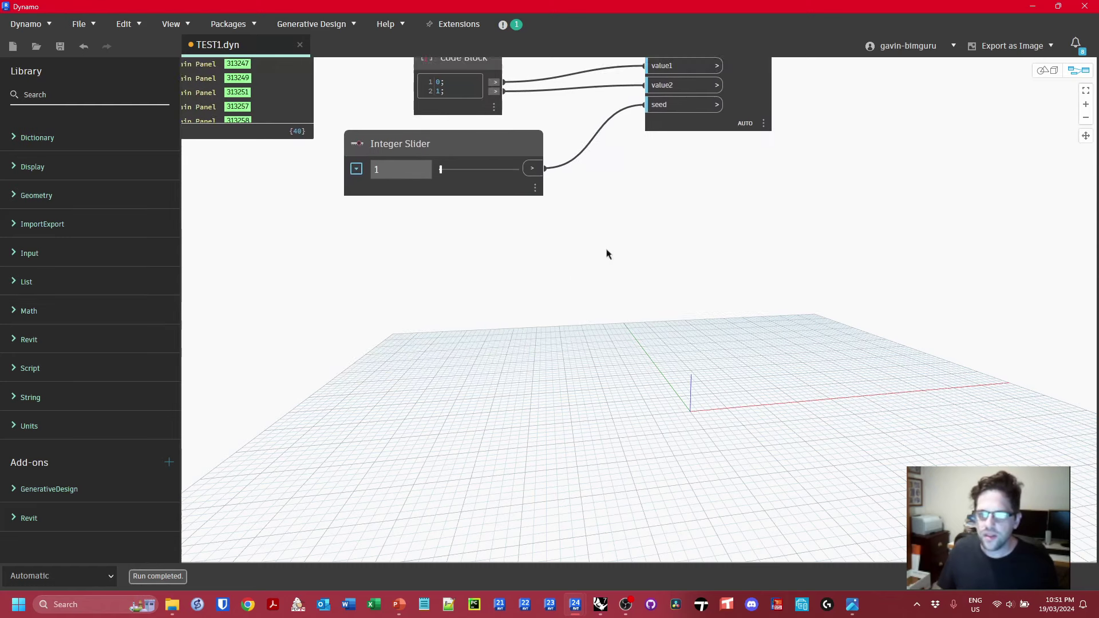
middle_drag(414, 339, 539, 321)
right_click(409, 299)
text(family t)
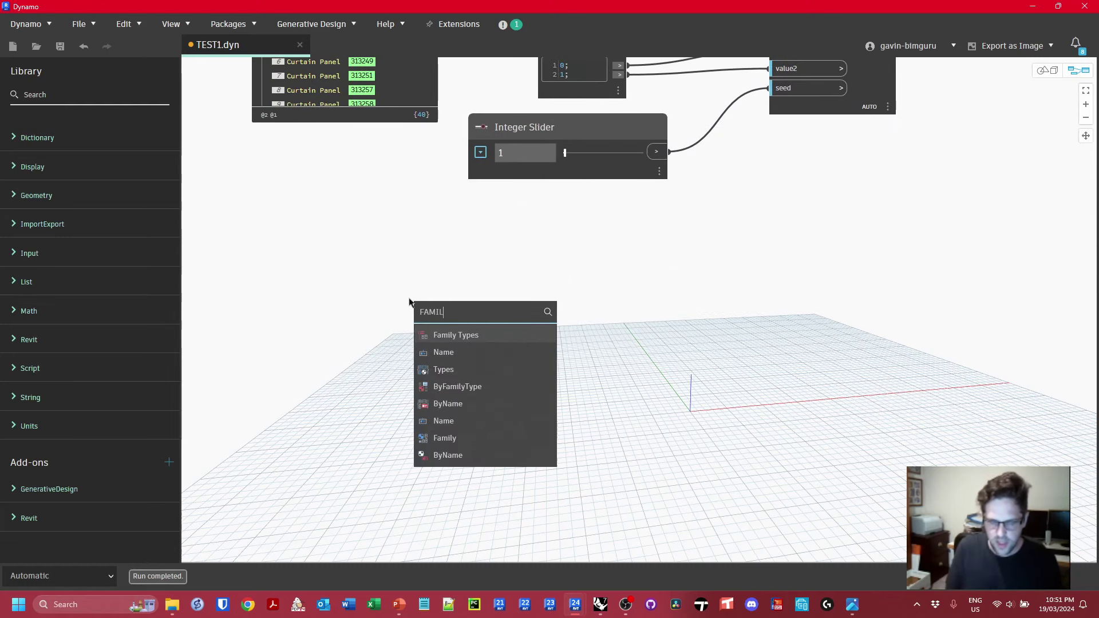
key(Return)
drag(426, 312, 386, 235)
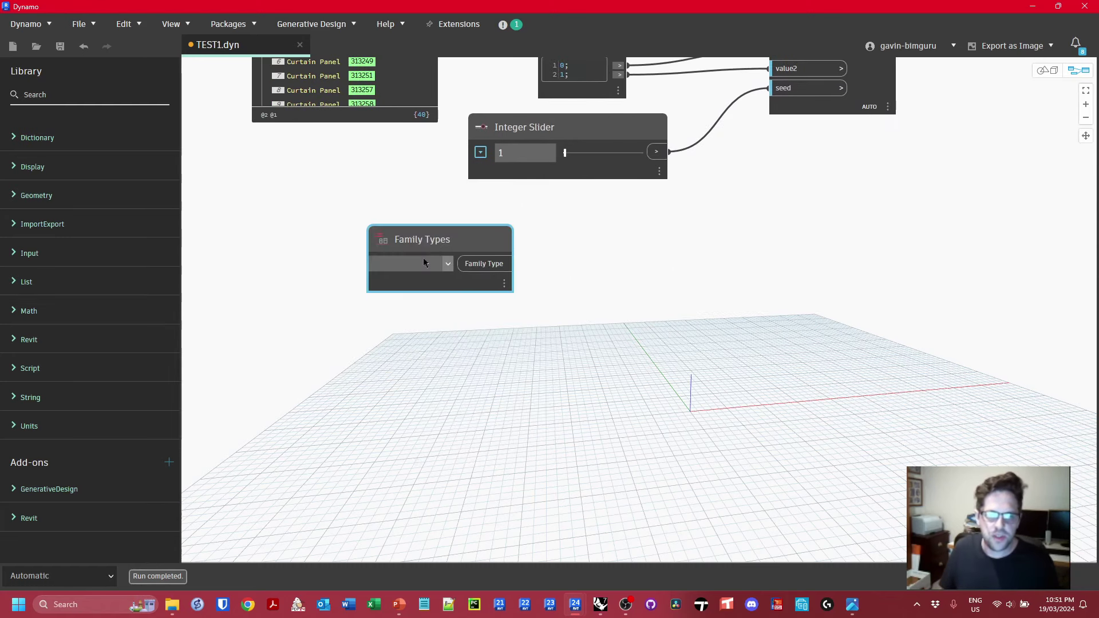
click(448, 264)
scroll(564, 362, down, 3)
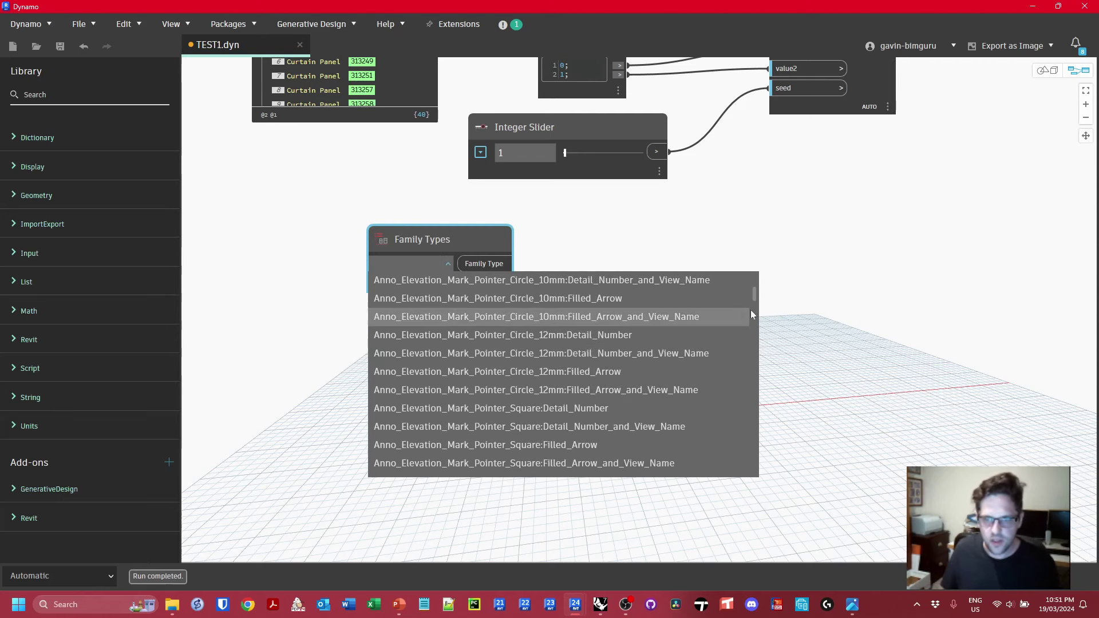
drag(754, 309, 760, 475)
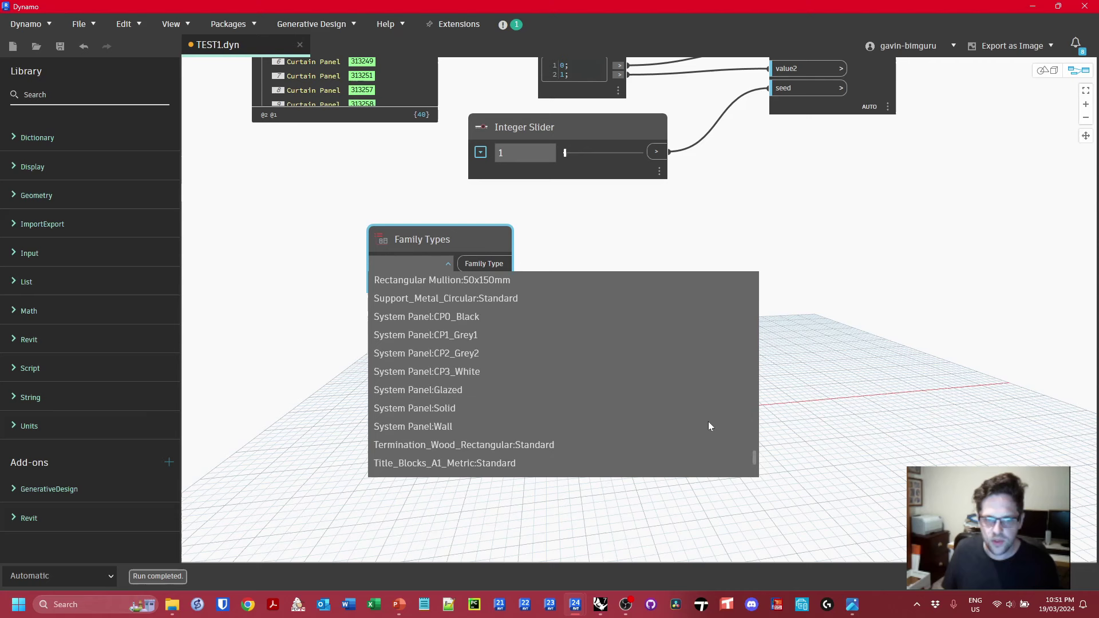
click(489, 316)
drag(487, 246, 420, 241)
- Duplicate the CP0_Black Family Types node twice and stack the copies beneath it
key(ctrl+c)
key(ctrl+v)
drag(572, 243, 386, 315)
key(ctrl+v)
drag(599, 326, 396, 386)
- Set the two copied Family Types nodes to System Panel:CP1_Grey1 and System Panel:CP2_Grey2
click(419, 342)
scroll(403, 488, down, 1)
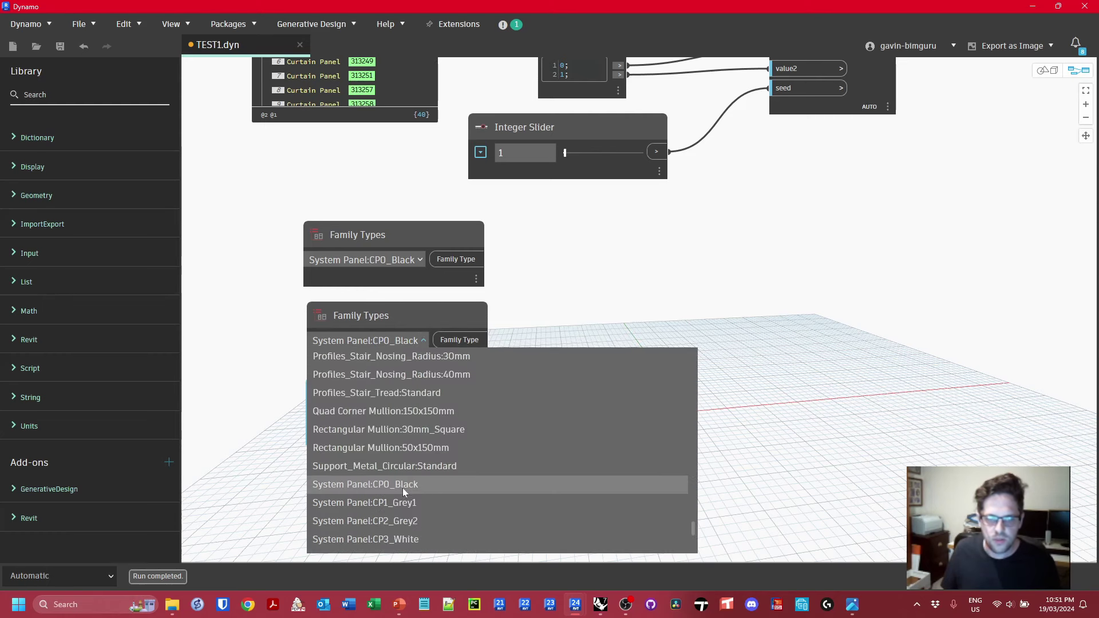
click(414, 504)
click(400, 416)
scroll(415, 321, down, 2)
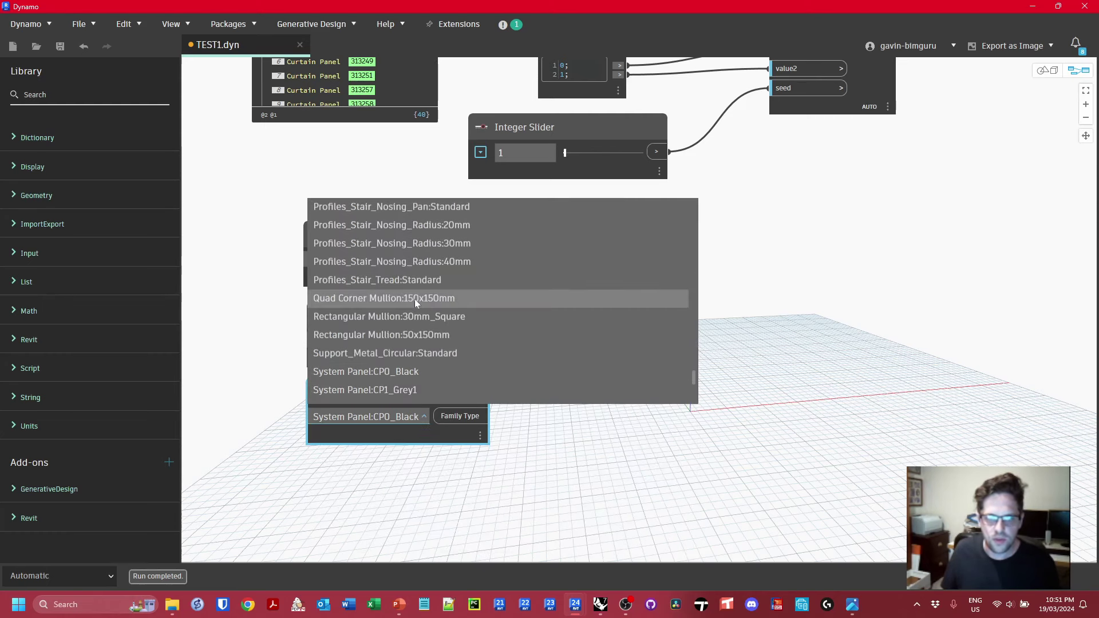
click(417, 358)
- Duplicate the CP2_Grey2 Family Types node, place the copy below it and set it to System Panel:CP3_White
middle_drag(465, 402, 475, 261)
key(ctrl+c)
key(ctrl+v)
drag(540, 270, 336, 332)
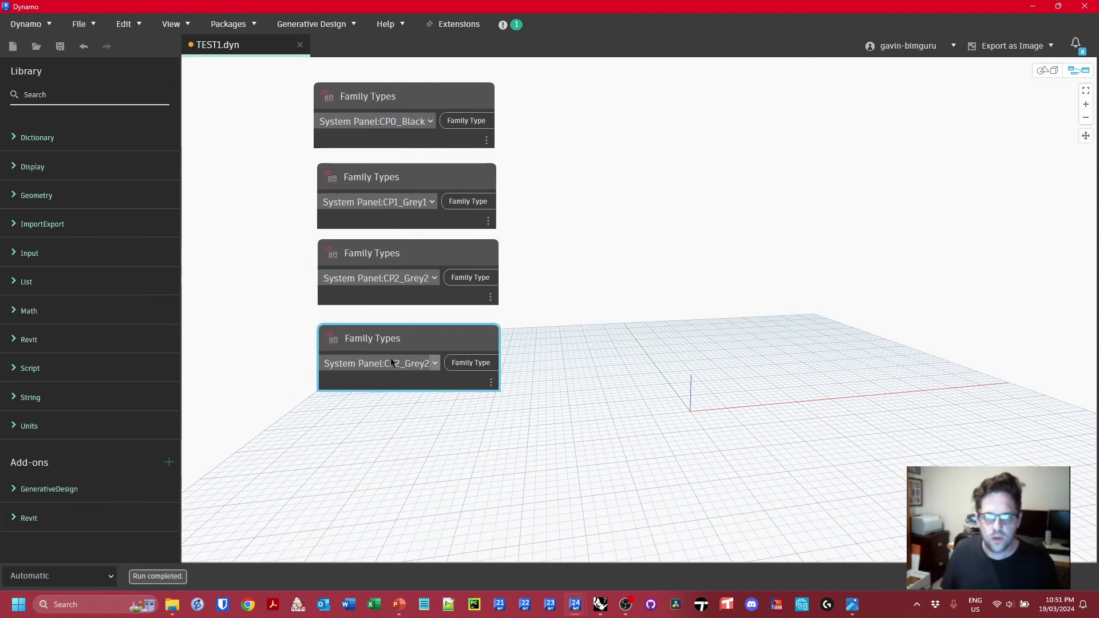
click(401, 363)
scroll(417, 499, down, 1)
click(418, 526)
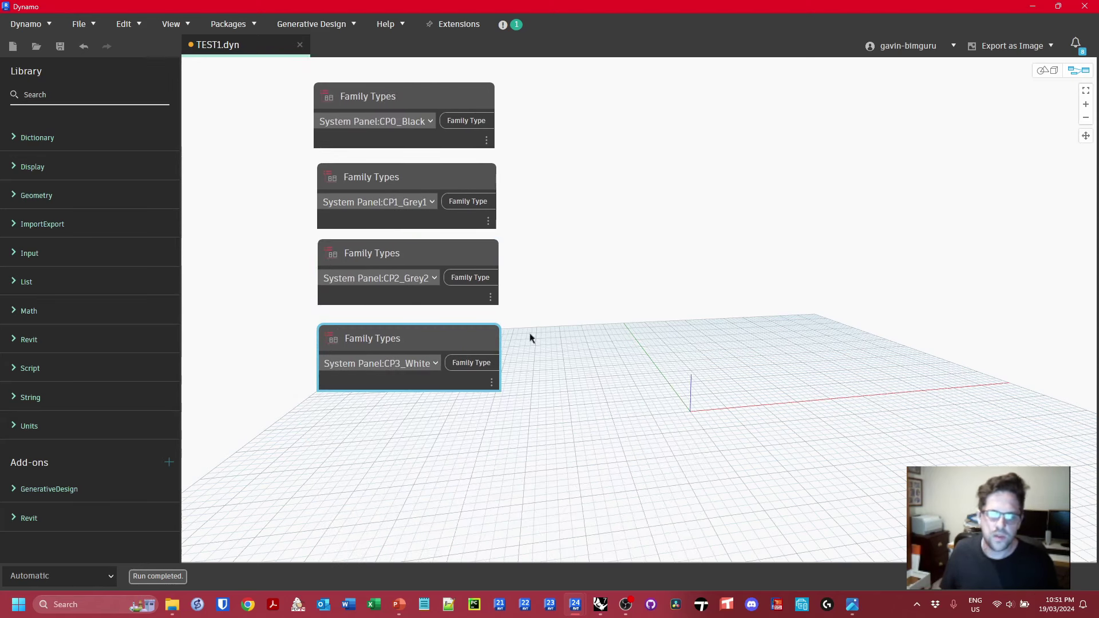
- Add a List Create node beside the Family Types nodes and extend it to four item inputs
middle_drag(550, 314, 529, 331)
middle_drag(607, 244, 538, 288)
right_click(538, 288)
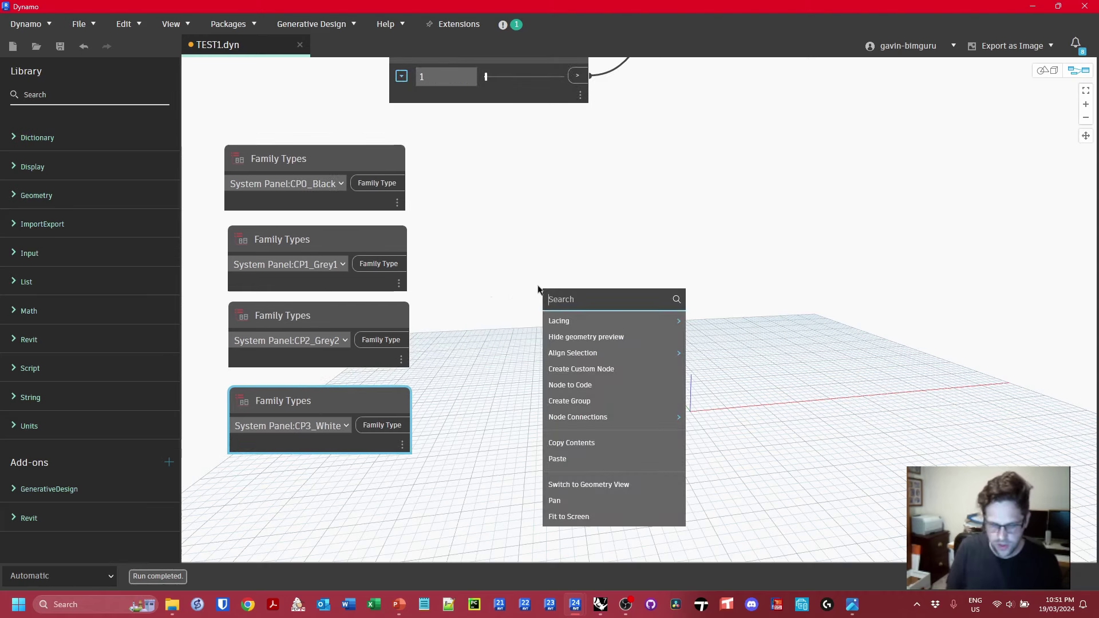
text(LIST)
click(597, 321)
drag(613, 320, 580, 288)
click(596, 313)
click(596, 312)
click(595, 312)
- Connect the CP0_Black, CP1_Grey1, CP2_Grey2 and CP3_White nodes to item0 through item3 of List Create, and reposition it slightly higher
click(553, 318)
click(408, 183)
click(409, 264)
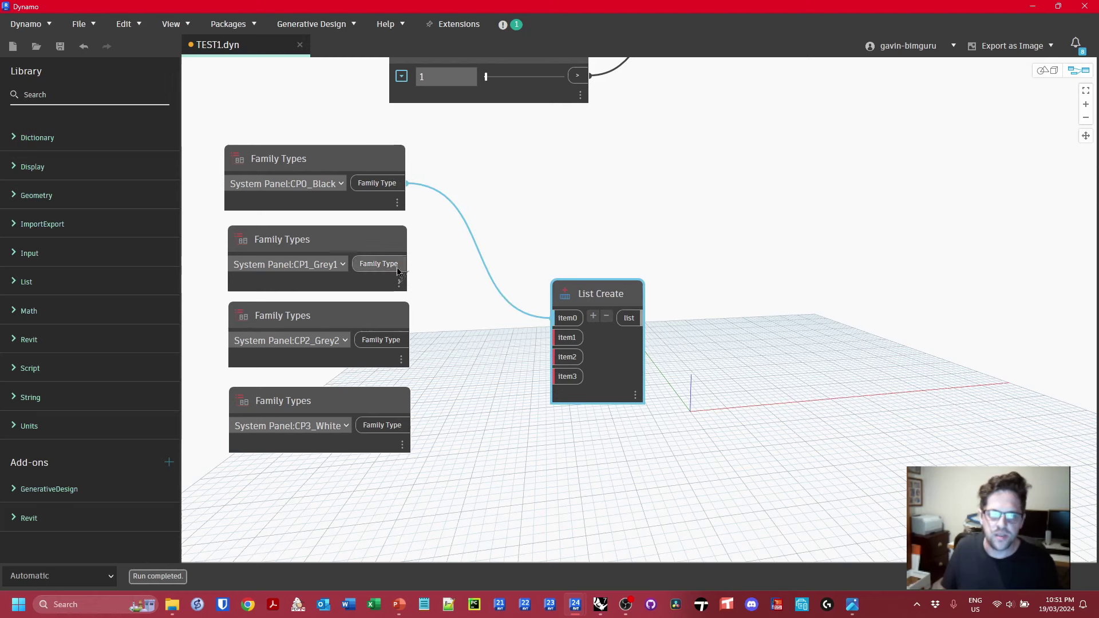
click(555, 337)
click(554, 357)
click(410, 340)
click(411, 424)
click(554, 376)
drag(591, 295, 575, 236)
- Duplicate the List.Count node, connect the List Create output to the copy and pin the copy's preview
middle_drag(695, 217, 558, 296)
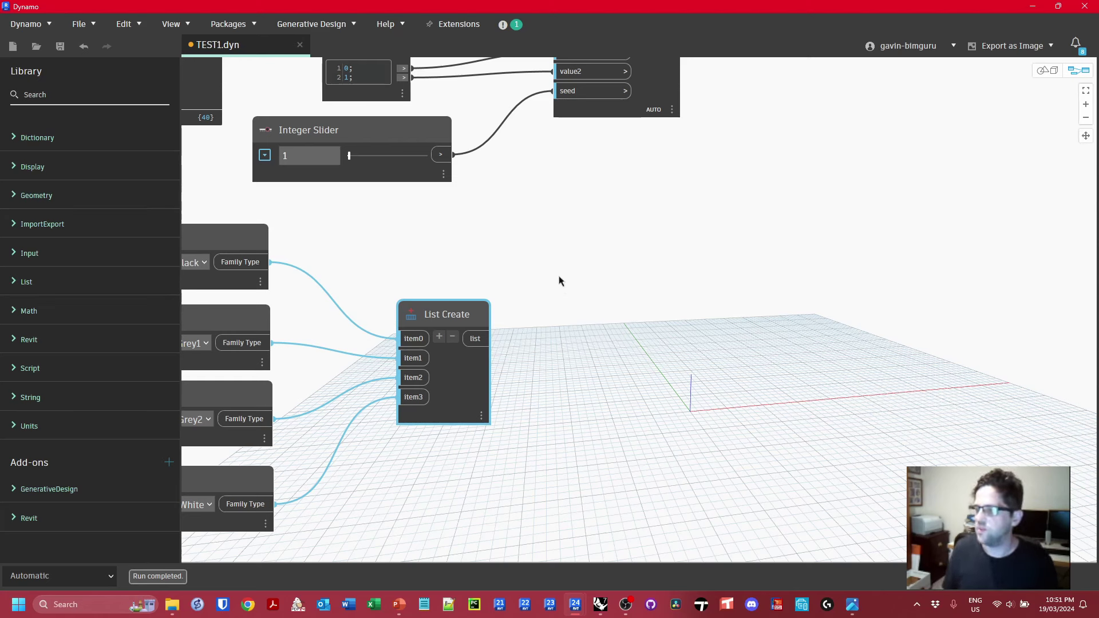
middle_drag(588, 271, 491, 265)
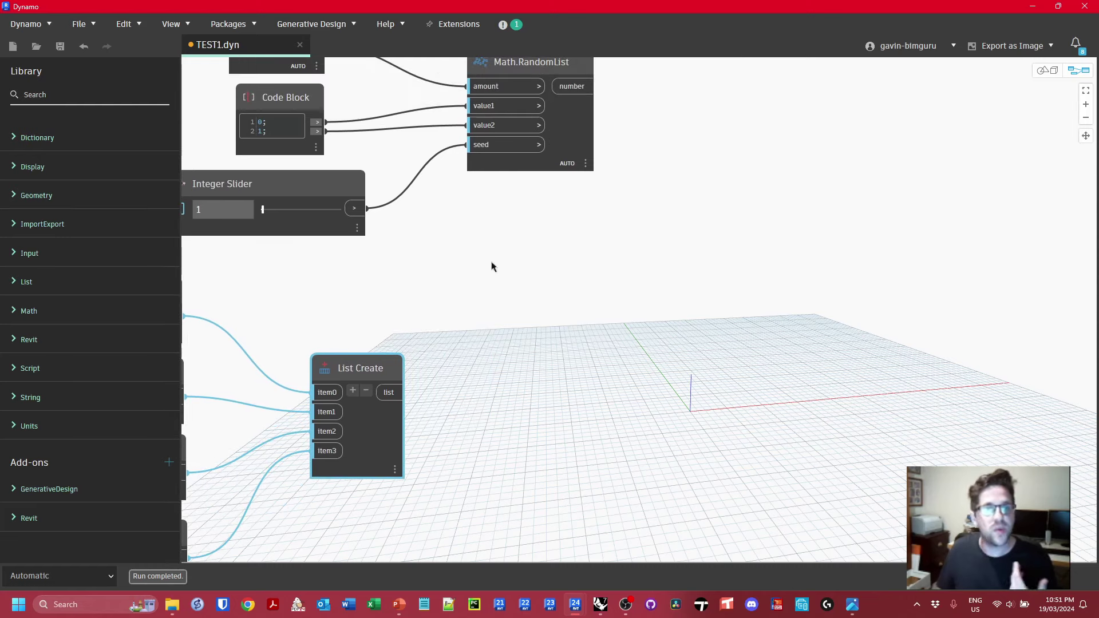
middle_drag(597, 250, 706, 298)
middle_drag(471, 150, 501, 210)
click(422, 119)
drag(427, 129, 717, 358)
middle_drag(608, 493, 555, 335)
drag(479, 344, 623, 195)
click(665, 264)
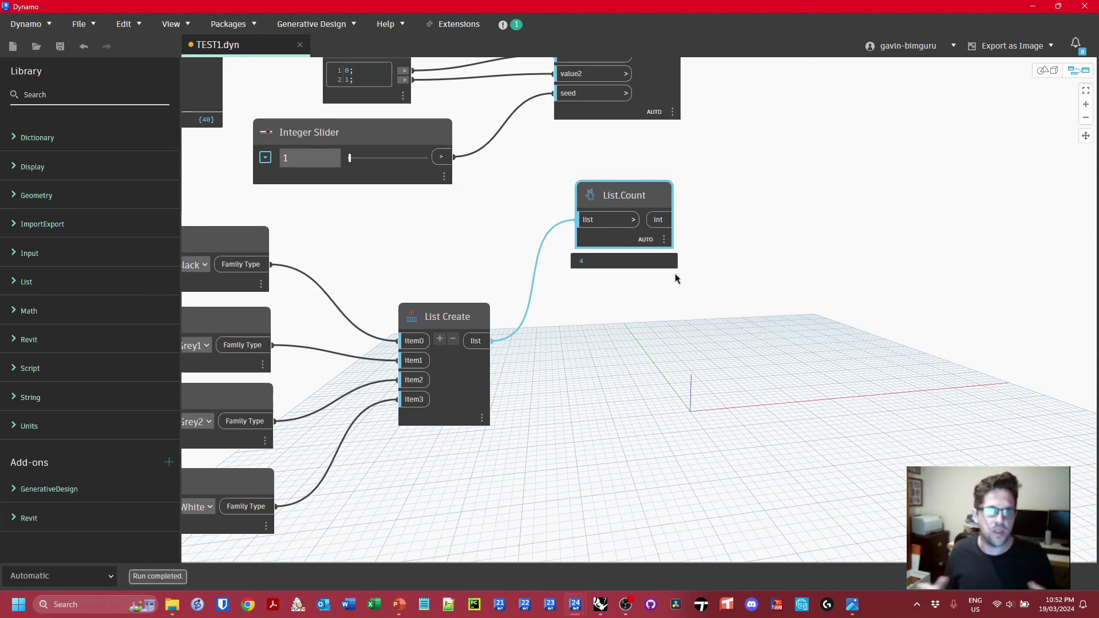
- Add a * multiplication node, connecting the Math.RandomList output to x and the second List.Count output to y
middle_drag(736, 238, 635, 279)
right_click(720, 216)
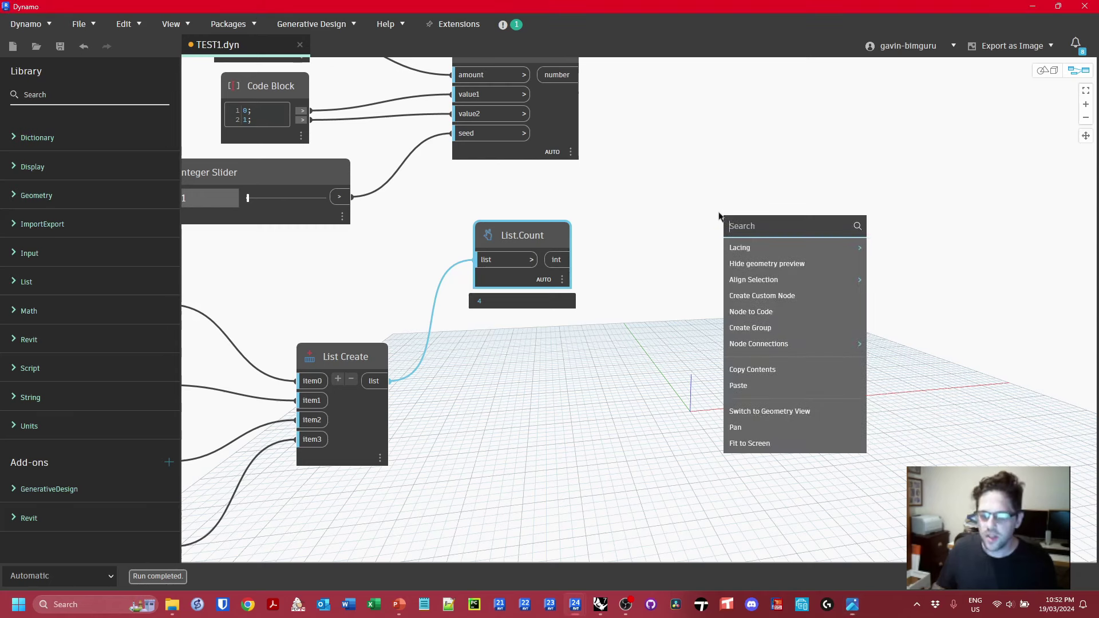
text(*)
key(Return)
middle_drag(751, 229, 754, 295)
drag(754, 295, 700, 153)
drag(560, 140, 561, 325)
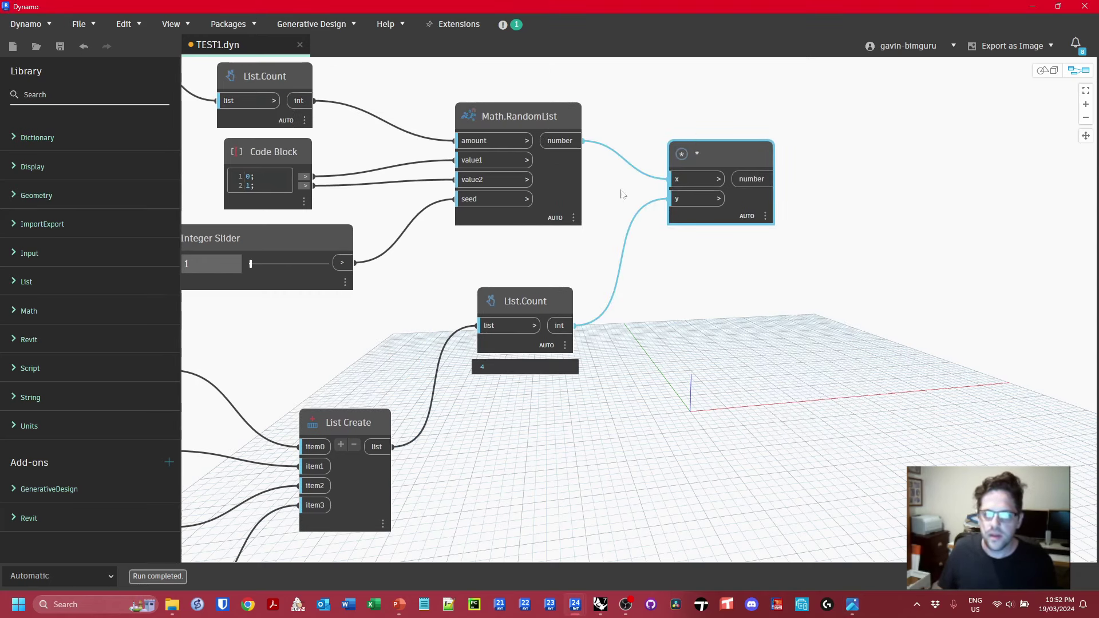
drag(715, 163, 711, 178)
- Examine the multiplied random numbers and the List Create contents in their pinned previews
mouse_move(763, 231)
scroll(771, 323, down, 4)
scroll(771, 323, down, 2)
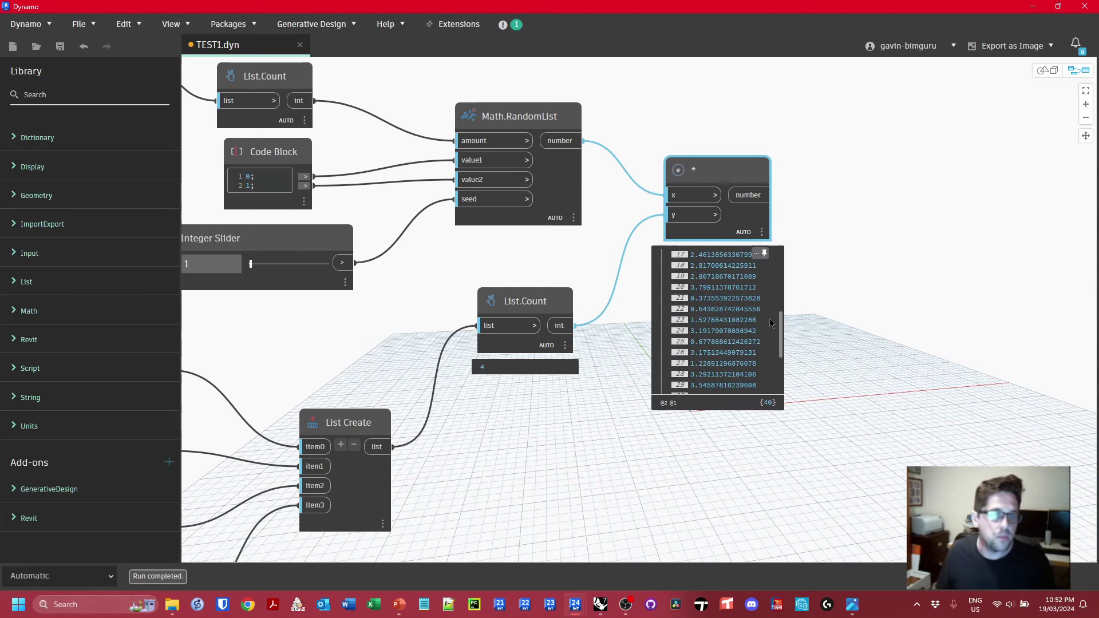
middle_drag(389, 523, 514, 345)
click(511, 343)
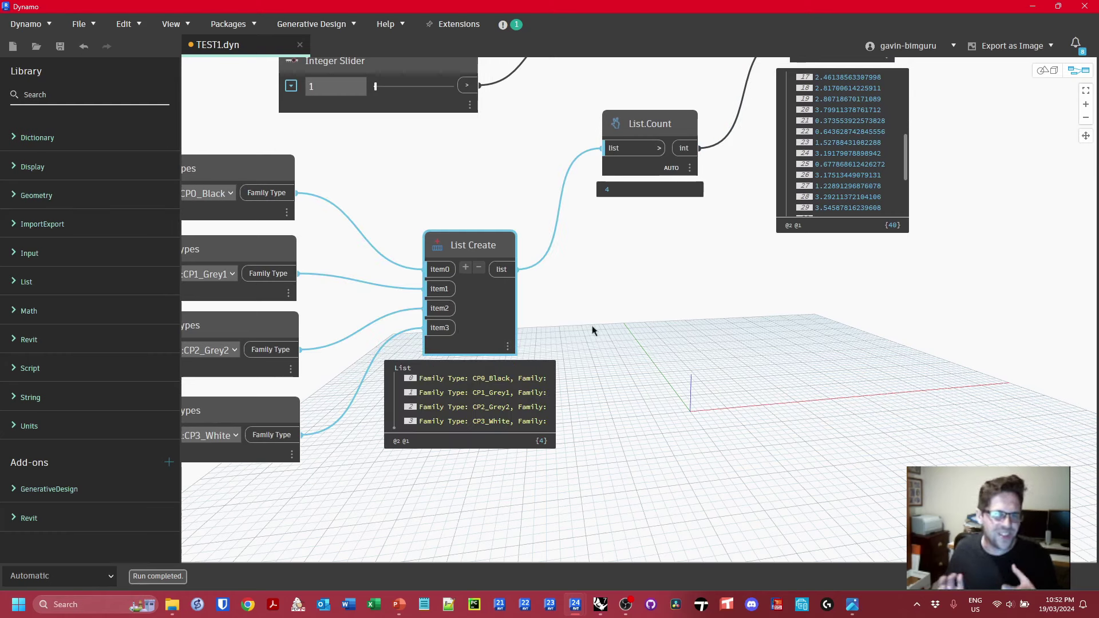
- Add a Math.Floor node and connect the multiplication node's output to its number input
middle_drag(688, 306, 524, 429)
right_click(827, 165)
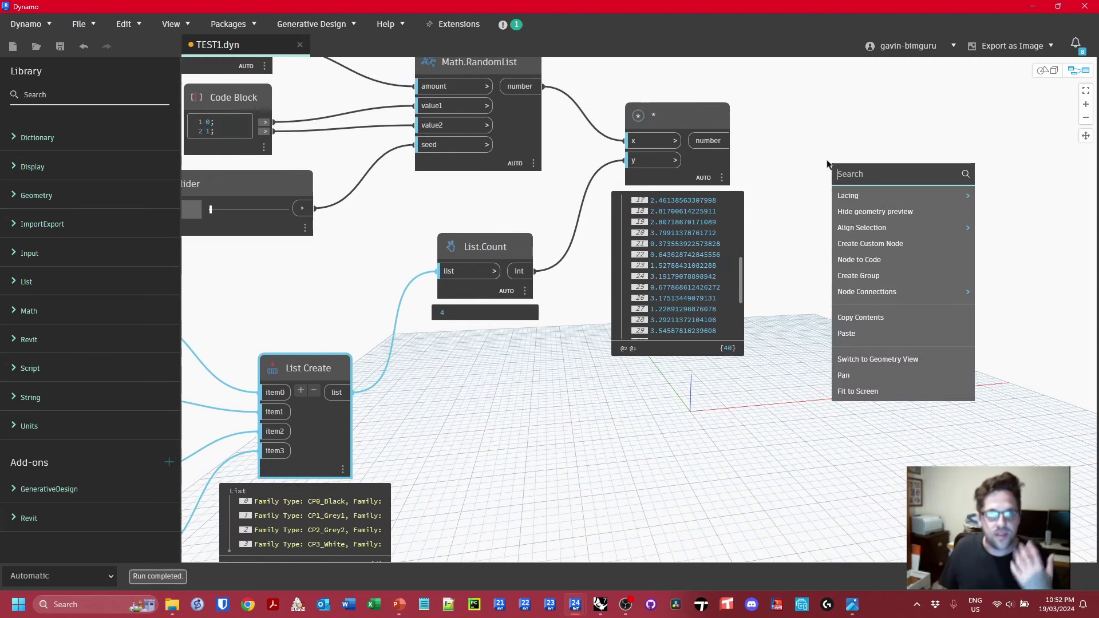
text(floor)
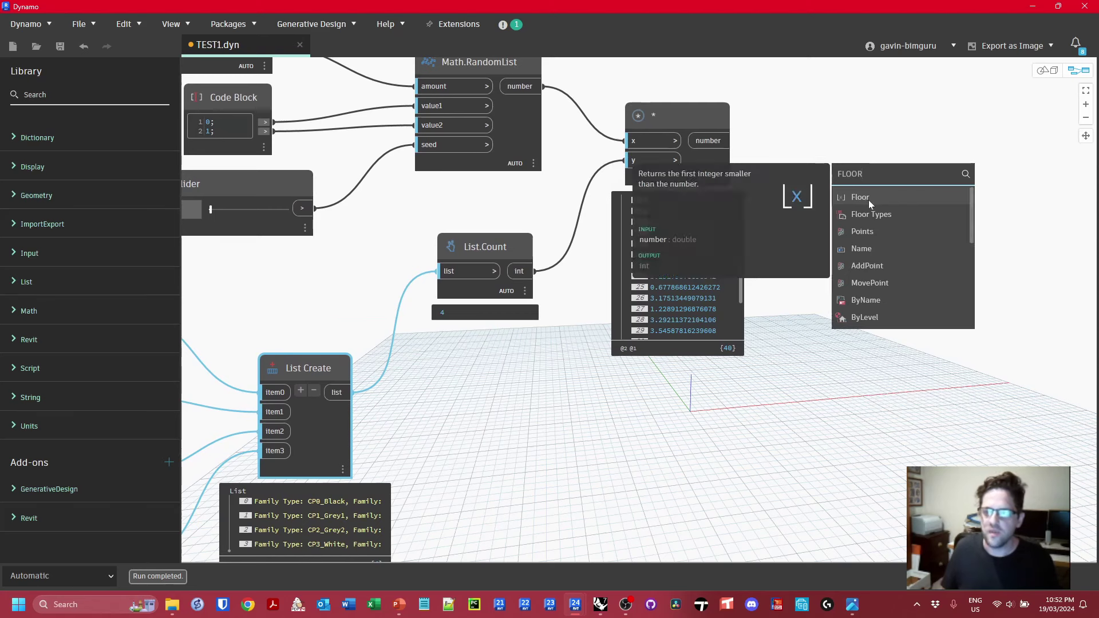
click(853, 197)
drag(888, 207, 828, 125)
click(710, 142)
click(791, 136)
- Review the integers from Math.Floor, and unpin the previews of the multiplication, second List.Count and Math.Floor nodes
scroll(899, 284, down, 3)
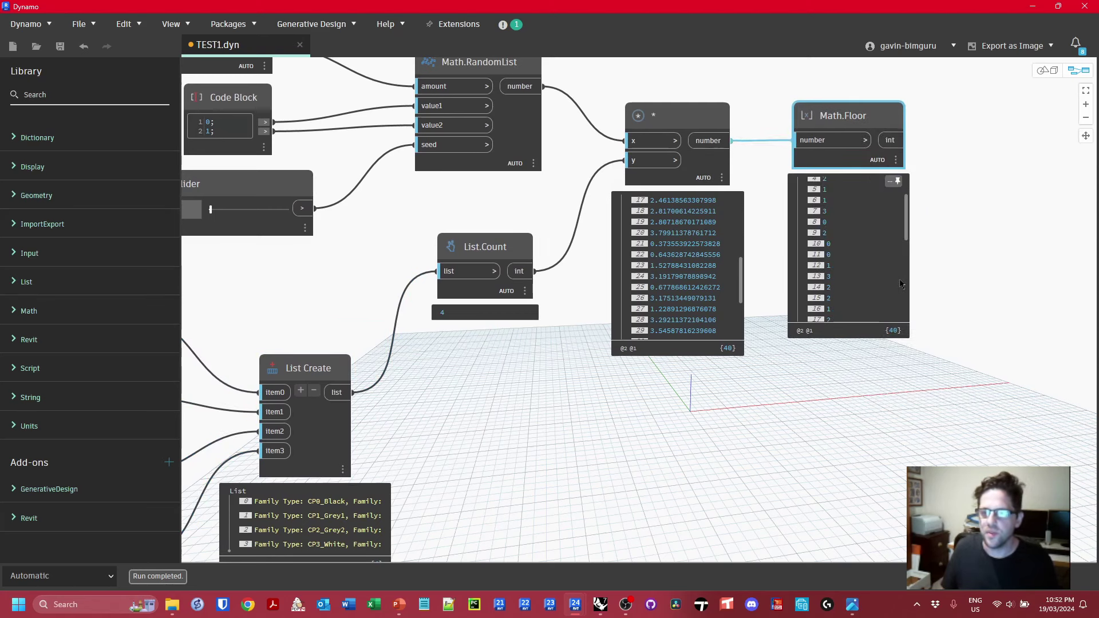
scroll(899, 284, down, 5)
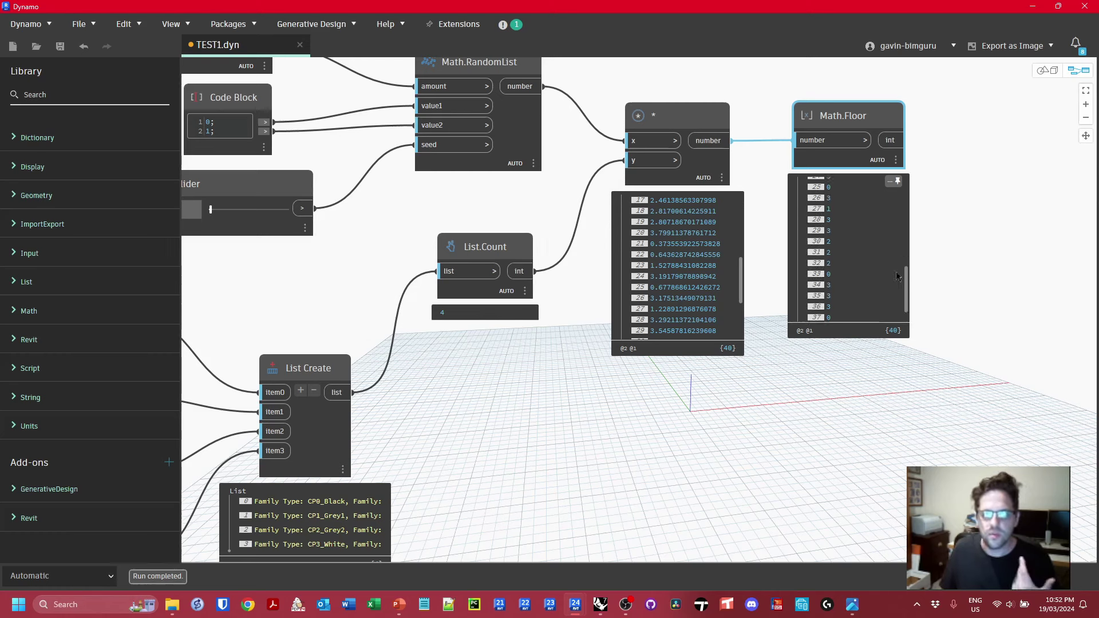
click(723, 200)
click(524, 312)
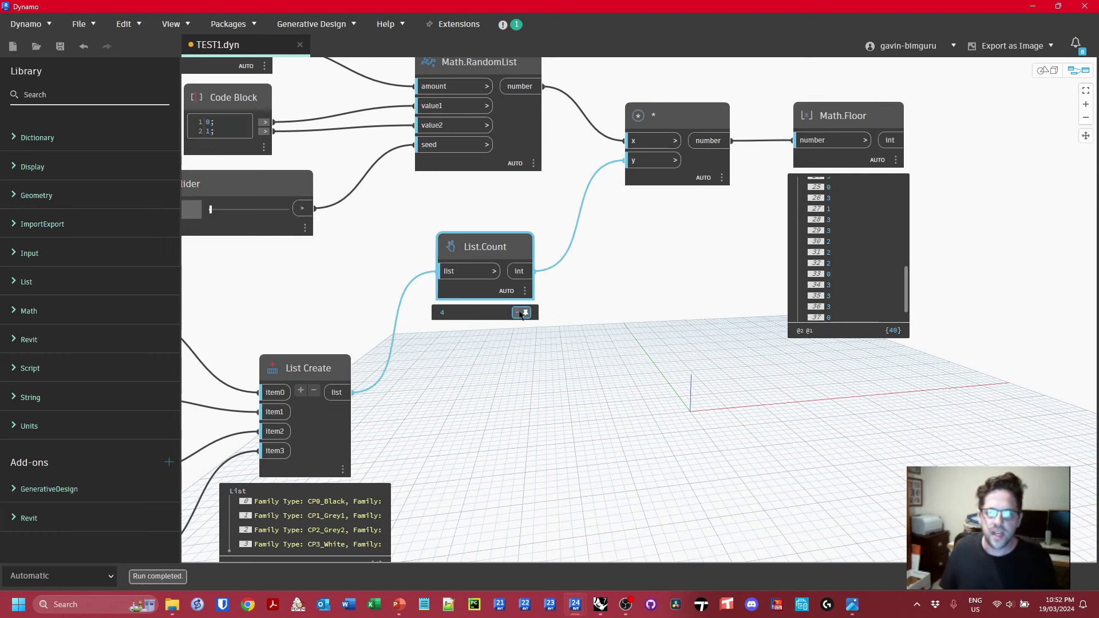
click(885, 182)
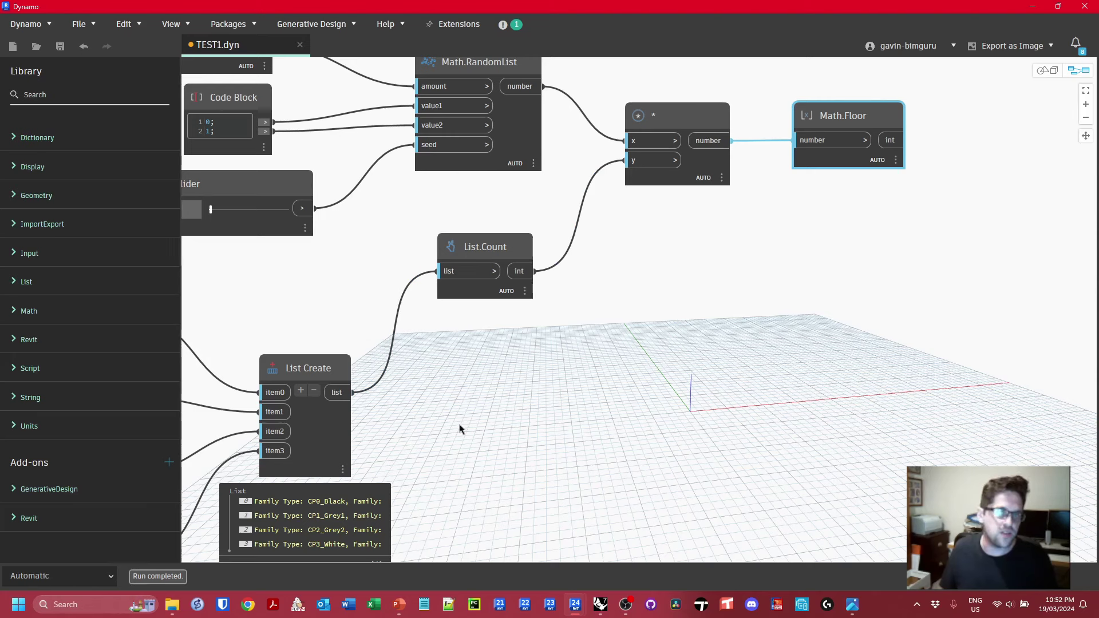
- Add a List.GetItemAtIndex node, connecting the List Create output to list and the Math.Floor output to index
scroll(460, 428, down, 2)
right_click(520, 350)
text(getitem)
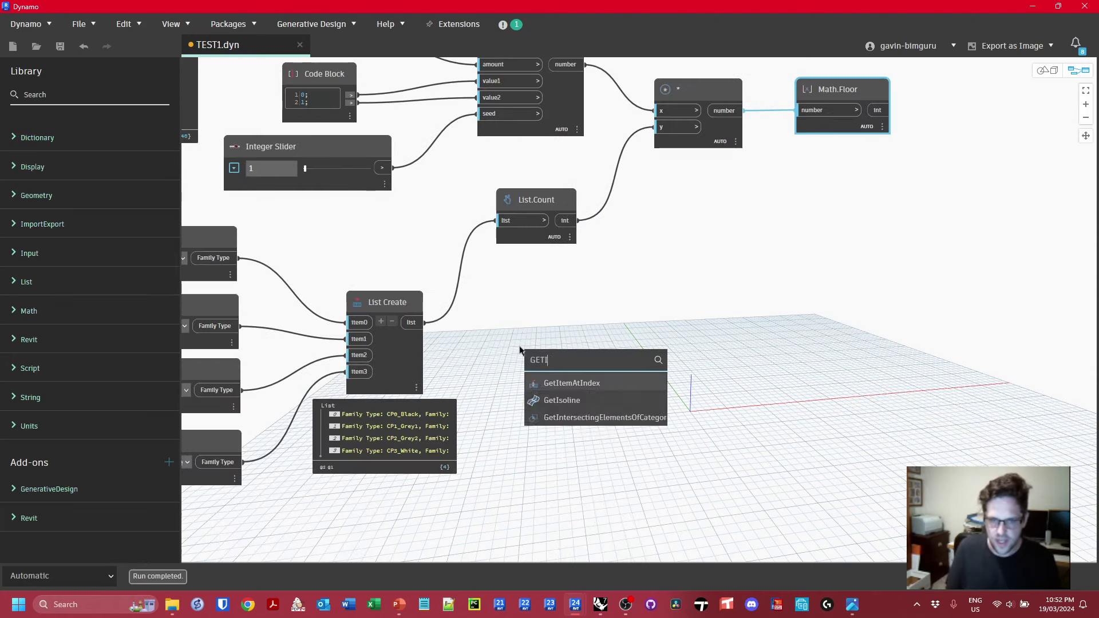
key(Return)
drag(583, 362, 973, 251)
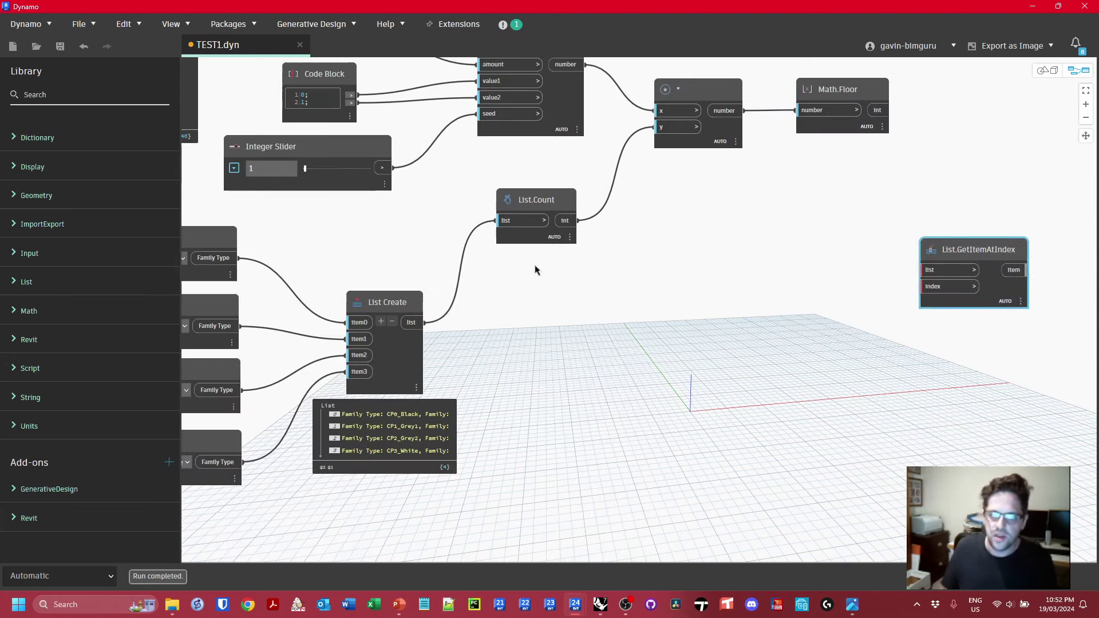
drag(425, 322, 916, 270)
drag(933, 253, 982, 173)
click(968, 206)
click(891, 111)
- Review the family types returned by List.GetItemAtIndex in its preview
middle_drag(863, 160, 608, 265)
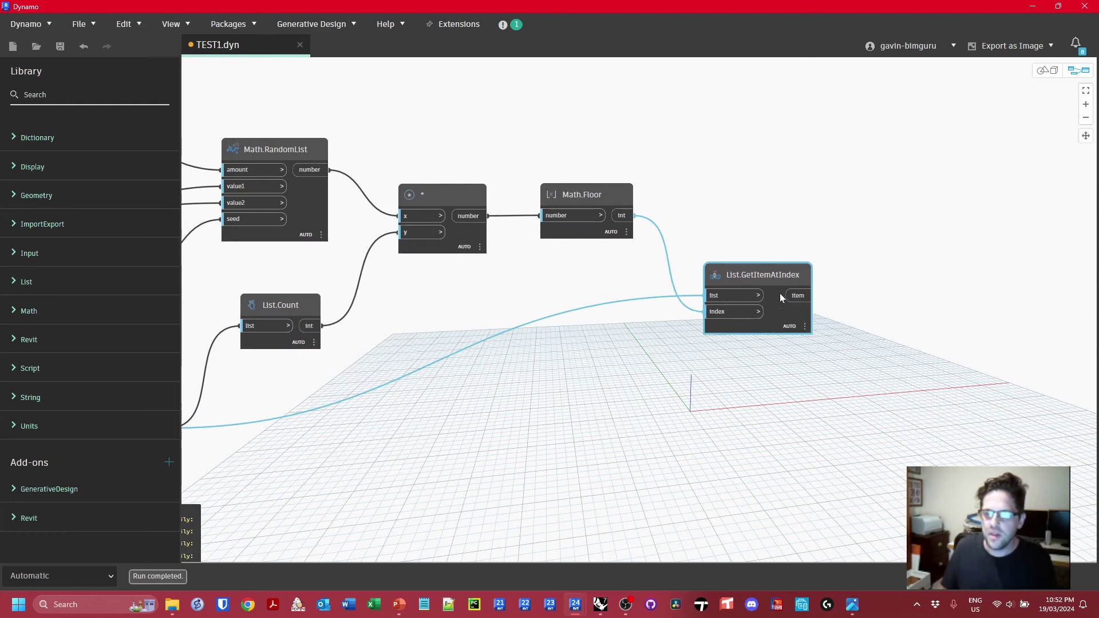
mouse_move(769, 370)
scroll(769, 371, down, 3)
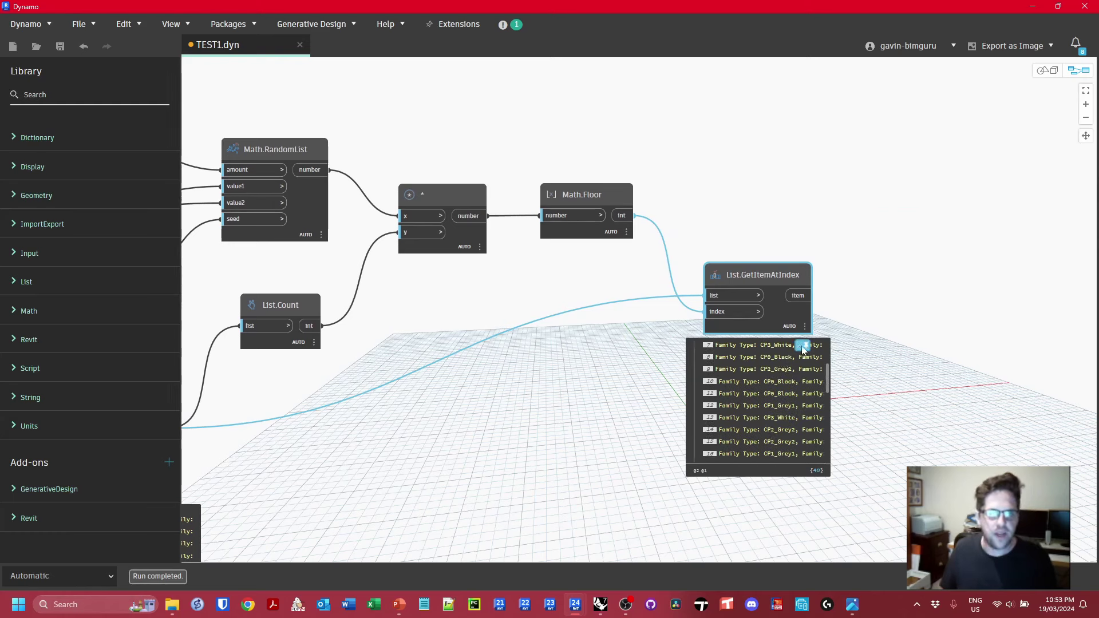
- Add an Element.SetParameterByName node and connect the CurtainPanel.ByElement output to its element input
scroll(824, 343, down, 3)
right_click(824, 202)
text(SETPARA)
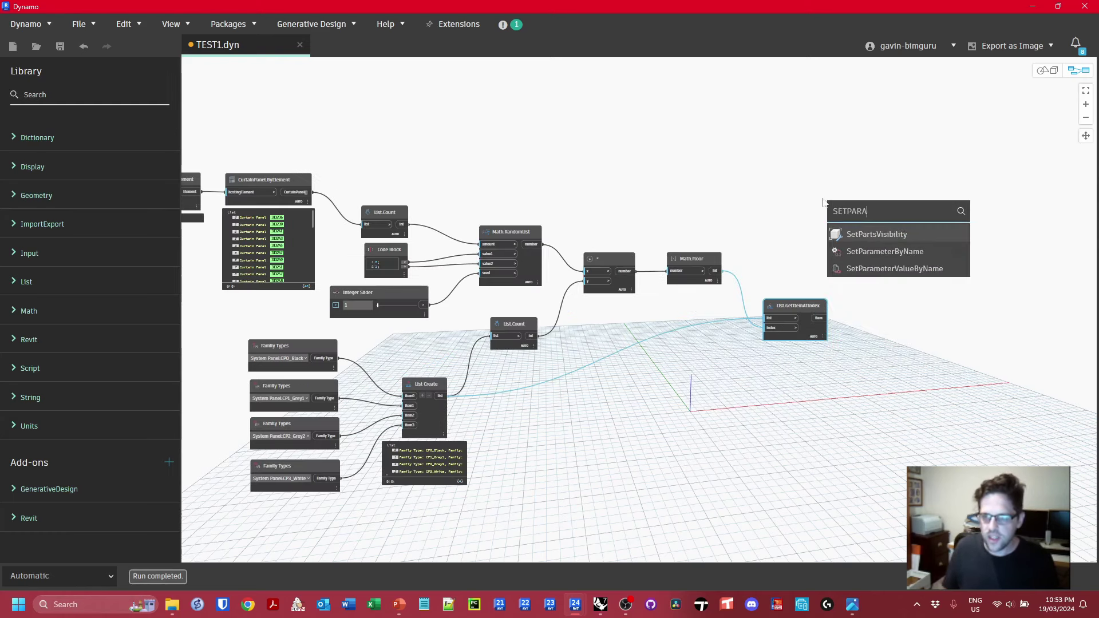
click(884, 251)
drag(858, 247, 947, 180)
middle_drag(484, 168, 608, 158)
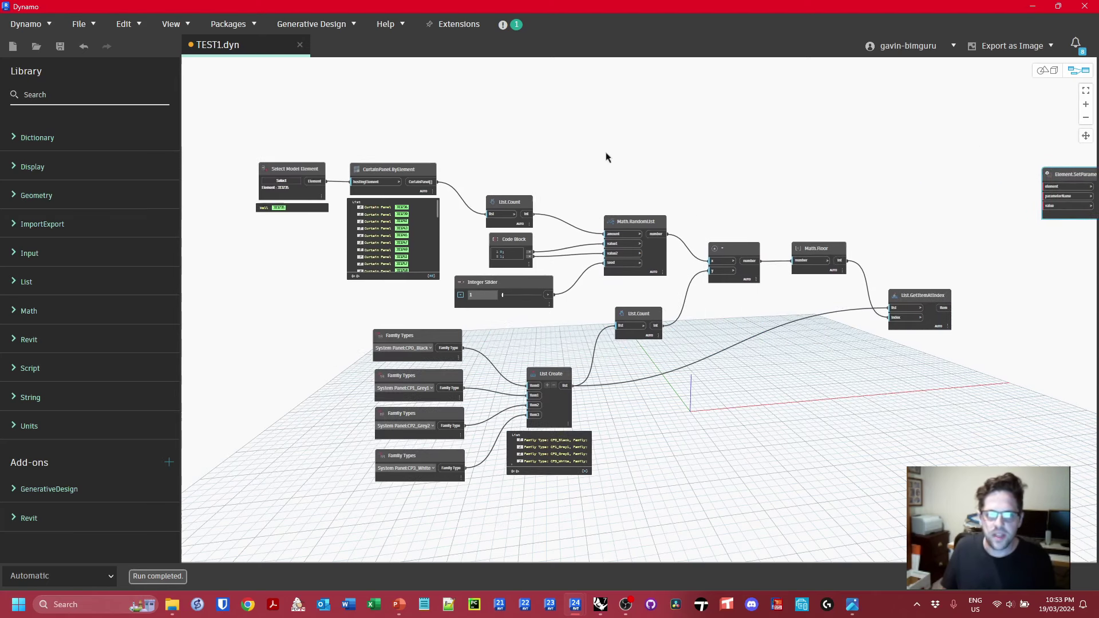
drag(436, 182, 1067, 177)
middle_drag(1039, 173, 657, 190)
scroll(676, 222, up, 3)
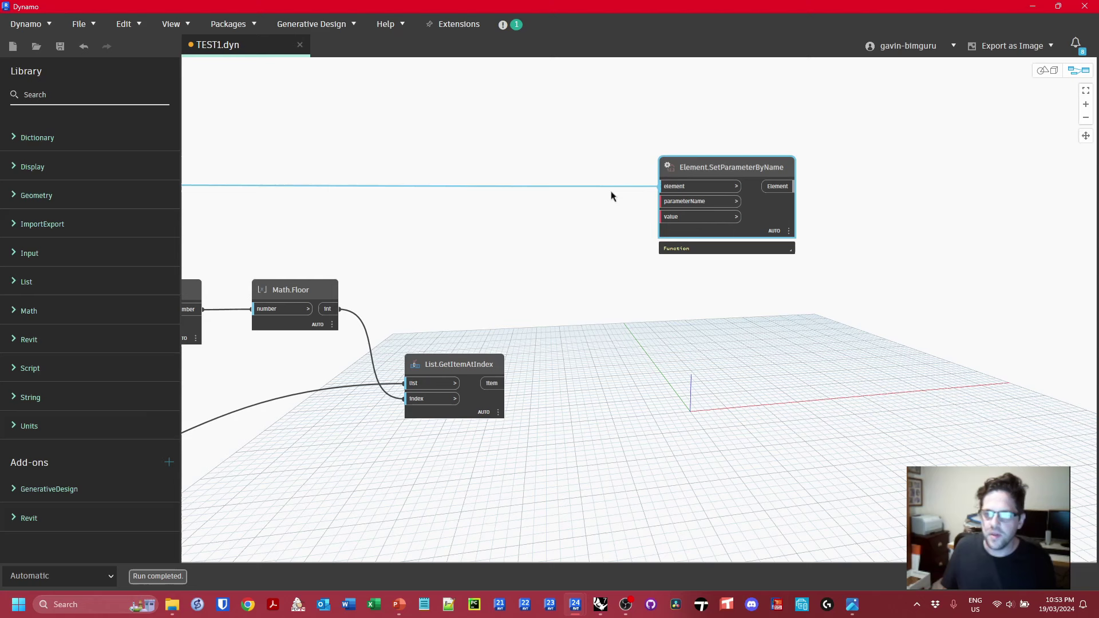
- Feed parameterName from a new code block containing "Type" and value from the List.GetItemAtIndex output, saving the graph along the way
scroll(515, 232, up, 1)
double_click(518, 232)
text("Type")
drag(520, 232, 545, 213)
drag(719, 205, 576, 232)
key(ctrl+s)
drag(504, 408, 683, 215)
- Arrange Dynamo and Revit side by side and orbit Revit's 3D view to show the curtain wall
drag(479, 6, 1082, 314)
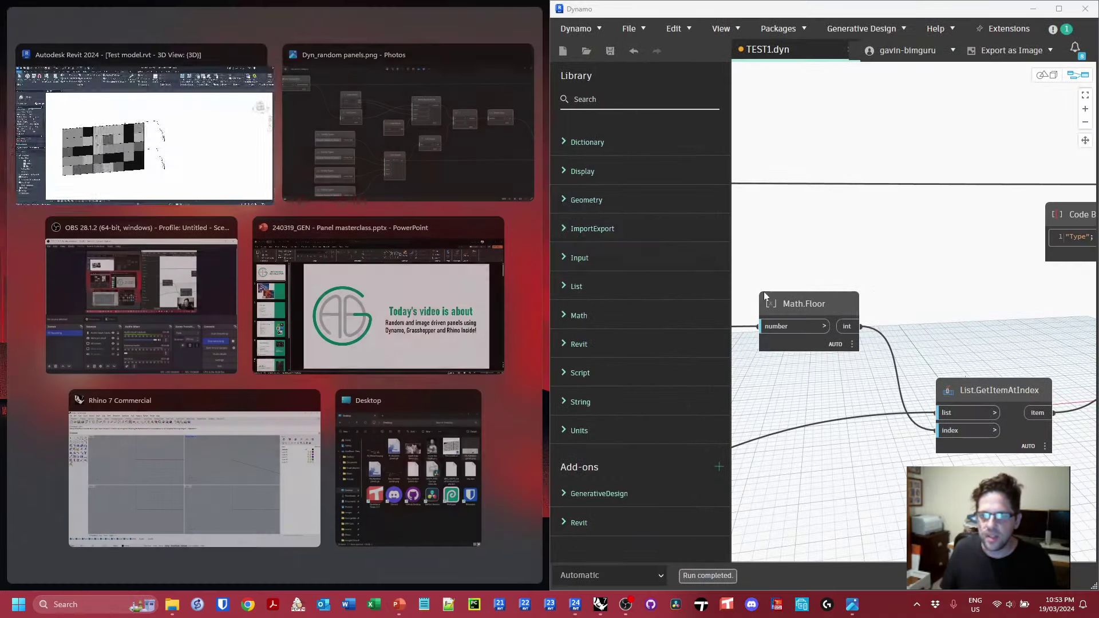
click(225, 167)
click(291, 251)
shift+middle_drag(384, 258, 424, 265)
scroll(979, 254, down, 3)
- Try the seed values 2, 3 and 26 on the Integer Slider to re-randomize the curtain wall's panels
middle_drag(976, 252, 1065, 229)
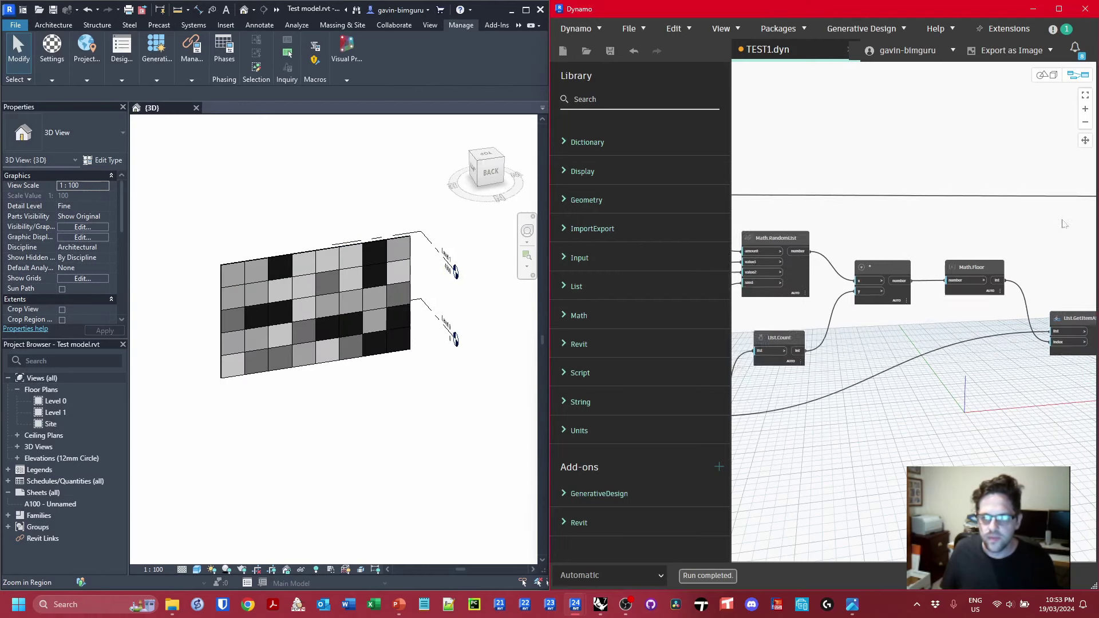
middle_drag(785, 328, 917, 276)
middle_drag(812, 267, 905, 258)
scroll(853, 263, up, 3)
click(801, 245)
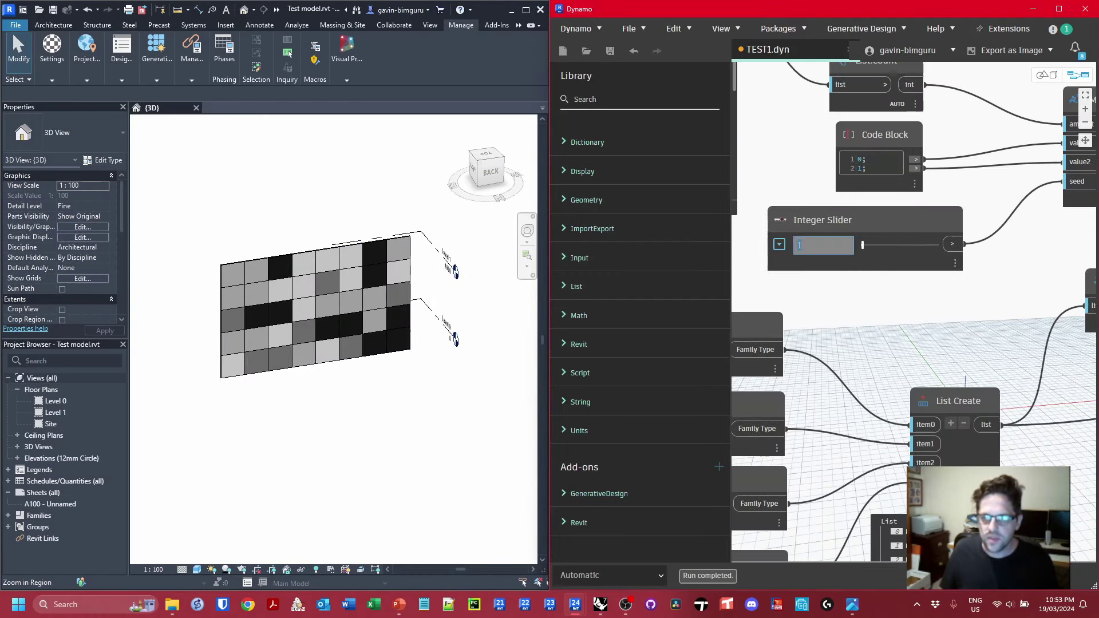
text(2)
click(844, 291)
click(823, 246)
text(3)
click(836, 291)
mouse_move(864, 245)
mouse_down()
mouse_move(909, 245)
mouse_move(853, 245)
mouse_move(869, 245)
mouse_up()
middle_click(292, 383)
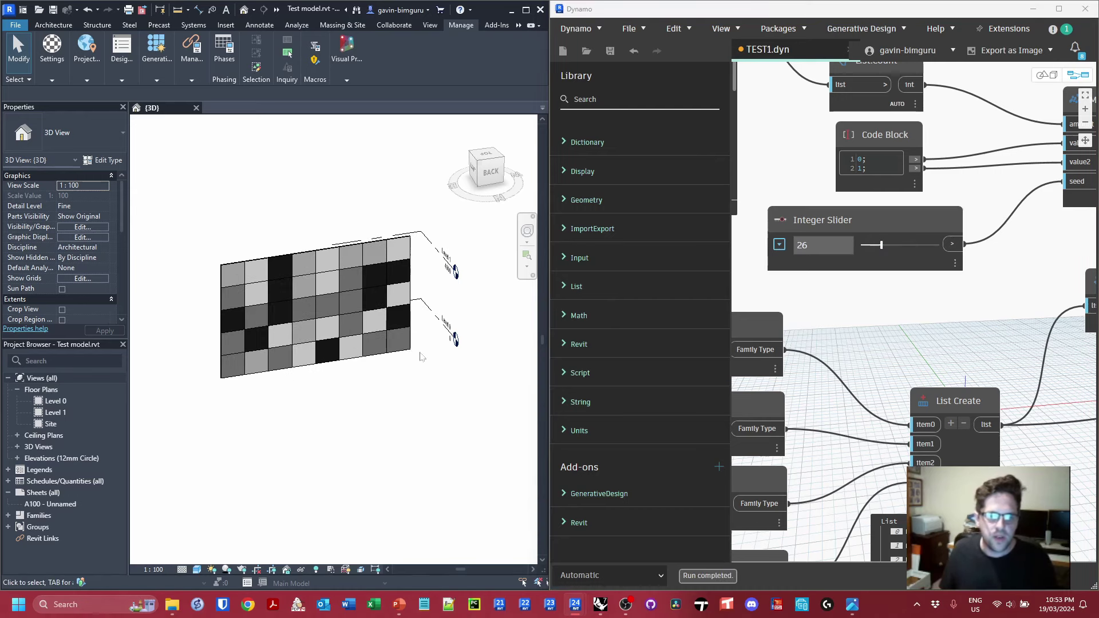
- Stretch the curtain wall to a longer length and raise its top by one more row of panels
click(402, 351)
middle_drag(216, 384, 355, 351)
drag(355, 354, 215, 370)
middle_drag(341, 405, 338, 396)
scroll(340, 400, down, 1)
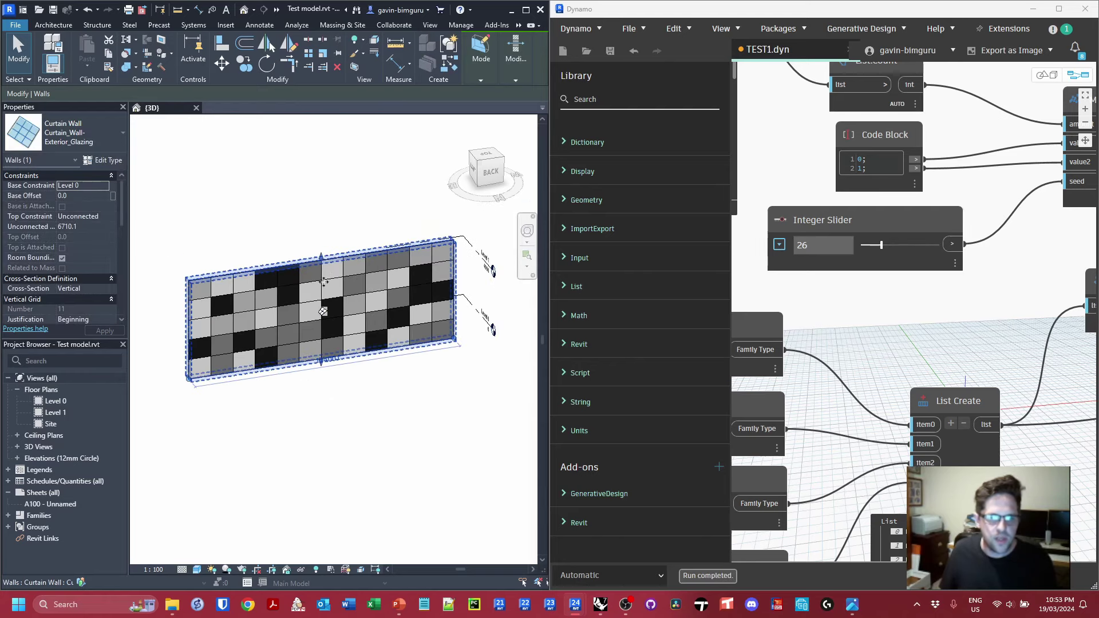
drag(321, 259, 320, 236)
click(347, 178)
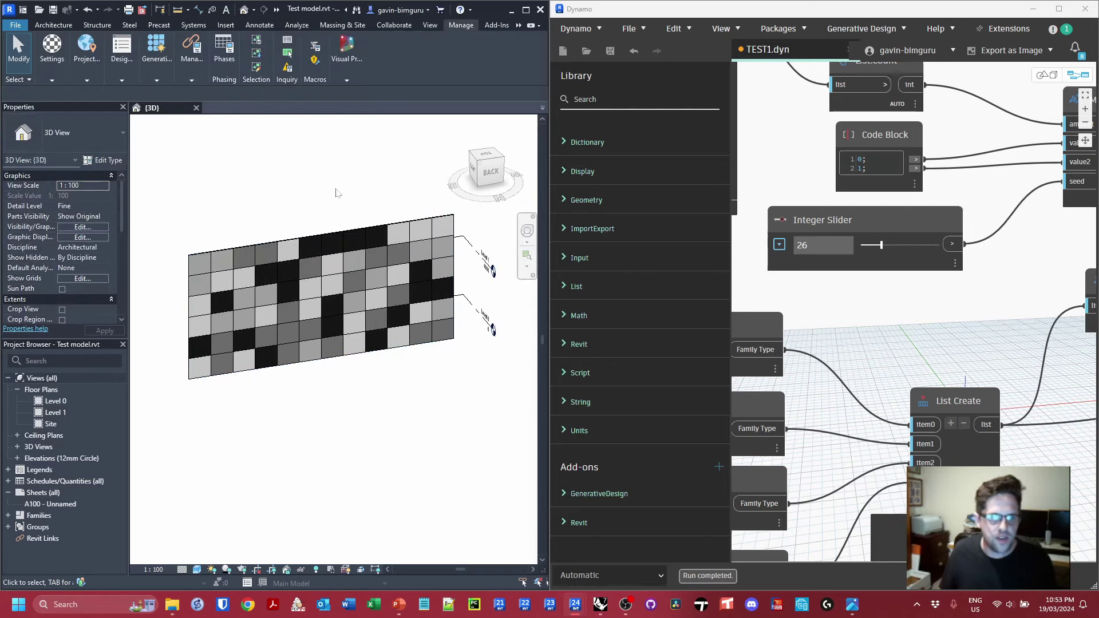
- Set the Integer Slider's seed to 61 and save the graph
drag(880, 245, 907, 246)
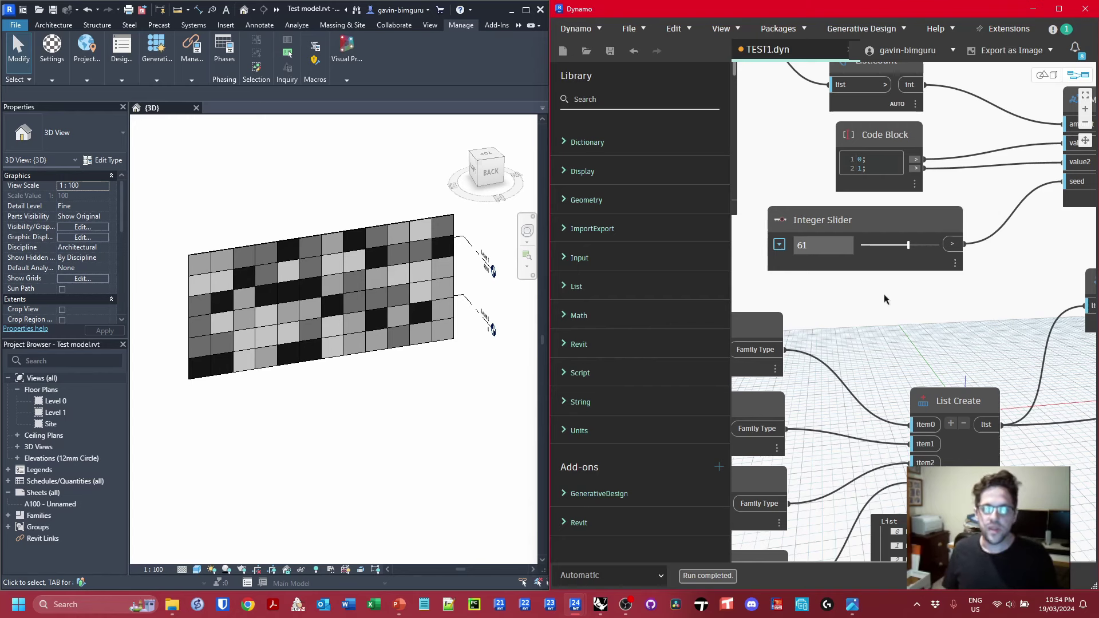
key(ctrl+s)
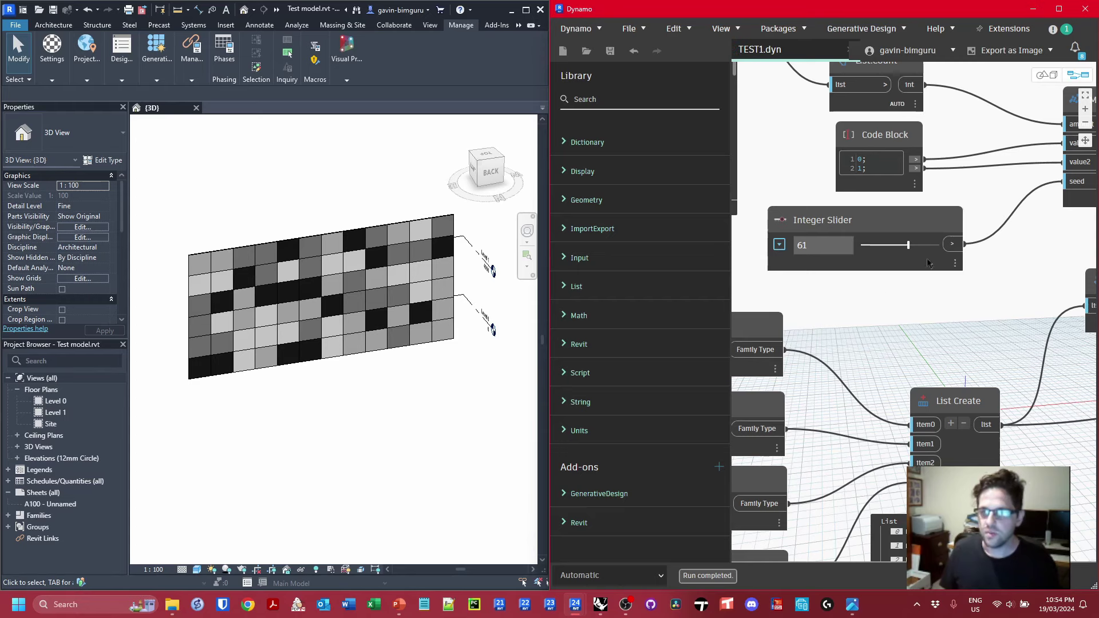
- Close Dynamo, minimize Revit and switch to Rhino 7
click(1084, 10)
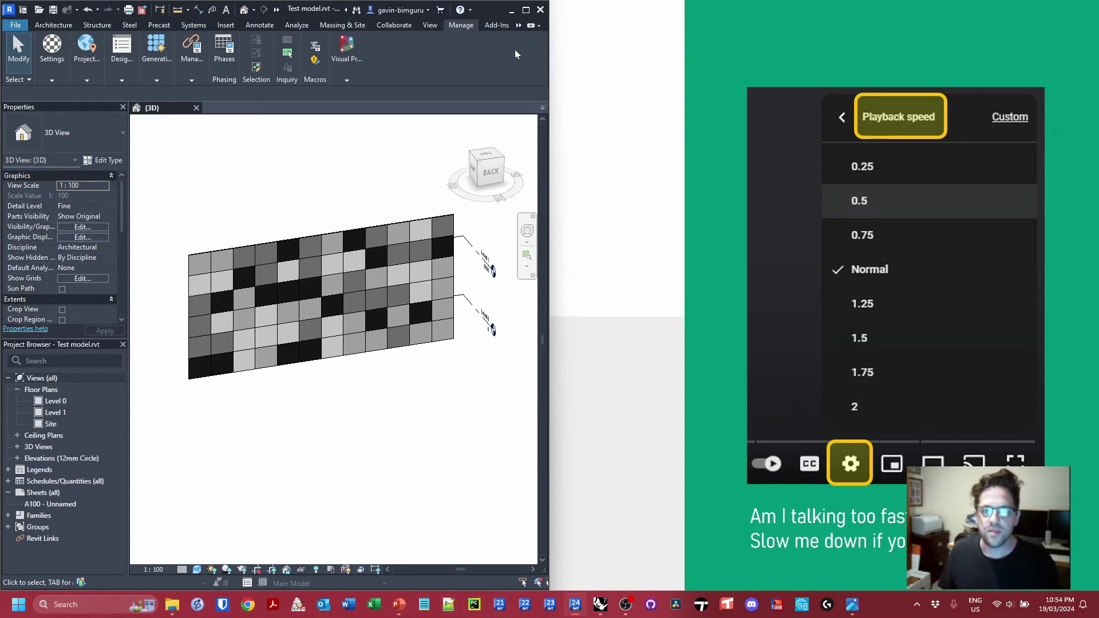
click(510, 9)
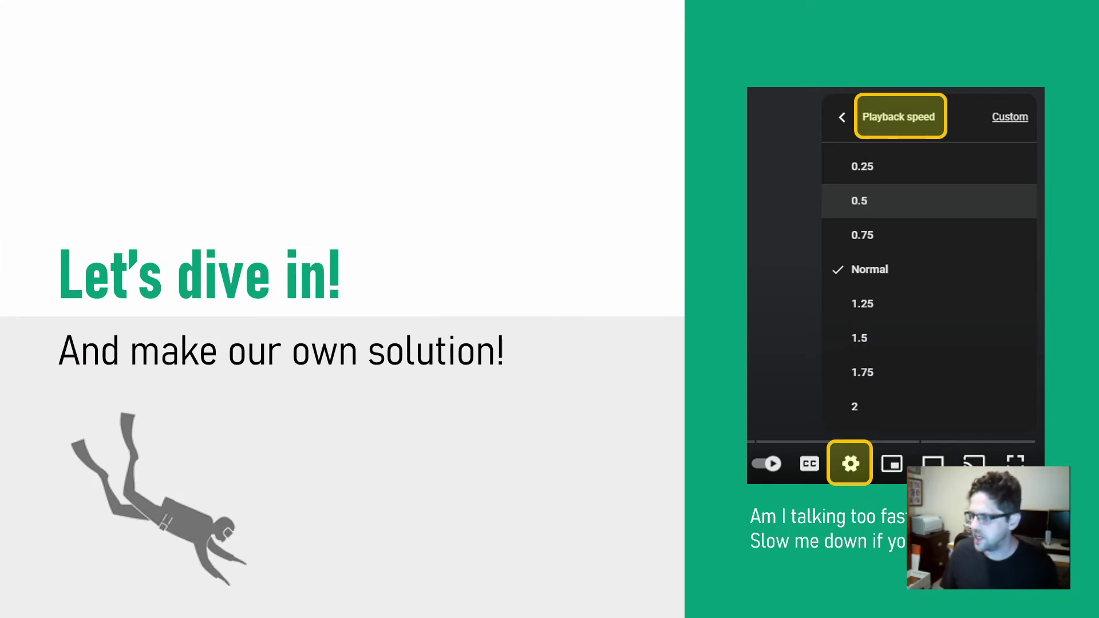
key(alt+Tab)
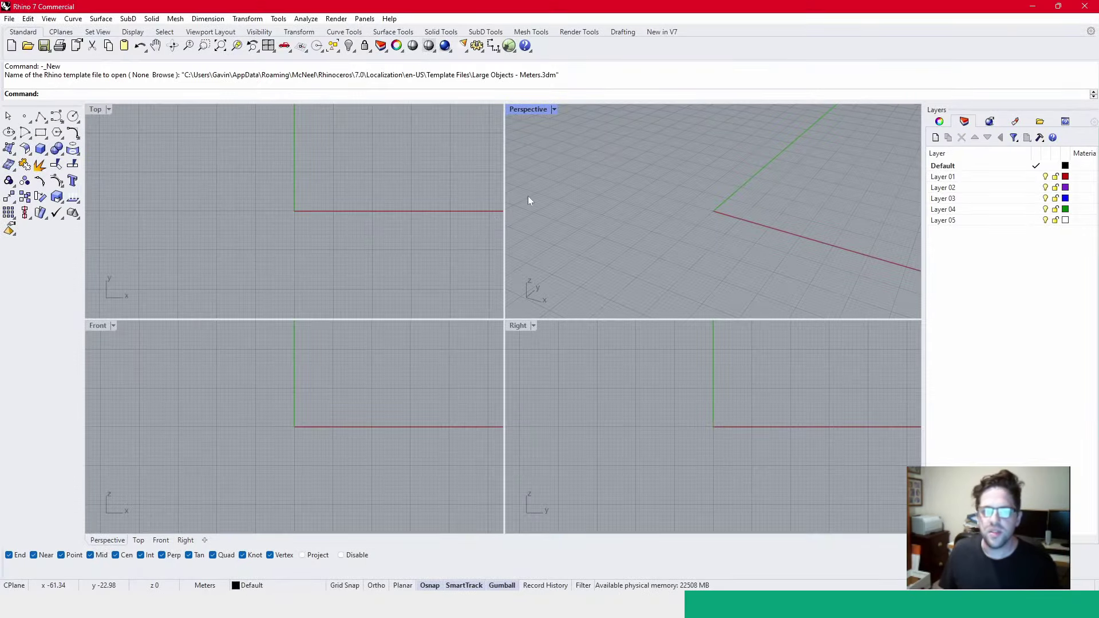
- Maximize the Perspective viewport, then launch Grasshopper and enlarge its window beside the visible part of the viewport
click(554, 108)
click(625, 141)
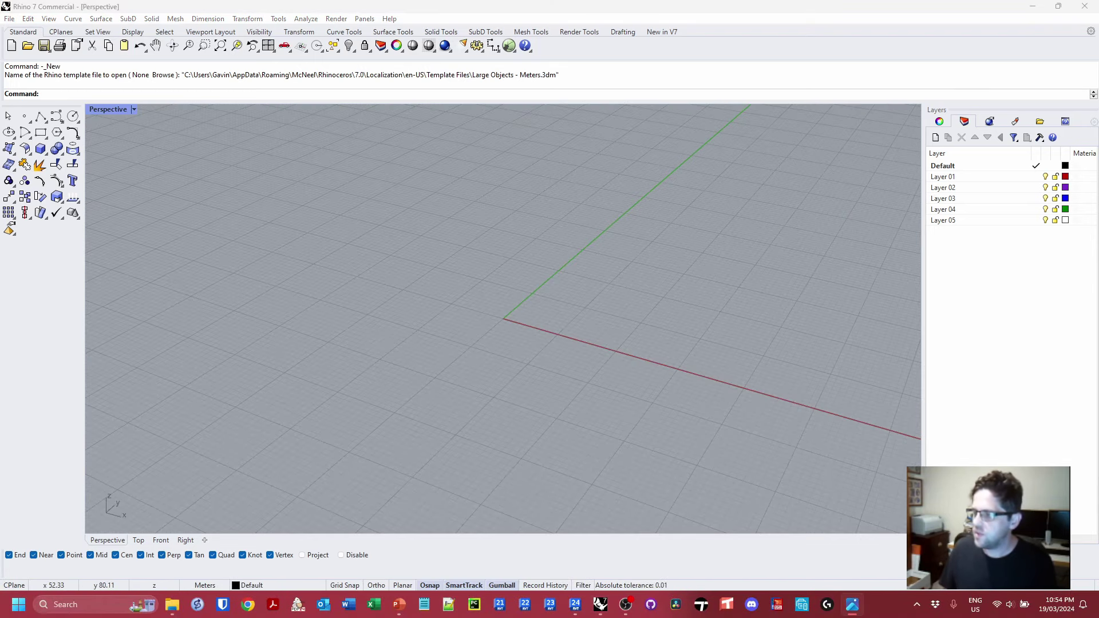
click(508, 45)
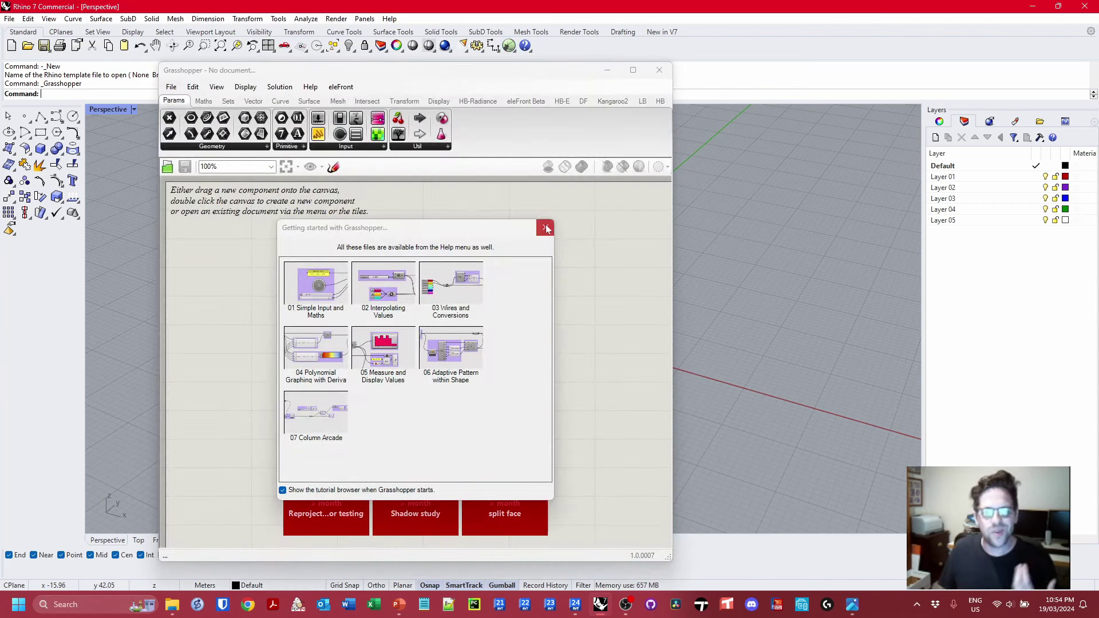
click(545, 227)
drag(423, 73, 286, 30)
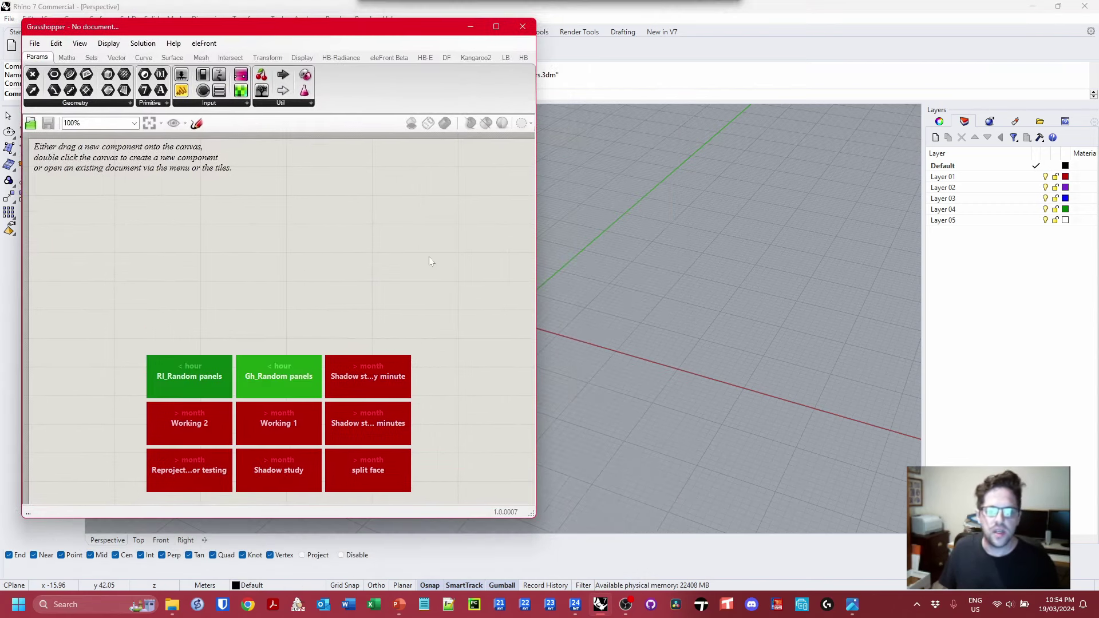
drag(533, 513, 592, 569)
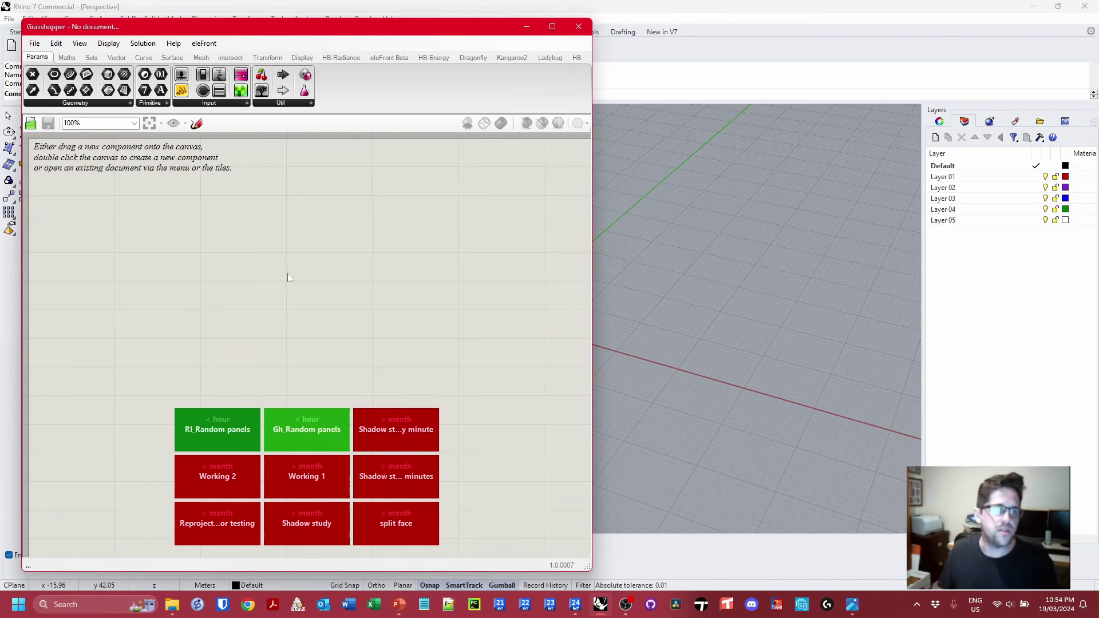
- Create a new Grasshopper document and save it as test
click(32, 45)
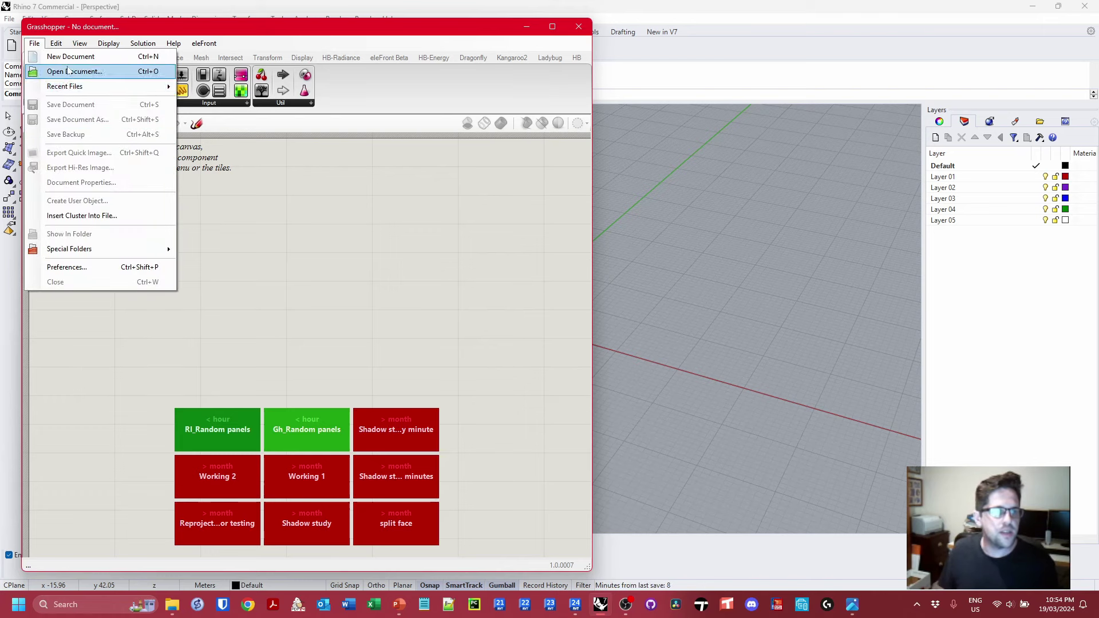
click(35, 55)
key(ctrl+s)
text(test)
key(Return)
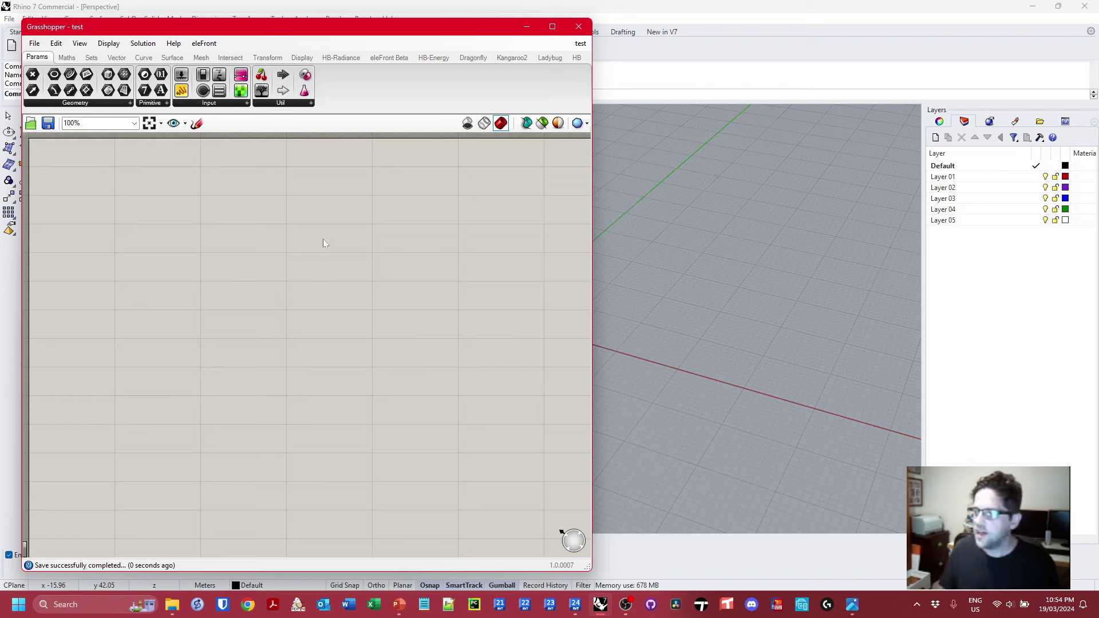
- Add a Rectangle component that creates a rectangle on a plane to the canvas
double_click(254, 233)
text(rec)
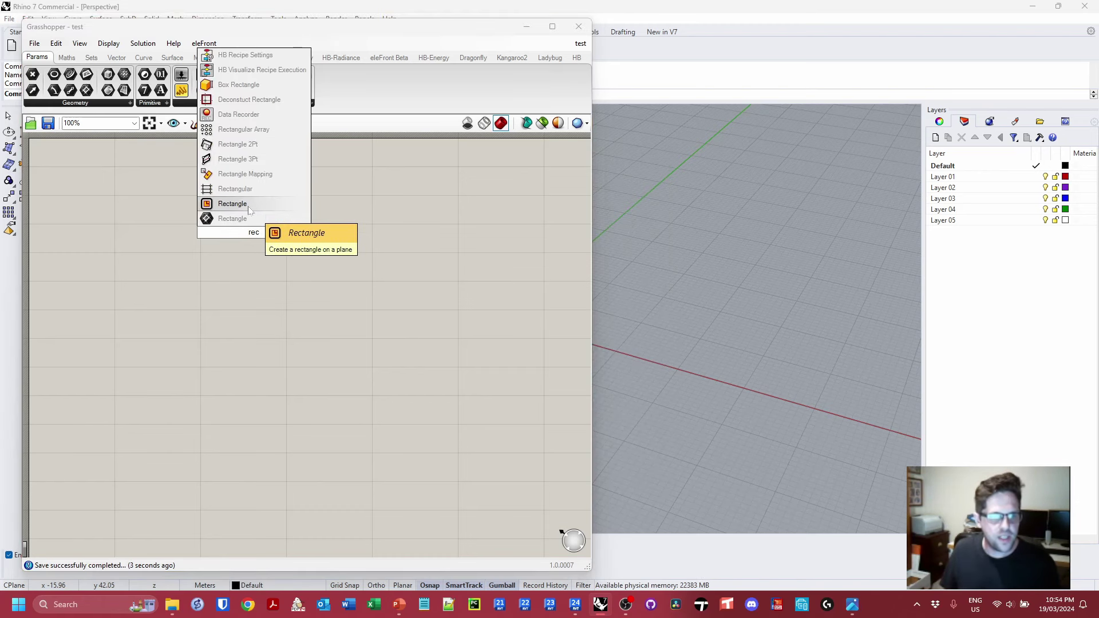
click(249, 211)
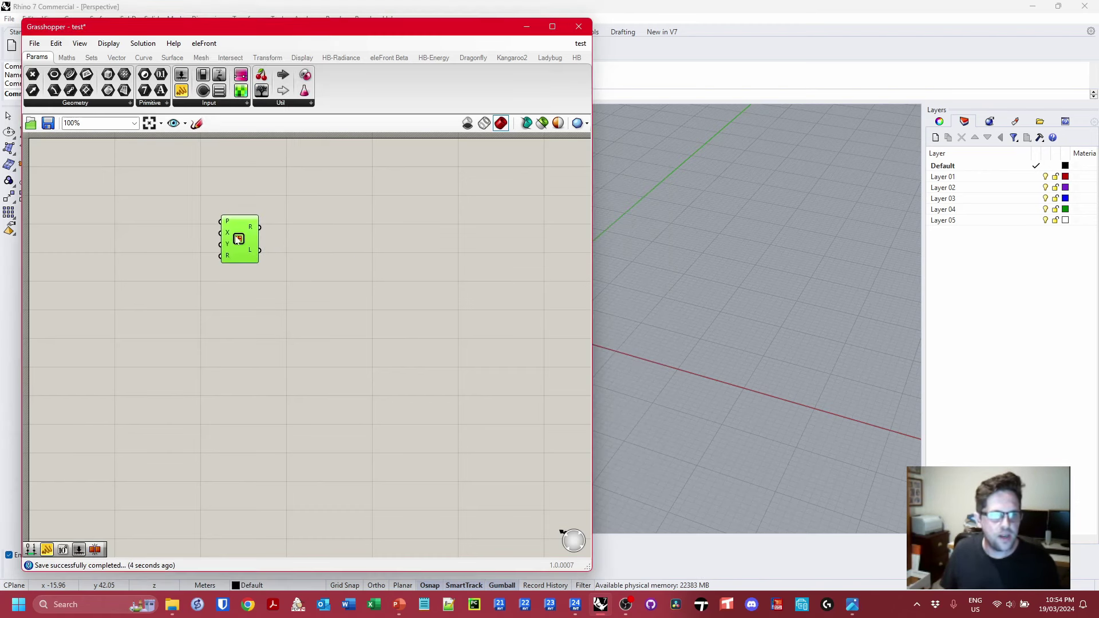
- Start a new Rhino model from a millimetres template
click(9, 19)
click(30, 29)
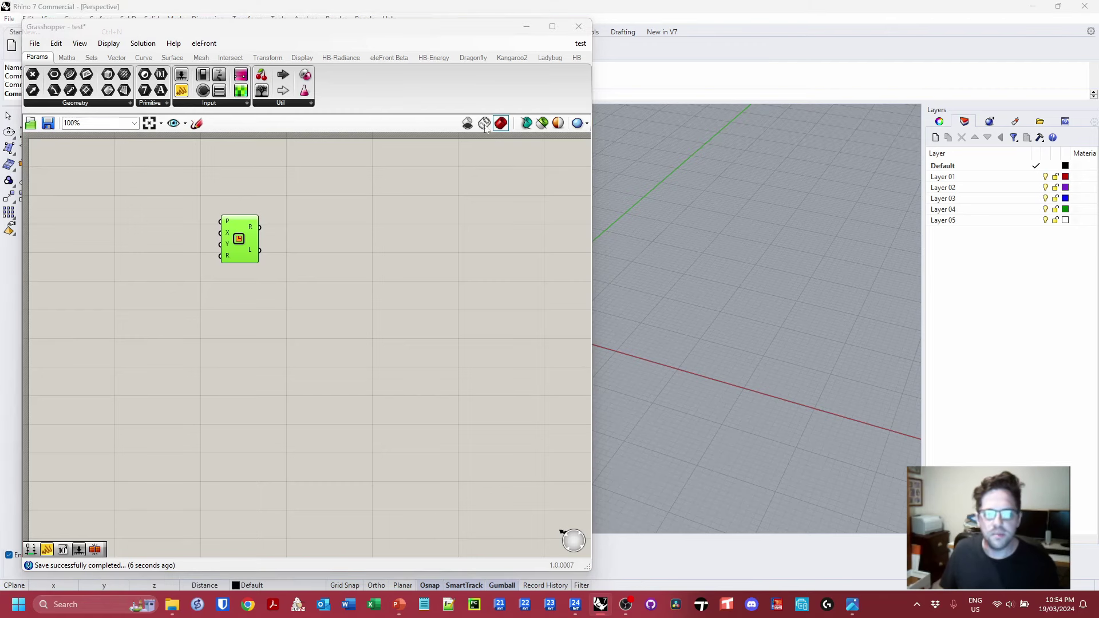
double_click(526, 336)
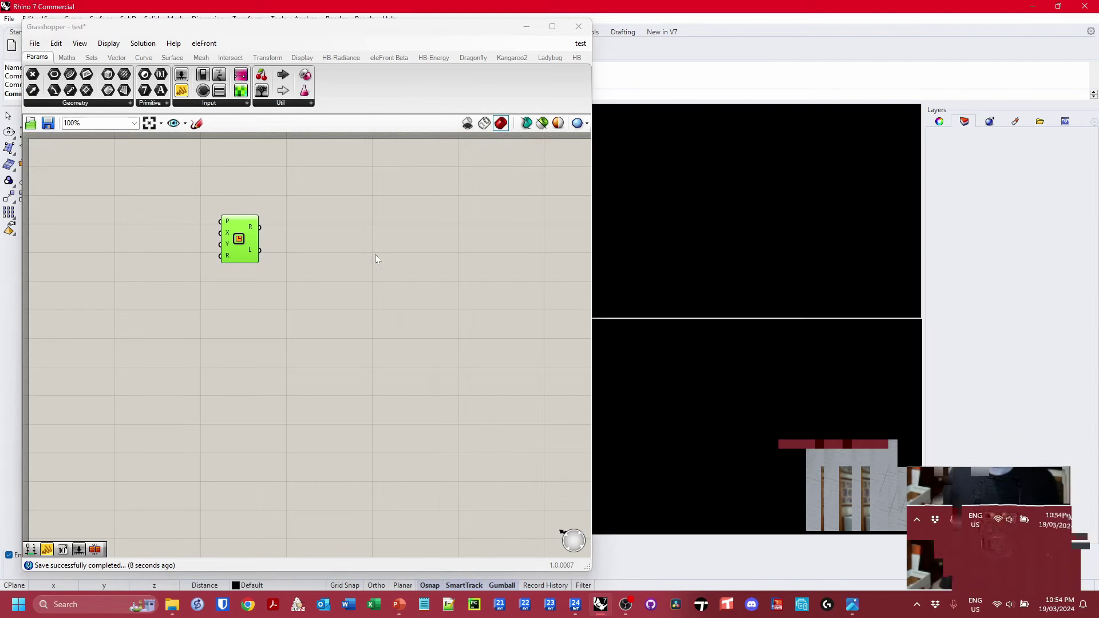
- Add a panel containing "0 to 1000" and connect it to the Rectangle component's X and Y inputs
drag(237, 235, 232, 249)
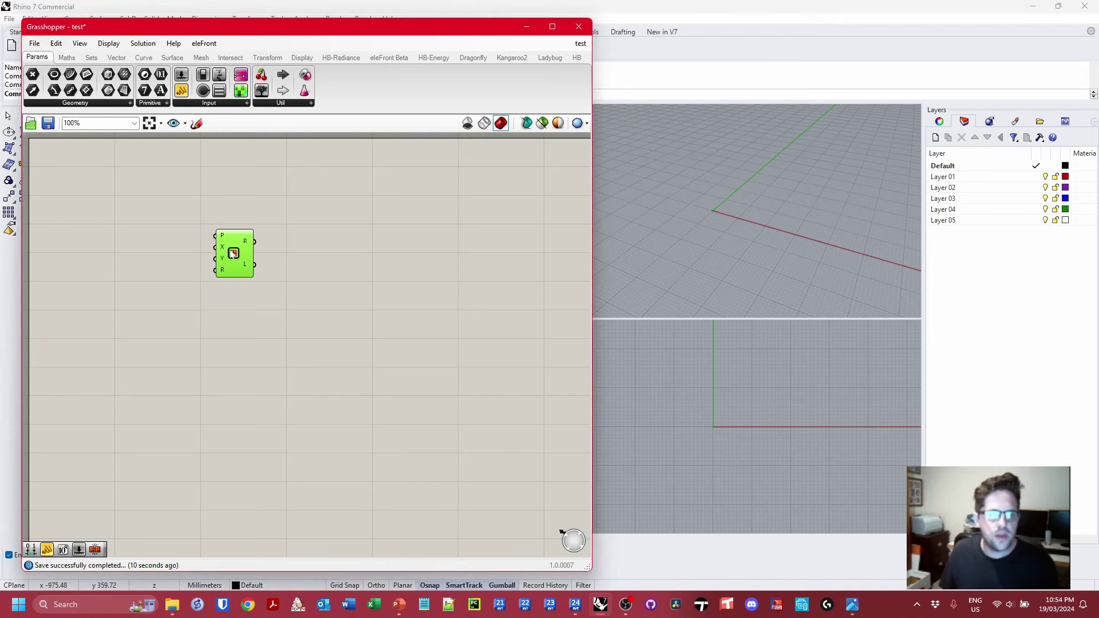
scroll(186, 238, up, 3)
right_drag(174, 247, 231, 237)
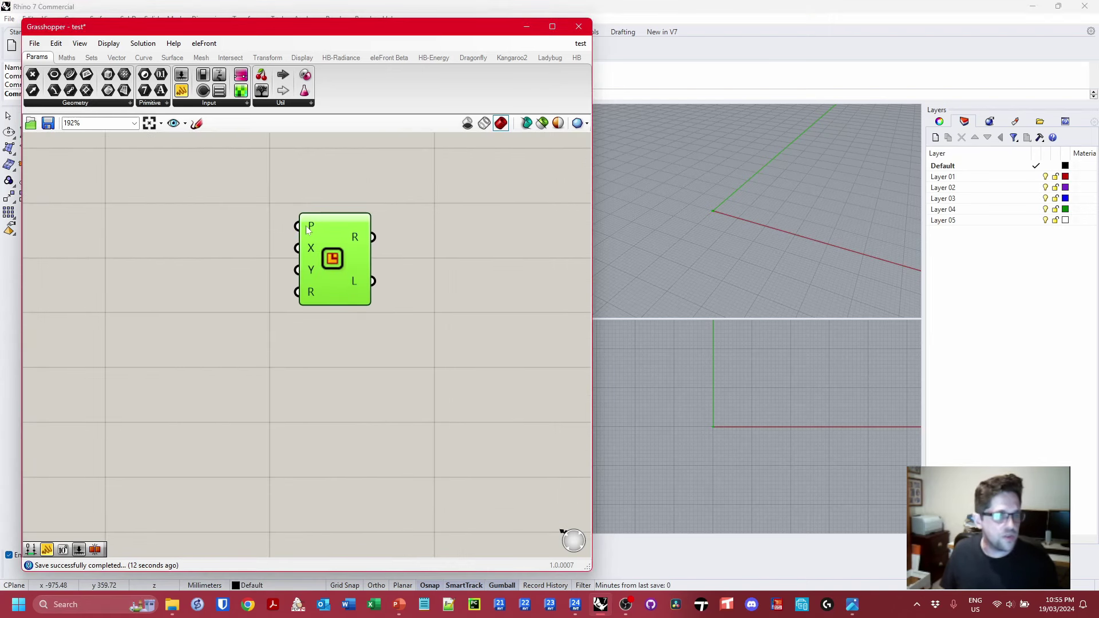
double_click(185, 250)
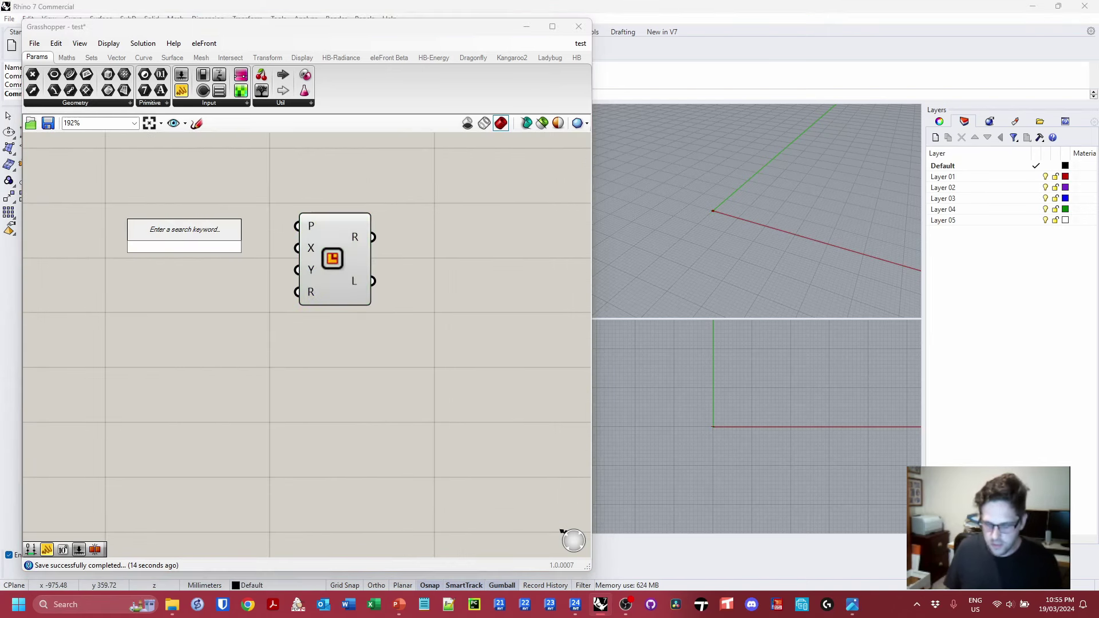
text(//0 to 1000)
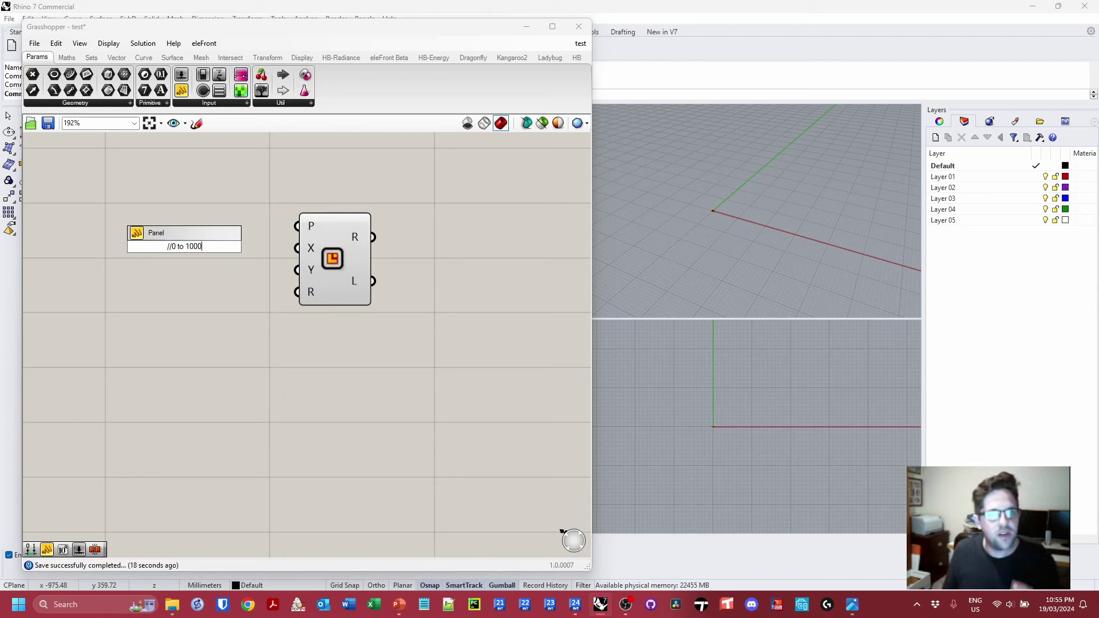
key(Return)
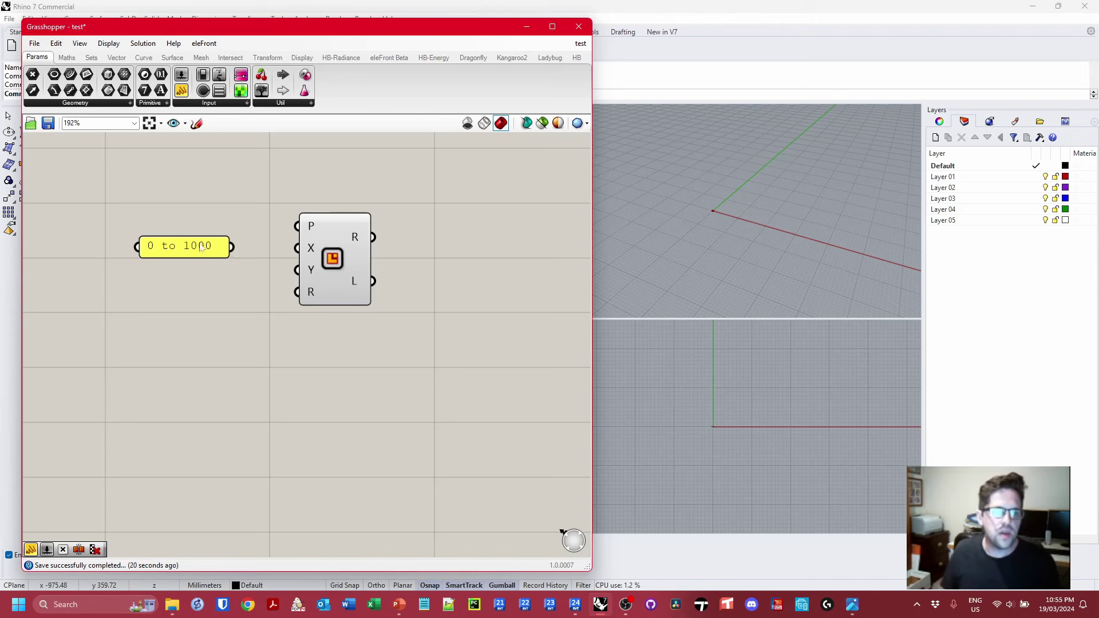
drag(232, 247, 298, 269)
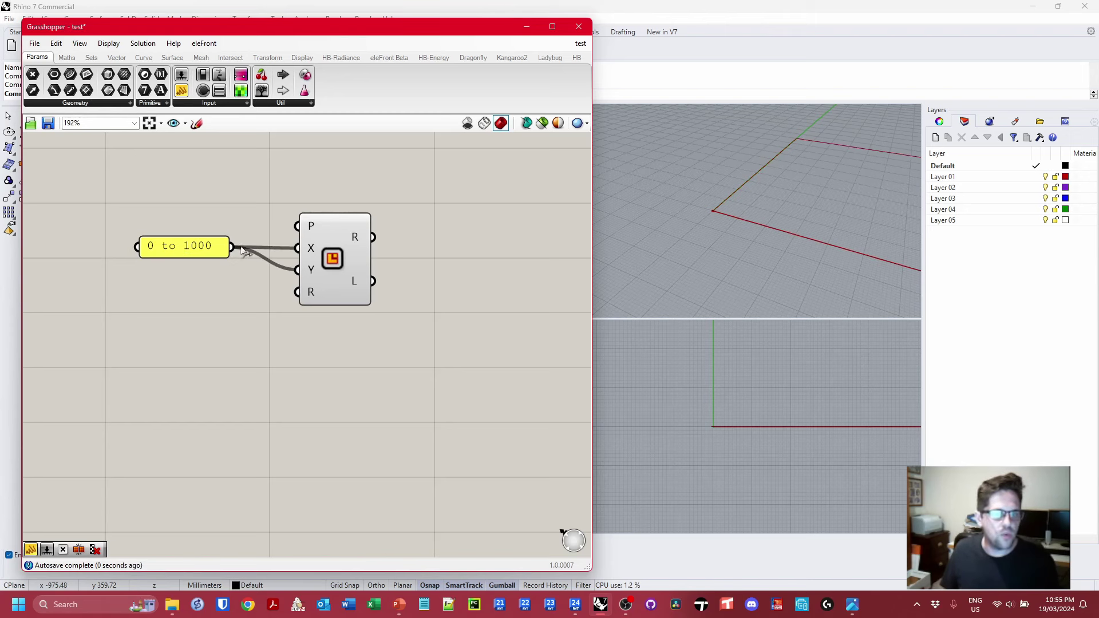
scroll(681, 193, down, 5)
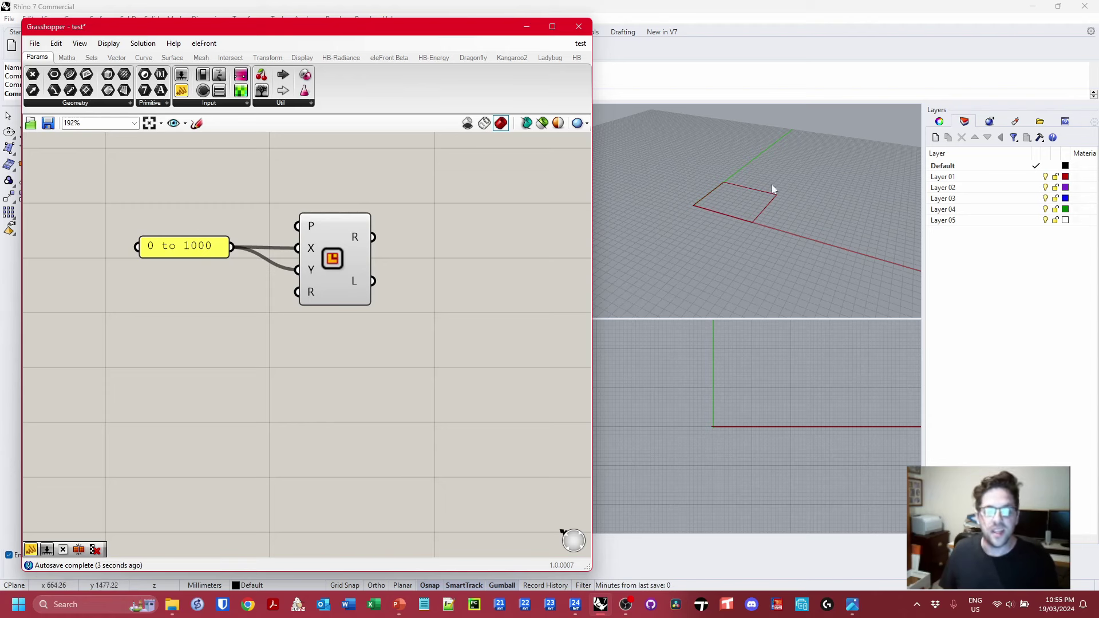
right_drag(793, 201, 775, 225)
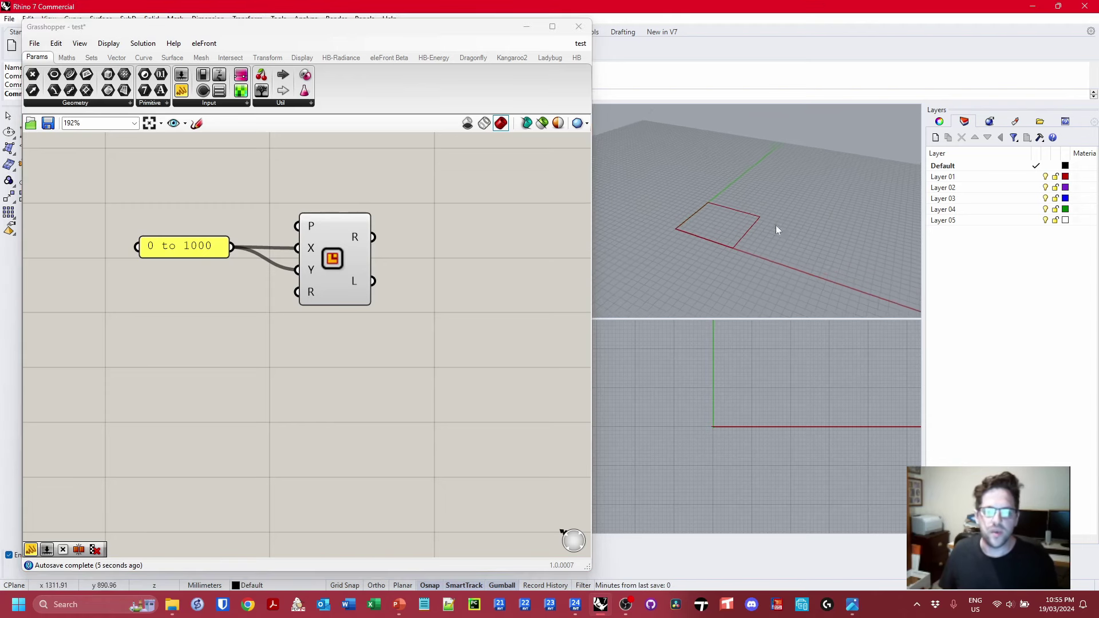
- Add a Rectangular Array component and connect the Rectangle's R output to its G and C inputs
double_click(430, 271)
text(area)
double_click(441, 269)
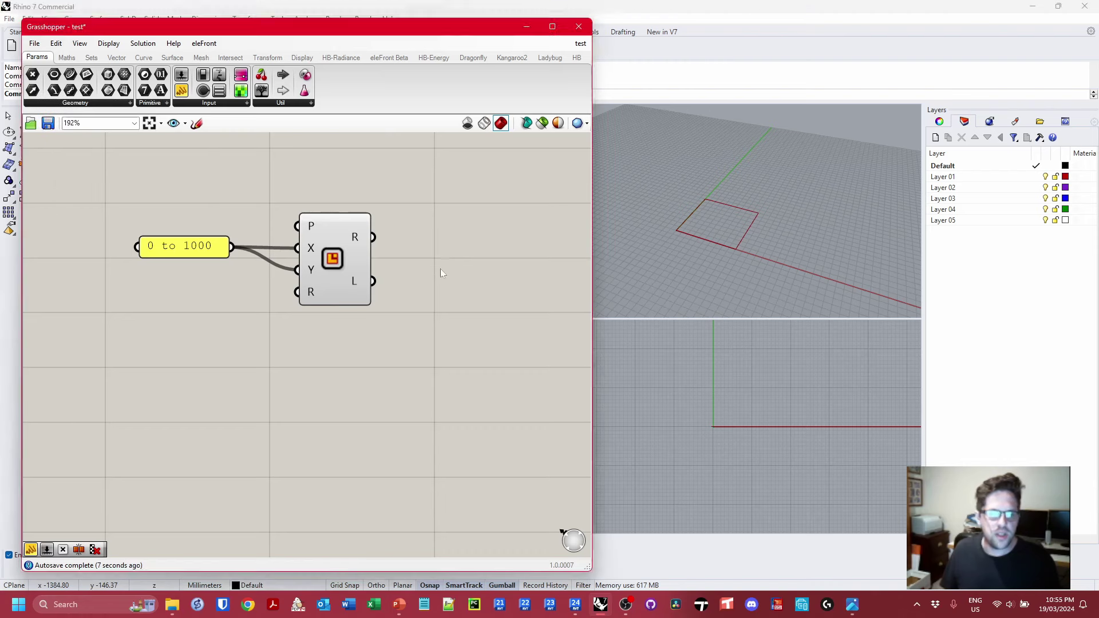
text(array)
click(441, 242)
right_drag(453, 247, 361, 245)
drag(365, 269, 464, 290)
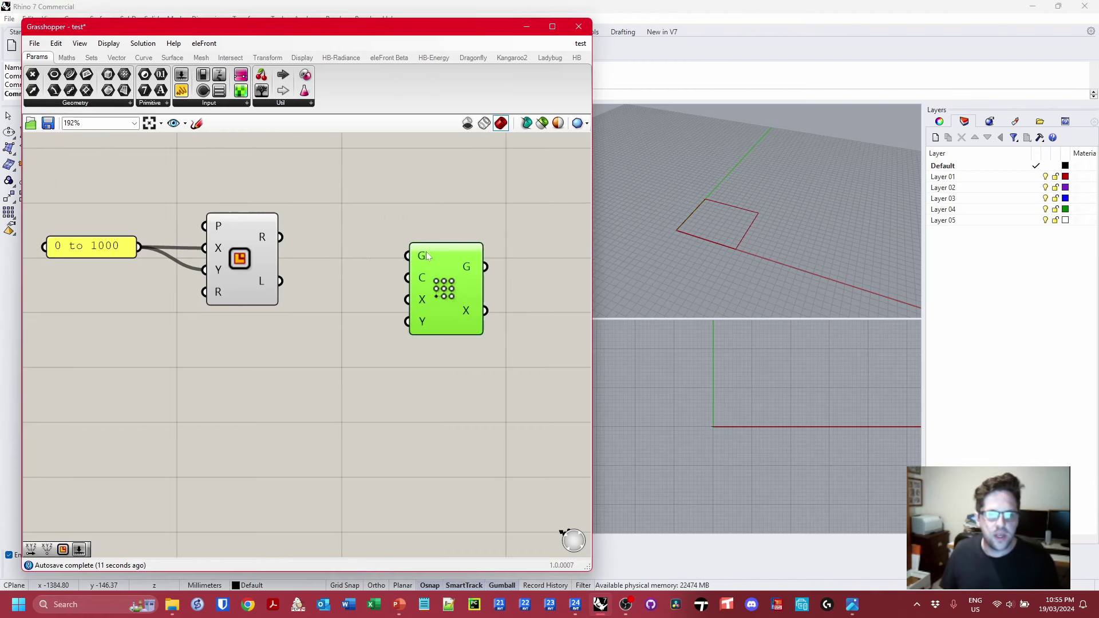
drag(408, 255, 280, 237)
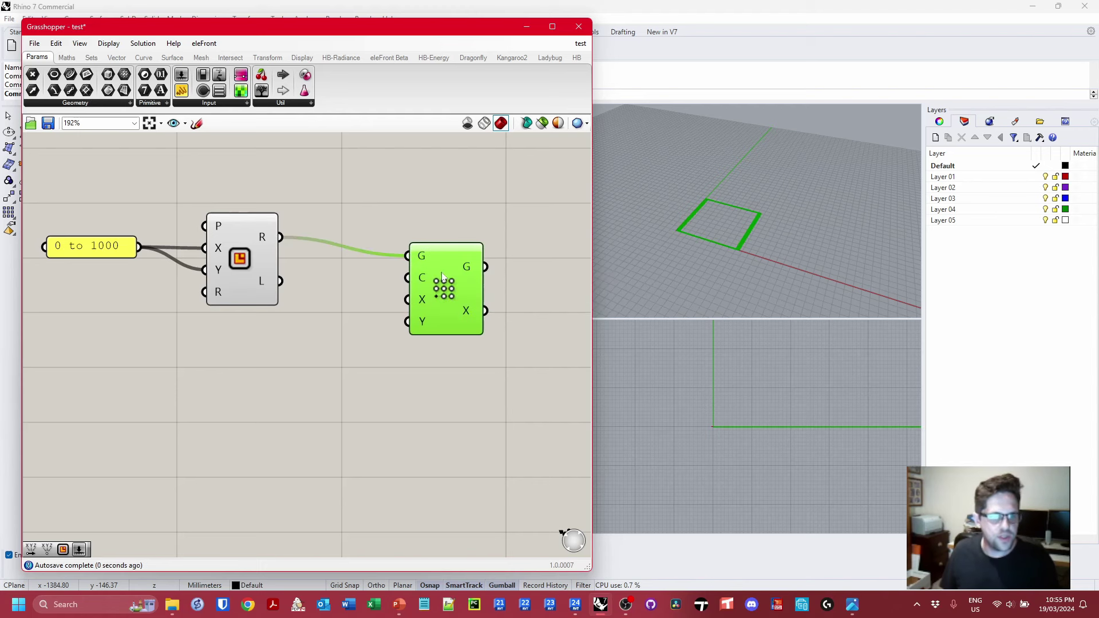
drag(408, 278, 302, 239)
scroll(654, 218, down, 5)
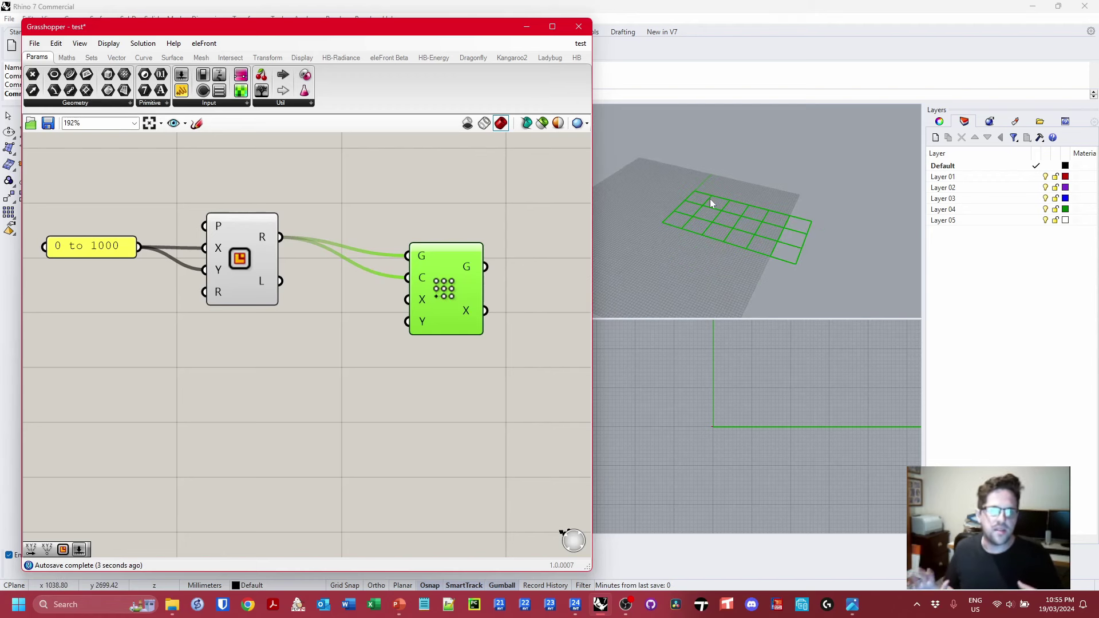
- Add a panel containing 10 and connect it to the array's X and Y counts
drag(446, 289, 467, 304)
click(324, 382)
double_click(324, 382)
text(10)
key(Return)
drag(346, 378, 430, 336)
right_drag(732, 193, 753, 230)
shift+right_drag(830, 245, 787, 253)
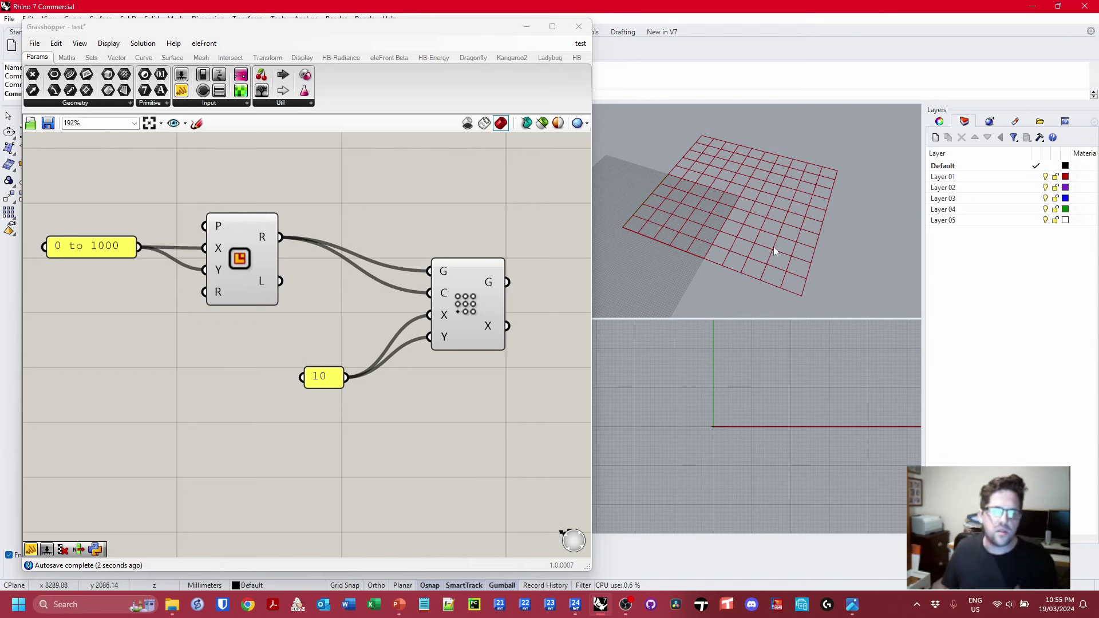
- Add a Surface parameter fed by the array's G output and turn off the array component's preview
right_drag(489, 214, 407, 216)
drag(385, 308, 486, 308)
double_click(504, 285)
text(srf)
click(490, 257)
click(378, 322)
right_click(378, 323)
click(435, 341)
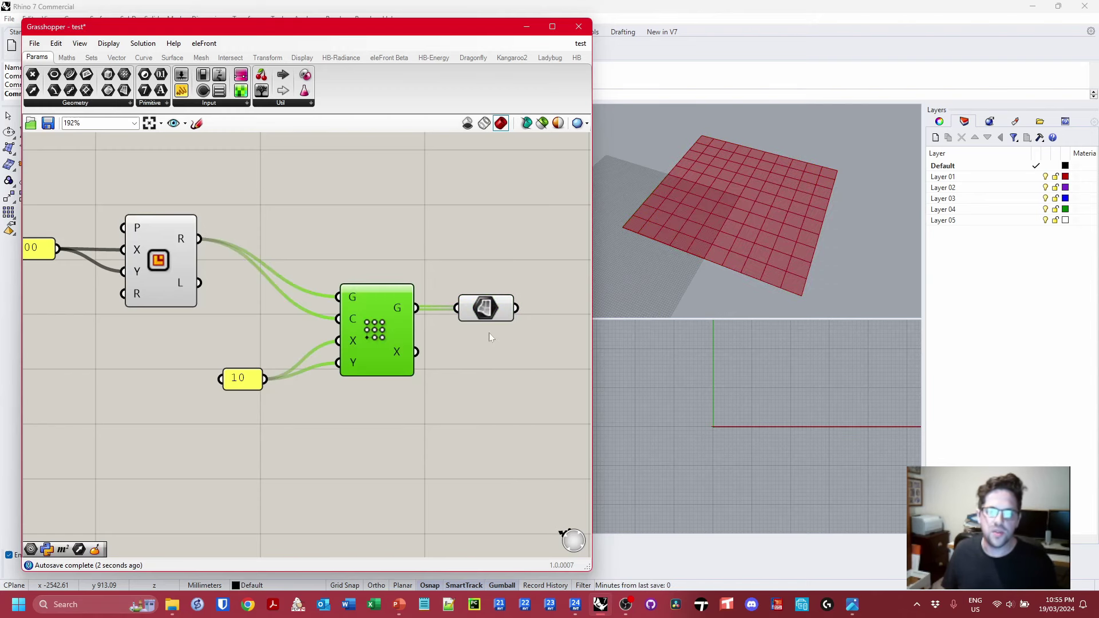
- Add a List Length component after the Surface parameter and connect the surfaces to its L input
right_drag(492, 328, 412, 329)
mouse_move(403, 306)
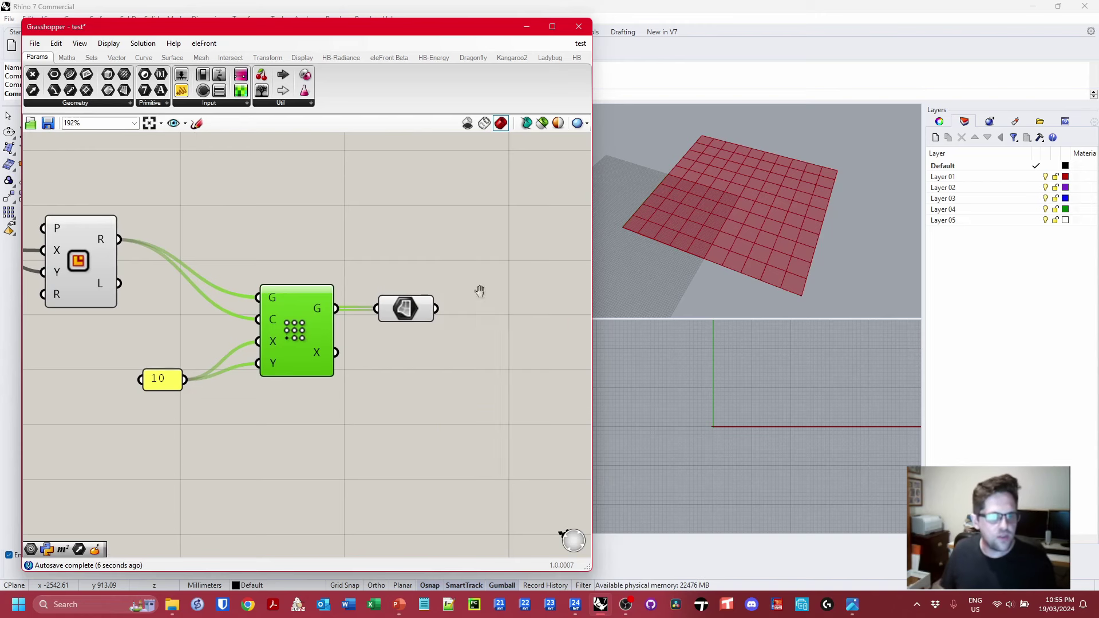
right_drag(479, 335, 369, 245)
double_click(401, 239)
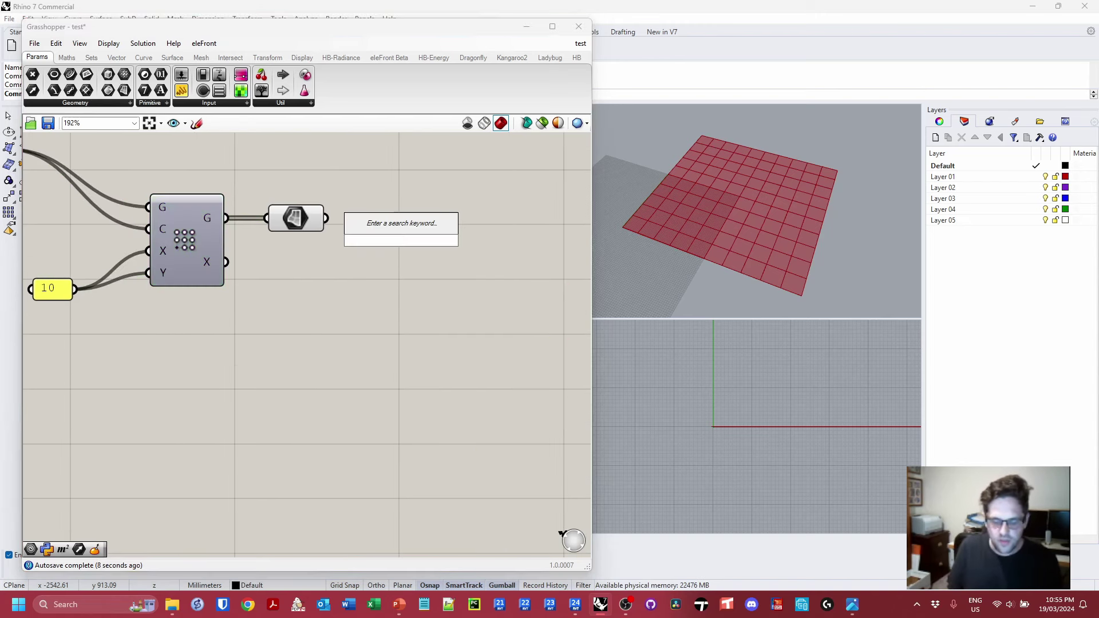
text(length)
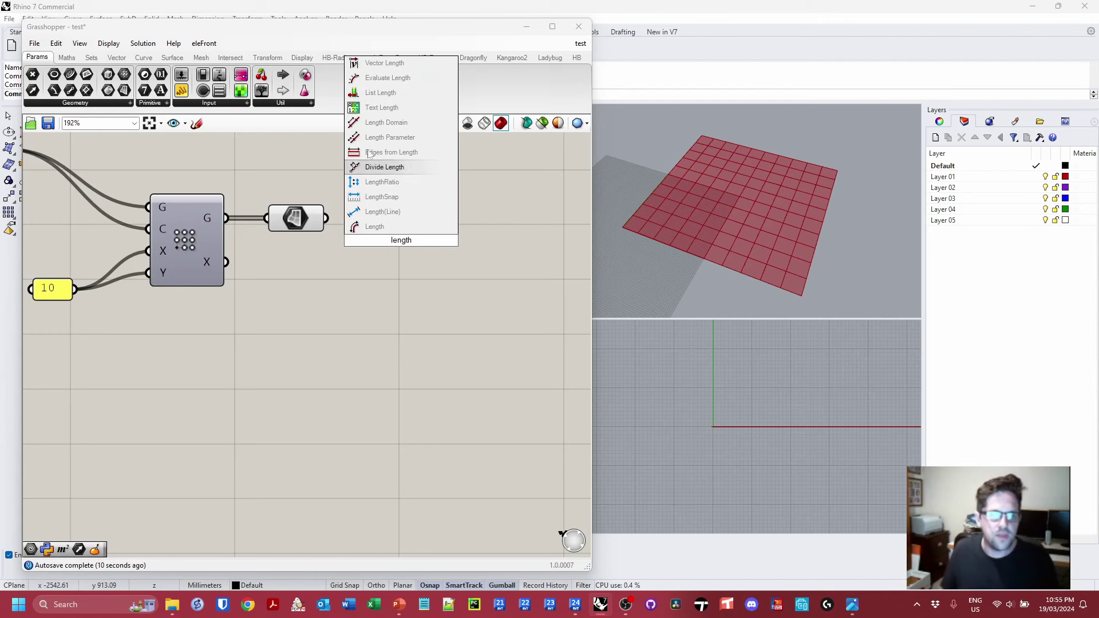
click(380, 92)
drag(327, 218, 365, 241)
drag(425, 247, 439, 269)
right_drag(439, 269, 304, 230)
click(405, 230)
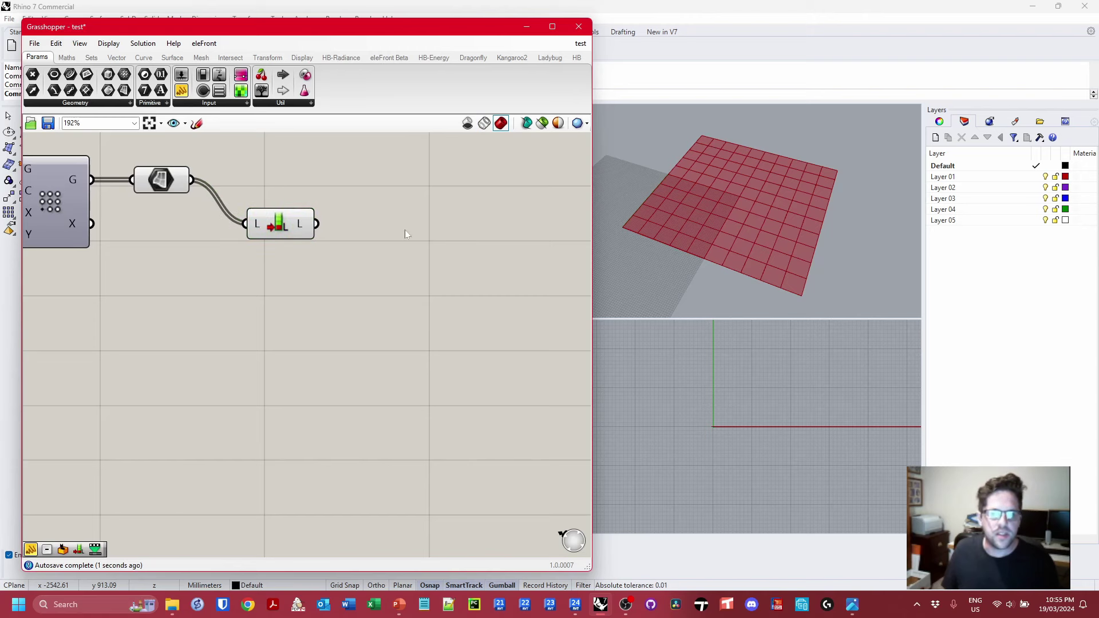
- Add a Random component after List Length and connect the list length to its N input
double_click(404, 229)
text(random)
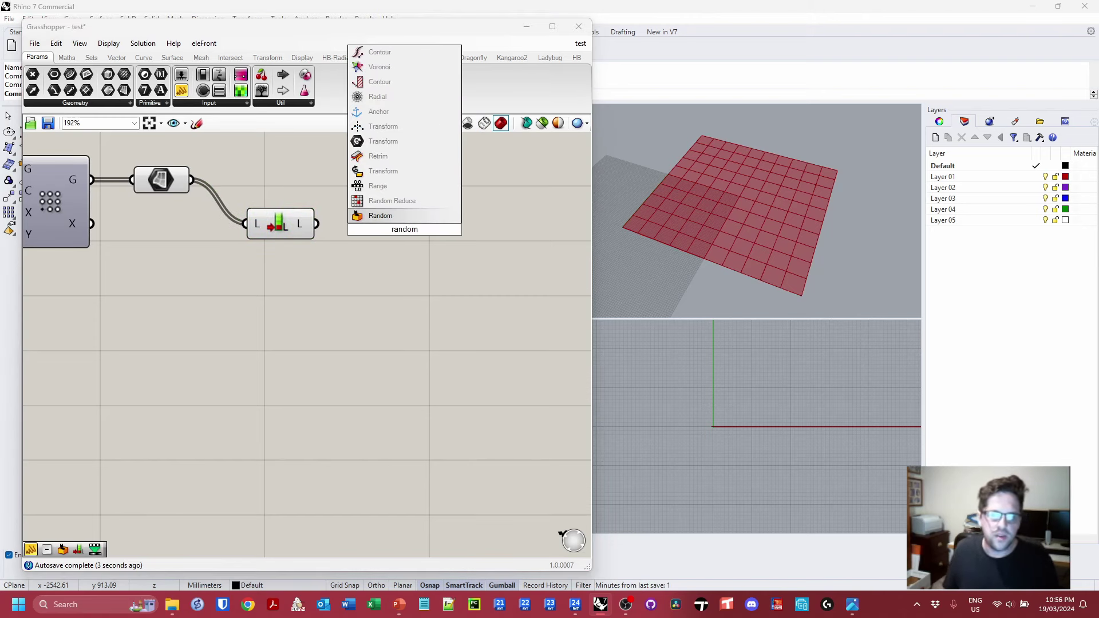
key(Return)
drag(428, 234, 469, 254)
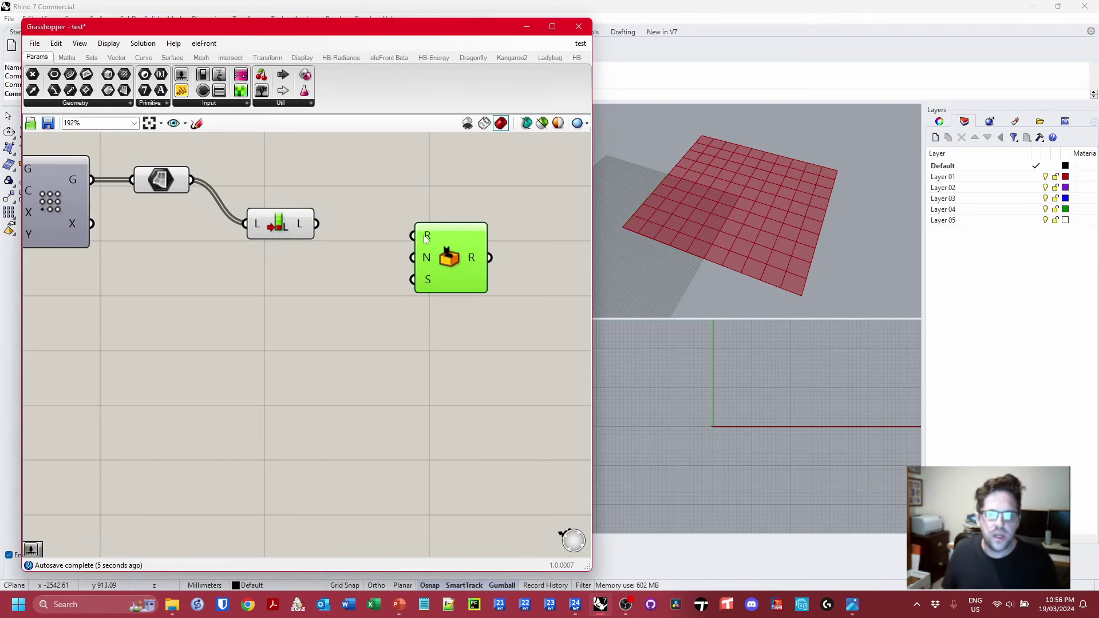
mouse_move(426, 238)
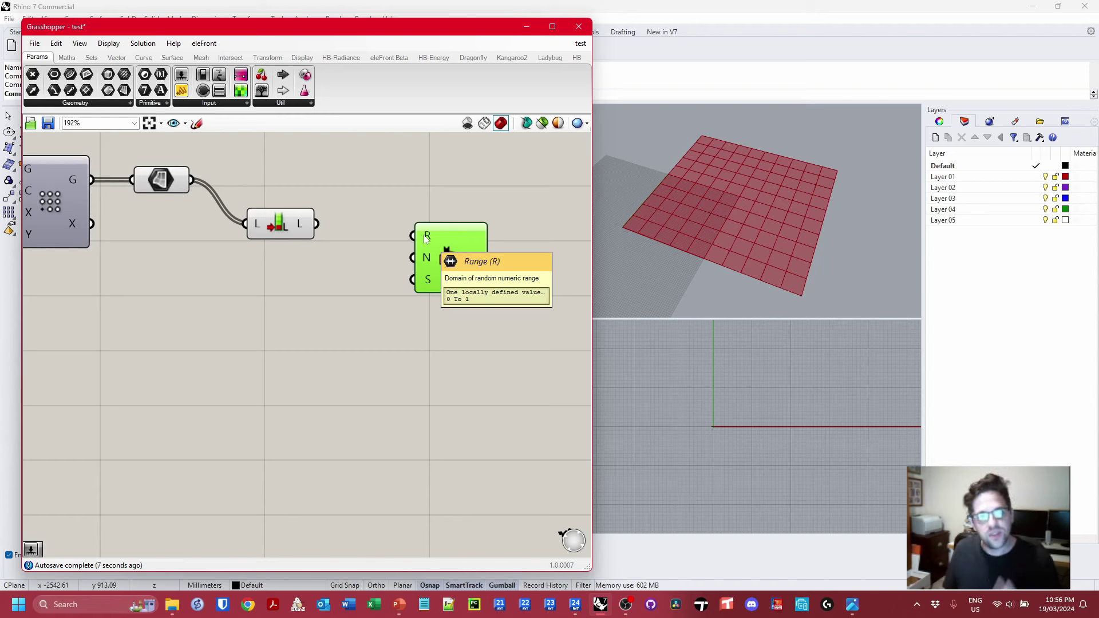
drag(413, 258, 311, 222)
drag(461, 259, 469, 225)
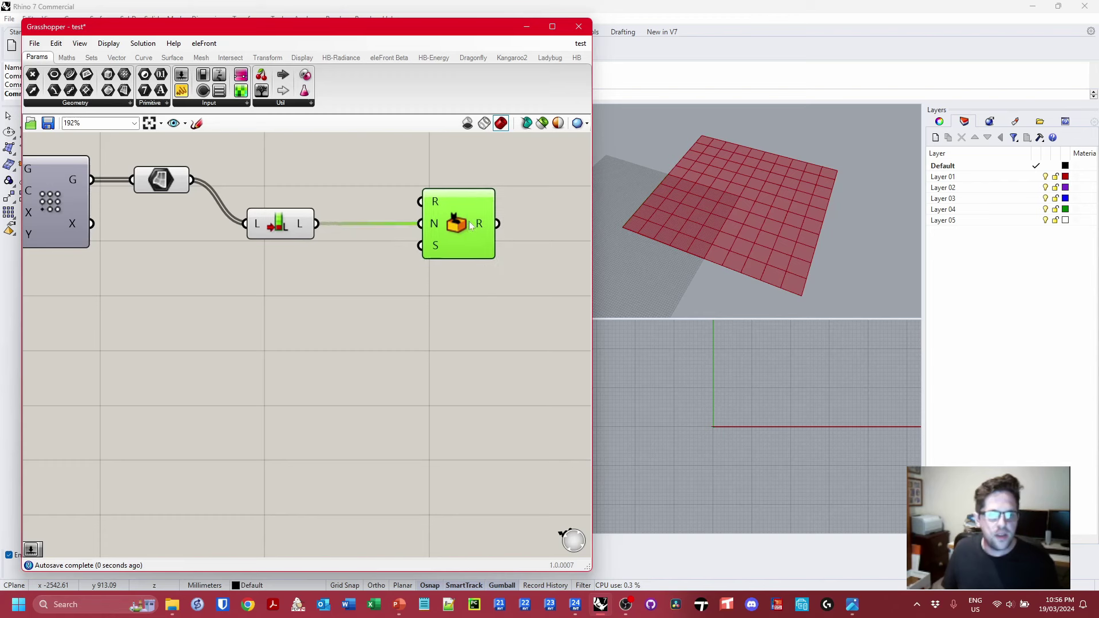
- Add a number slider ranging from 0 to 100, connect it to Random's S input, and set the seed to 0
double_click(352, 285)
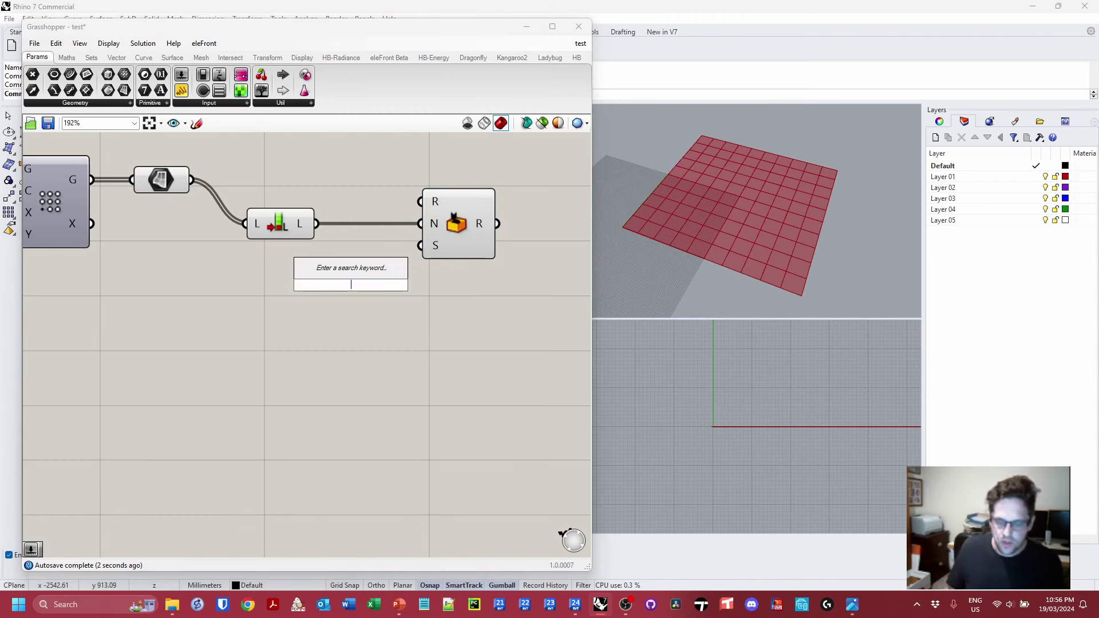
text(0)
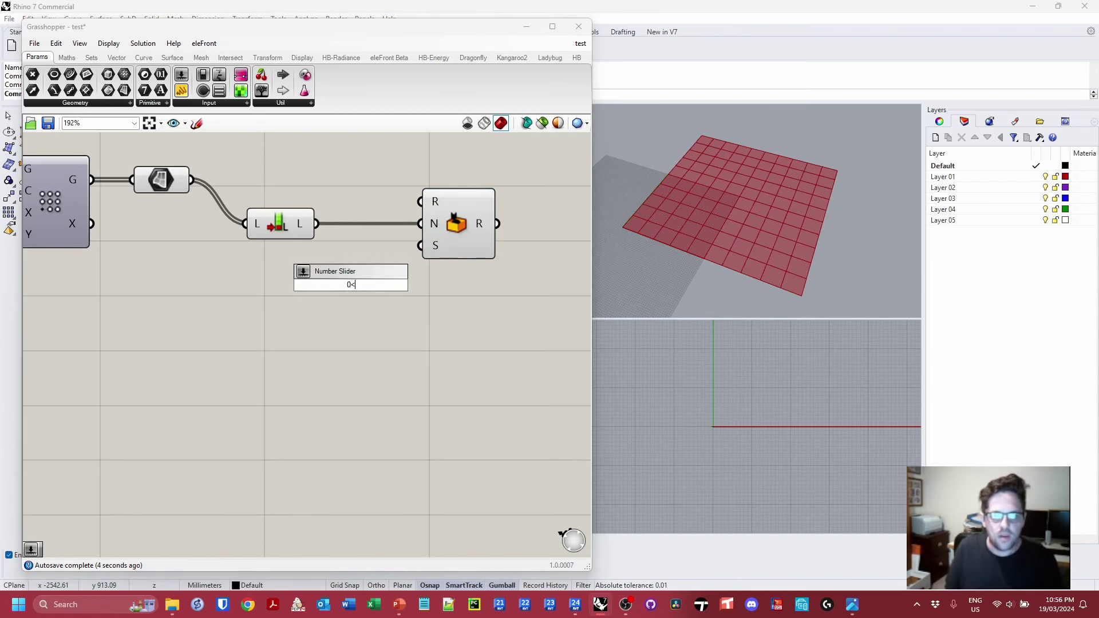
text(<1<100)
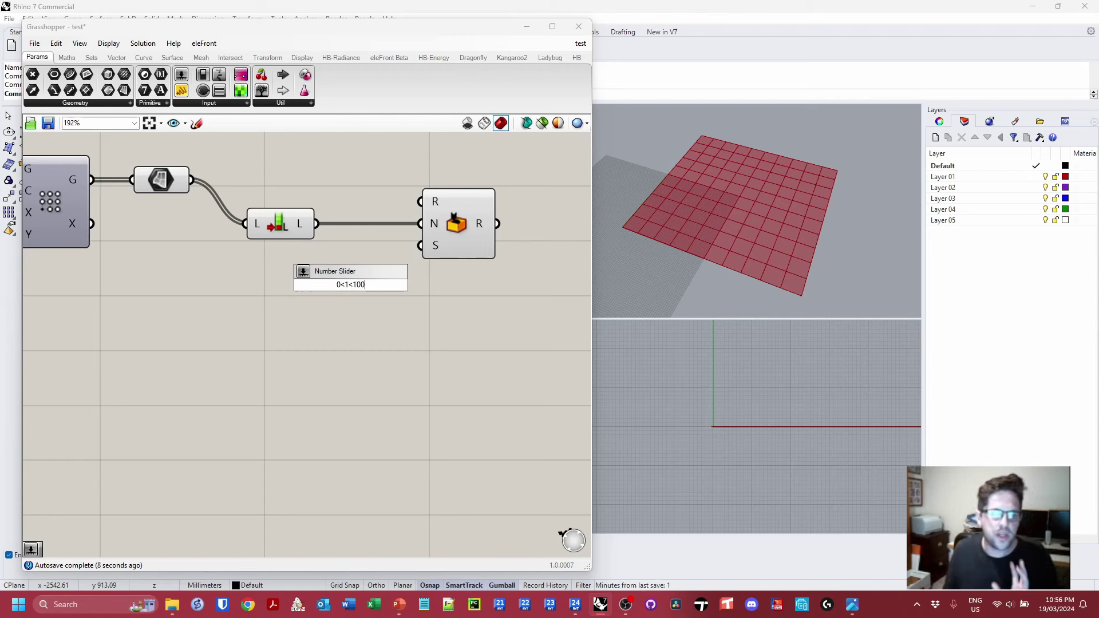
key(Return)
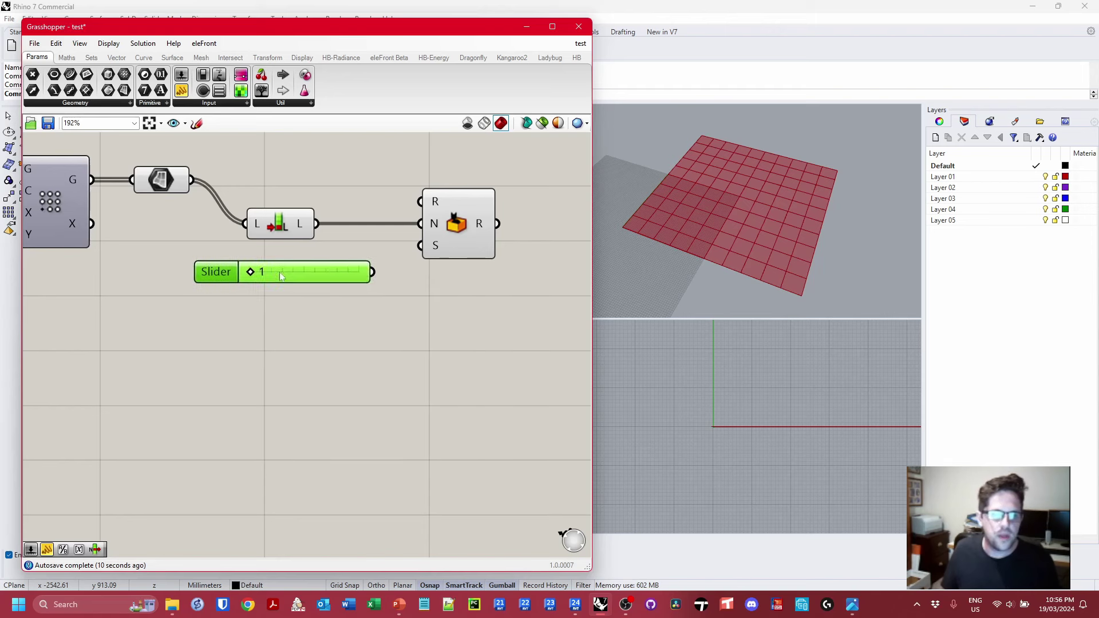
drag(359, 271, 421, 245)
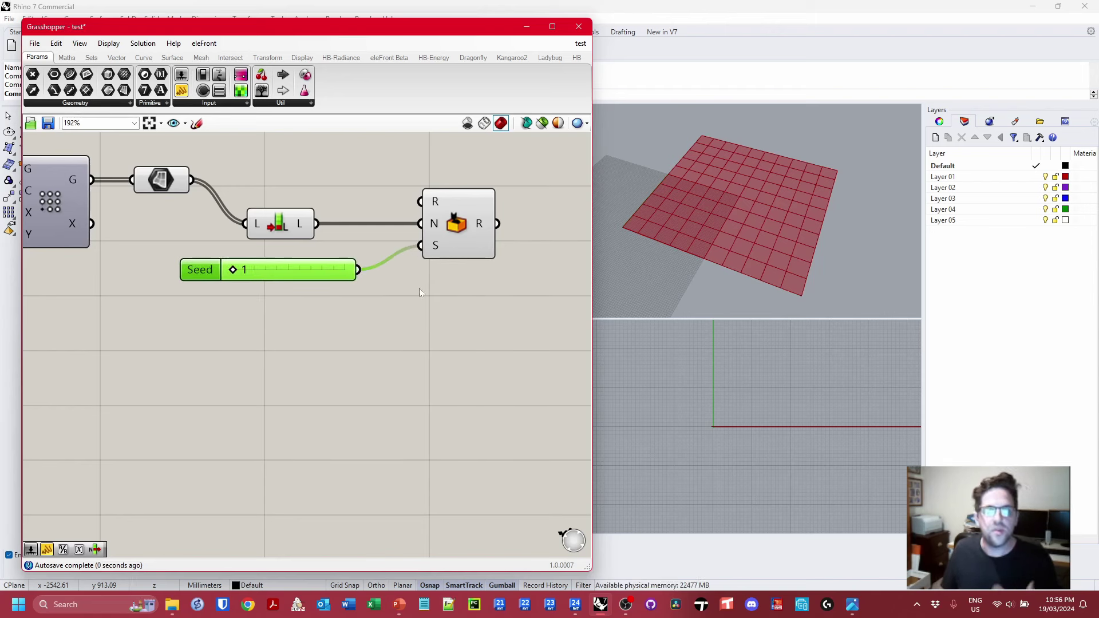
drag(234, 270, 191, 257)
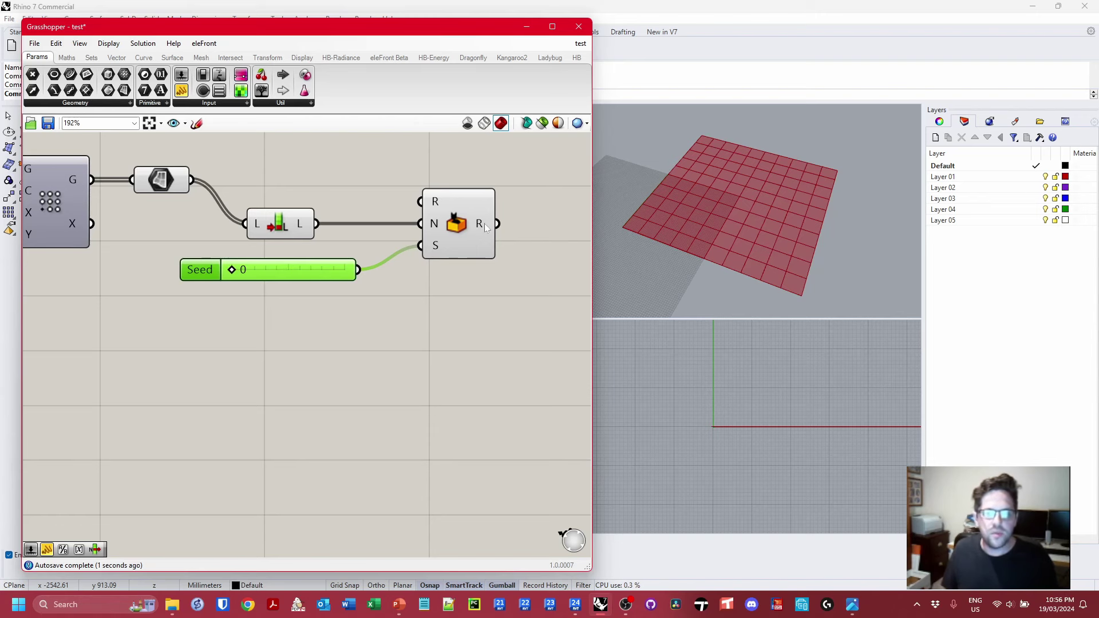
mouse_move(484, 223)
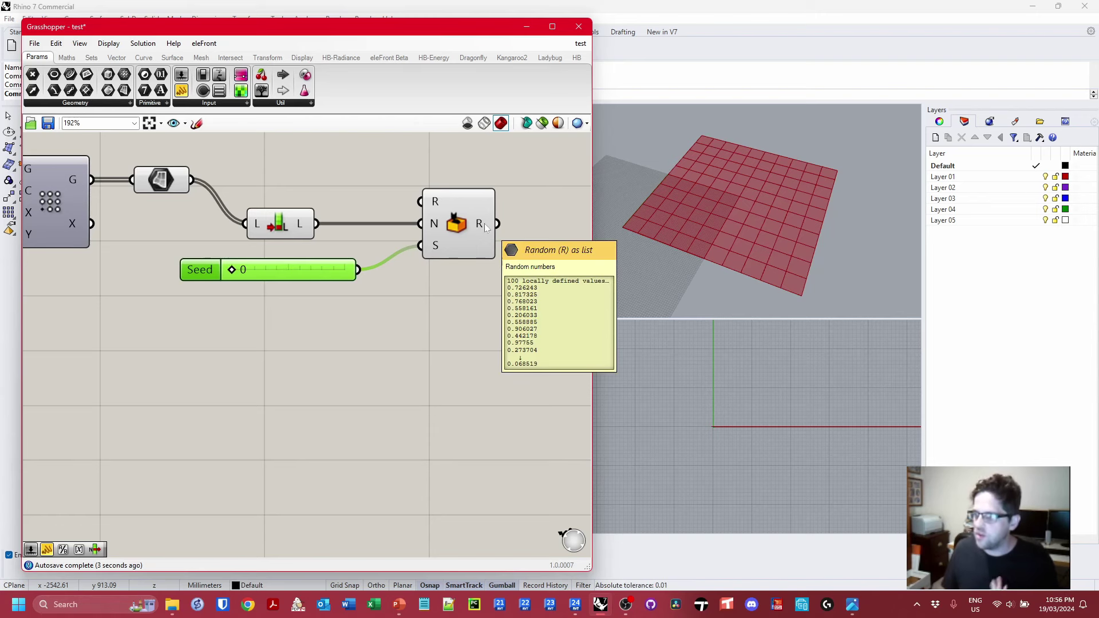
- Add a Gradient component below the Random component and apply the white-to-black preset to it
scroll(484, 224, down, 3)
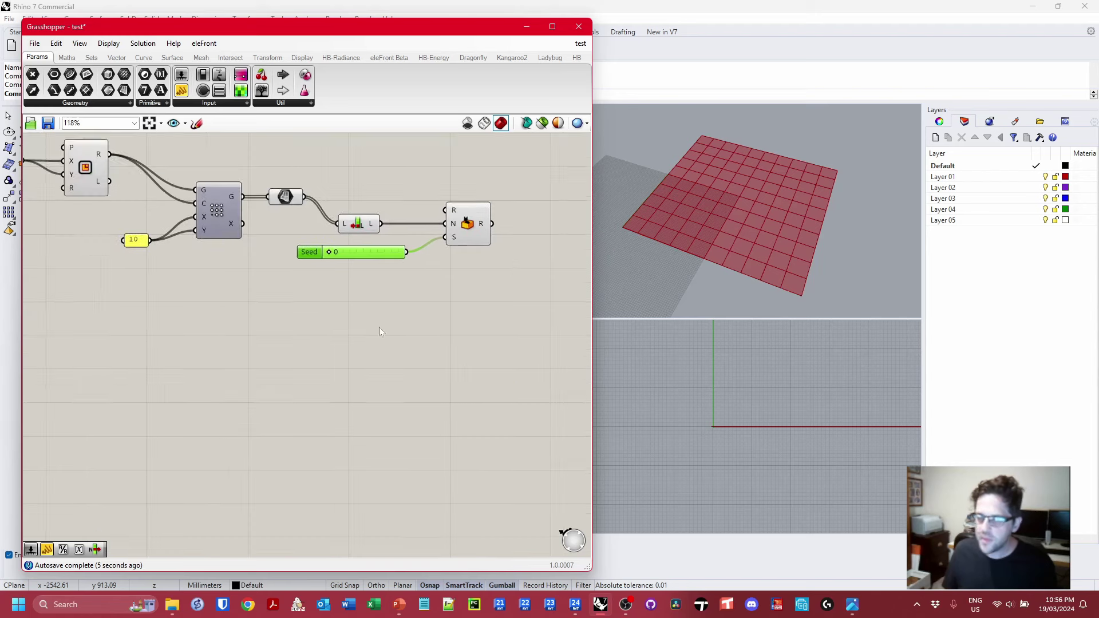
right_drag(379, 332, 403, 275)
click(303, 285)
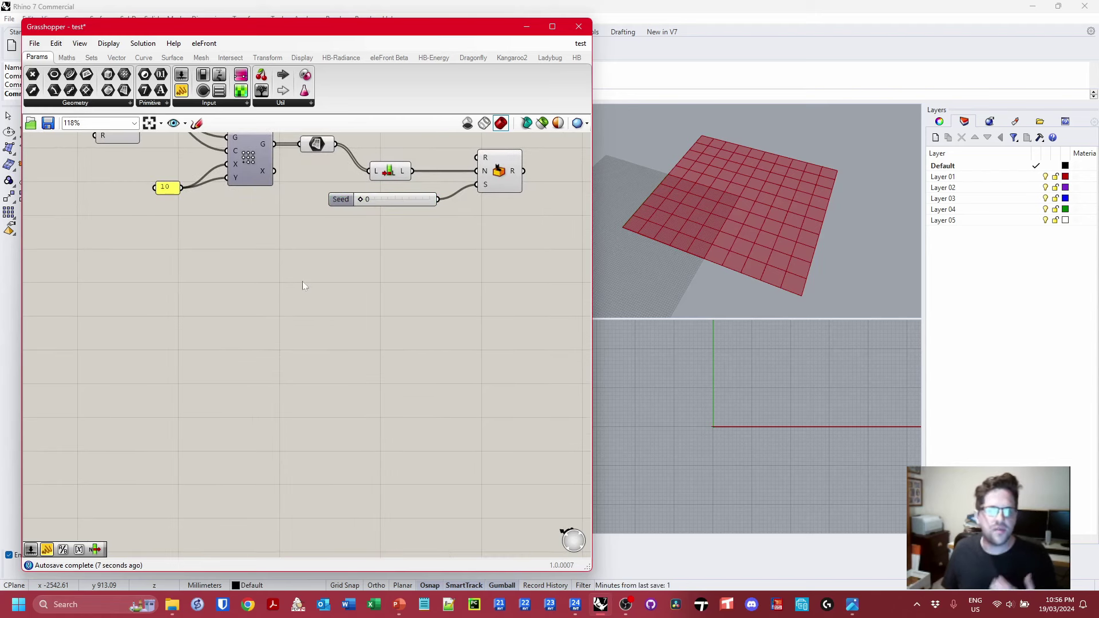
double_click(303, 285)
text(gradie)
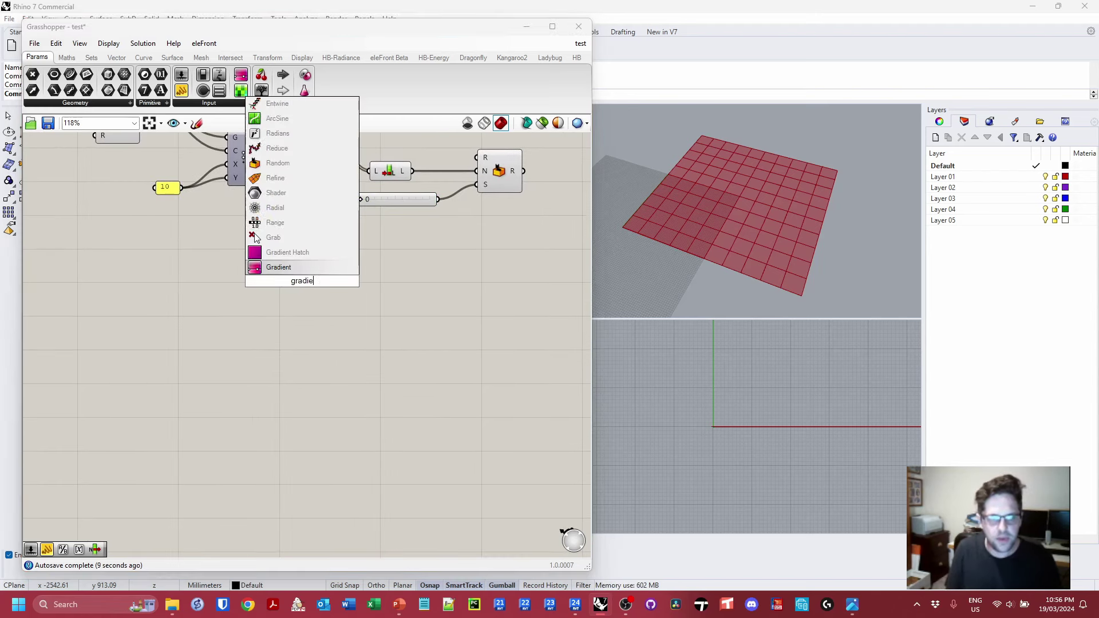
click(302, 267)
drag(334, 288, 441, 272)
right_click(441, 271)
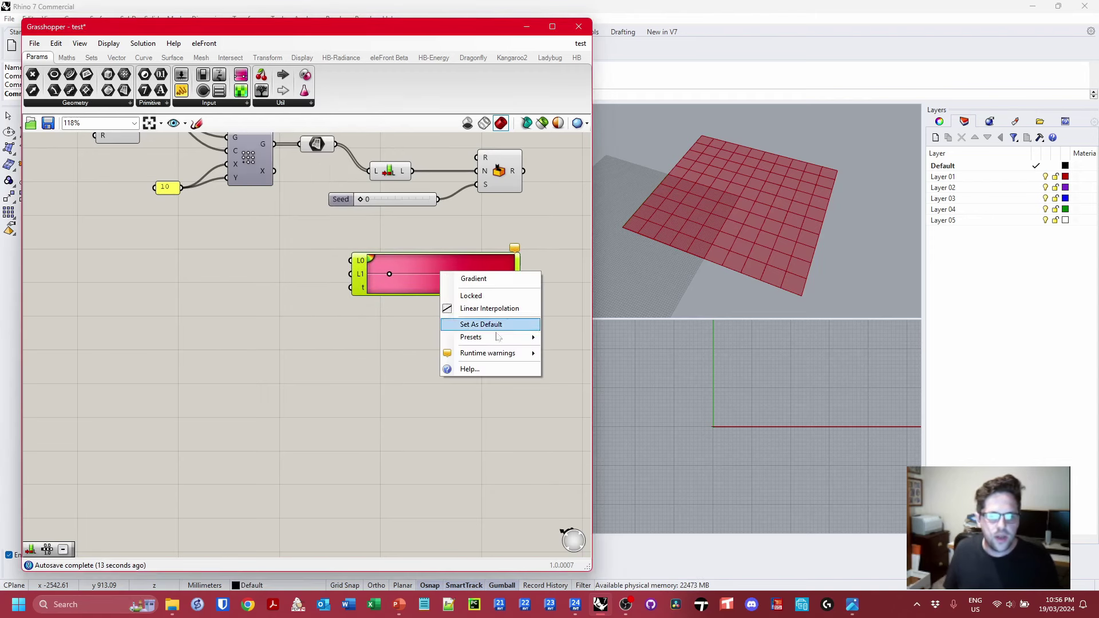
mouse_move(498, 338)
click(584, 354)
drag(467, 268, 472, 287)
right_drag(381, 267, 398, 262)
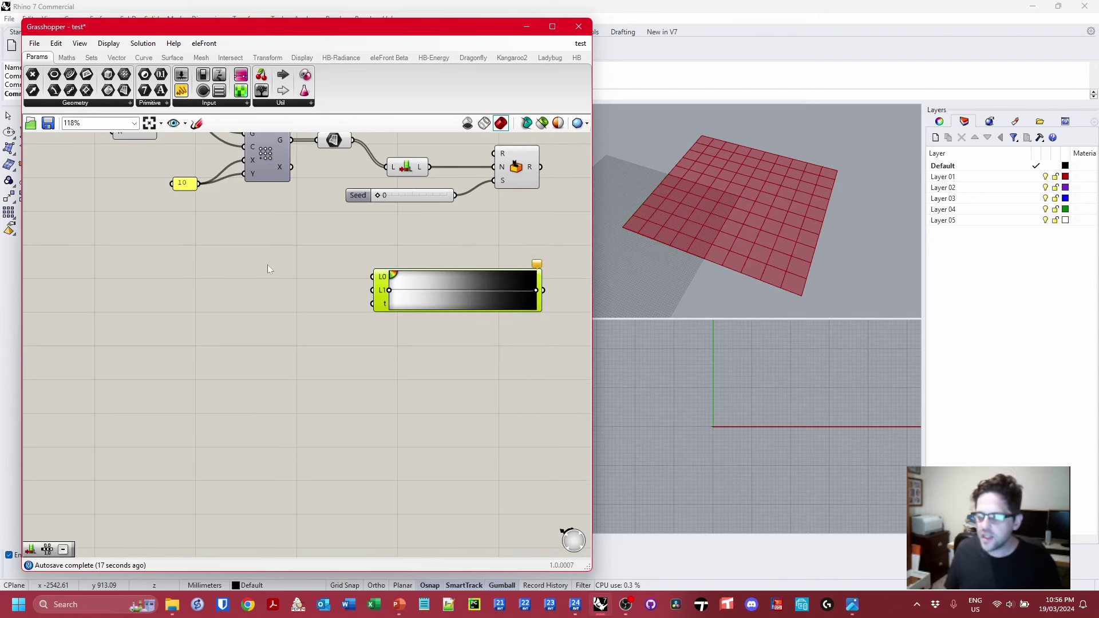
drag(427, 291, 431, 305)
- Add a number slider ranging from 1 to 10 with a value of 5 before the Gradient component
double_click(245, 249)
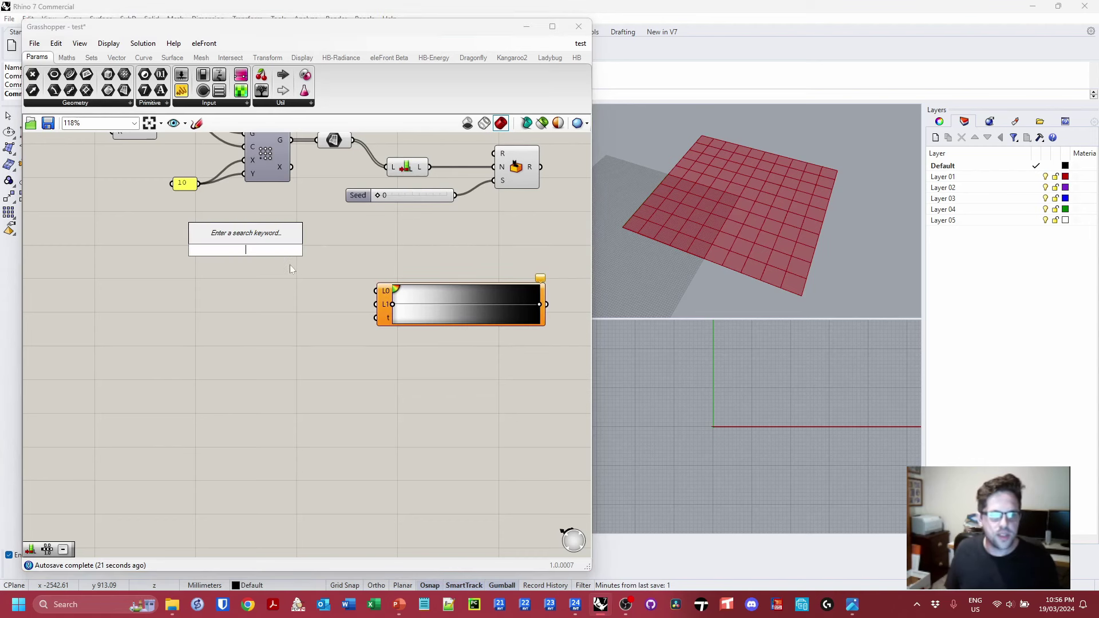
text(1)
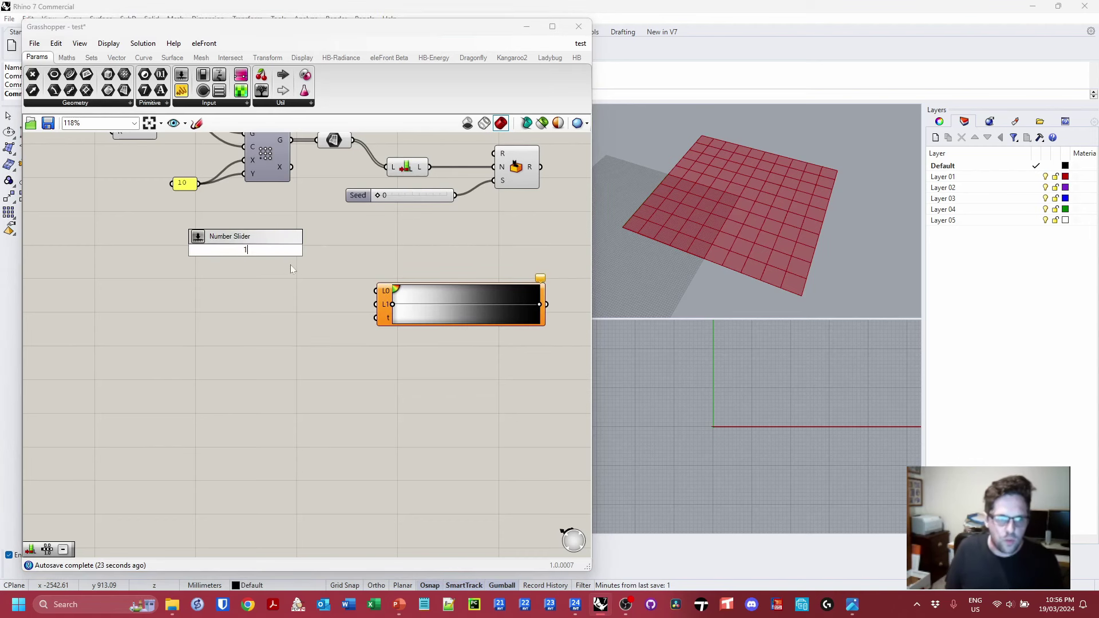
text(<5<10)
key(Return)
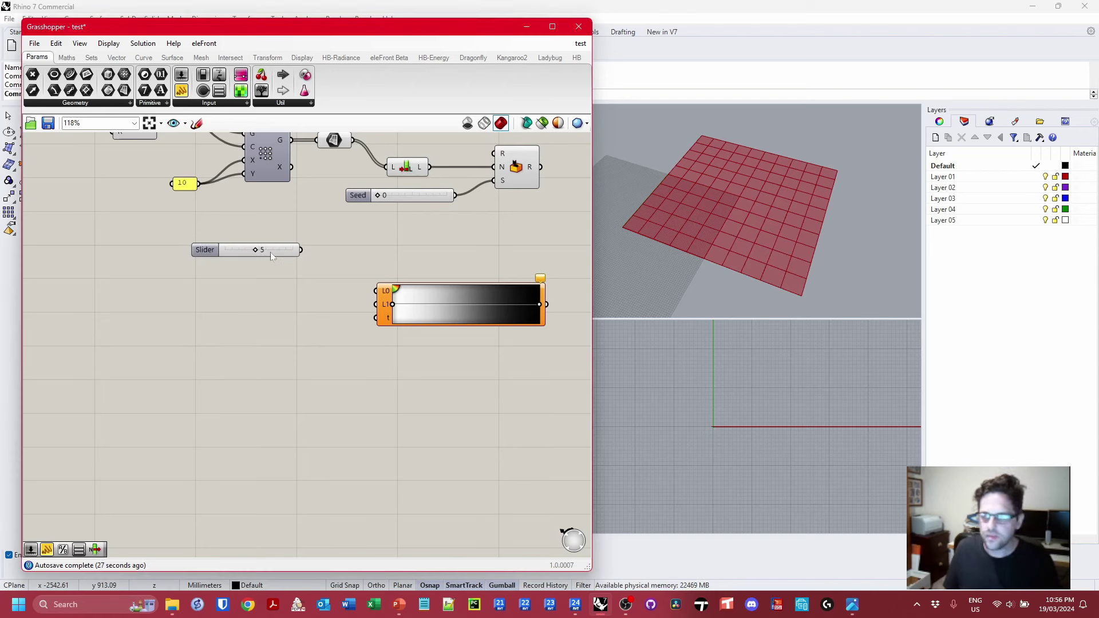
click(286, 296)
double_click(277, 308)
key(Escape)
- Add a Range component between the 1 to 10 slider and the gradient, and connect the slider to its N input
scroll(385, 318, up, 3)
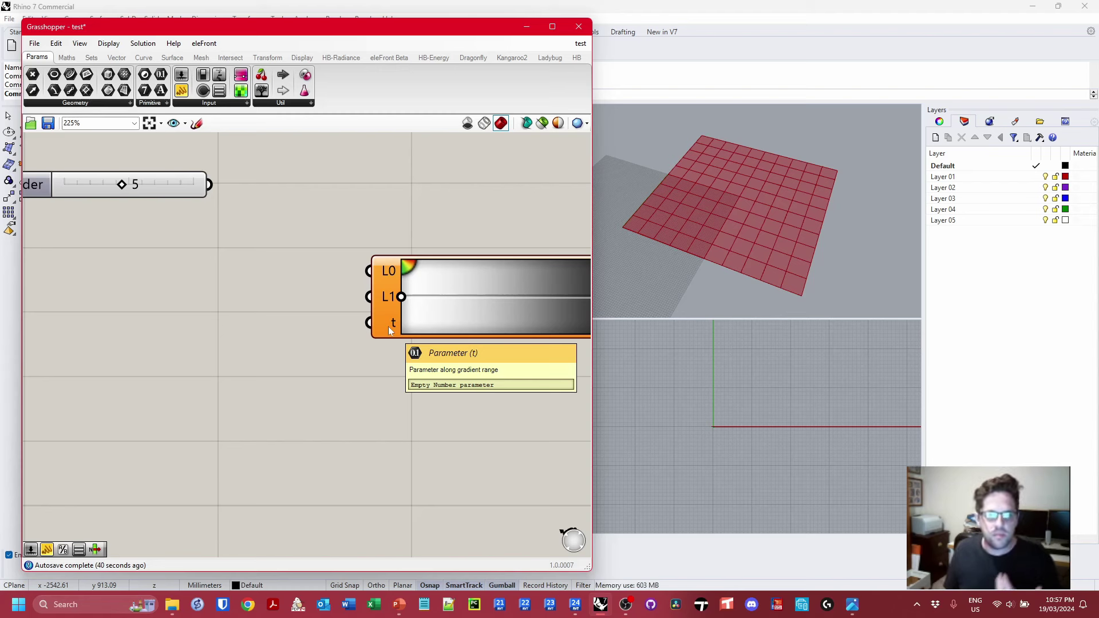
double_click(233, 293)
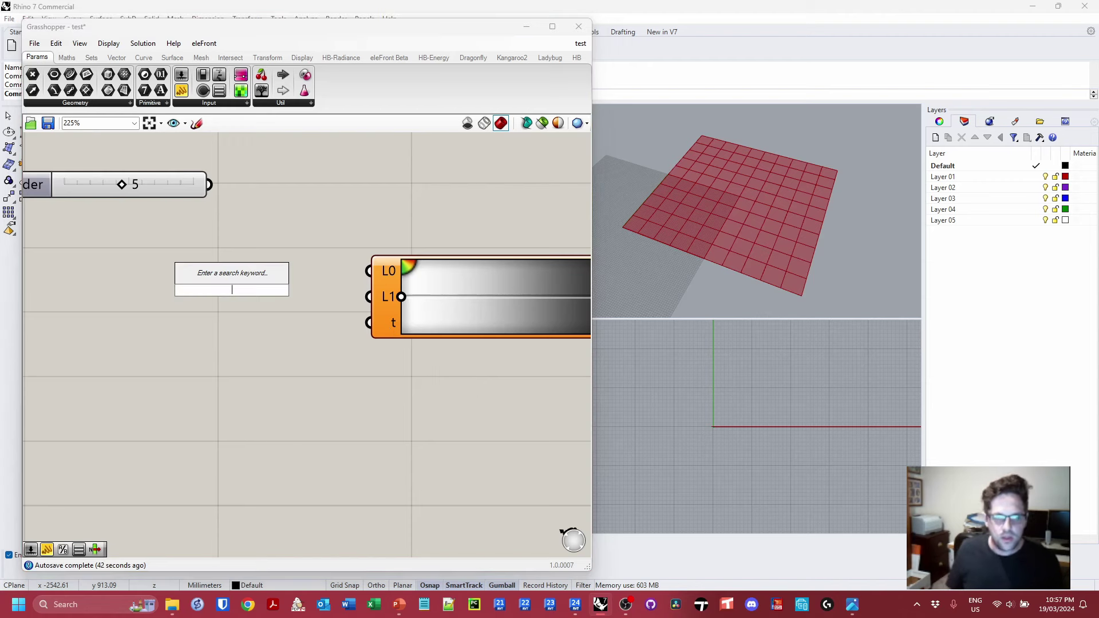
text(range)
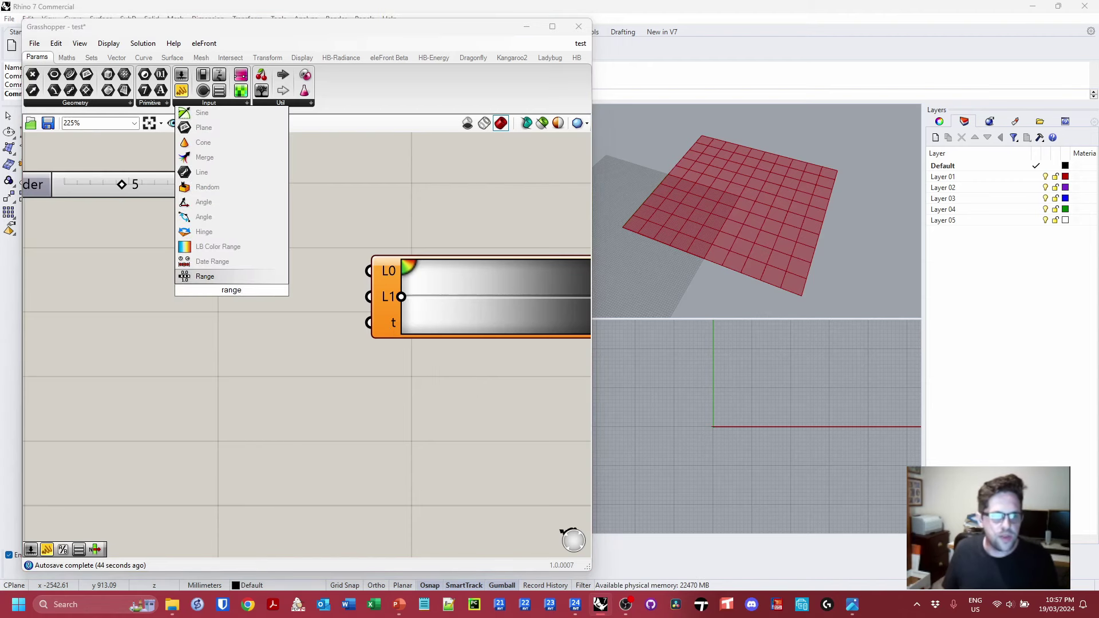
click(222, 277)
right_drag(222, 277, 321, 259)
drag(277, 166, 323, 284)
mouse_move(353, 275)
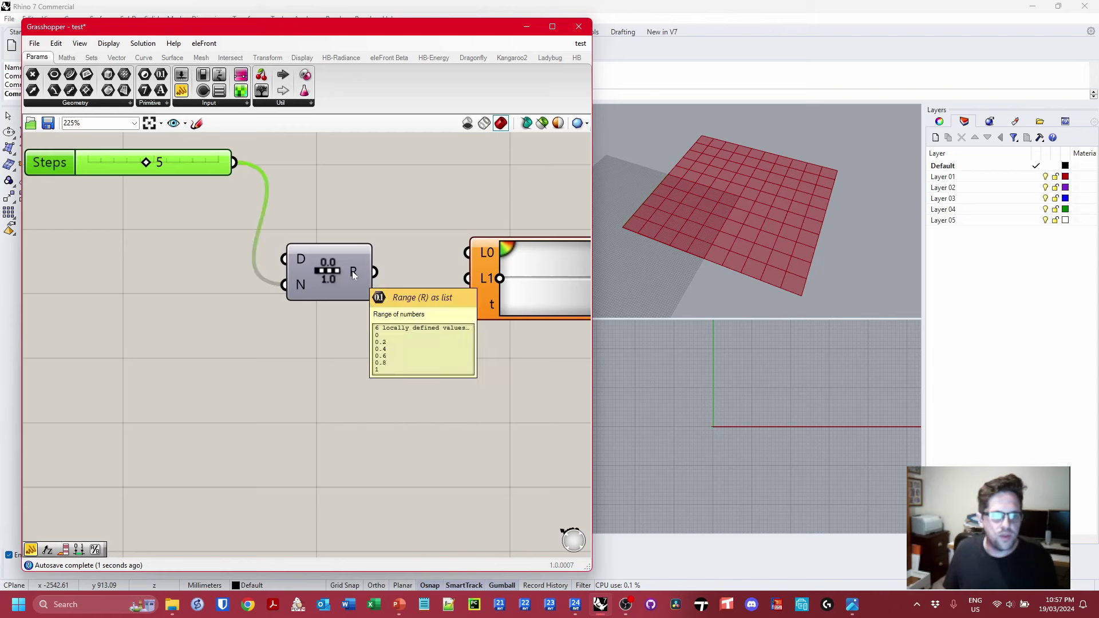
- Connect the Range's R output to the gradient's t input and realign the gradient beside the Range component
drag(375, 272, 476, 301)
right_drag(480, 300, 277, 293)
drag(394, 278, 363, 244)
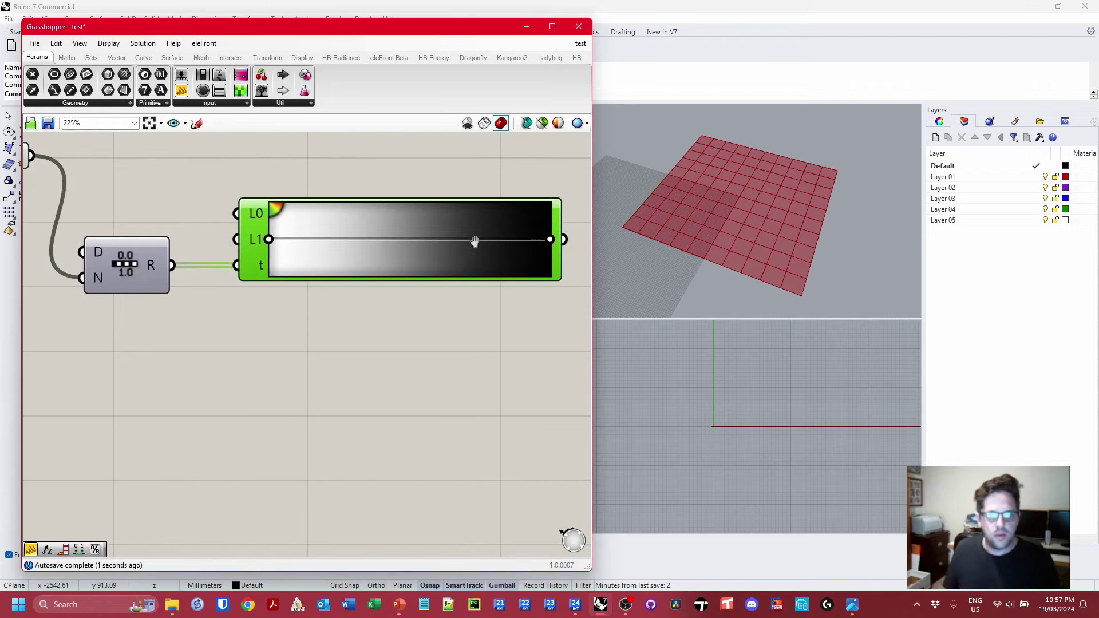
- Inspect the gradient's output colors in a temporary panel, and delete the panel
right_drag(471, 238, 123, 237)
double_click(332, 238)
text(//)
key(Return)
drag(224, 238, 227, 238)
drag(329, 229, 345, 228)
drag(446, 201, 446, 222)
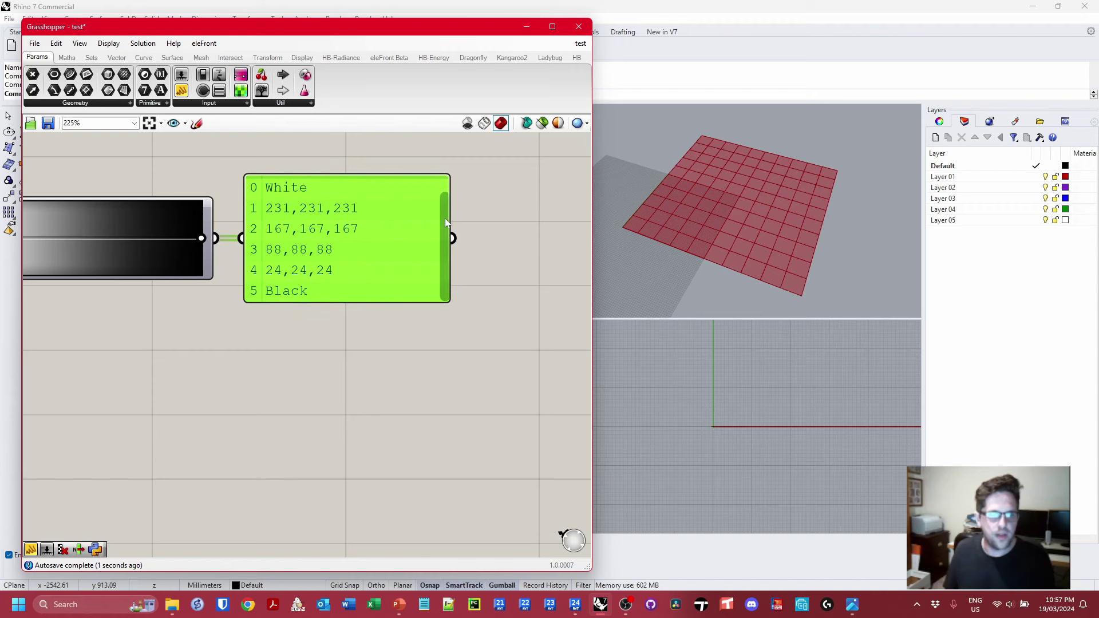
key(Delete)
- Add a Multiplication component and connect Random's R output to A and the Steps slider to B
scroll(424, 277, down, 3)
drag(227, 261, 255, 260)
right_drag(241, 247, 409, 255)
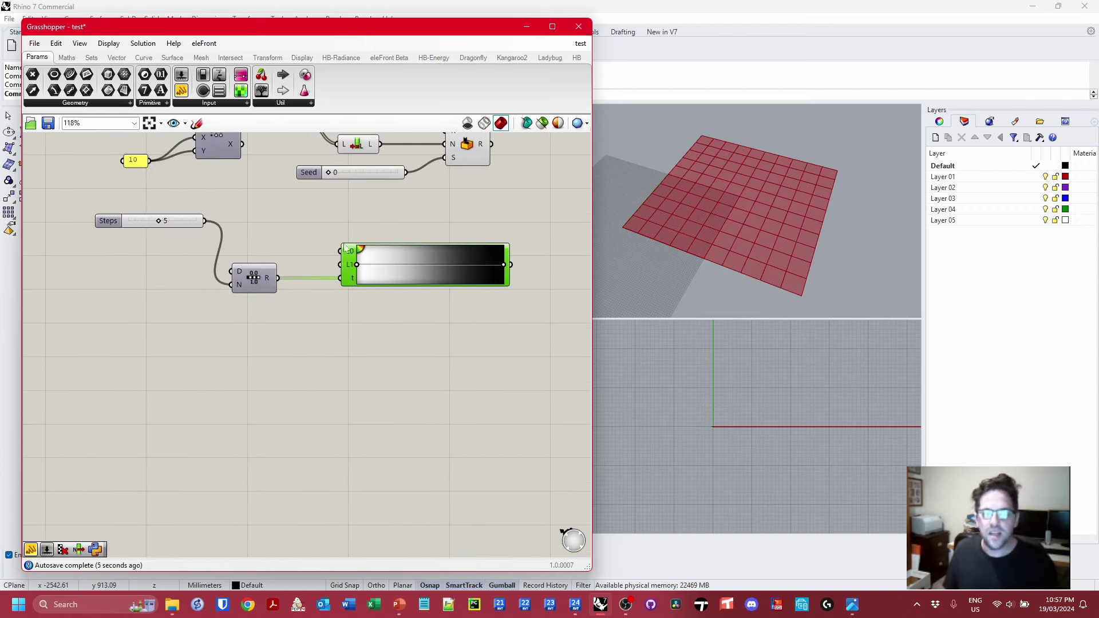
right_drag(375, 219, 256, 238)
double_click(368, 212)
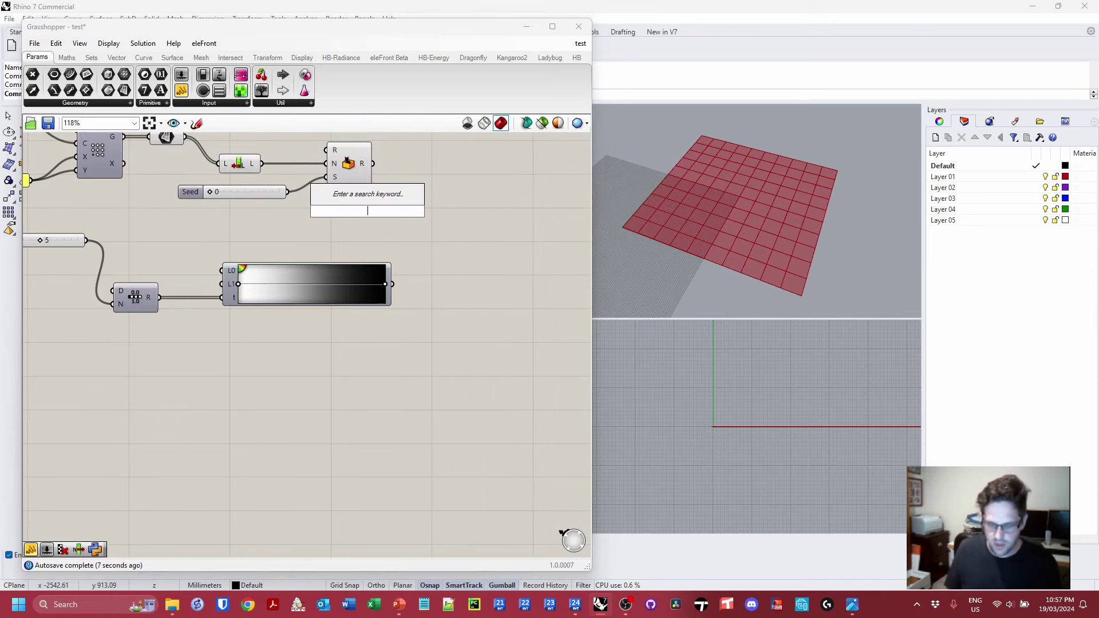
text(*)
key(Return)
drag(87, 240, 367, 164)
- Add a Round component after the multiplication and connect the multiplied result to its x input
scroll(400, 211, up, 3)
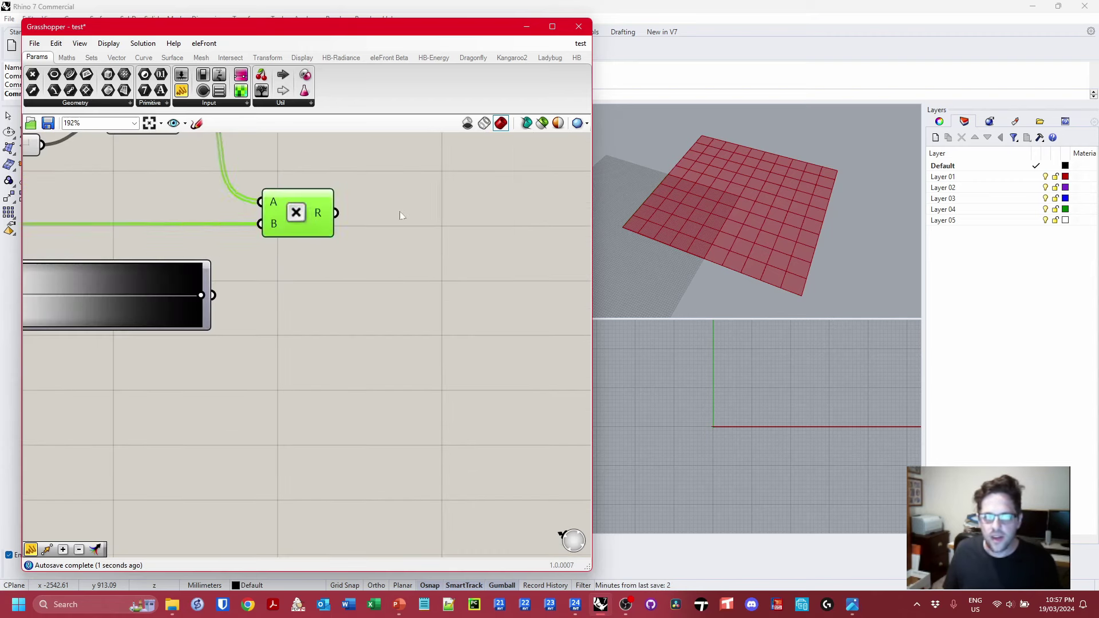
double_click(402, 208)
text(round)
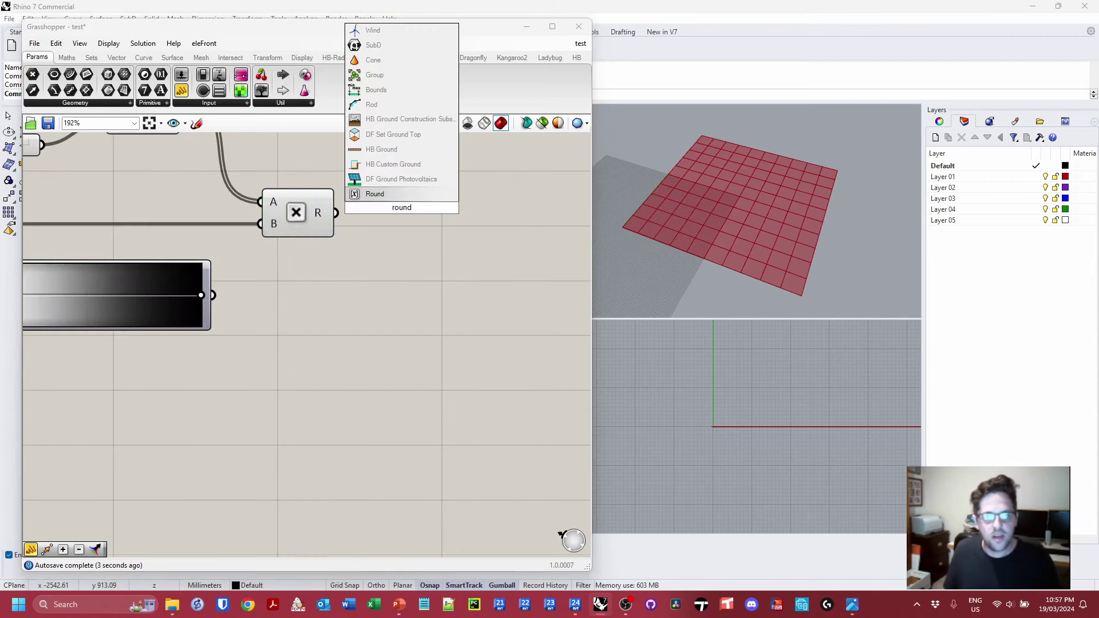
click(392, 198)
drag(336, 213, 418, 226)
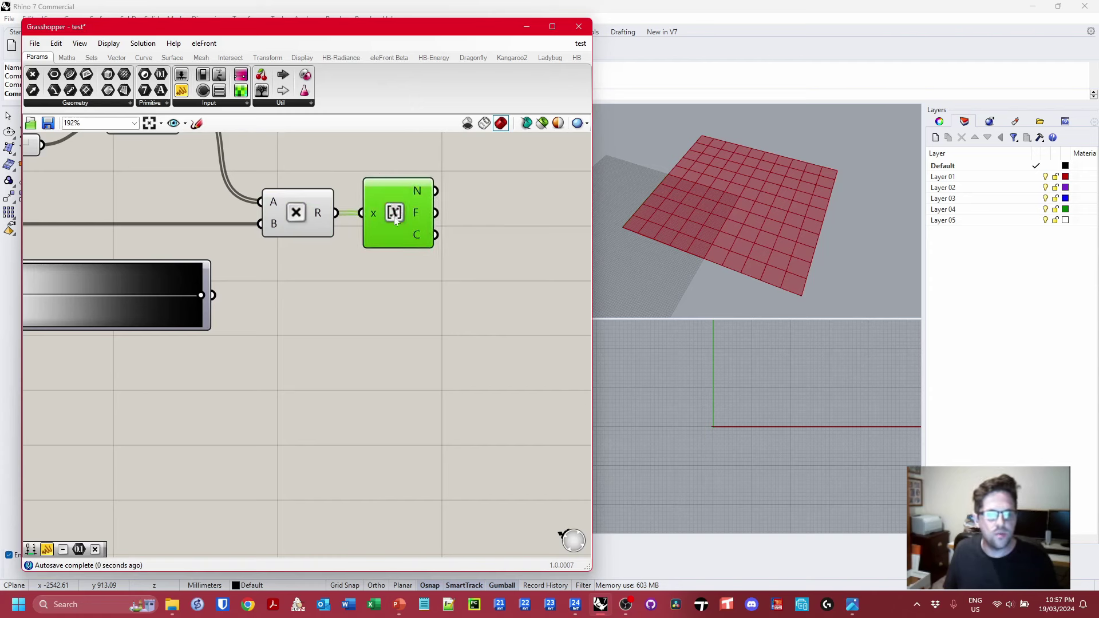
- Add a List Item component and connect the gradient's output to L and Round's F output to i
drag(196, 301, 201, 306)
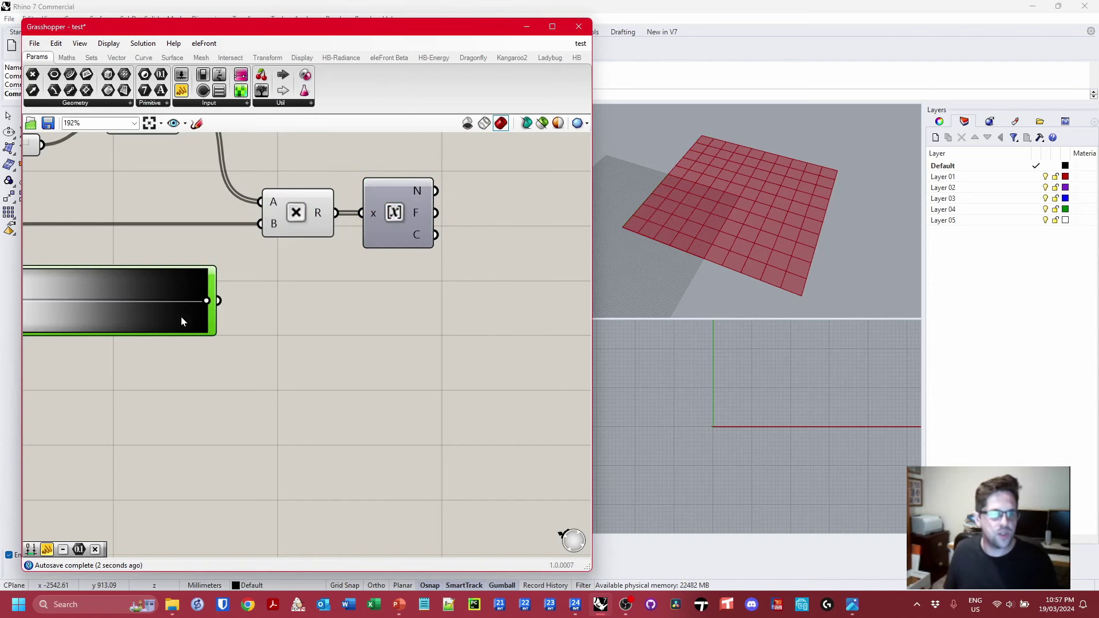
right_drag(410, 328, 291, 335)
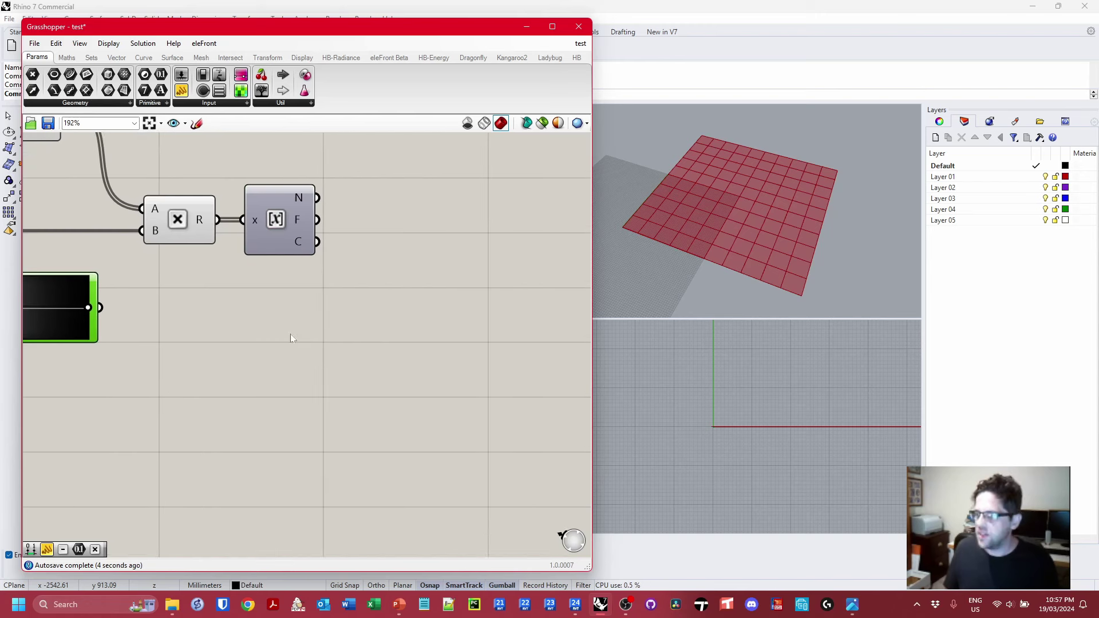
double_click(424, 317)
text(list item)
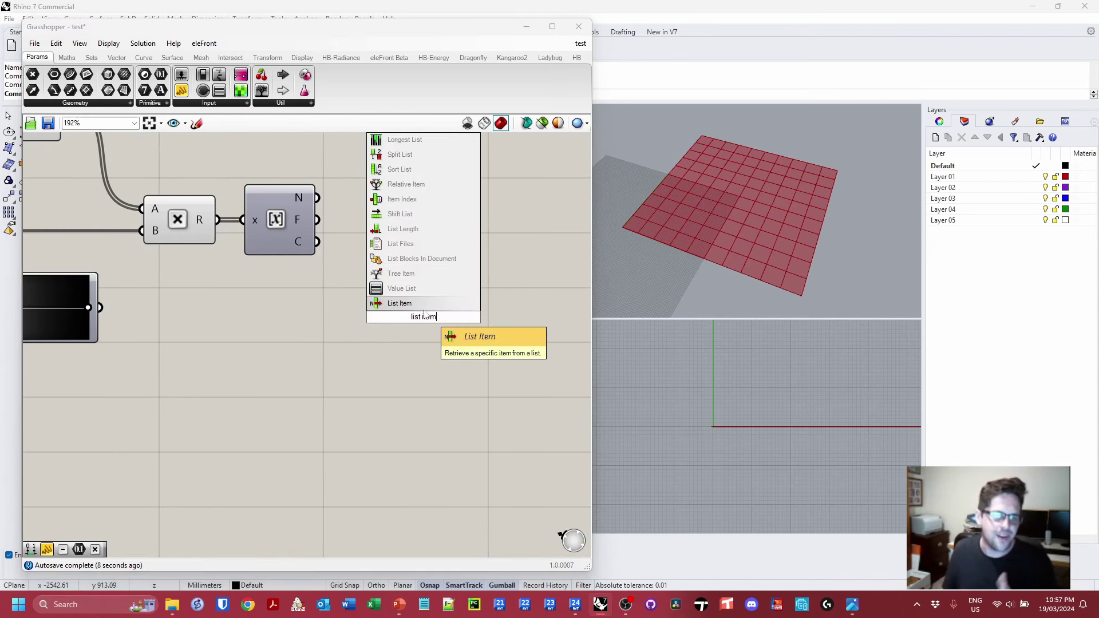
key(Return)
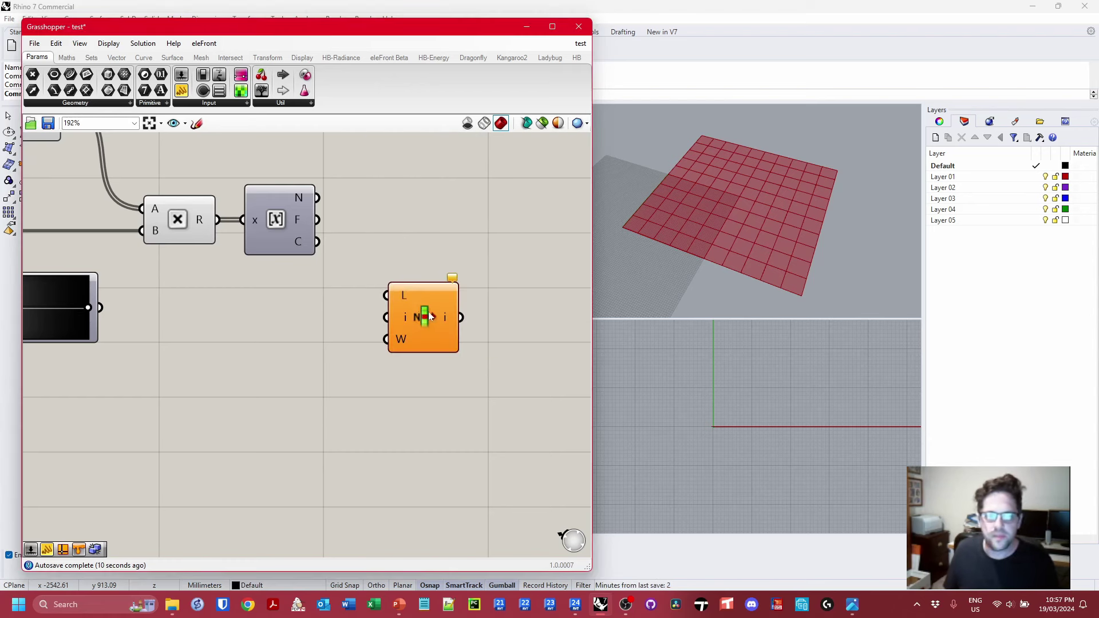
drag(430, 317, 472, 308)
drag(99, 307, 428, 286)
drag(453, 329, 330, 226)
drag(438, 300, 453, 319)
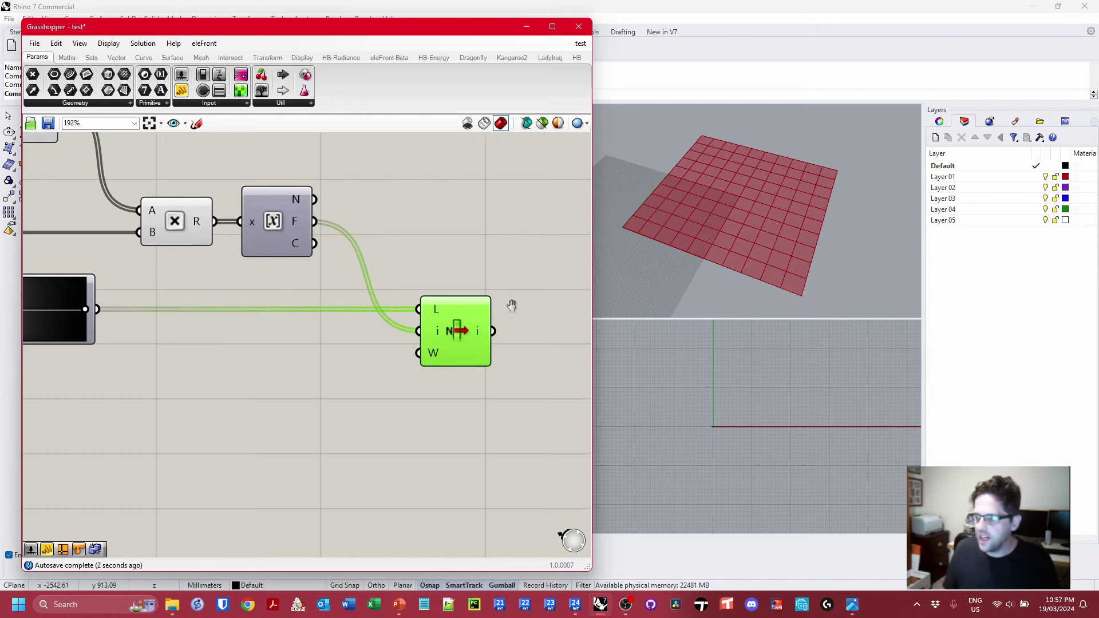
- Add a Custom Preview component and connect the surface parameter to G and List Item's output to M
scroll(389, 321, down, 2)
double_click(395, 240)
text(custom p)
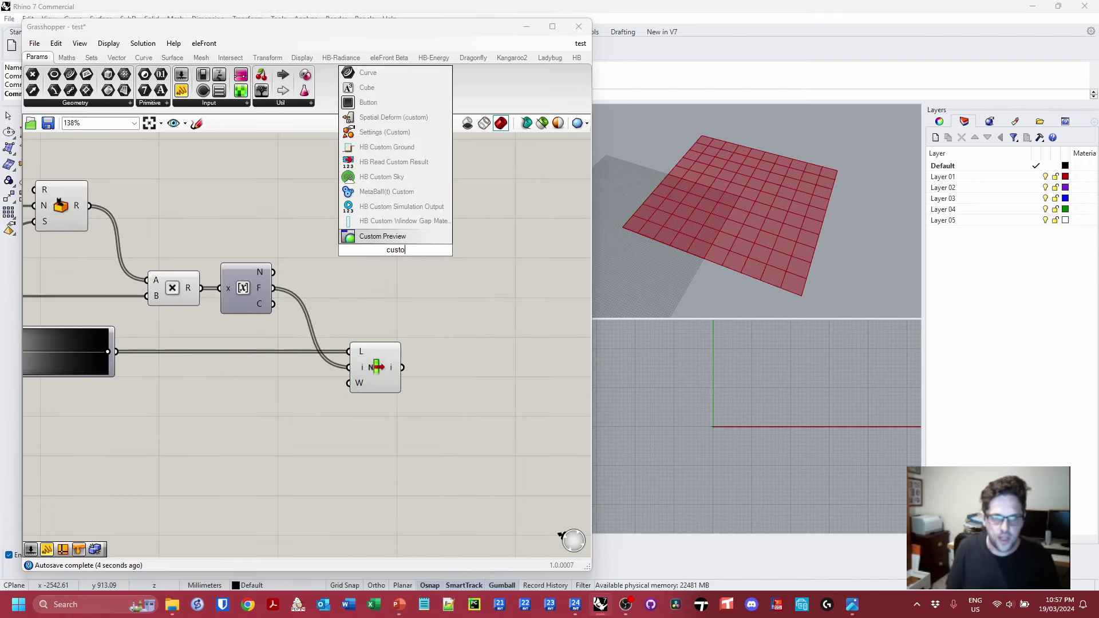
key(Return)
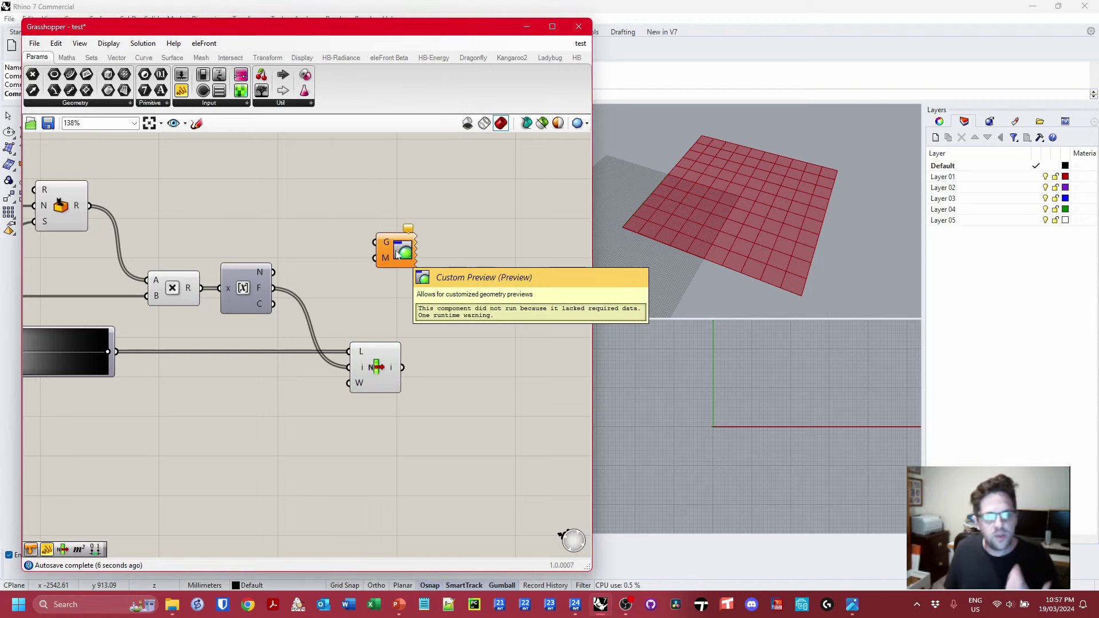
drag(395, 251, 472, 255)
scroll(473, 253, down, 2)
right_drag(408, 215, 503, 244)
drag(133, 225, 576, 224)
drag(565, 231, 506, 367)
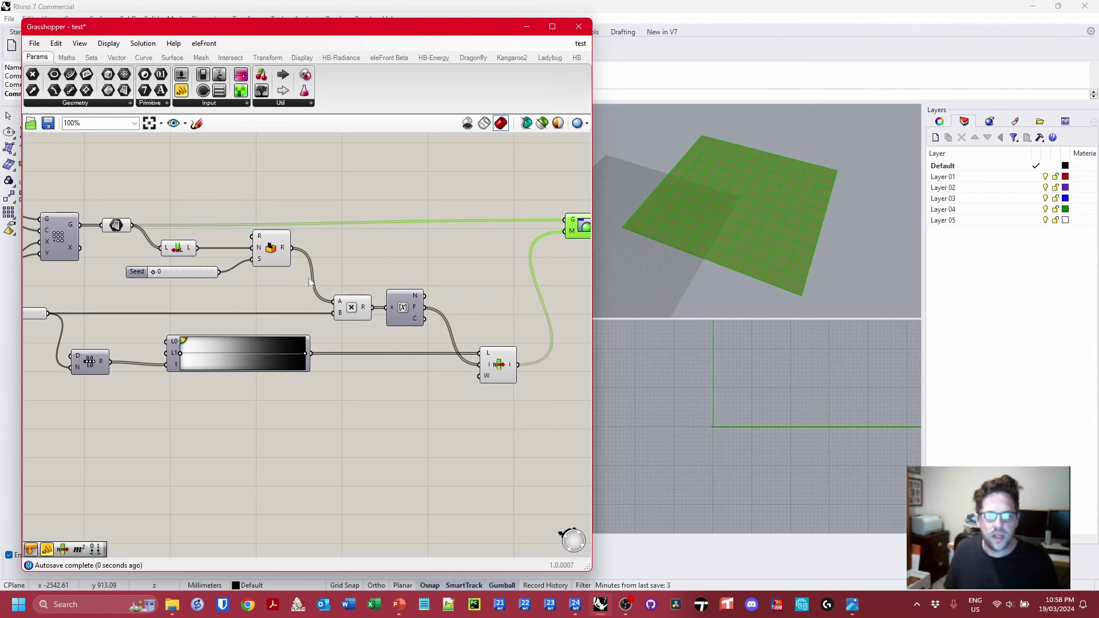
- Turn off the surface parameter's preview and move the Custom Preview component farther from the List Item component
right_click(119, 222)
click(164, 241)
right_drag(583, 224, 381, 223)
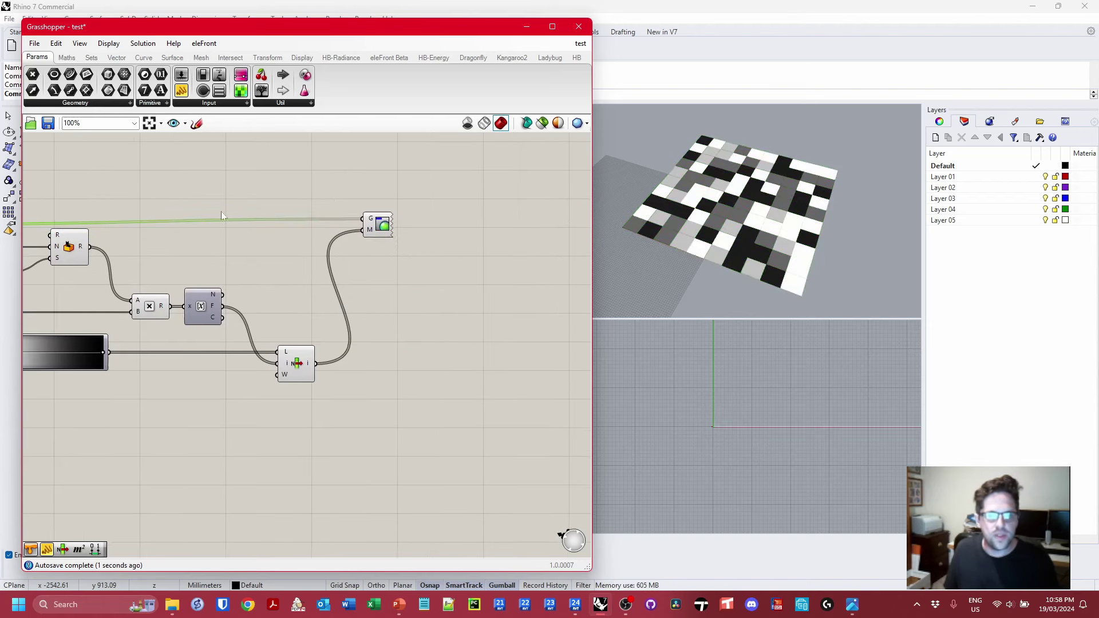
drag(383, 228, 441, 231)
click(288, 239)
- Try out the Seed and Steps sliders, ending with Seed at 0 and Steps at 10
right_drag(186, 257, 548, 239)
right_drag(188, 306, 235, 296)
scroll(287, 269, up, 1)
scroll(386, 238, up, 1)
mouse_move(368, 237)
mouse_down()
mouse_move(435, 239)
mouse_move(364, 241)
mouse_up()
drag(169, 295, 218, 301)
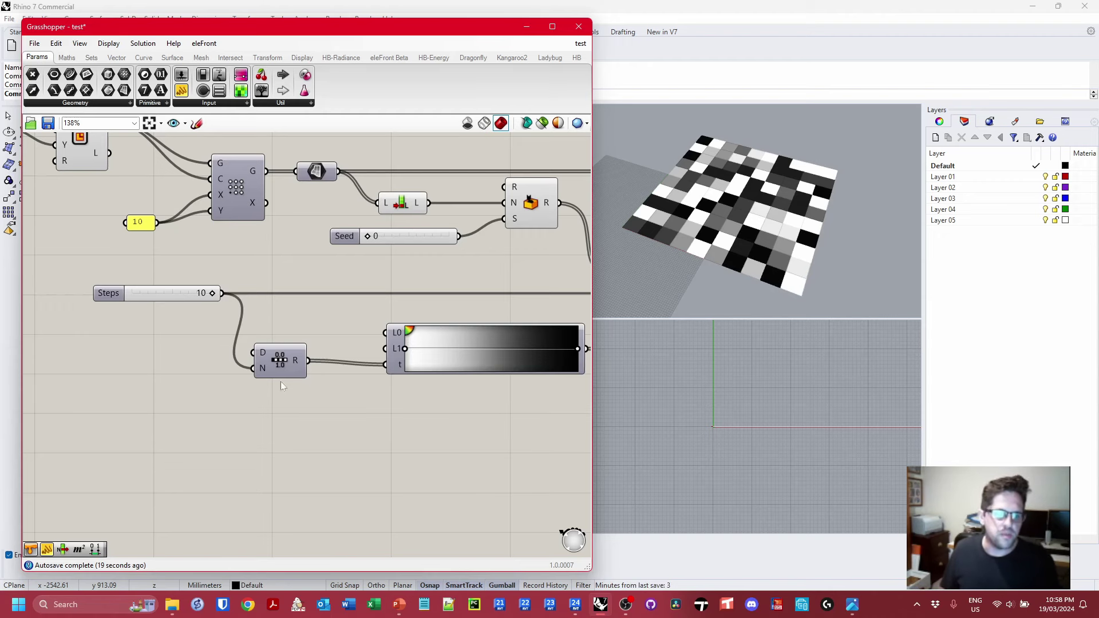
- Add a Construct Domain component before Range and connect its output to Range's D input
right_drag(226, 384, 369, 370)
double_click(298, 364)
text(construct doma)
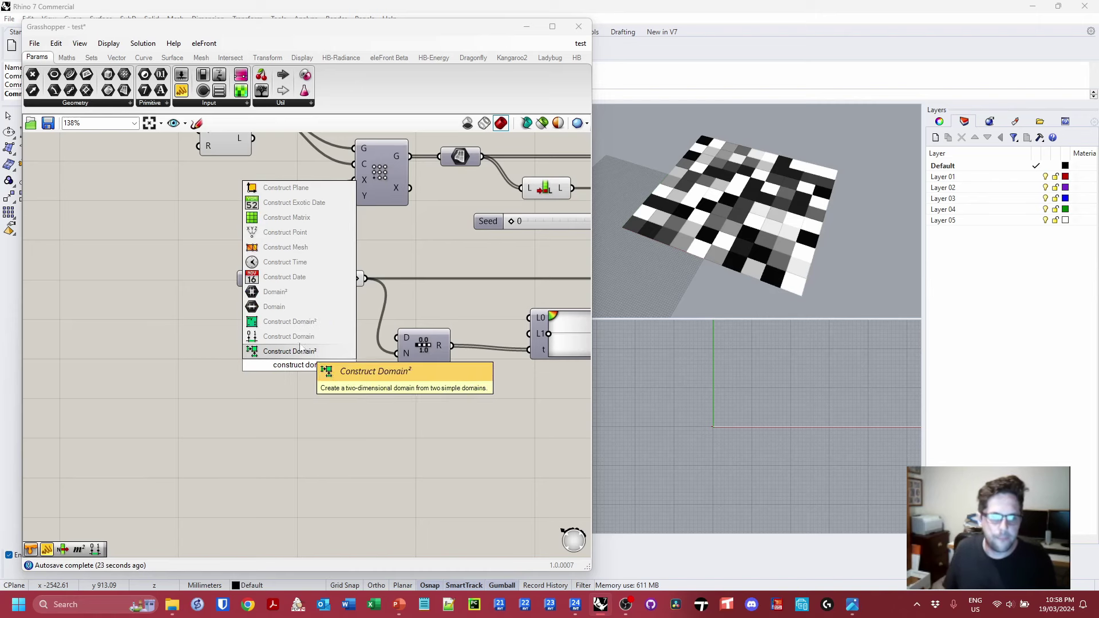
key(Return)
drag(358, 346, 333, 344)
- Add a two-decimal number slider starting at 0.01, connect it to Construct Domain's A input, and raise its value
scroll(283, 355, up, 3)
double_click(235, 328)
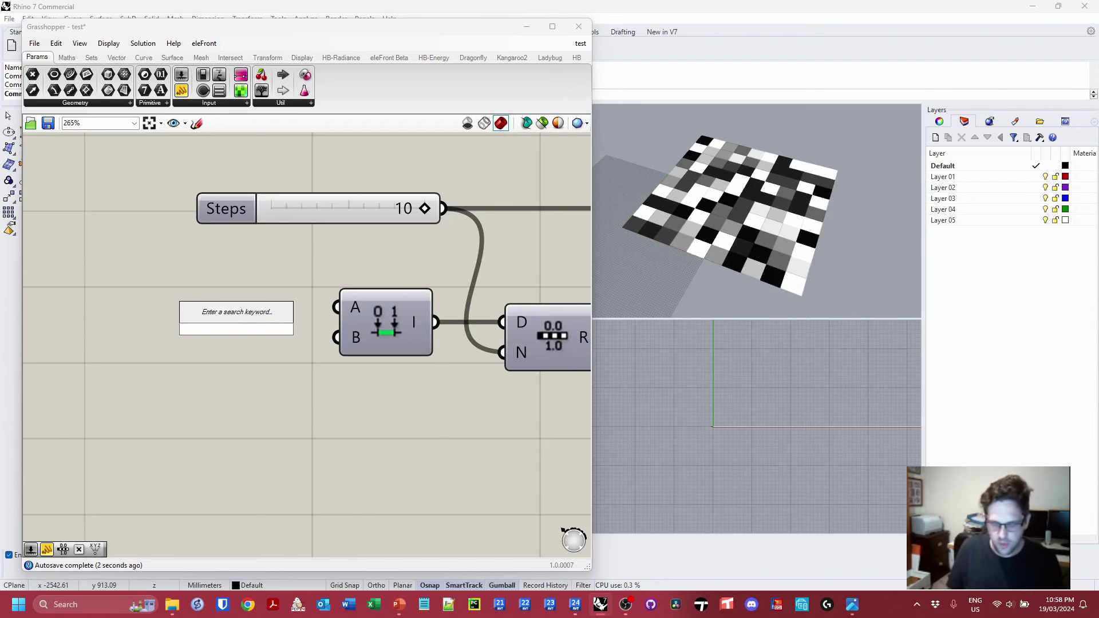
text(0<0.01)
key(Return)
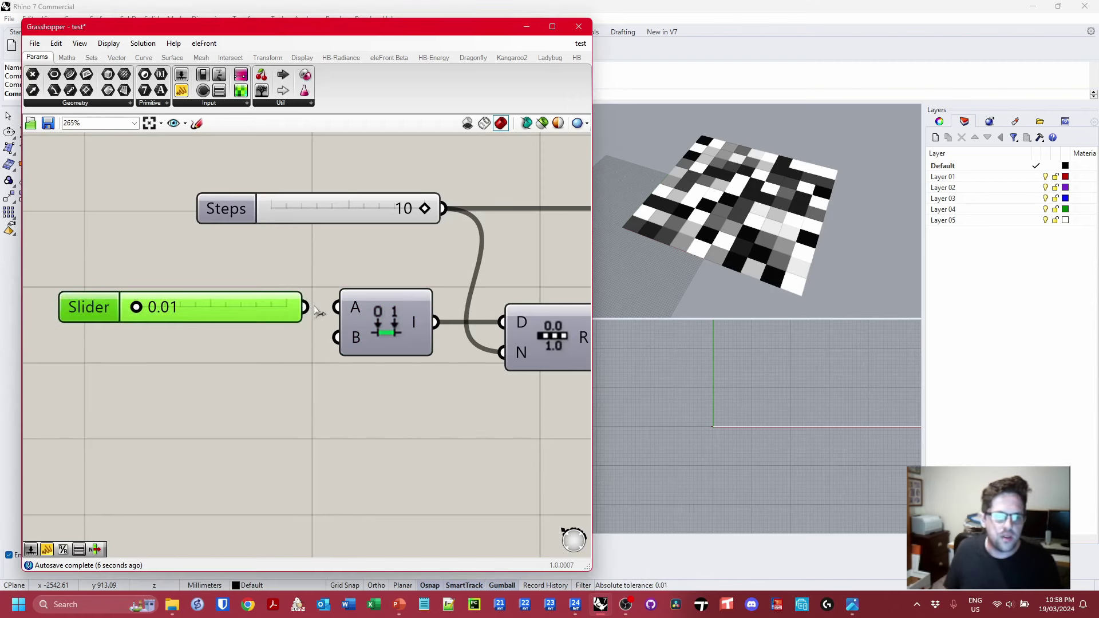
drag(319, 311, 342, 310)
mouse_move(190, 308)
mouse_down()
mouse_move(118, 308)
mouse_move(206, 308)
mouse_up()
- Set the Steps slider to 3 and the Seed slider to 23
drag(426, 212, 305, 223)
scroll(383, 260, down, 3)
right_drag(383, 260, 250, 272)
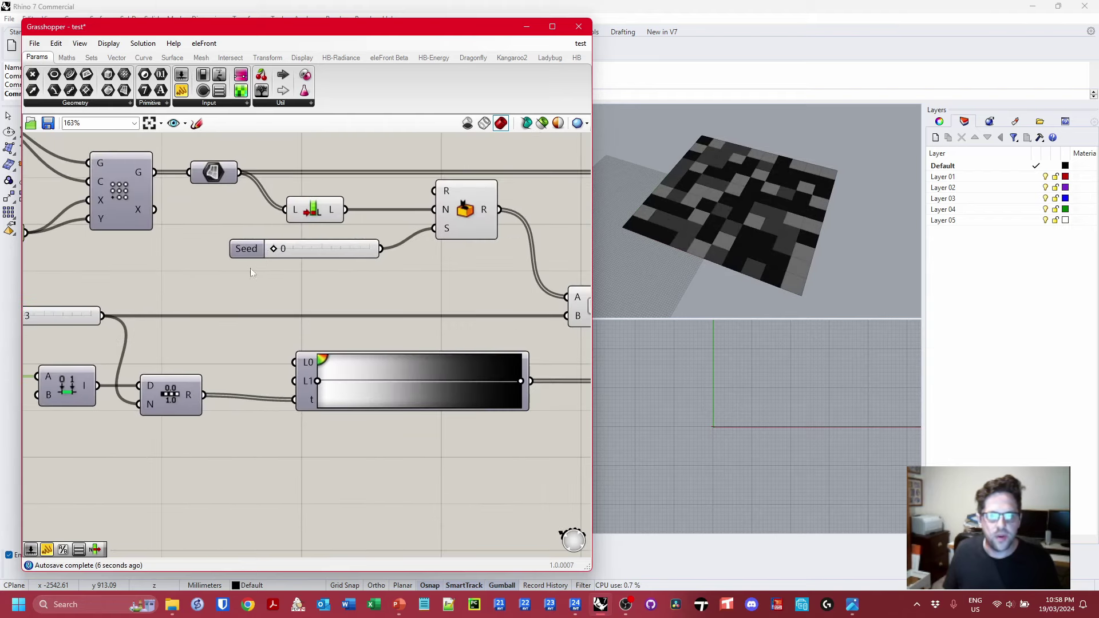
mouse_move(275, 252)
mouse_down()
mouse_move(324, 252)
mouse_move(290, 255)
mouse_up()
drag(295, 255, 298, 256)
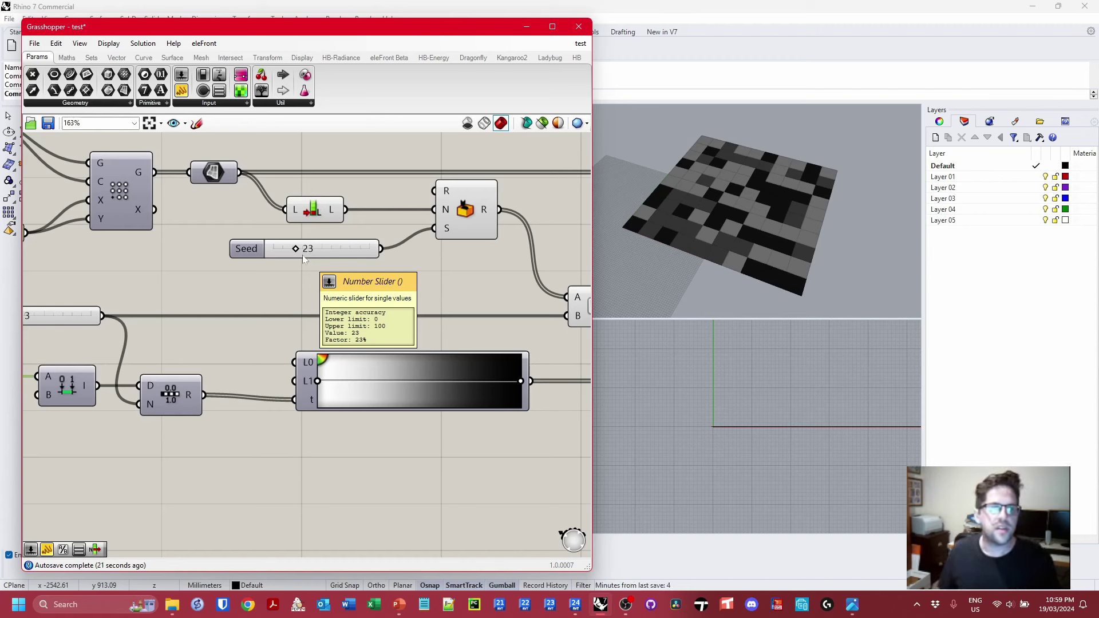
- Save the Grasshopper definition, and close Grasshopper and Rhino
key(ctrl+s)
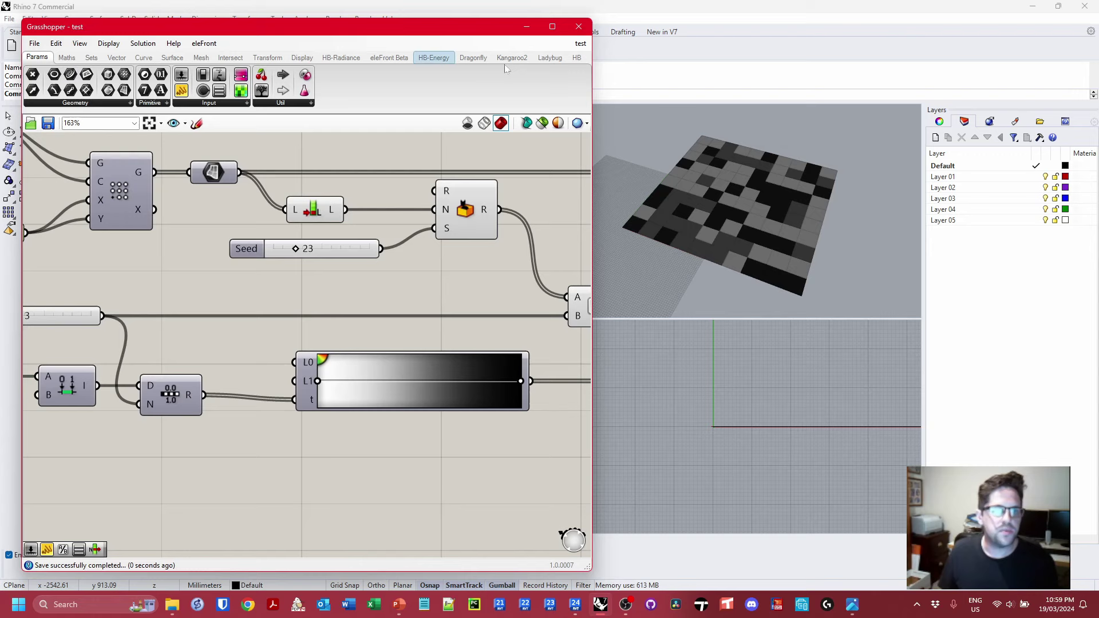
click(579, 27)
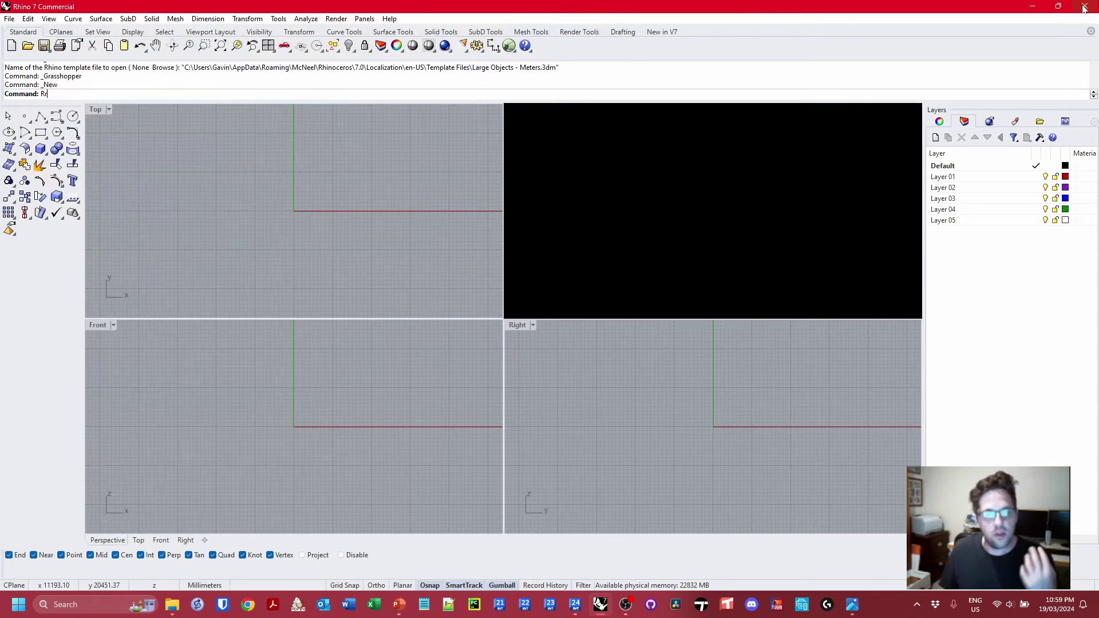
click(1083, 7)
click(789, 387)
- Switch to Revit, launch Rhino through Rhino.Inside, and resize its window to uncover part of the Revit model
key(alt+Tab)
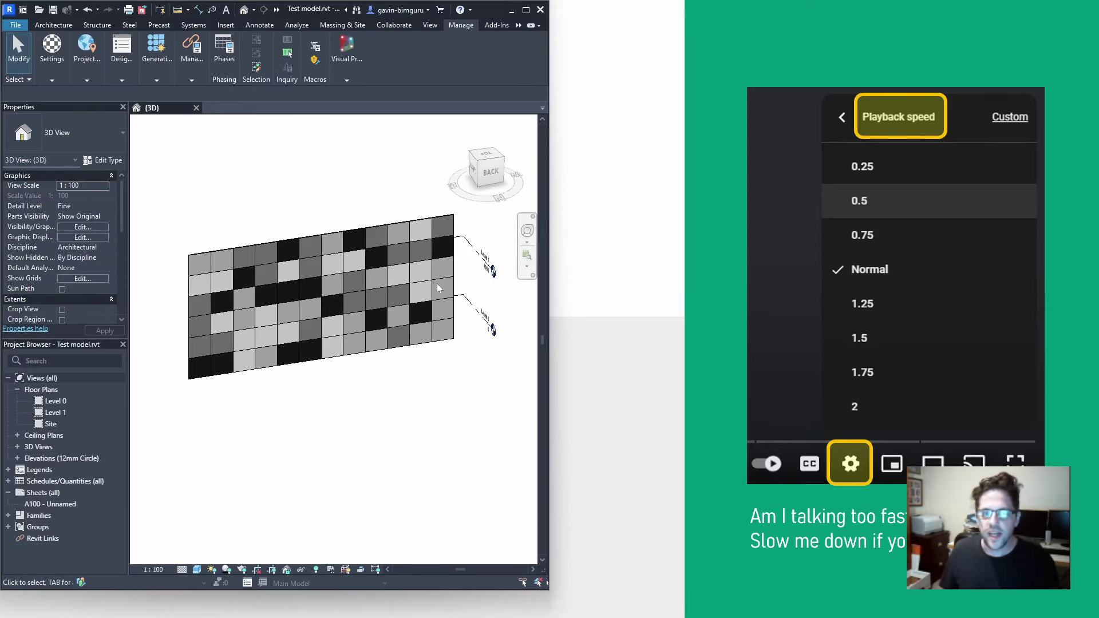
click(495, 26)
click(519, 25)
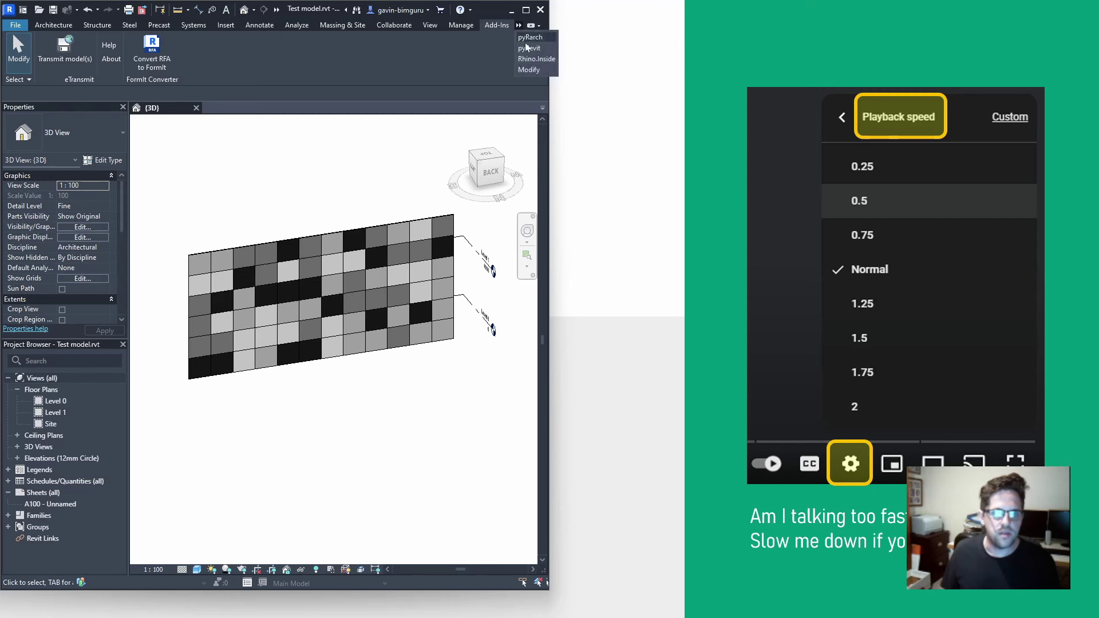
click(535, 59)
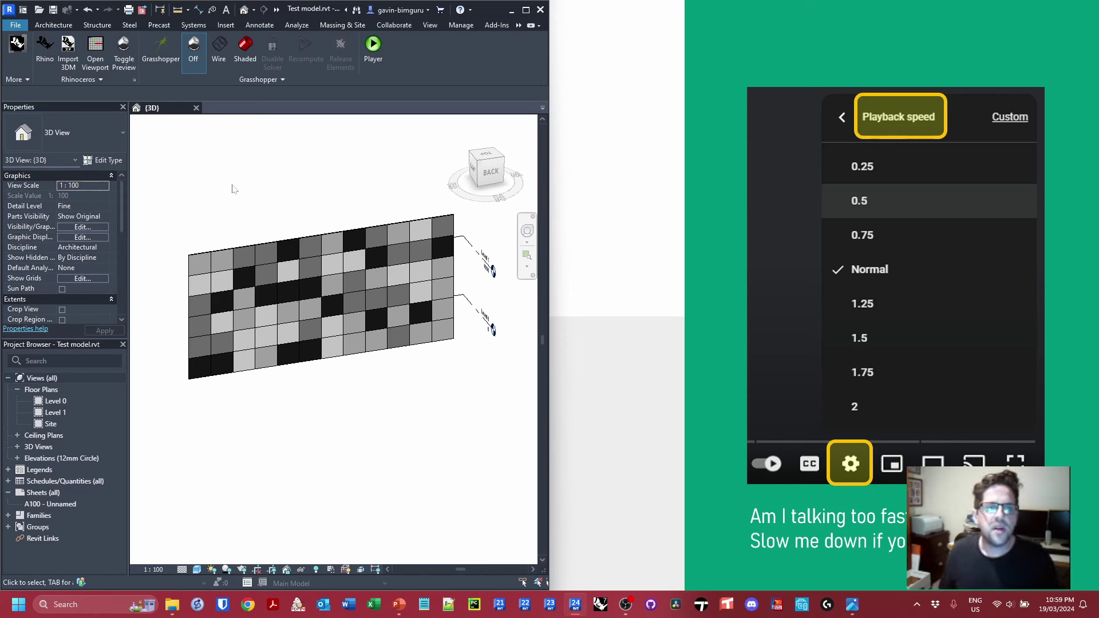
click(46, 69)
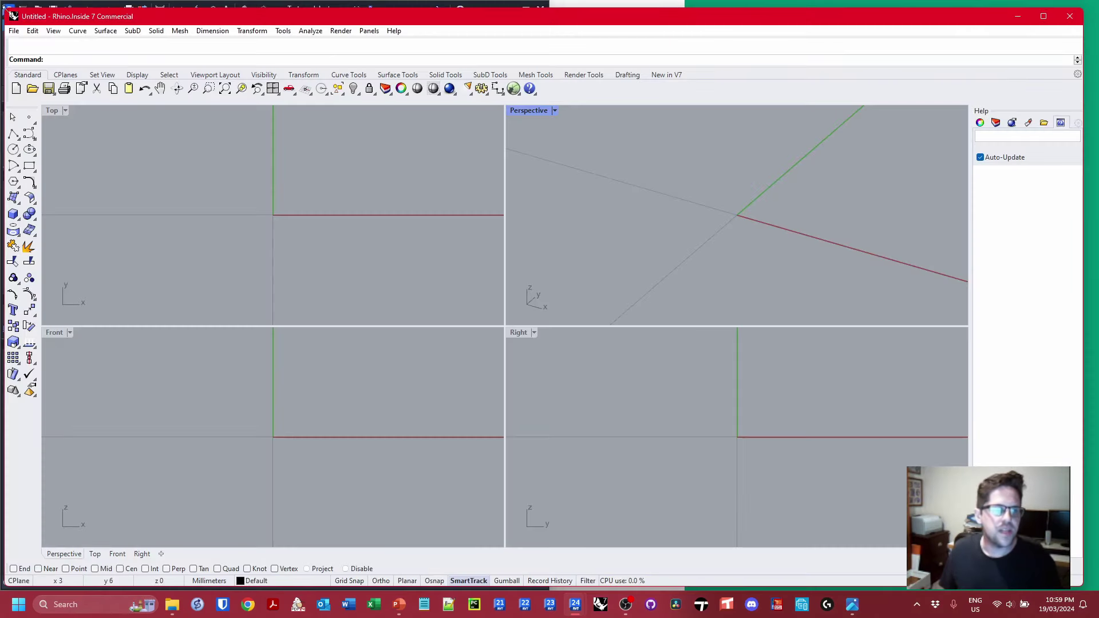
drag(5, 8, 324, 7)
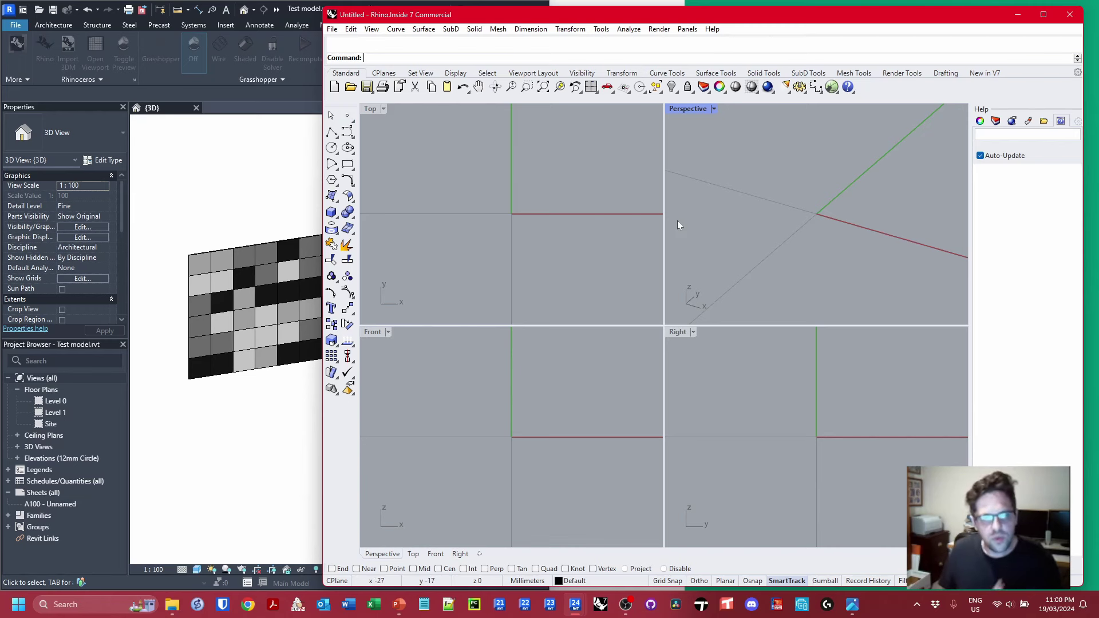
- Maximize the Perspective viewport of the untitled Rhino model
click(714, 109)
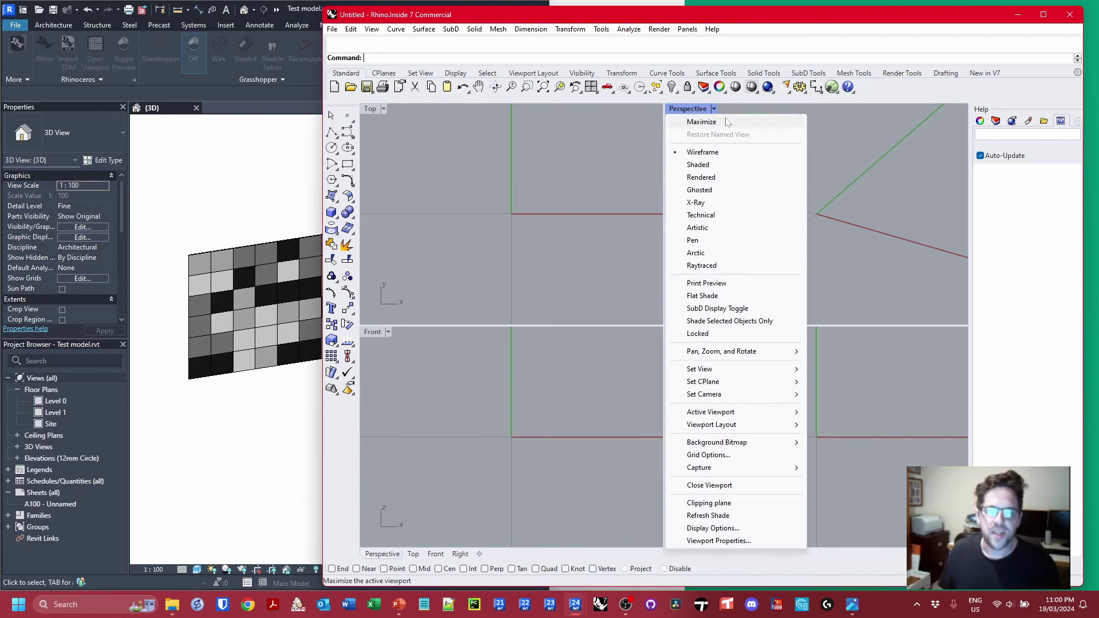
click(693, 122)
scroll(620, 277, down, 10)
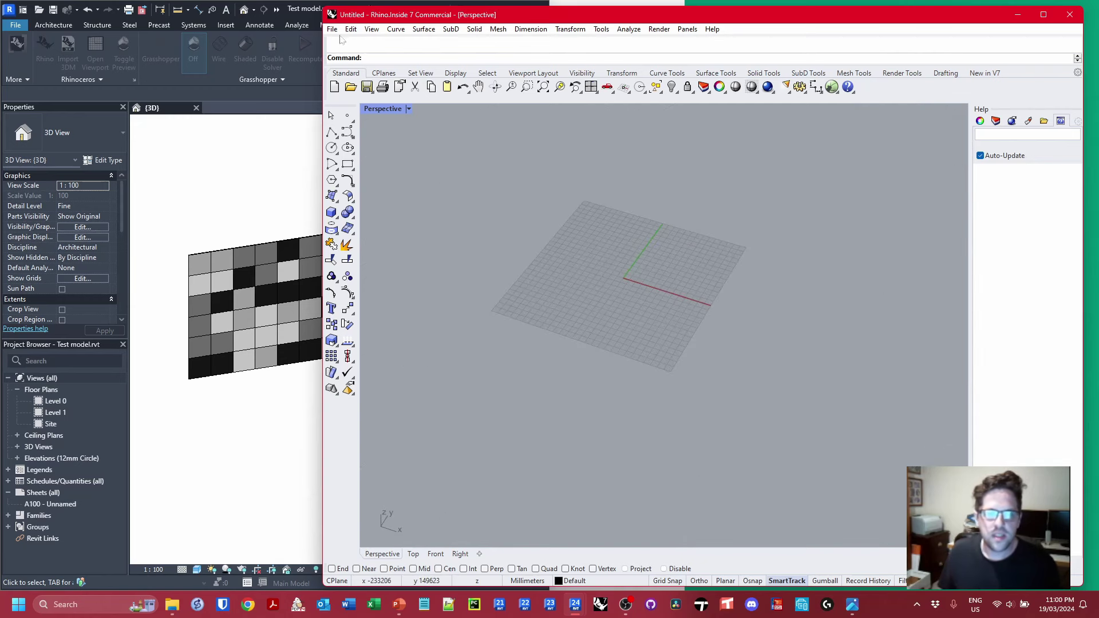
- Create a new Rhino model from the Large Objects - Millimeters template and maximize its Perspective viewport
click(332, 29)
click(343, 41)
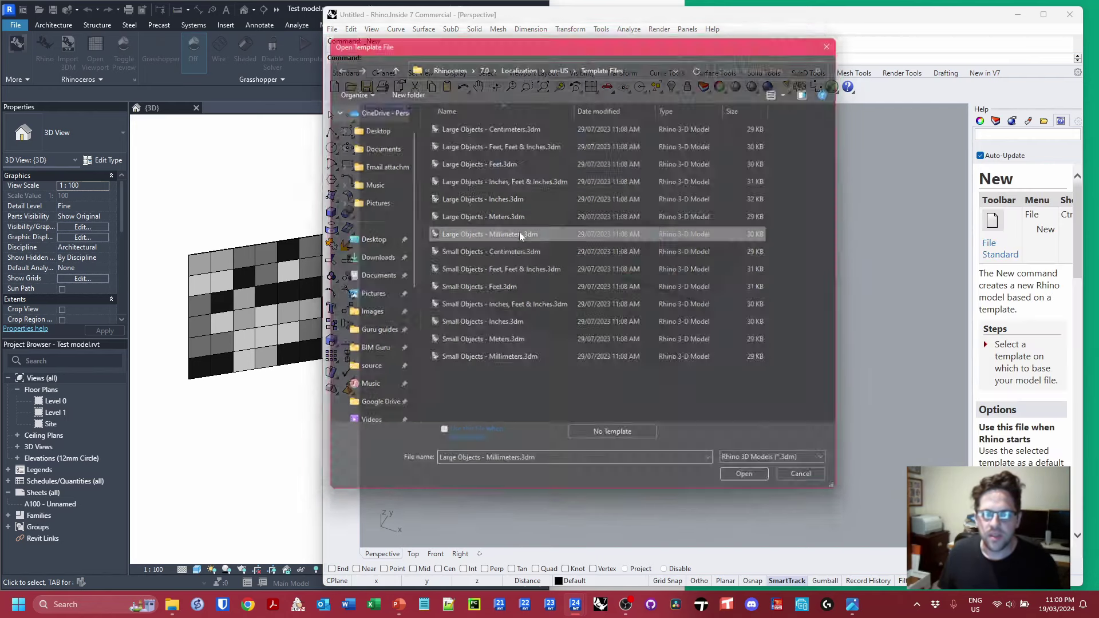
double_click(520, 235)
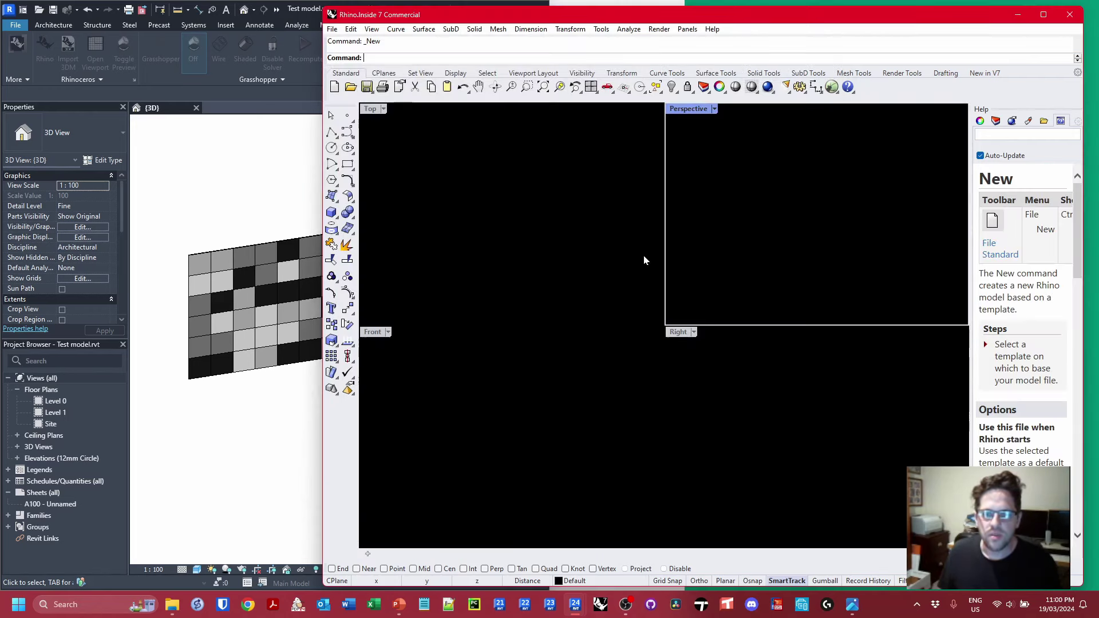
click(713, 109)
click(711, 118)
scroll(540, 274, down, 10)
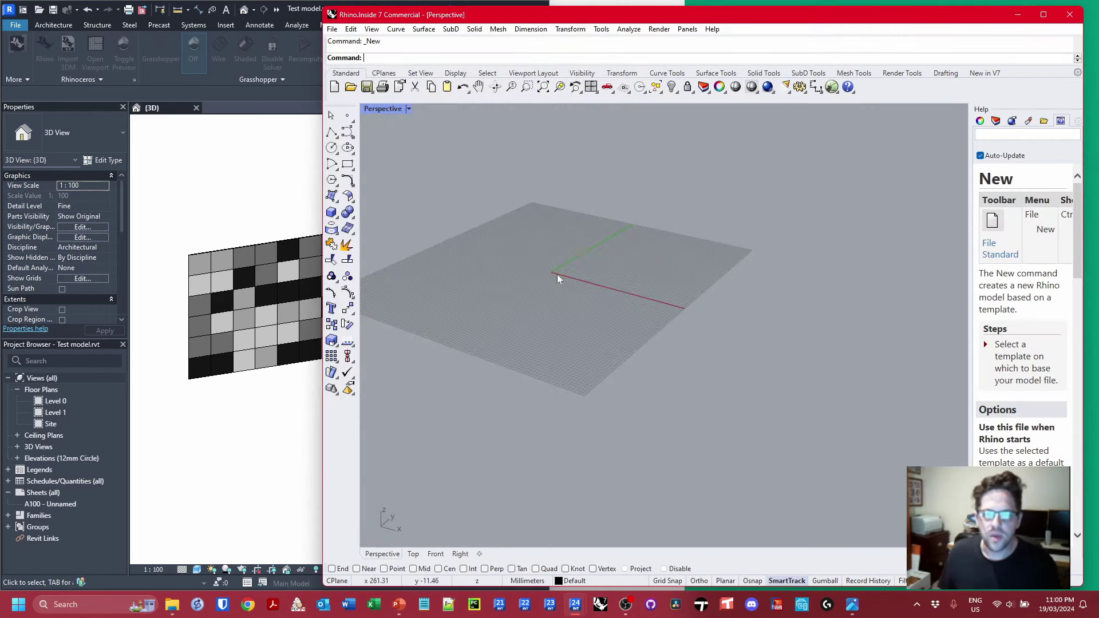
- Open Grasshopper, dismiss the getting-started window, and arrange the Grasshopper window beside the Revit model
click(831, 86)
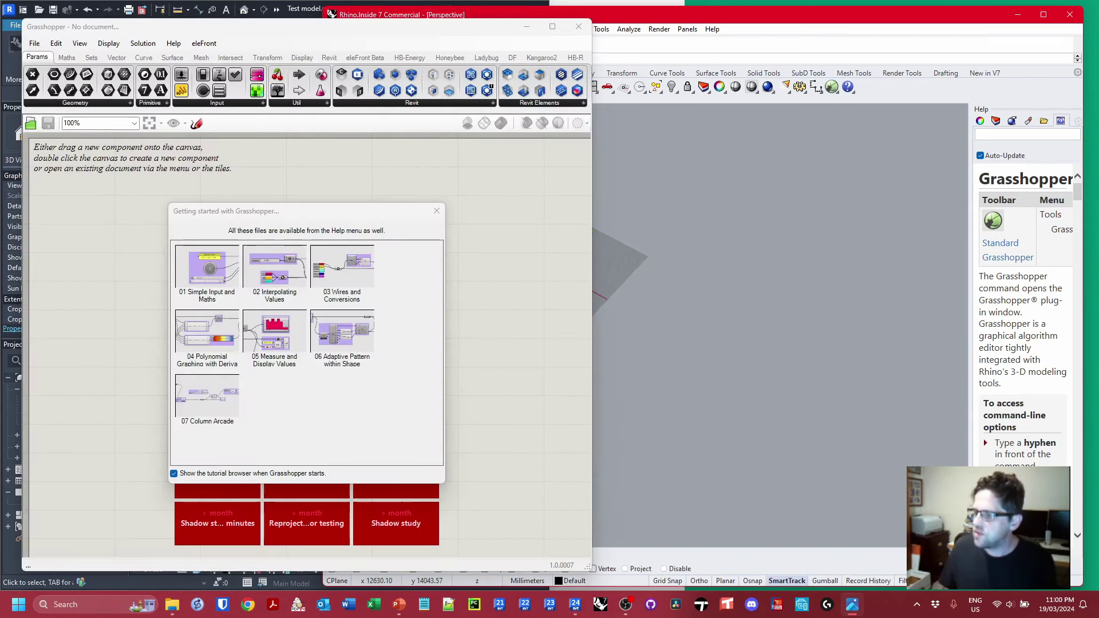
click(436, 211)
drag(401, 29, 899, 25)
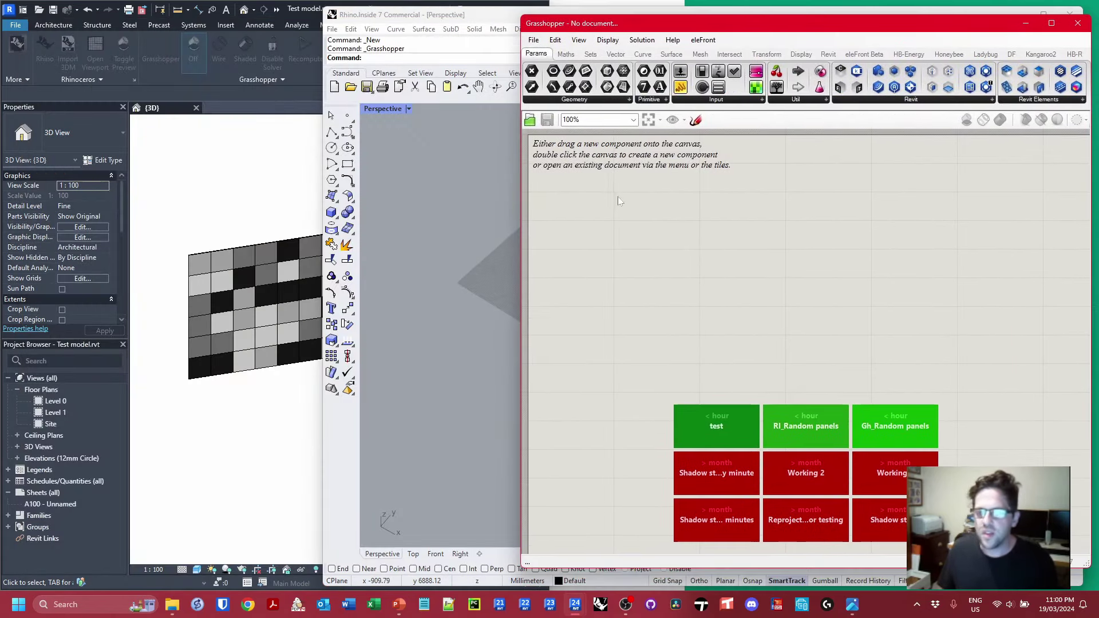
drag(518, 203, 327, 205)
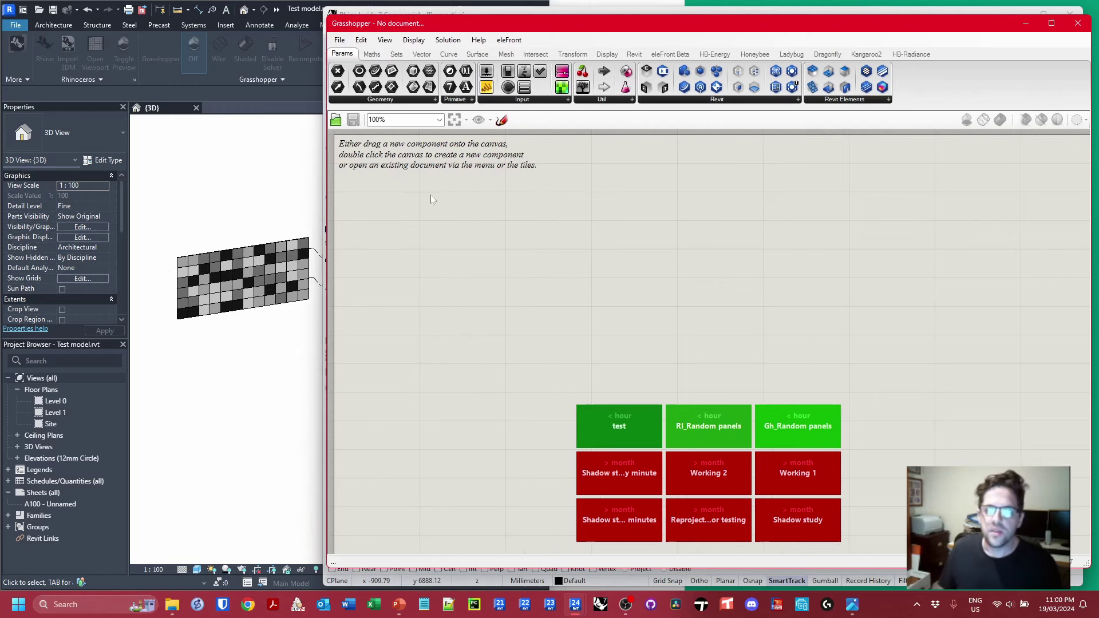
- Add a Revit Category Filter component and place a Visible In View Filter component below it
click(633, 57)
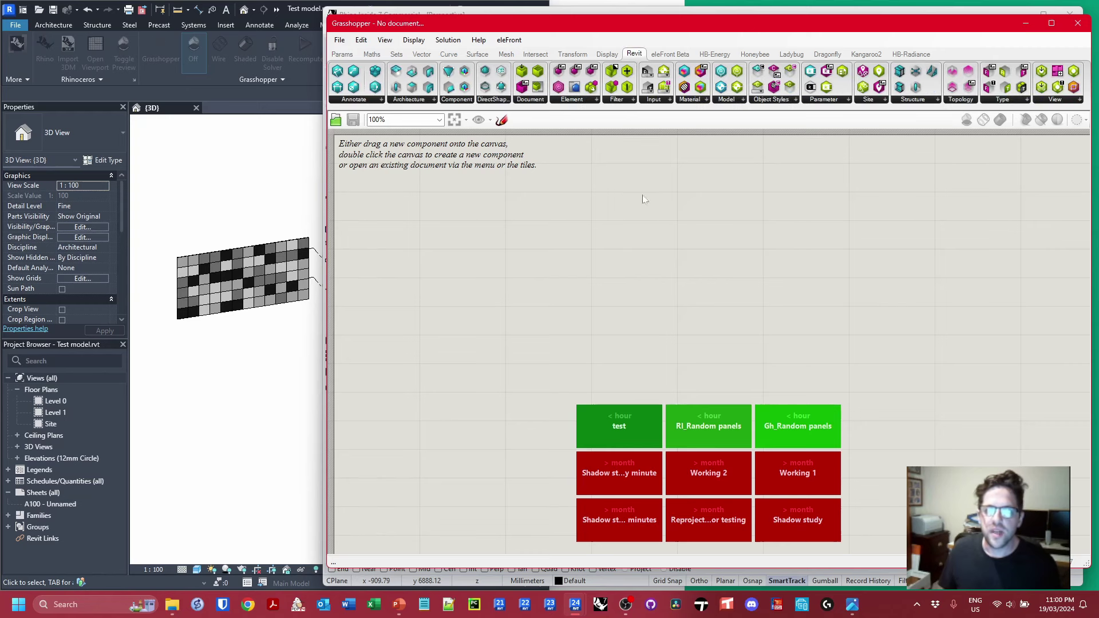
click(620, 104)
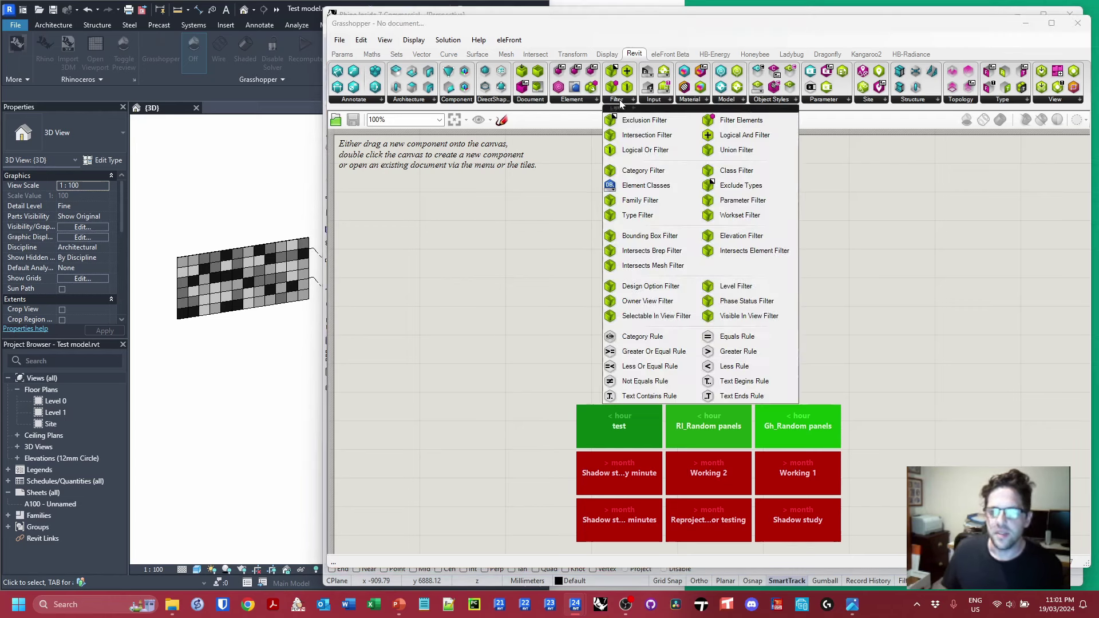
click(610, 170)
click(535, 223)
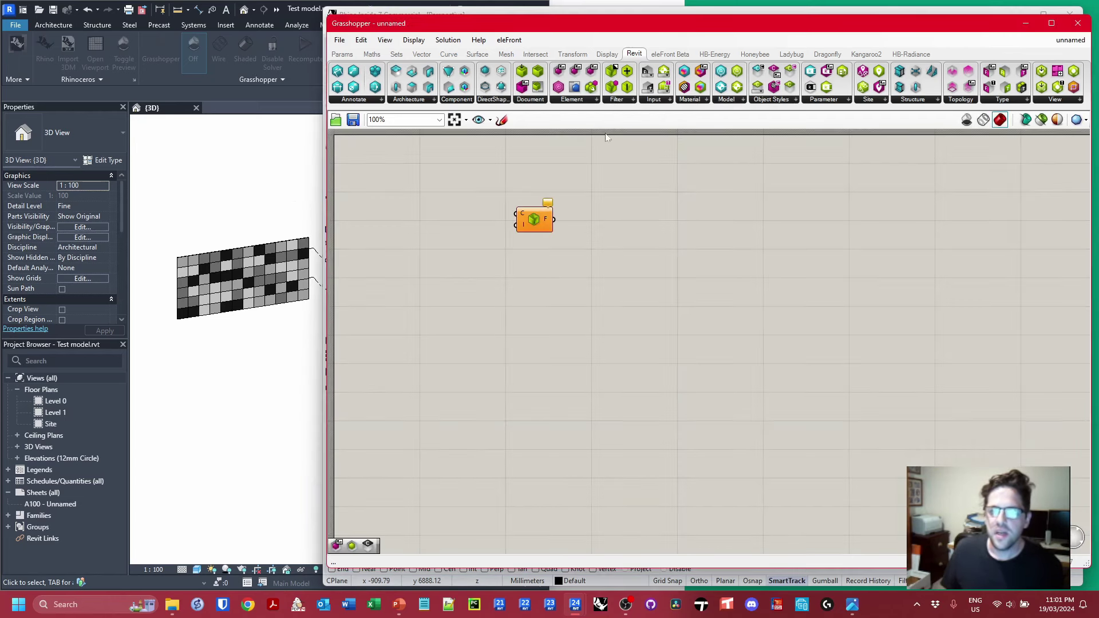
click(617, 102)
click(744, 315)
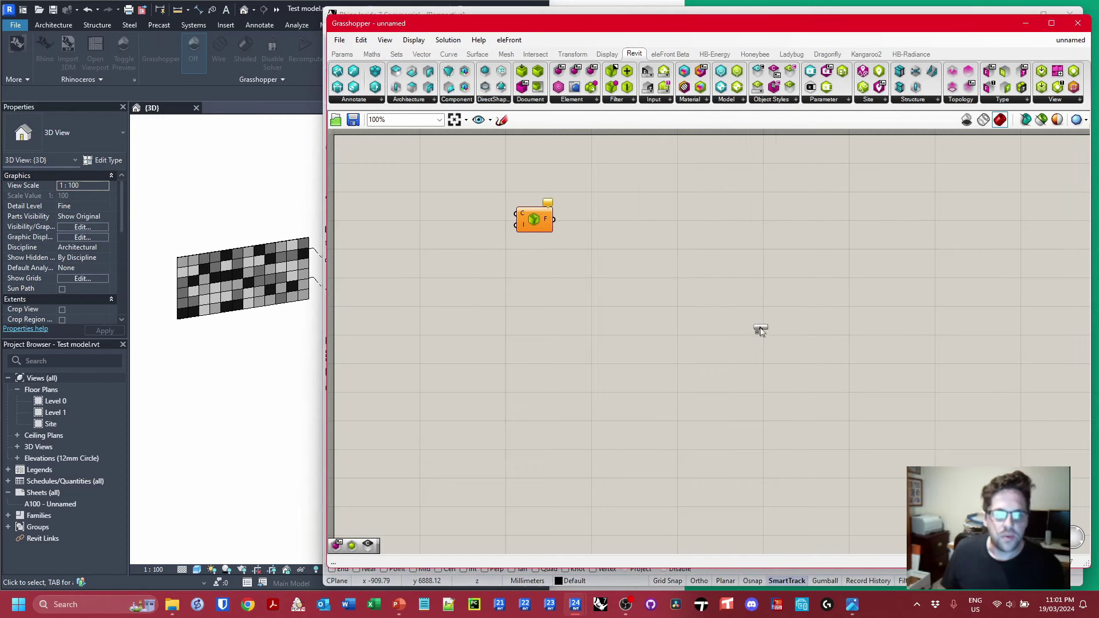
click(546, 272)
drag(546, 272, 537, 280)
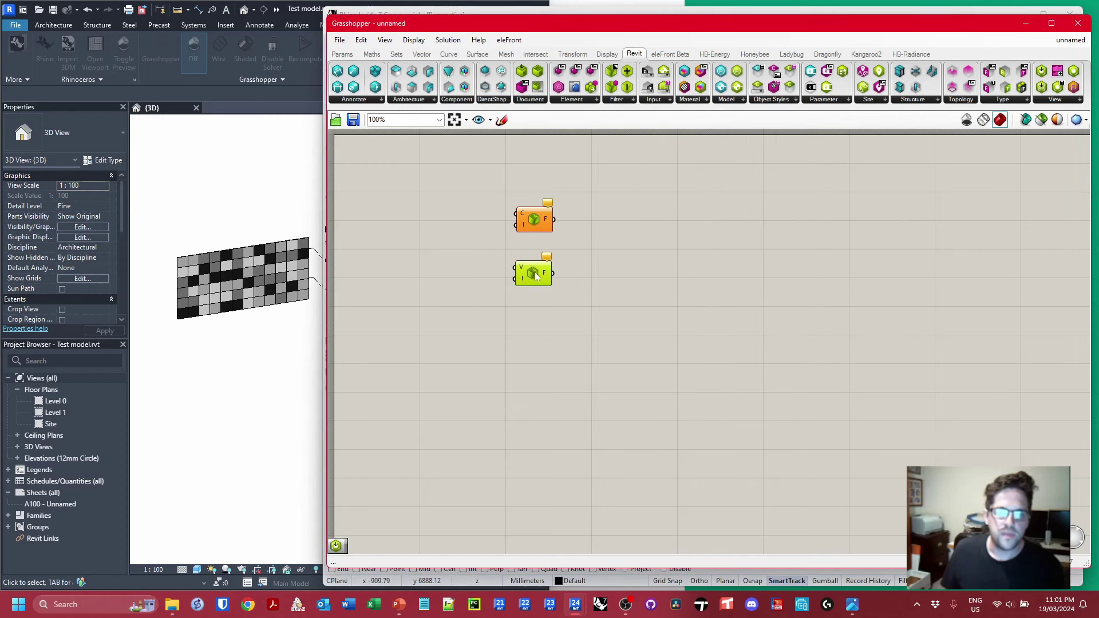
- Add an Active View component and connect its output to the Visible In View Filter's V input
double_click(457, 245)
text(active)
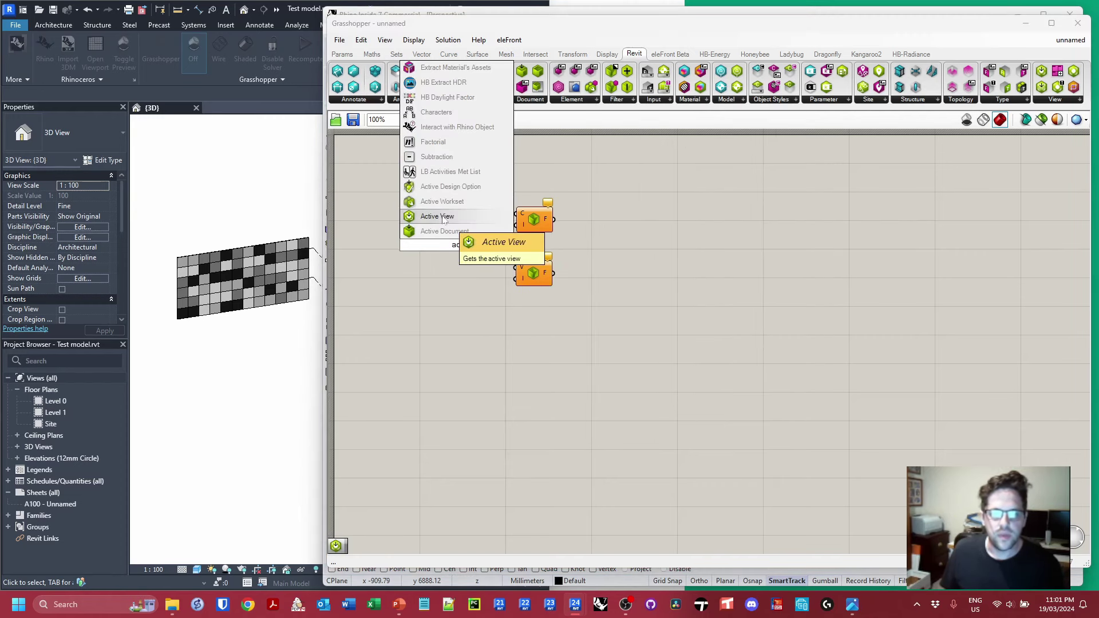
click(442, 216)
scroll(458, 246, up, 2)
mouse_move(463, 250)
mouse_down()
mouse_move(489, 282)
mouse_move(537, 279)
mouse_move(483, 279)
mouse_up()
click(486, 277)
click(486, 274)
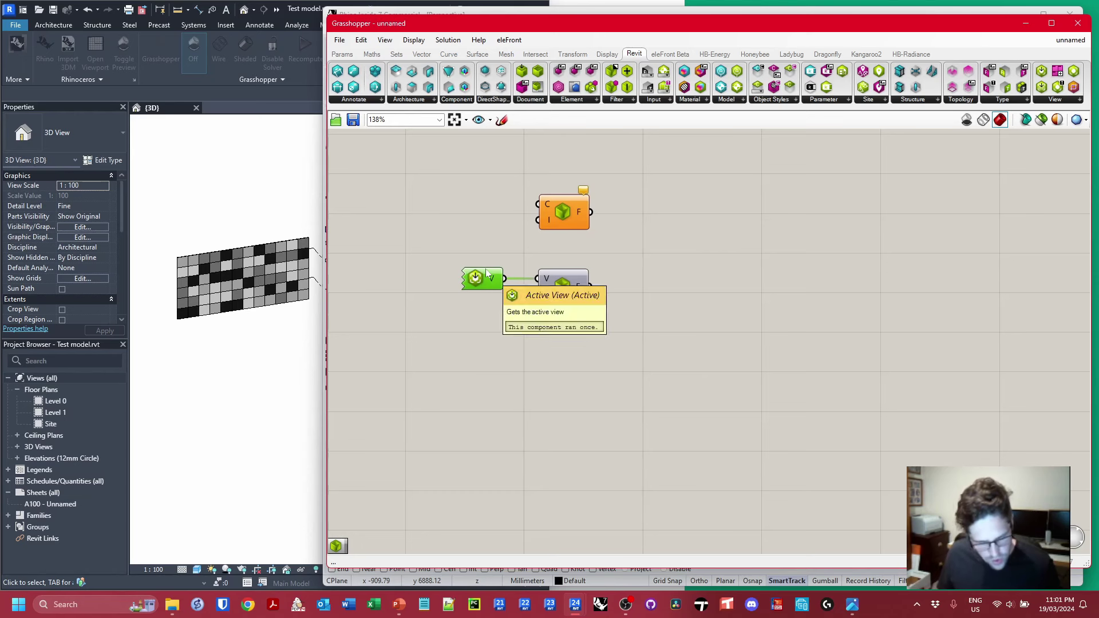
ctrl+alt+click(484, 280)
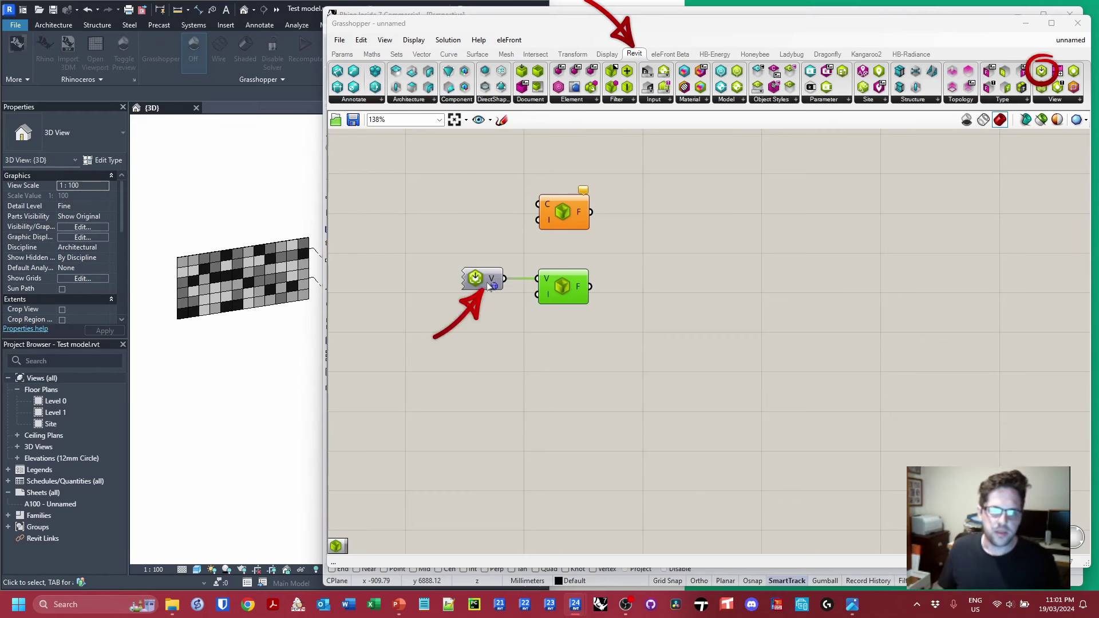
- Add a Category parameter near the Category Filter and set it to the Curtain Panels model category
click(484, 211)
double_click(469, 190)
text(categ)
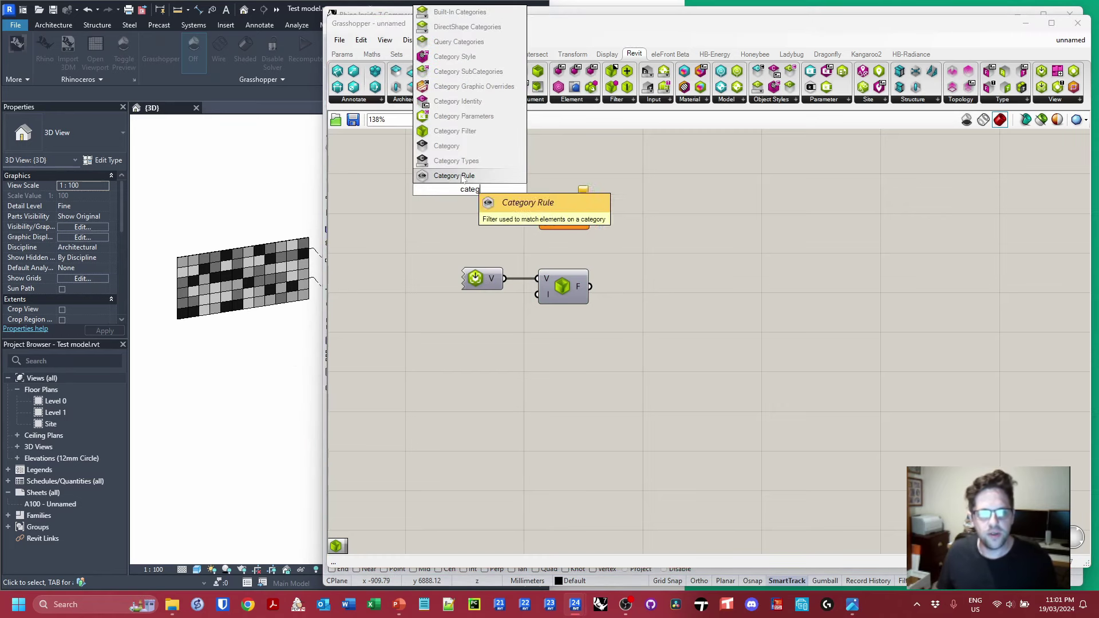
click(447, 146)
click(468, 189)
right_click(469, 187)
drag(600, 380, 601, 391)
click(521, 381)
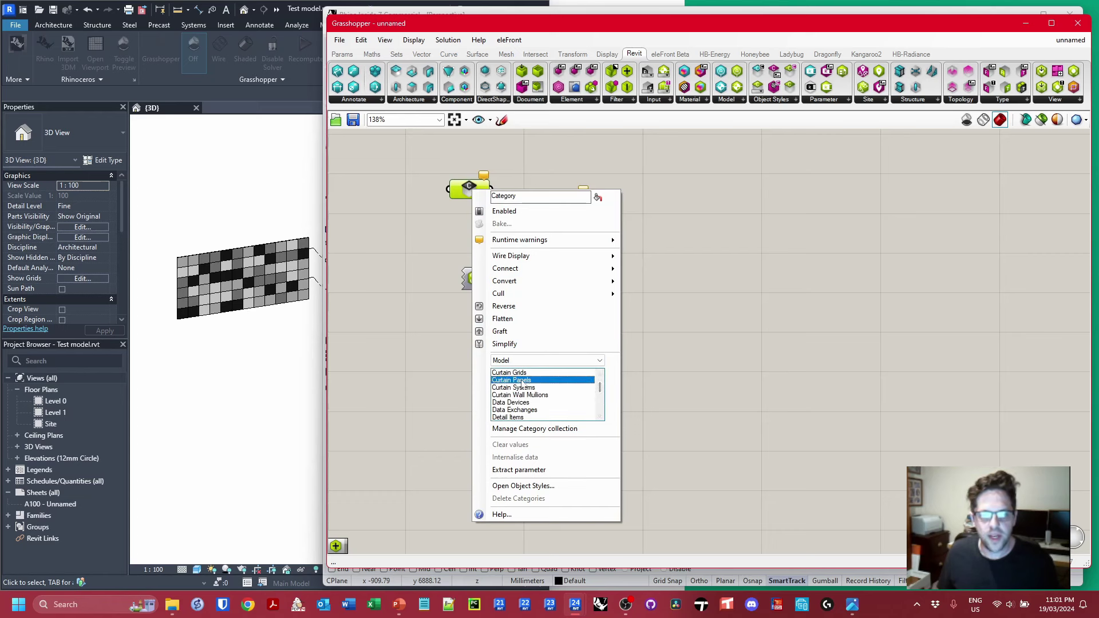
- Connect the Category parameter to the Category Filter's C input, then shift all the filter components over to free canvas space
click(398, 344)
drag(465, 191, 542, 208)
click(558, 200)
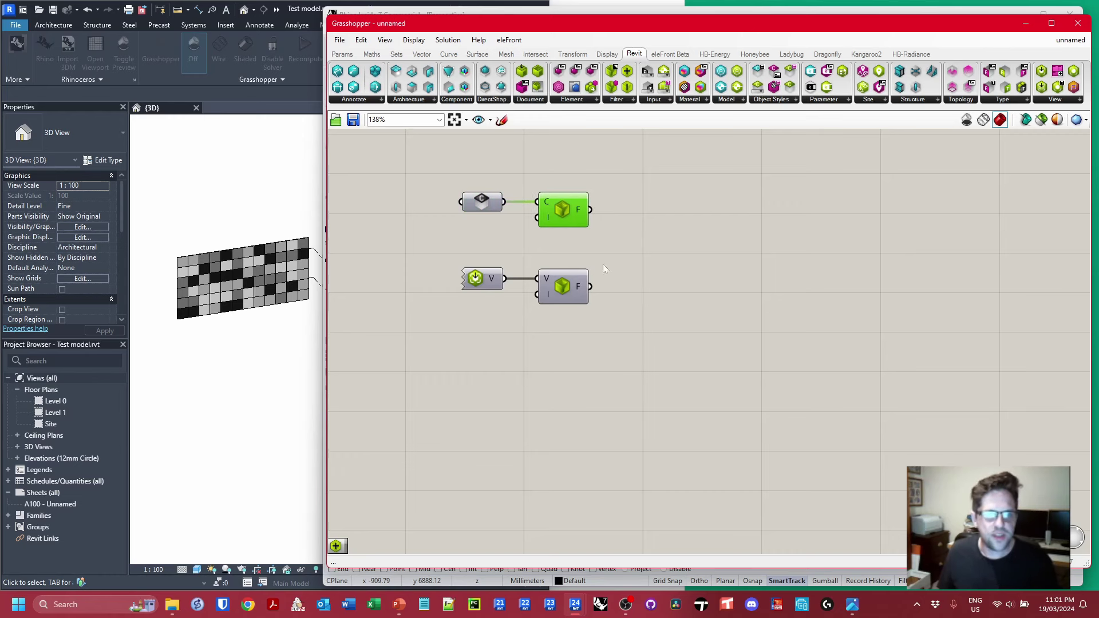
right_drag(627, 293, 676, 335)
drag(684, 361, 517, 240)
drag(539, 241, 446, 234)
click(628, 236)
right_drag(632, 240, 582, 217)
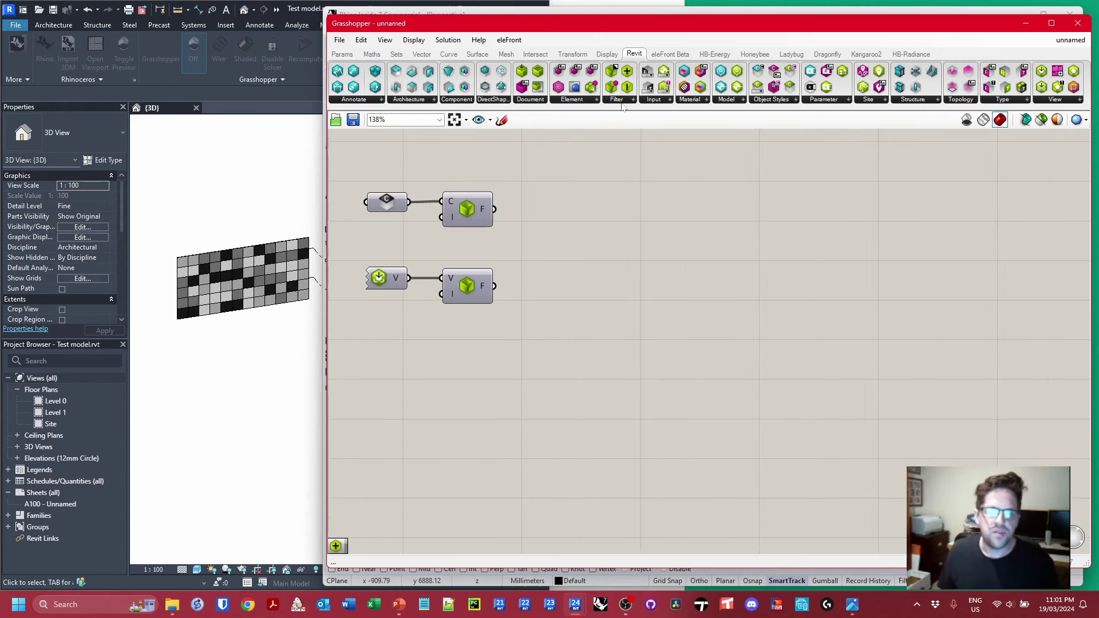
- Add a Logical And Filter and connect the category filter to its A input and the view filter to its B input
click(622, 101)
drag(710, 135, 553, 237)
drag(495, 209, 496, 286)
drag(544, 252, 543, 257)
click(594, 195)
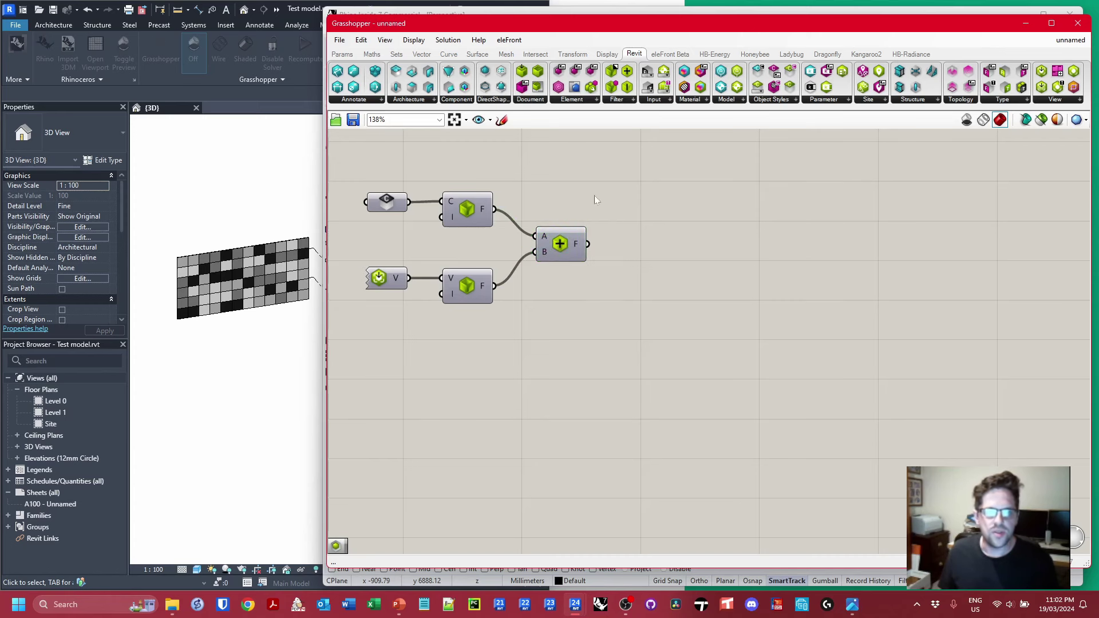
- Add a Query Elements component, feed the combined filter into its F input, and remove its L input
click(583, 102)
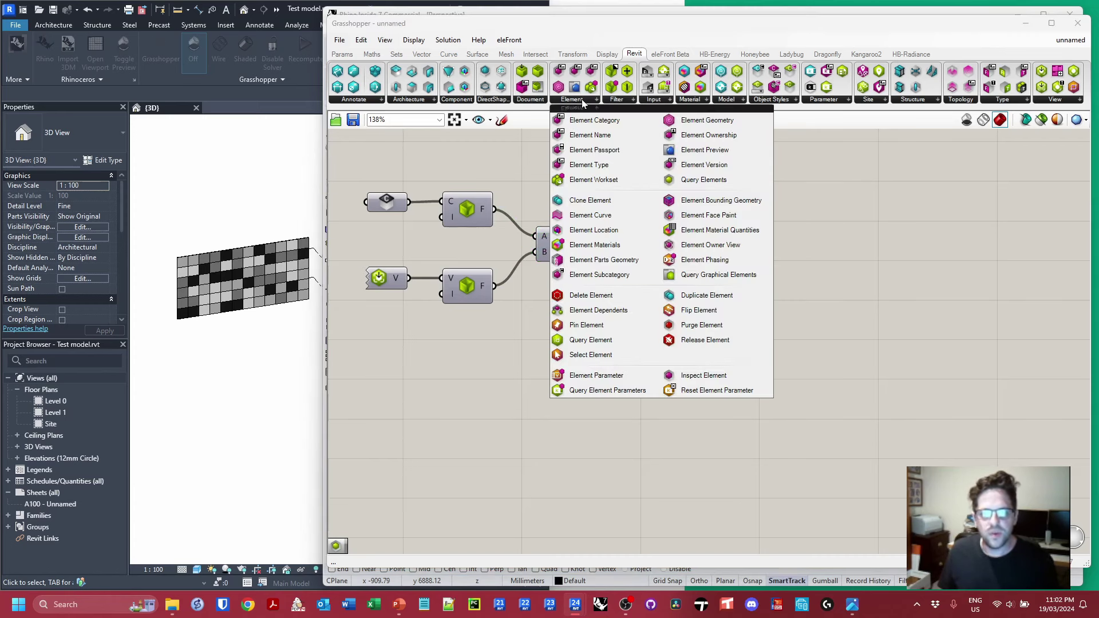
click(704, 182)
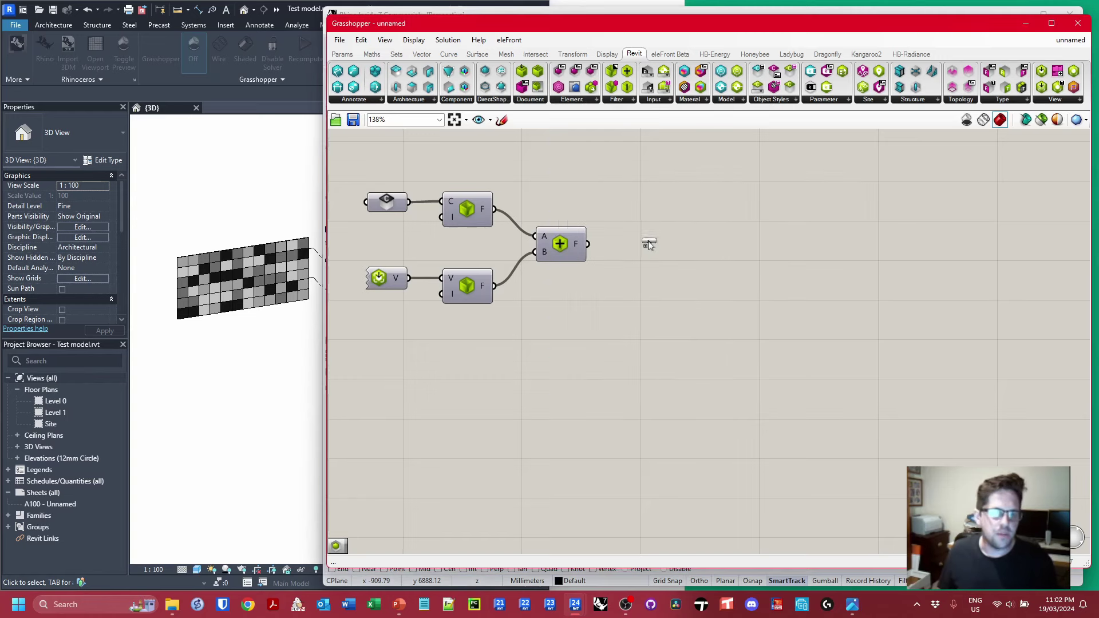
click(661, 258)
drag(589, 254, 637, 252)
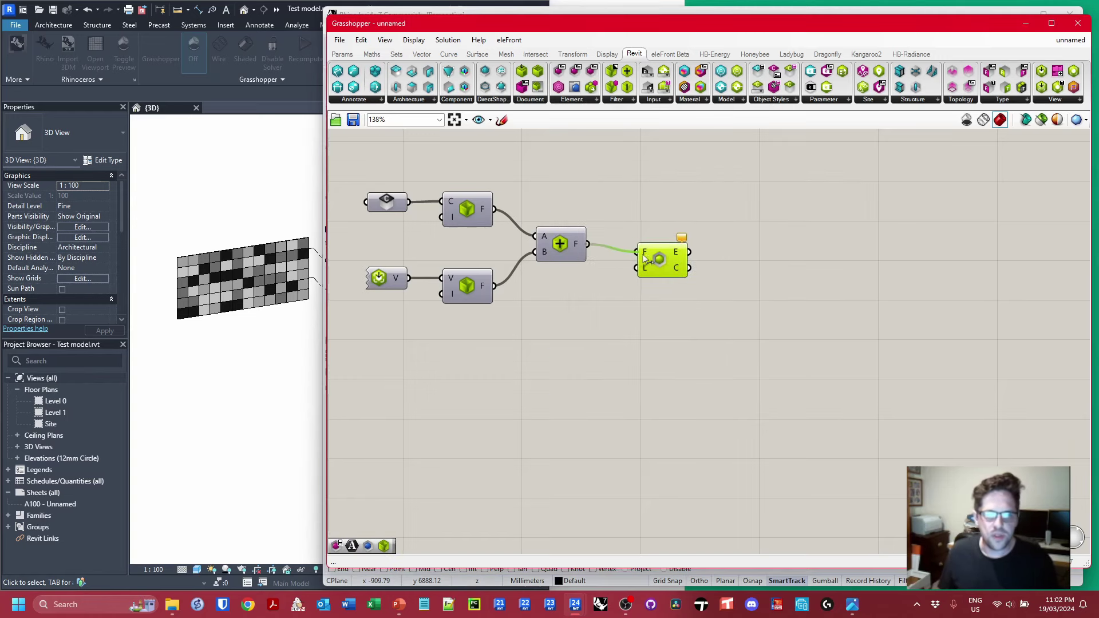
scroll(646, 262, up, 3)
scroll(644, 259, up, 4)
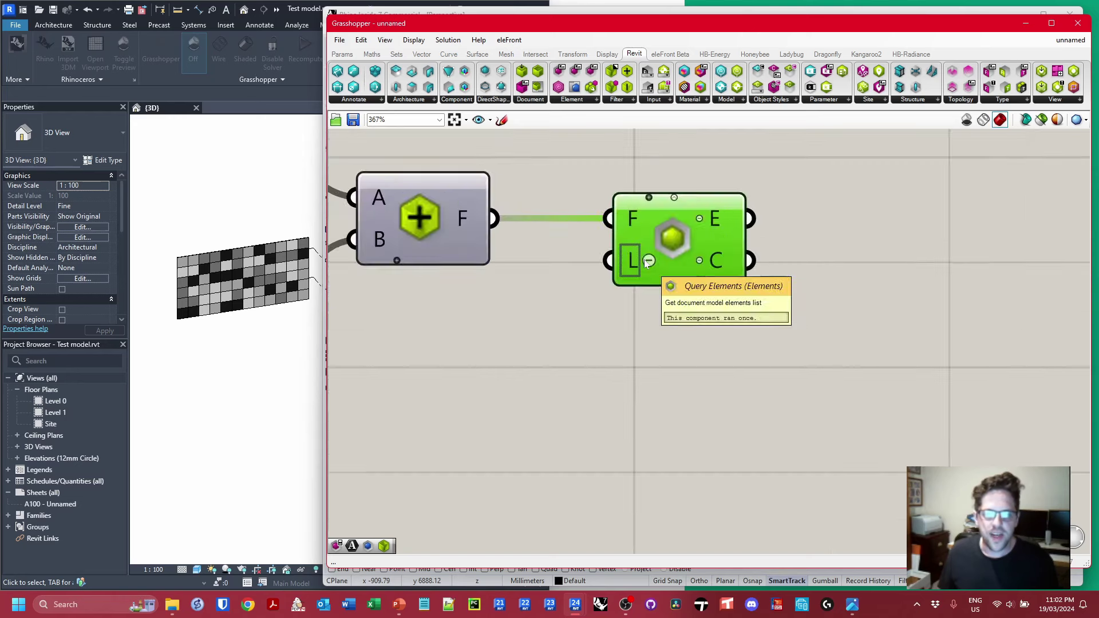
scroll(647, 261, up, 2)
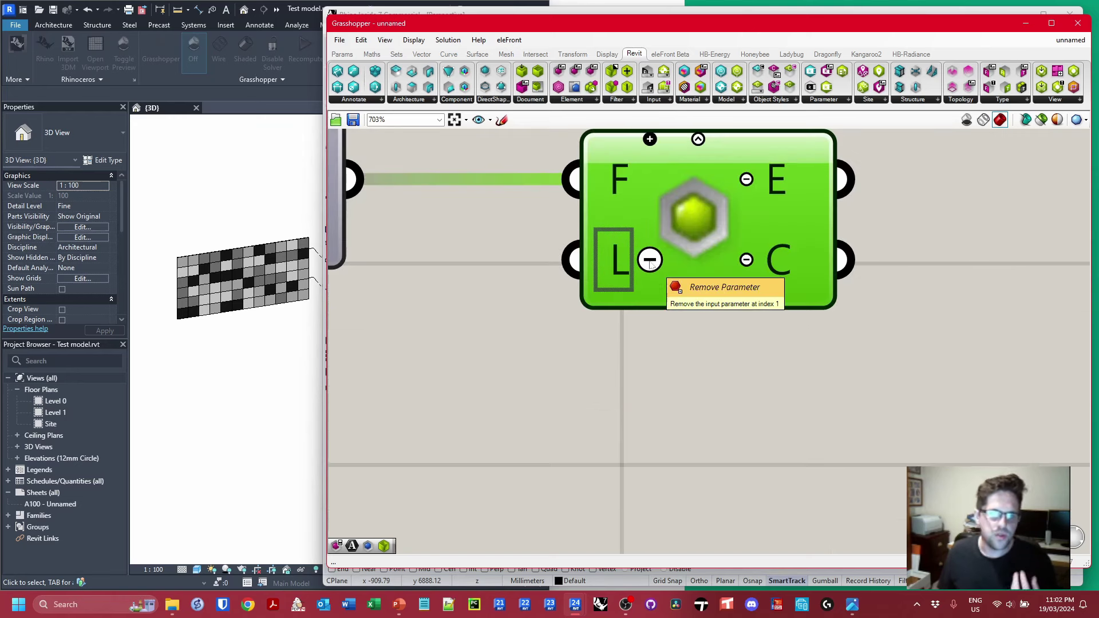
click(650, 260)
drag(679, 209, 561, 179)
click(758, 195)
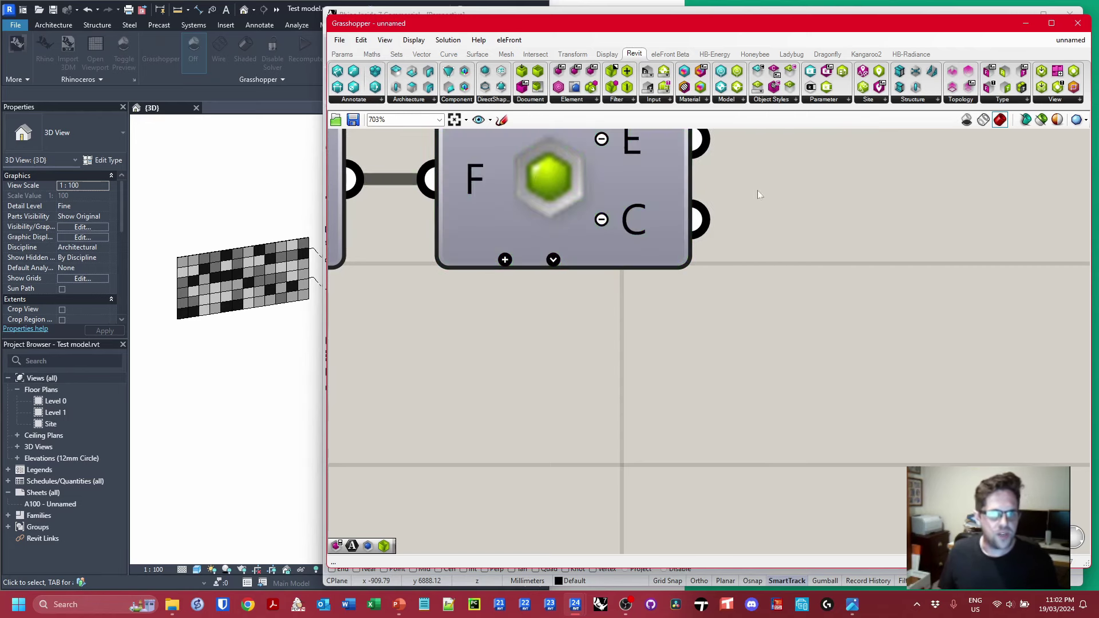
- Move and narrow the Grasshopper window to expose the Rhino viewport, and read the Query Elements component's E output list
drag(679, 27, 442, 39)
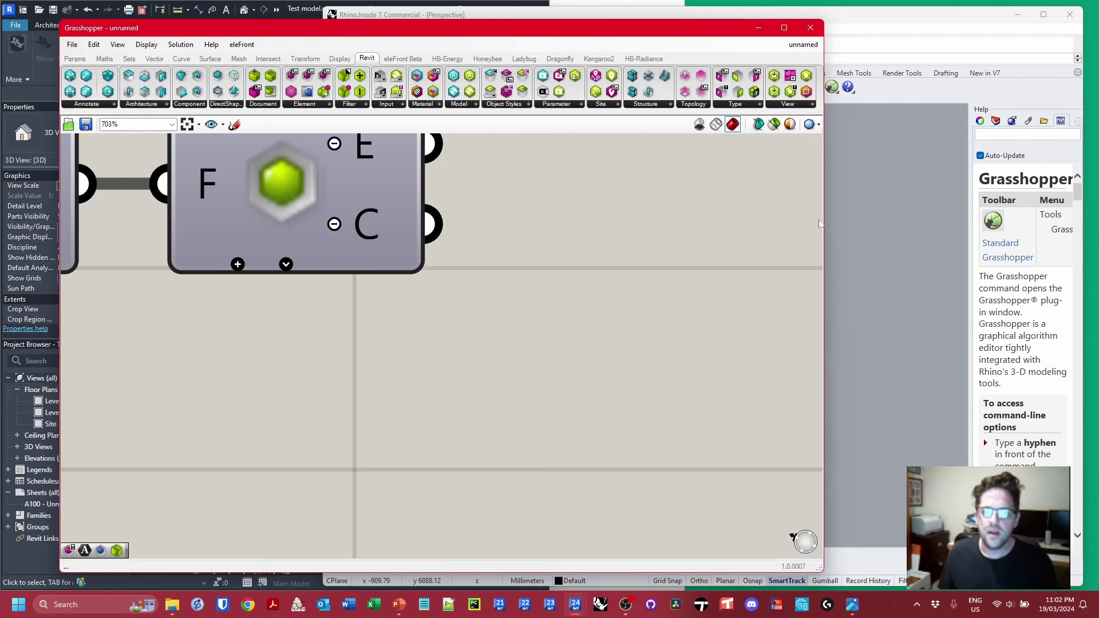
drag(823, 223, 572, 229)
right_drag(672, 245, 704, 291)
scroll(365, 369, down, 3)
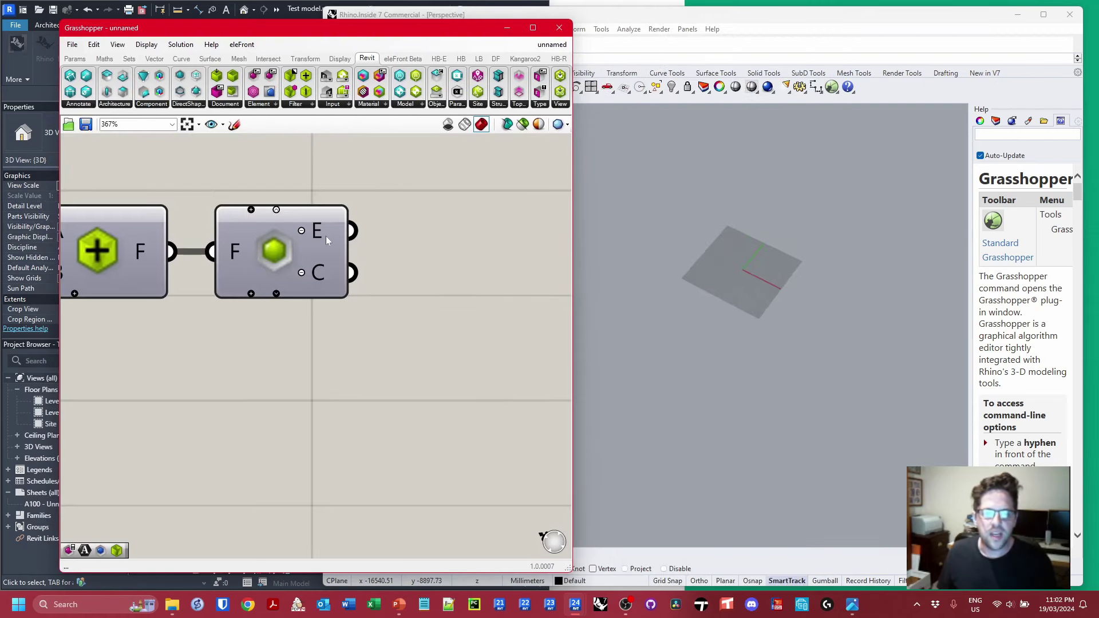
mouse_move(324, 229)
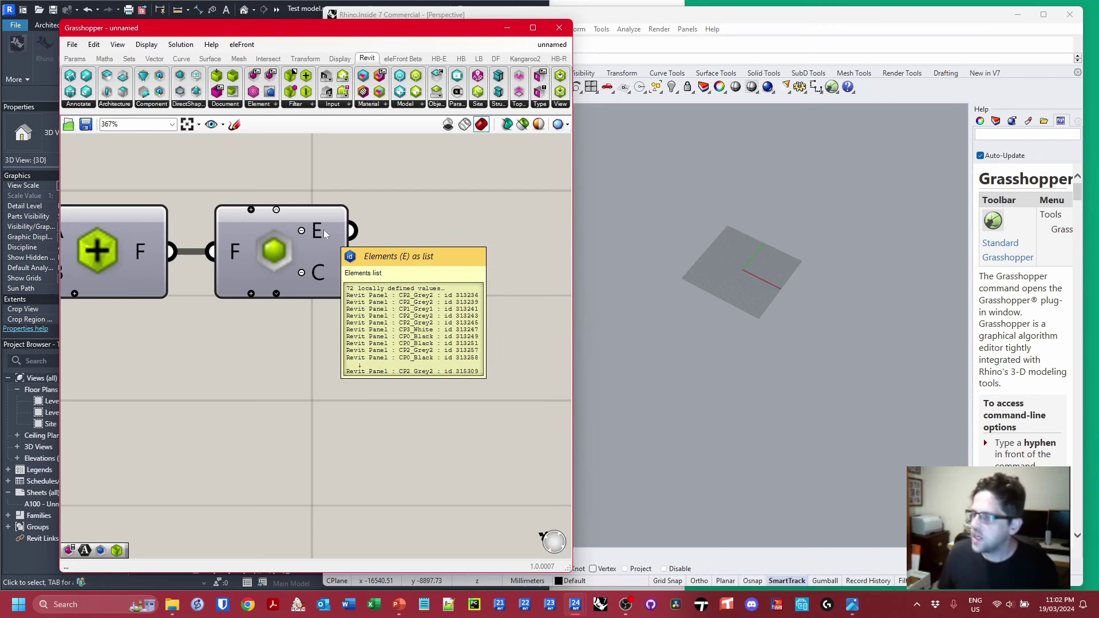
right_drag(493, 267, 389, 247)
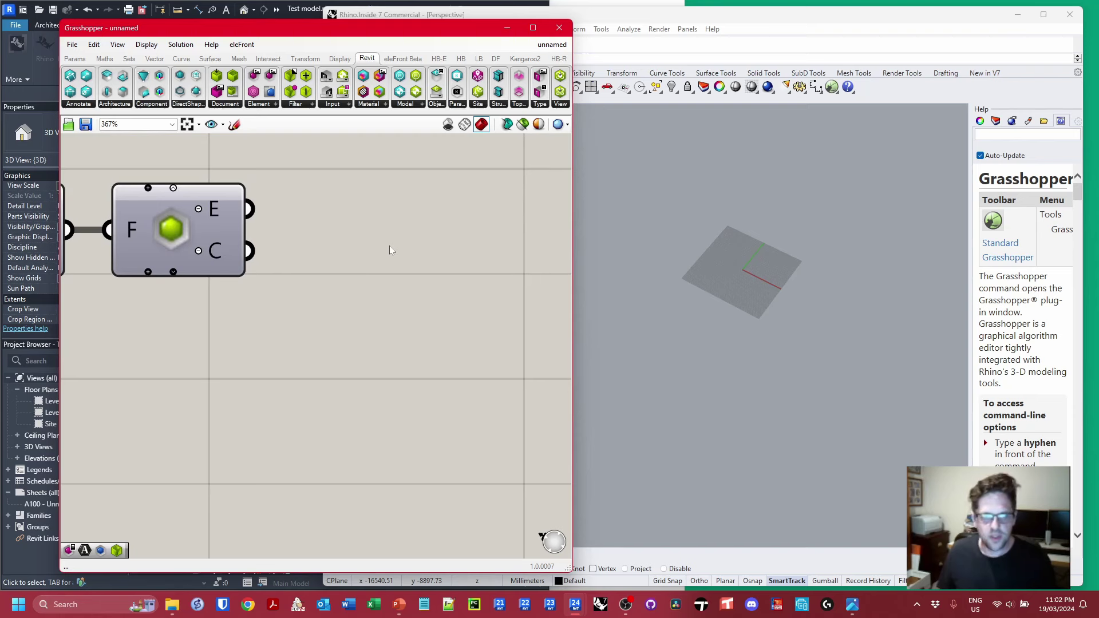
double_click(389, 246)
text(ge)
click(389, 245)
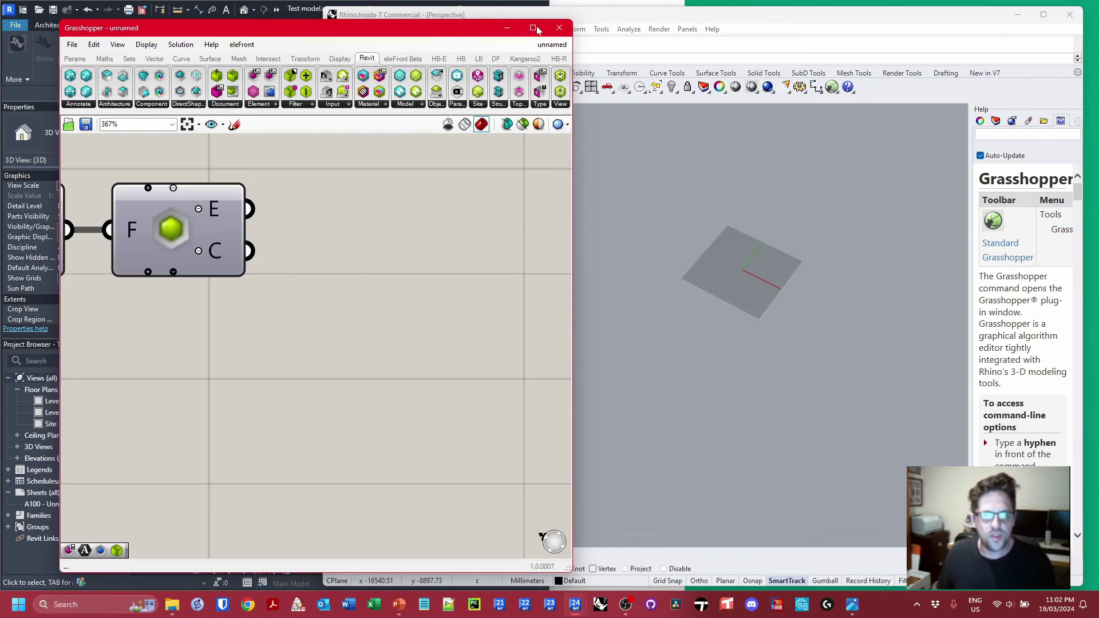
- Resize and reposition the Grasshopper window so it uses the full screen height beside the Rhino viewport
drag(574, 147, 680, 147)
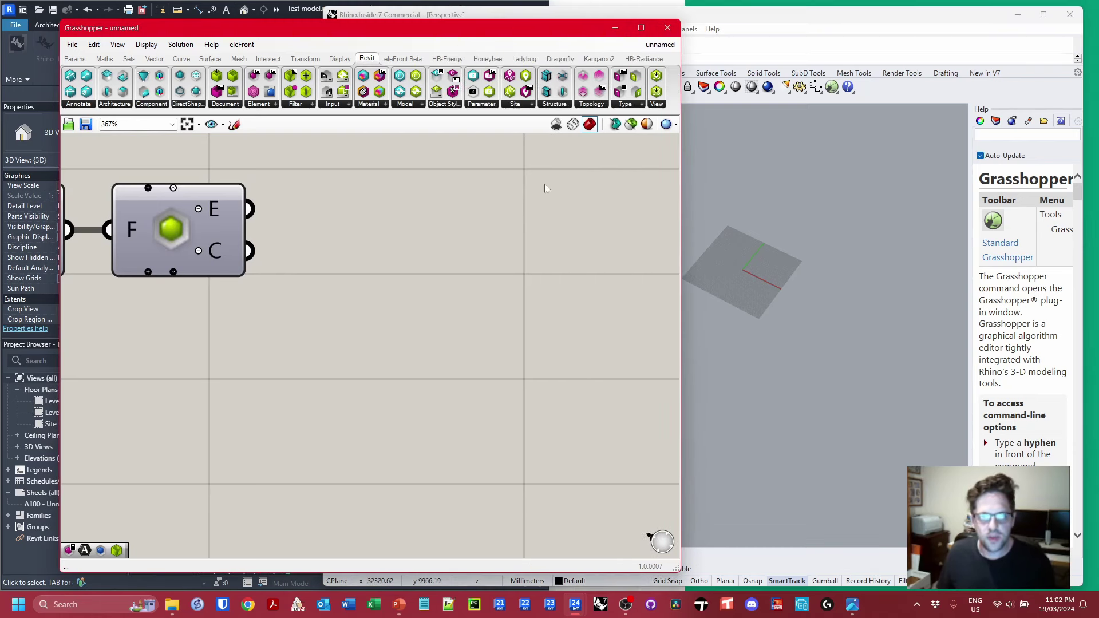
drag(116, 29, 1, 2)
drag(497, 294, 522, 567)
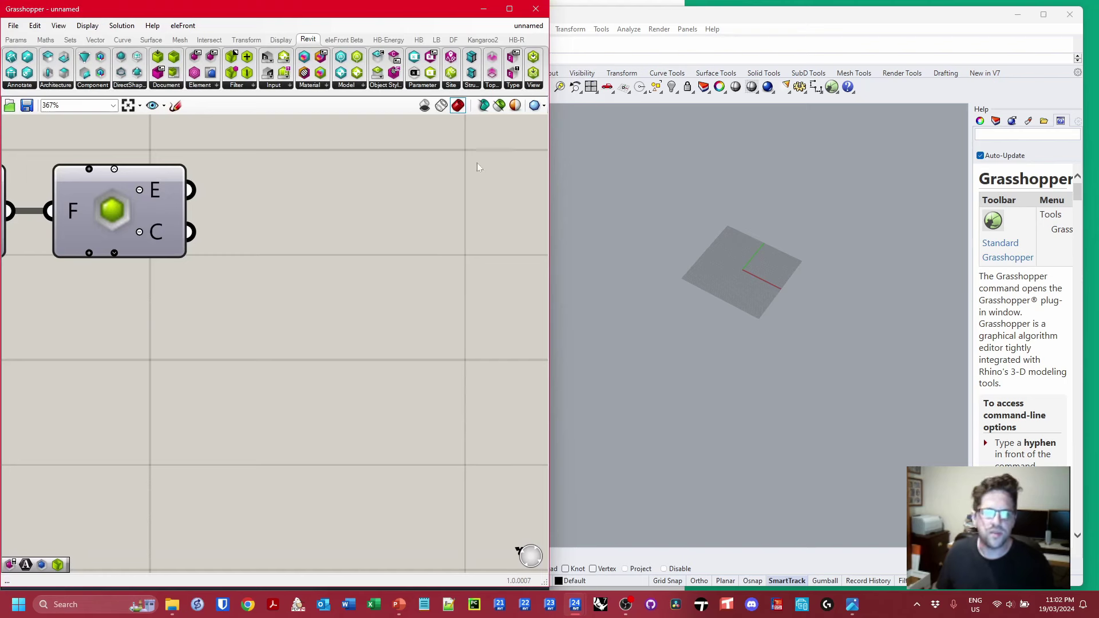
- Add an Element Geometry component, connect the queried elements to its E input, and place it below the query component
click(200, 86)
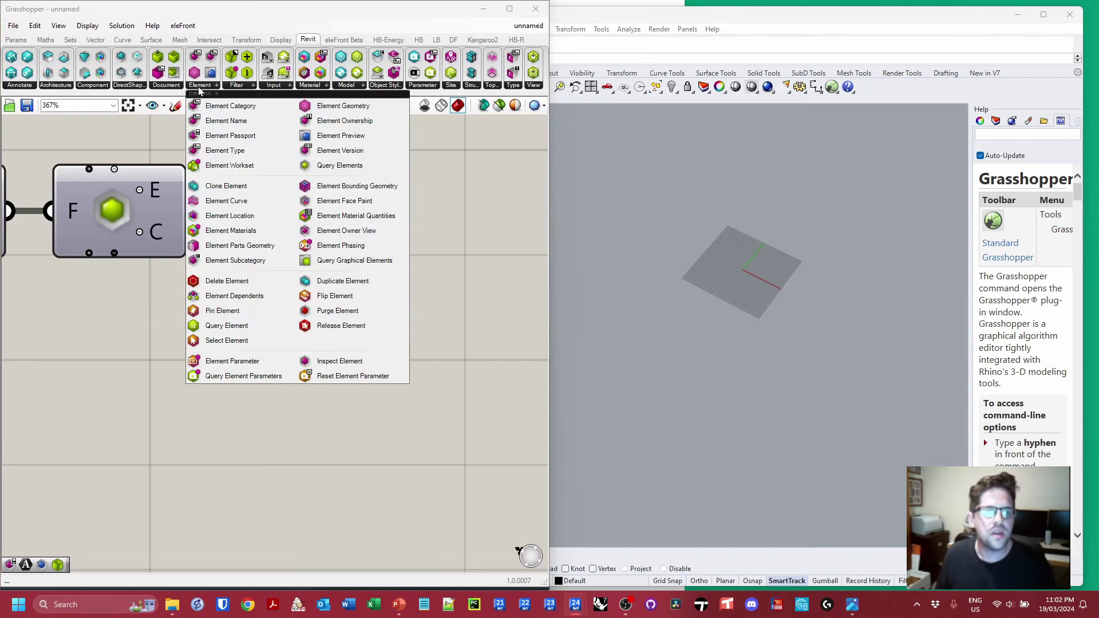
click(343, 111)
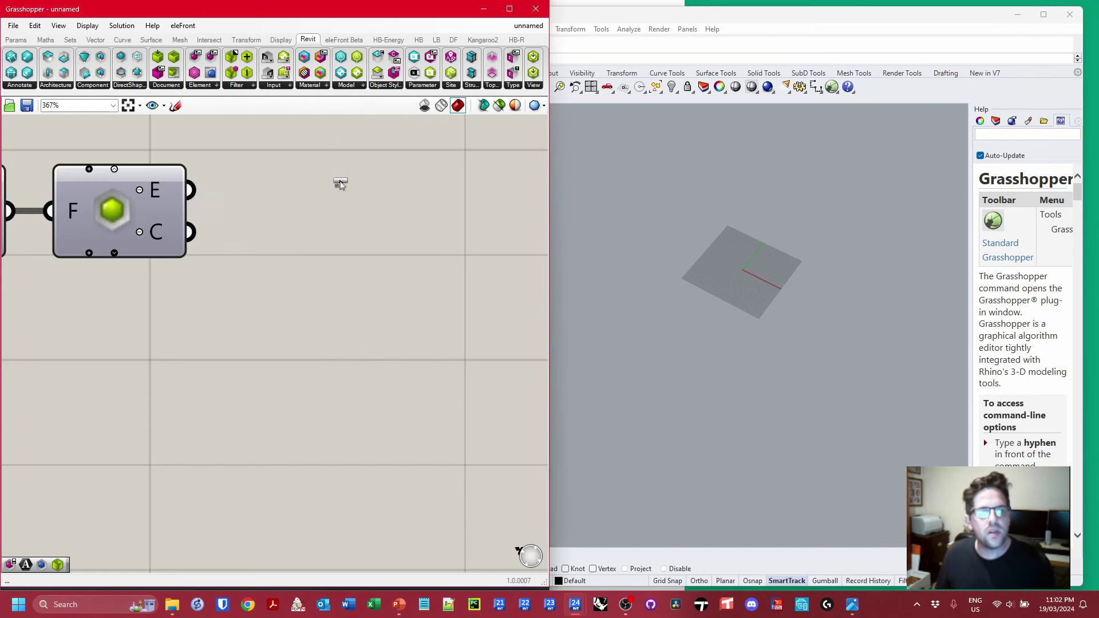
click(341, 223)
drag(190, 190, 265, 201)
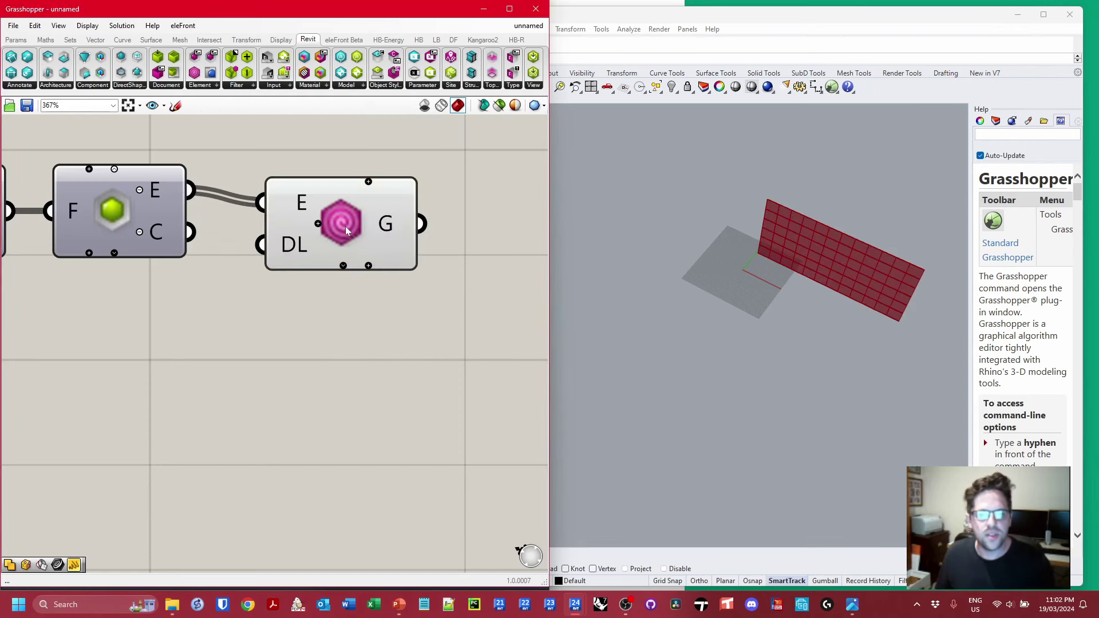
drag(345, 226, 399, 269)
right_drag(835, 338, 744, 231)
drag(395, 256, 415, 313)
right_drag(415, 313, 353, 192)
click(374, 315)
scroll(375, 320, down, 5)
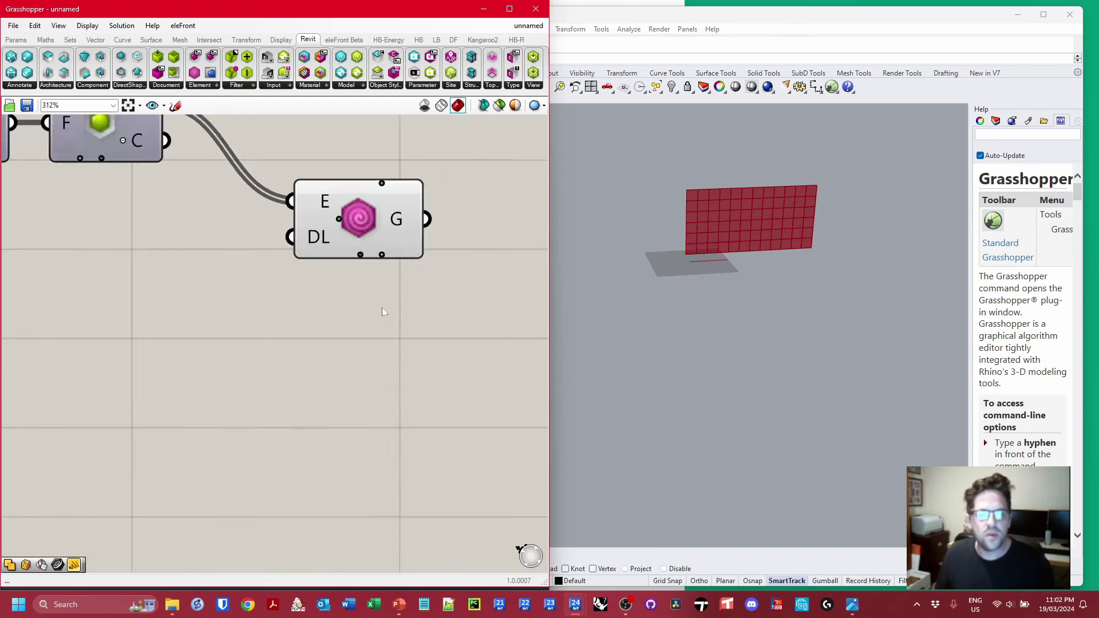
- Add an Element Location component below Element Geometry, connect the queried elements to its E input, and turn off its preview
double_click(345, 157)
text(locatio)
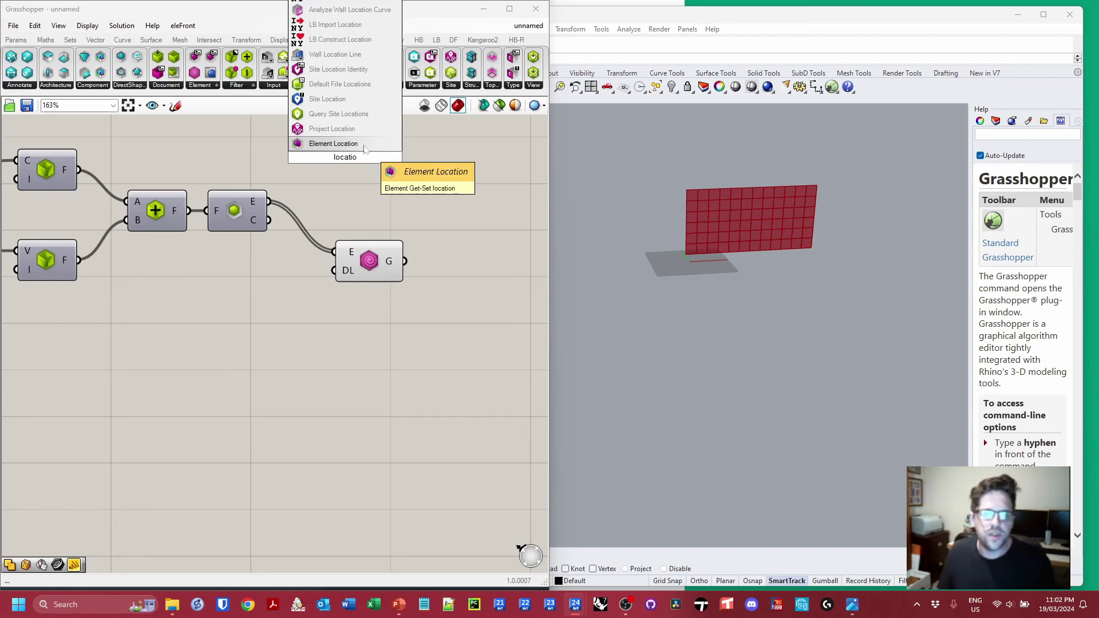
key(Return)
drag(343, 160, 378, 363)
drag(269, 203, 372, 330)
click(434, 316)
click(381, 343)
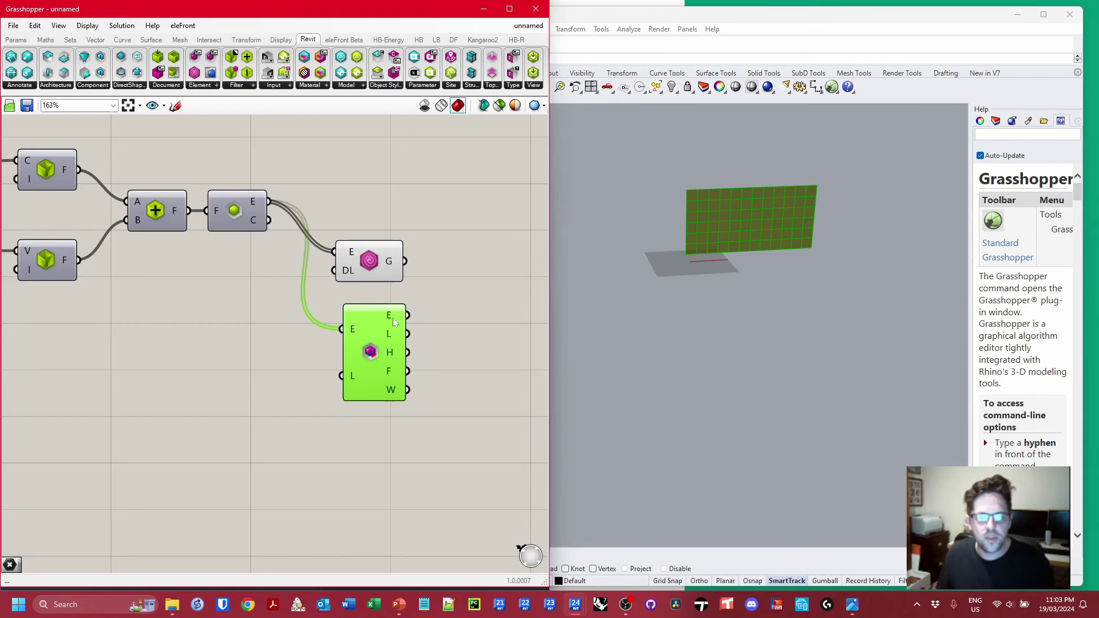
right_click(378, 349)
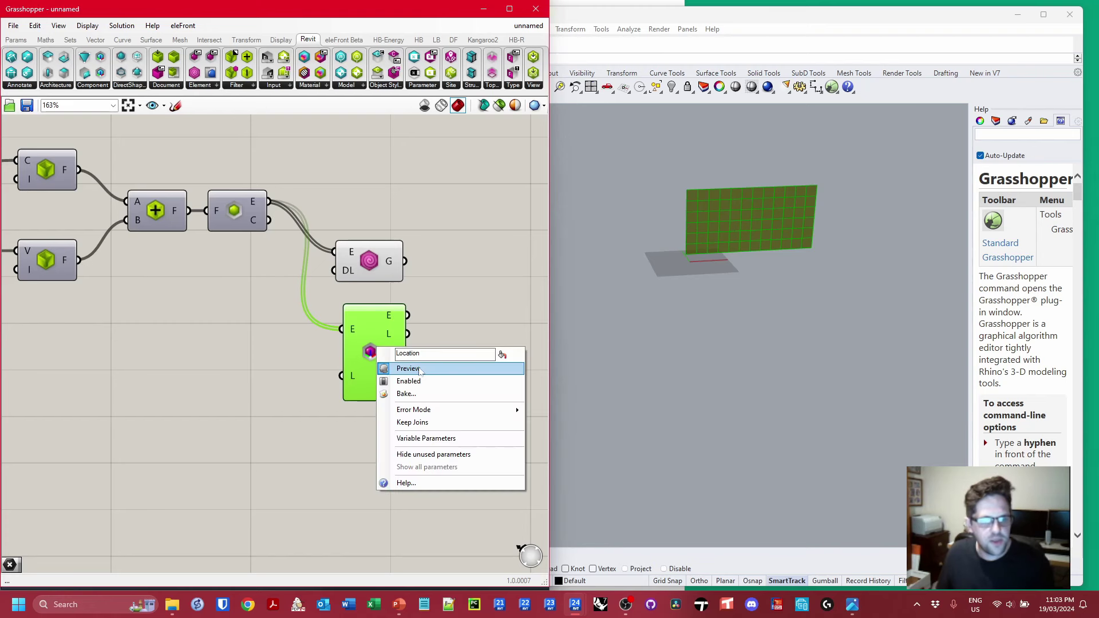
- Add a Point parameter, connect the Element Location's L output to it, and align it with that output
right_drag(458, 336, 368, 321)
double_click(393, 309)
text(pt)
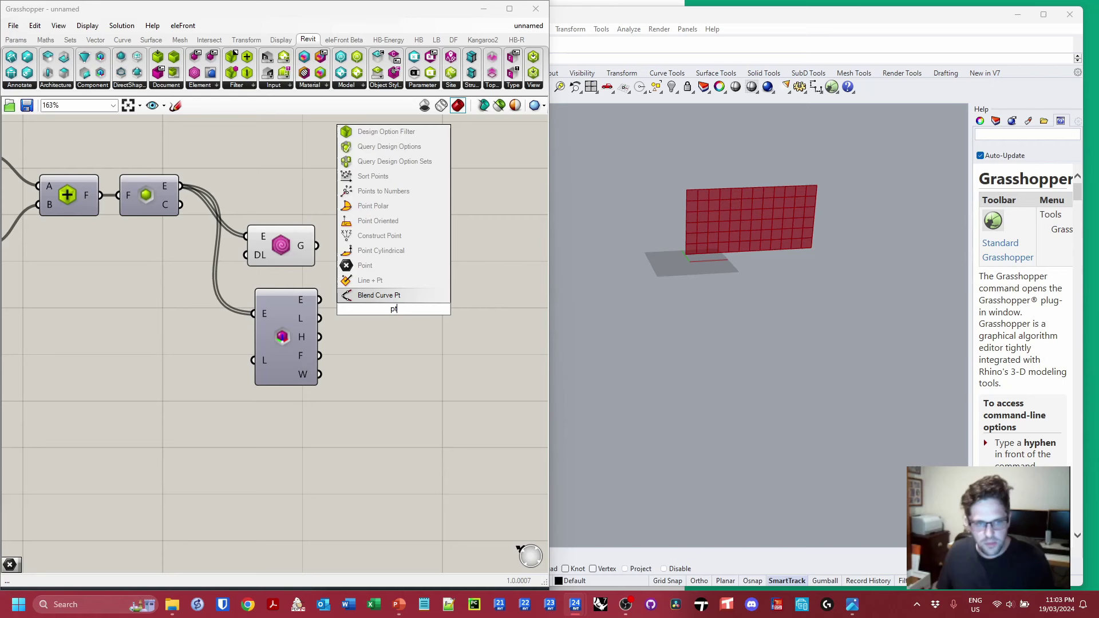
click(364, 265)
drag(318, 318, 369, 310)
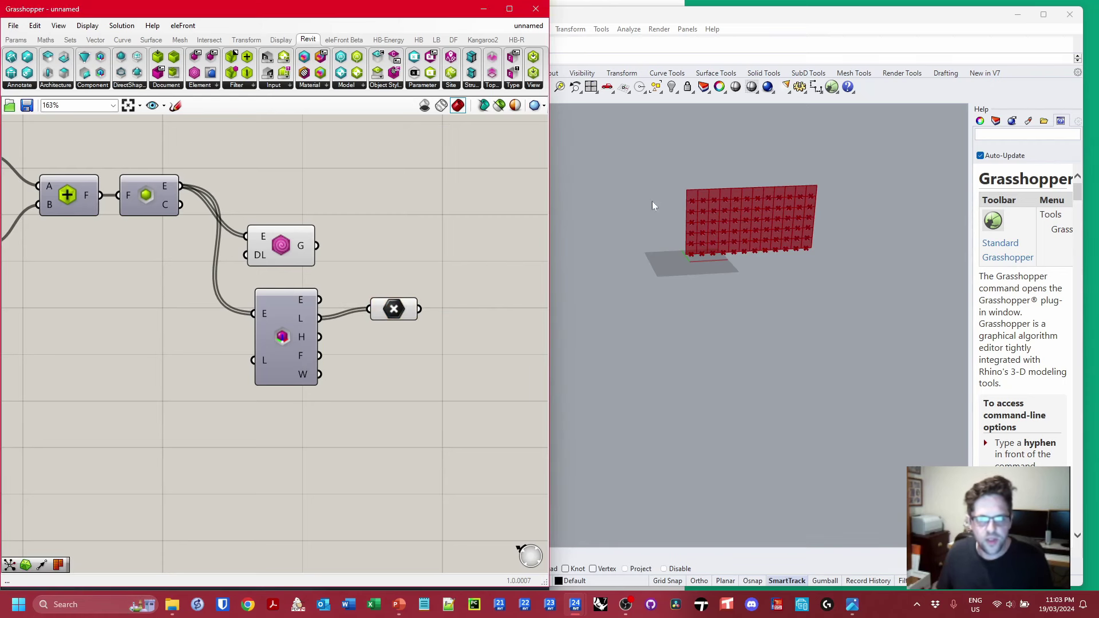
scroll(702, 211, up, 3)
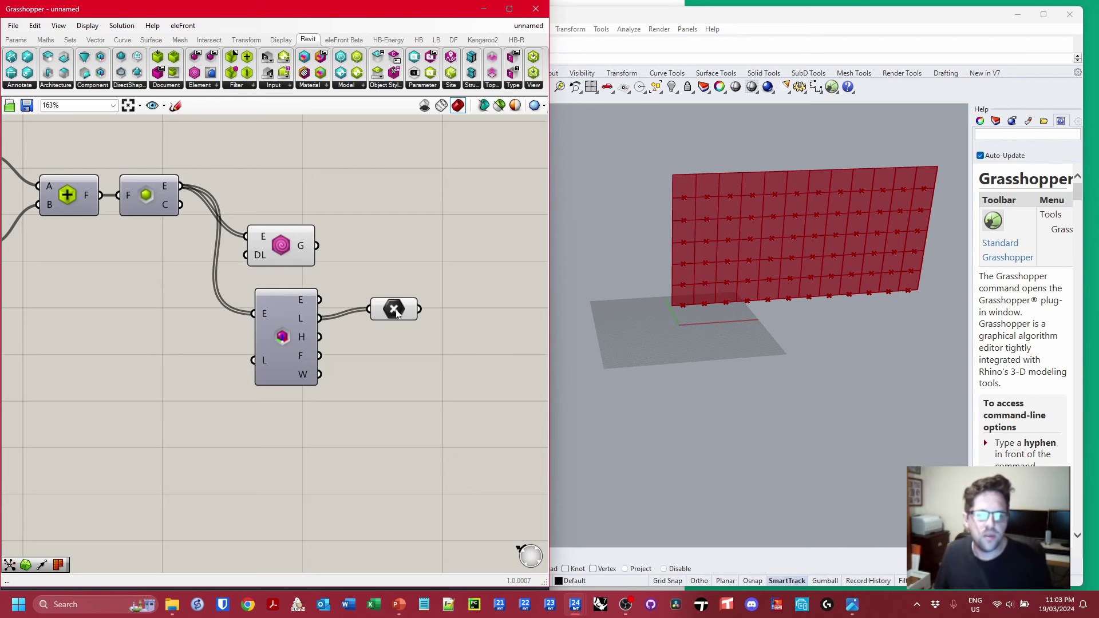
drag(396, 312, 395, 321)
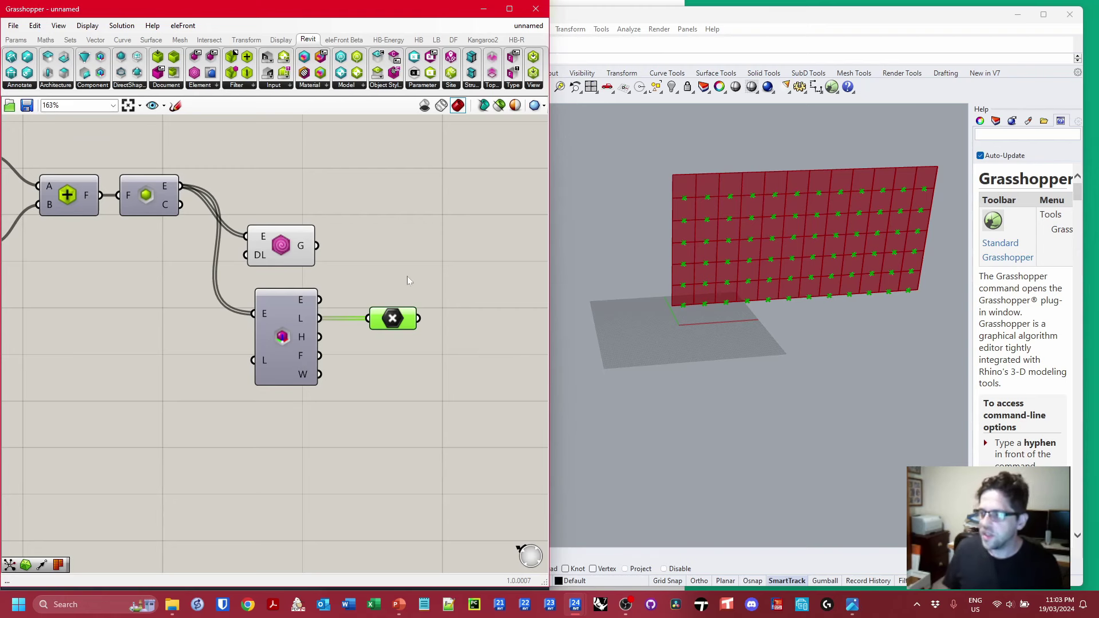
- Add a Bounding Box component, connect the location points to its C input, and enable its Union Box option
right_drag(429, 370, 299, 272)
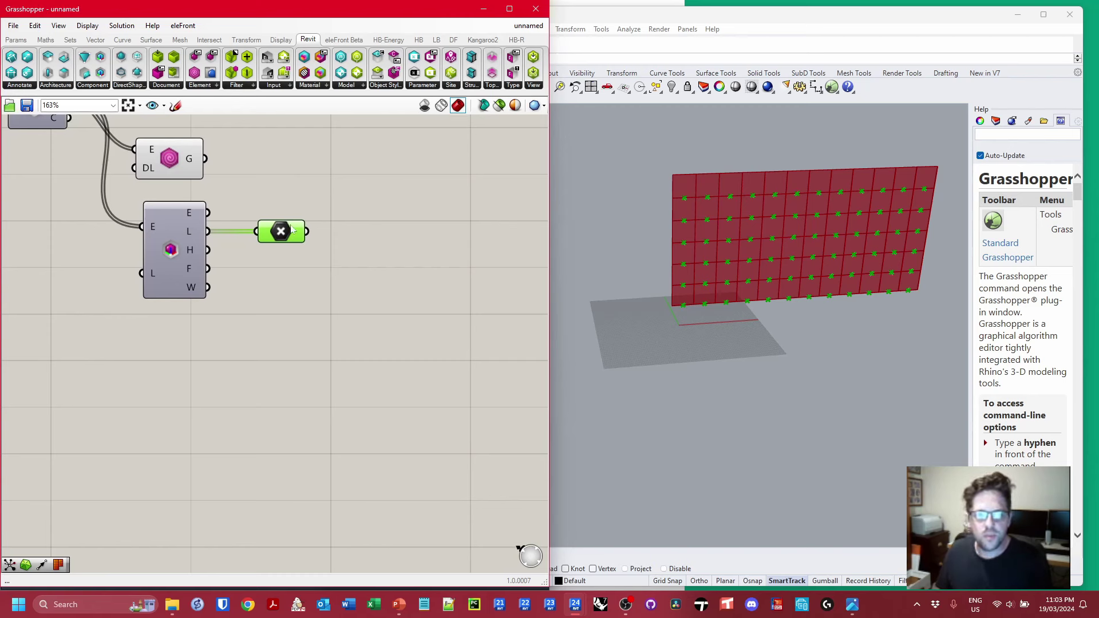
double_click(369, 273)
text(bb)
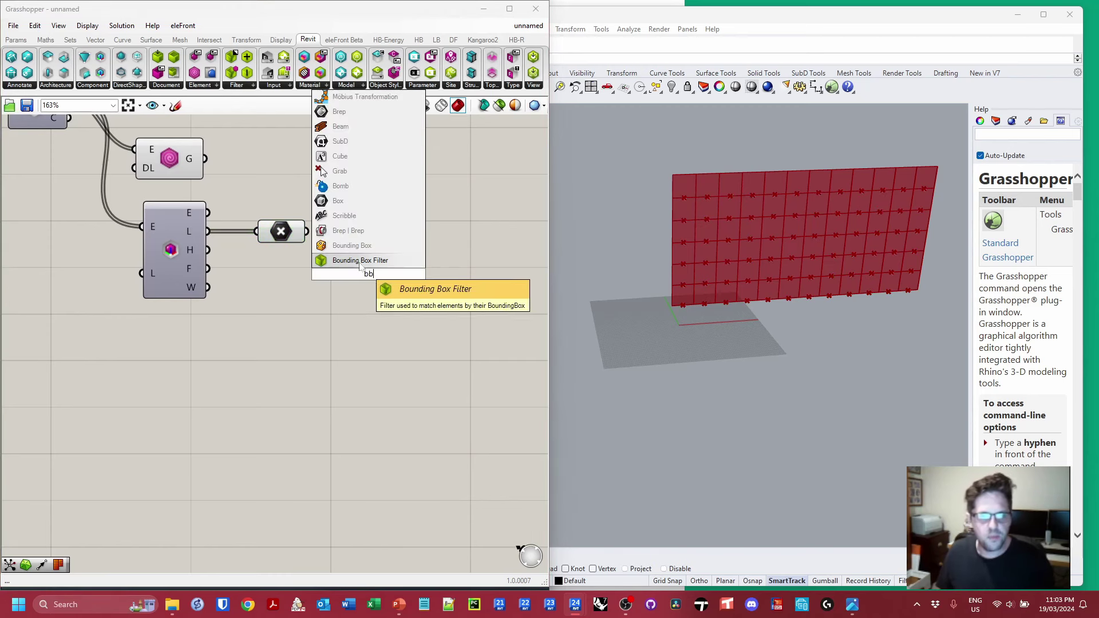
click(347, 247)
drag(308, 231, 336, 265)
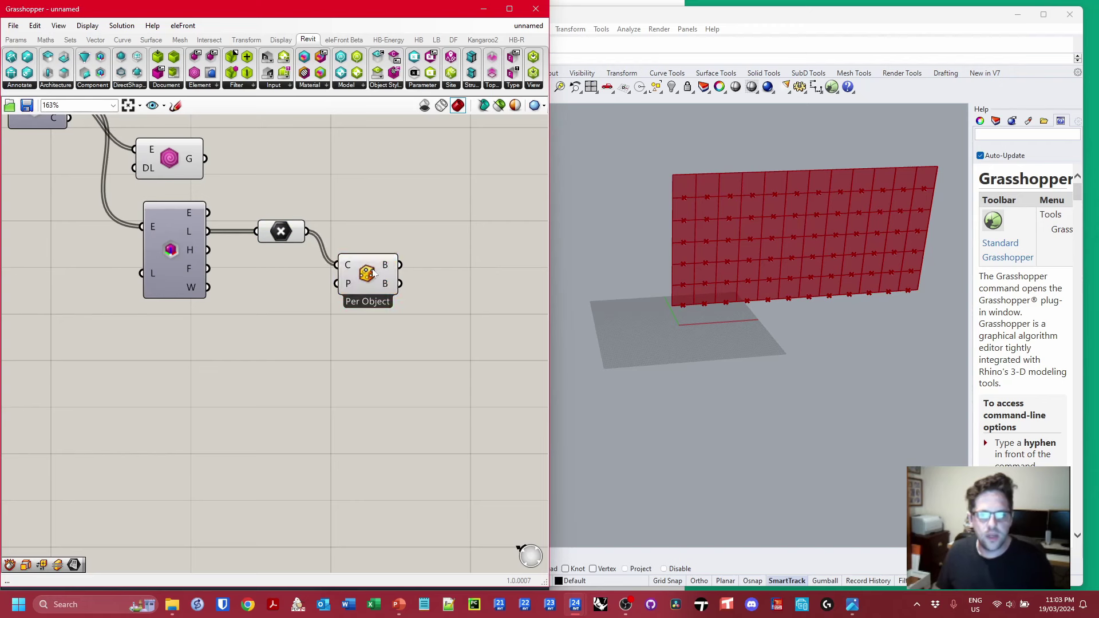
right_click(373, 279)
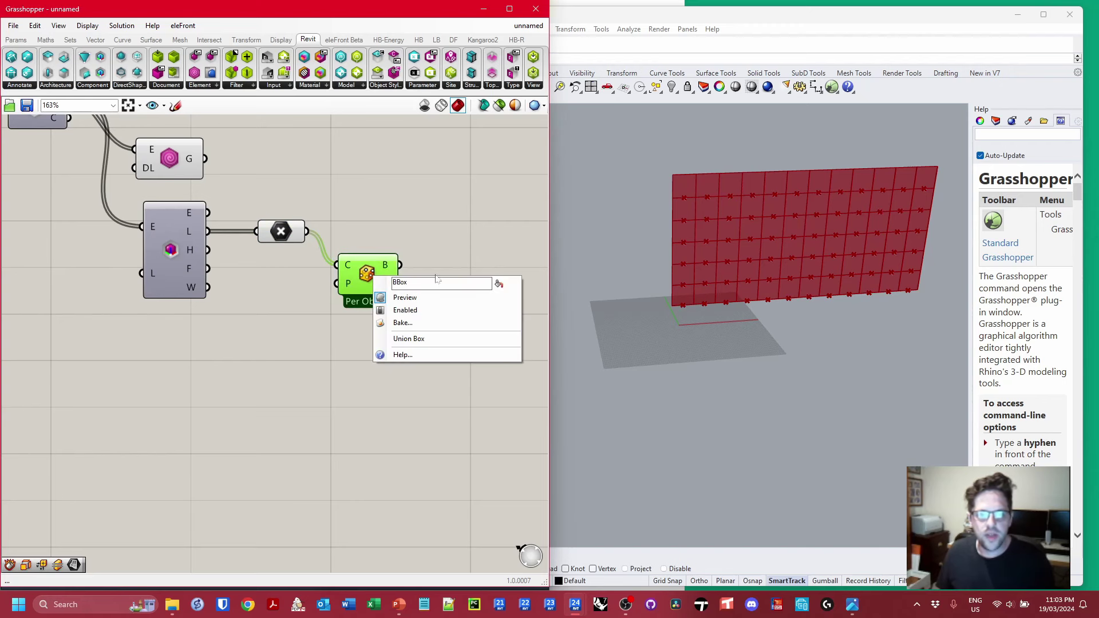
click(444, 337)
right_drag(447, 341, 375, 332)
drag(295, 272, 338, 336)
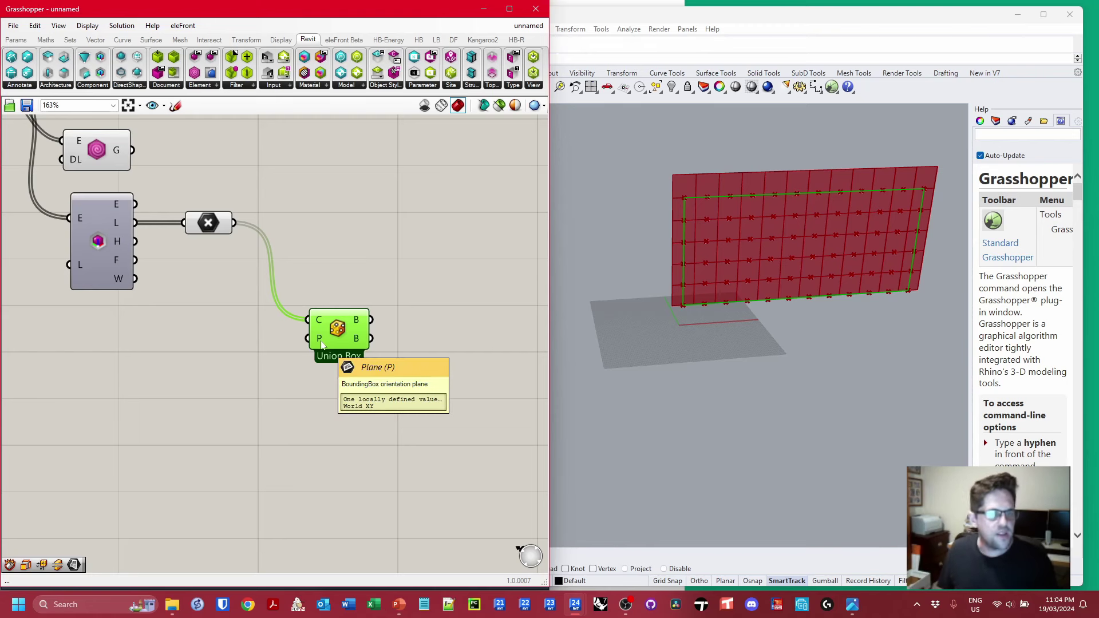
- Add a Deconstruct Brep component, connect the Bounding Box's upper B output to it, and turn off the Bounding Box preview
right_drag(426, 266, 270, 185)
double_click(365, 199)
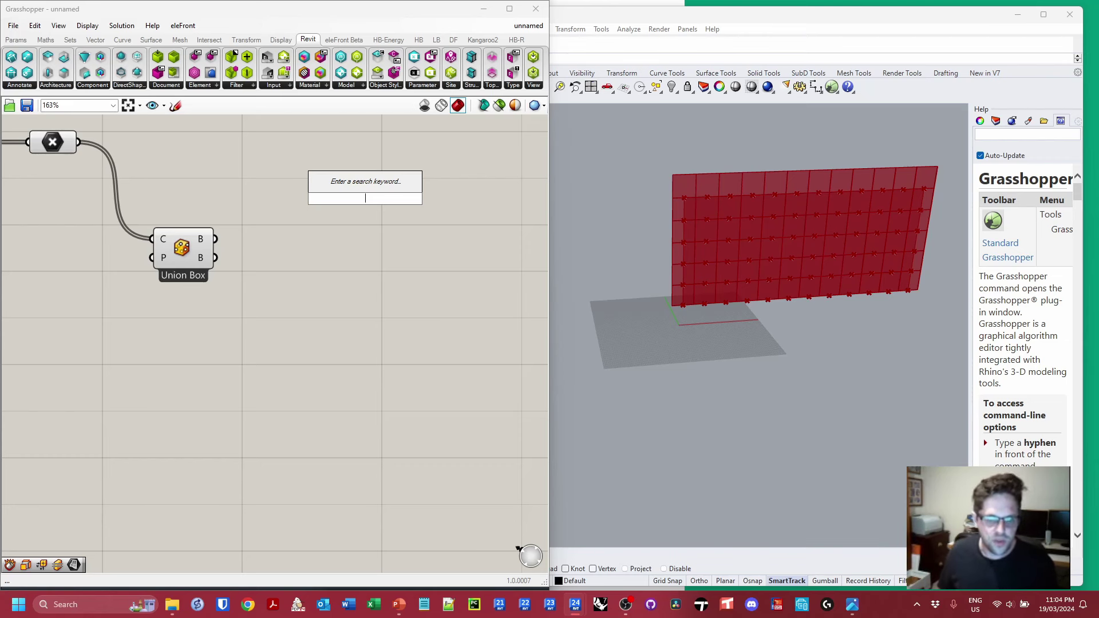
text(deconstrct)
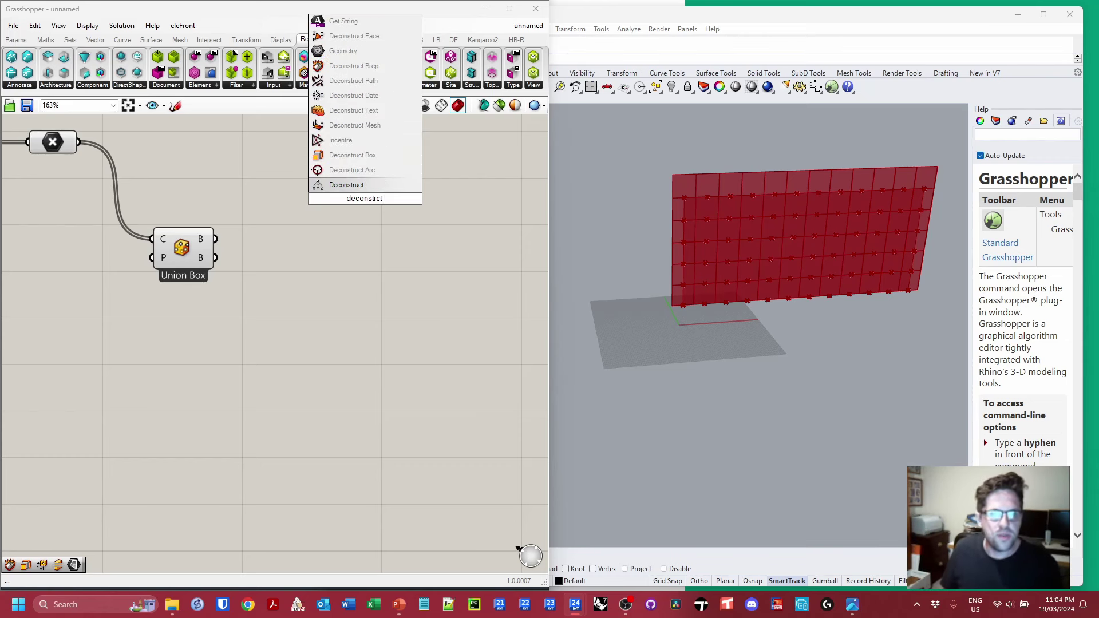
click(375, 100)
drag(361, 198, 325, 236)
drag(216, 239, 278, 238)
right_click(178, 251)
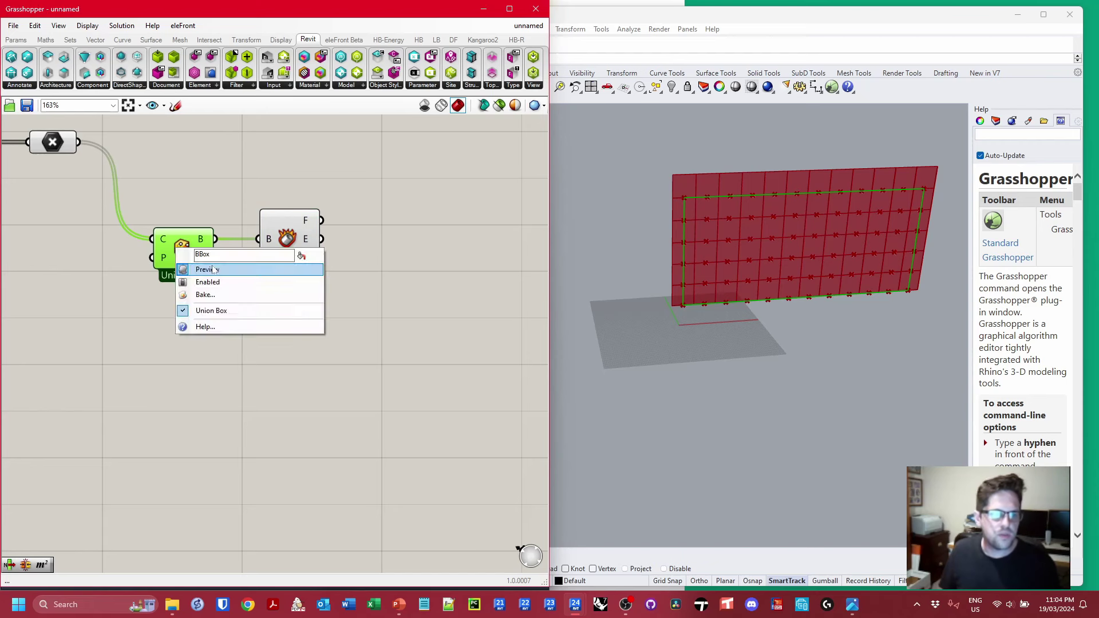
click(213, 270)
mouse_move(309, 223)
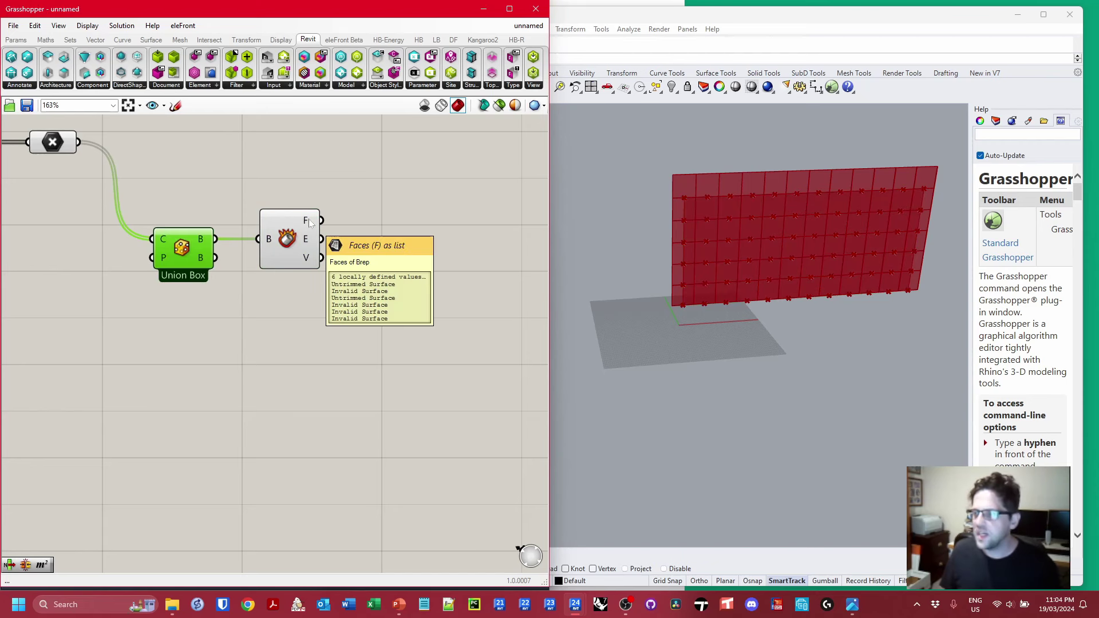
- Add an Area component, connect the Deconstruct Brep's F output to its G input, and turn off its preview
right_drag(447, 243, 369, 252)
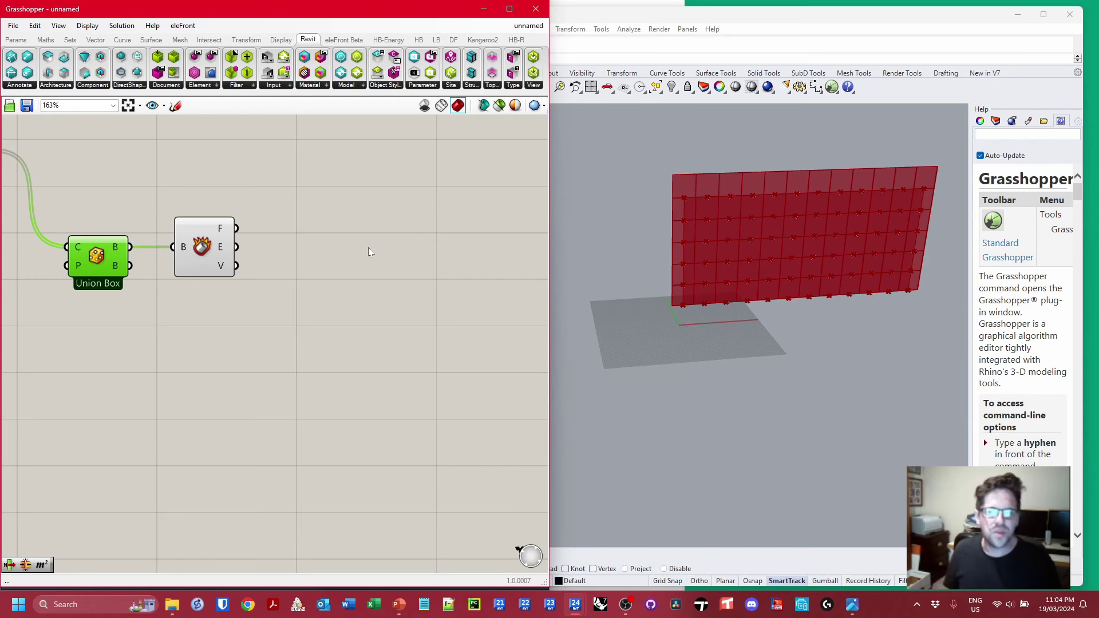
double_click(320, 244)
text(area)
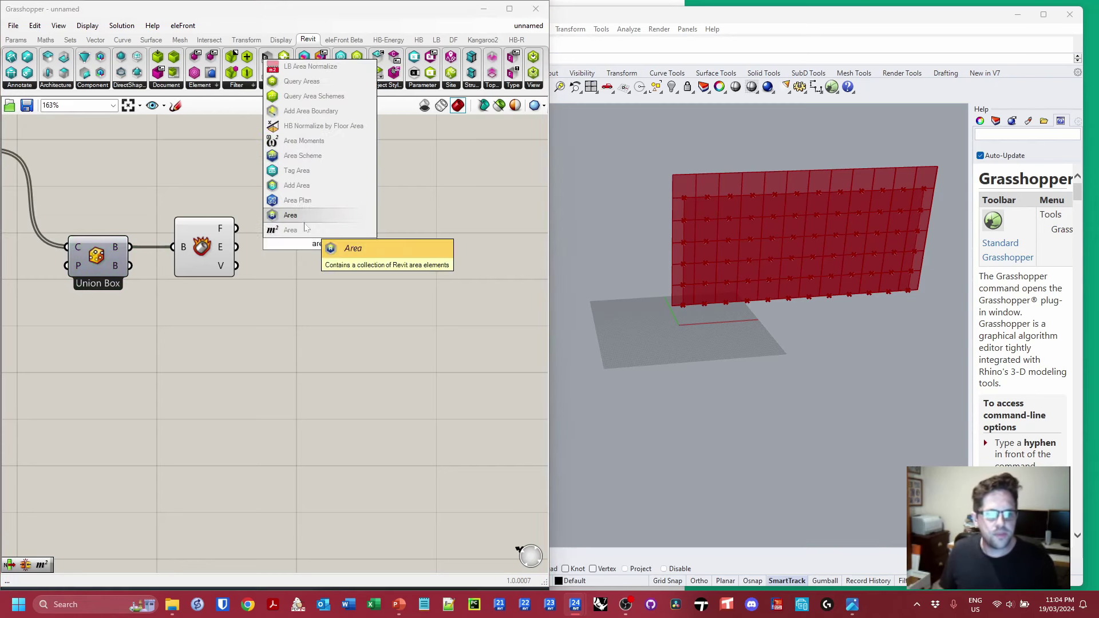
key(Return)
drag(239, 228, 319, 287)
mouse_move(343, 280)
right_click(319, 287)
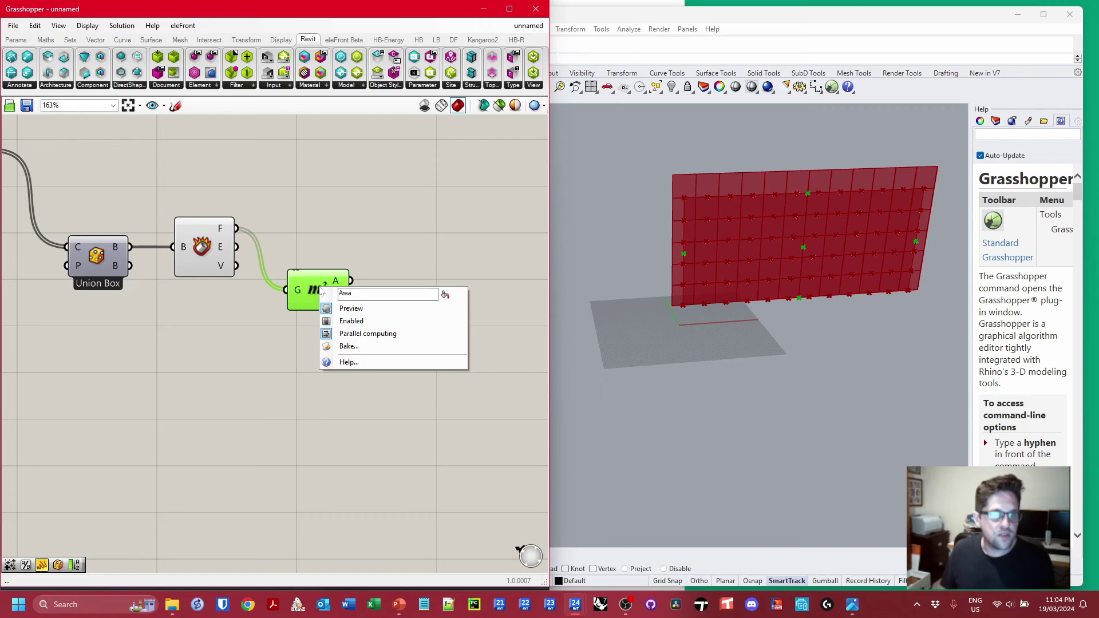
click(351, 308)
- Add a Sort List component and connect the face areas to K and the brep faces to A
double_click(369, 269)
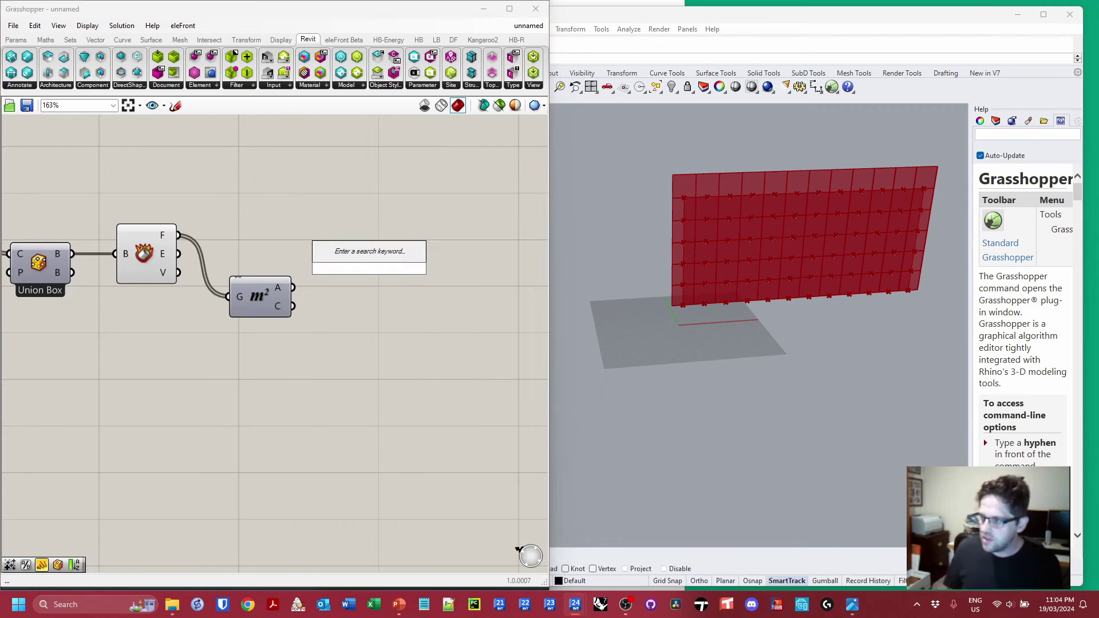
text(sort)
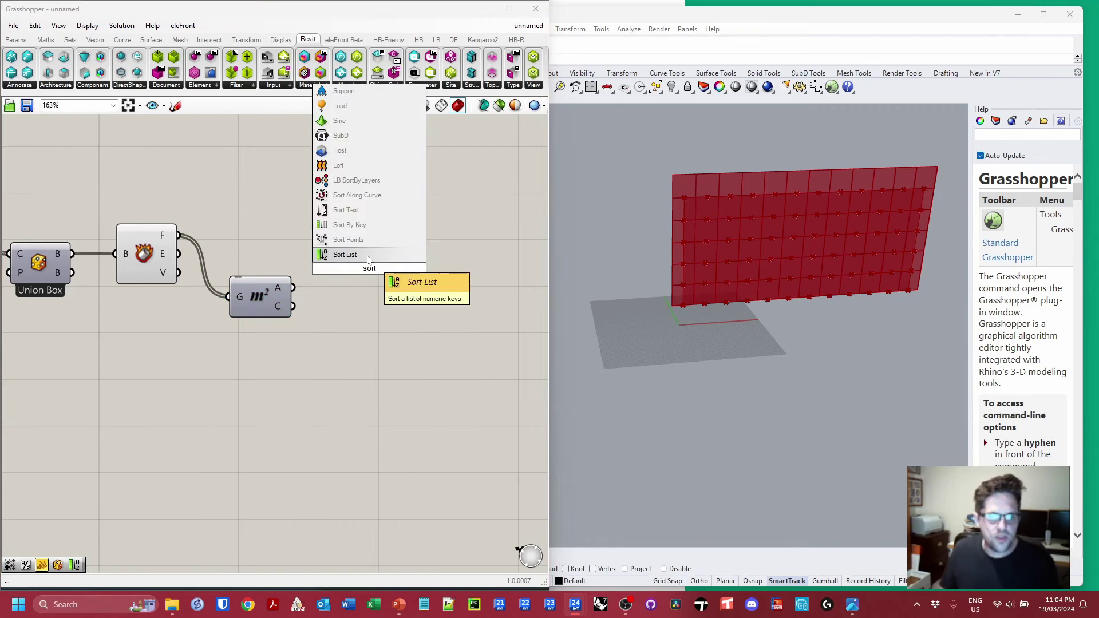
click(386, 254)
drag(293, 288, 400, 232)
drag(180, 236, 373, 237)
mouse_move(367, 241)
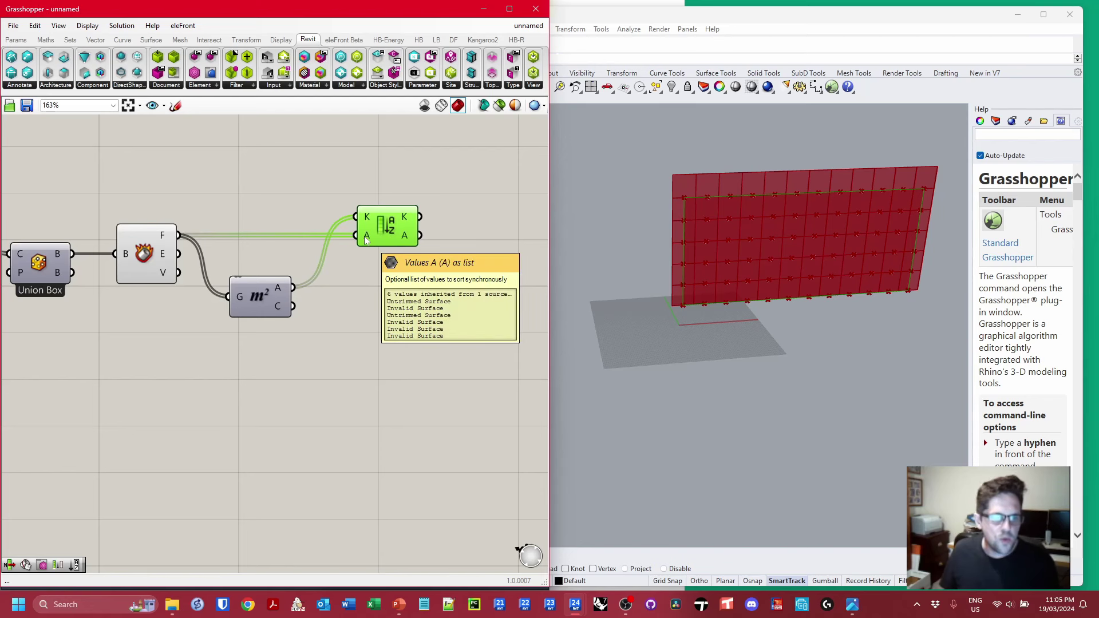
drag(273, 297, 273, 273)
right_drag(378, 261, 268, 264)
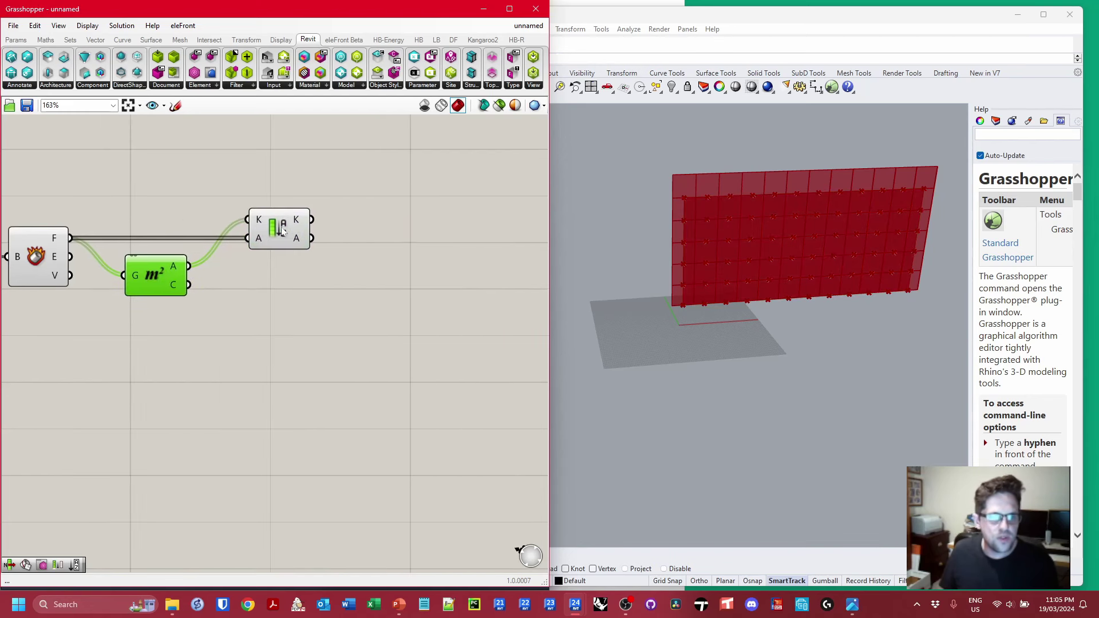
- Add a List Item component and connect the Sort List's sorted A output to its L input
right_click(277, 227)
click(379, 221)
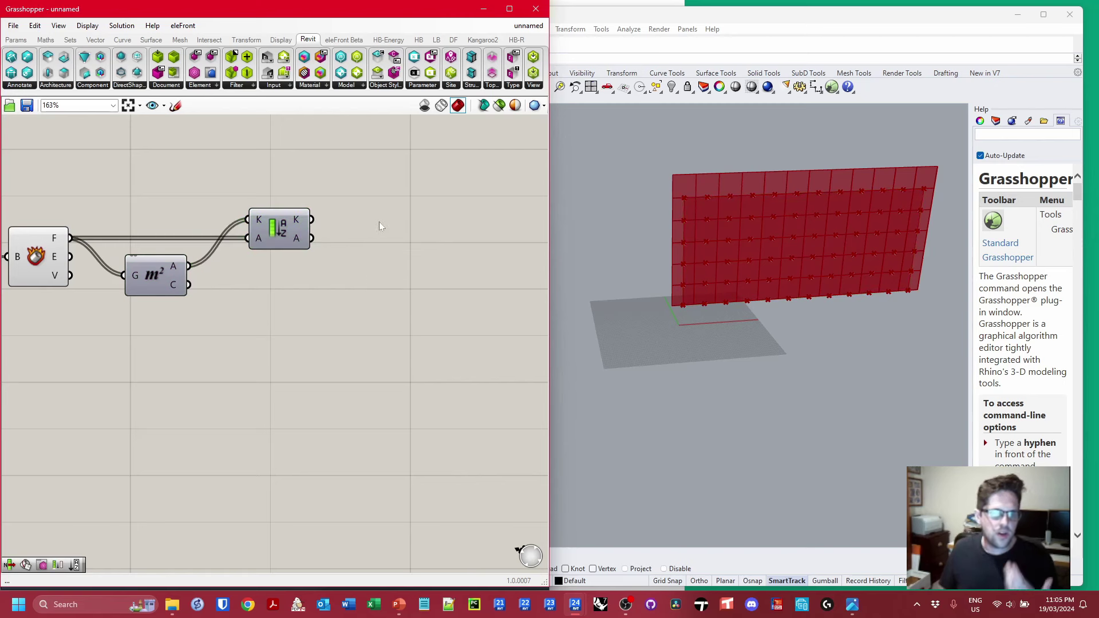
double_click(379, 221)
text(list ite)
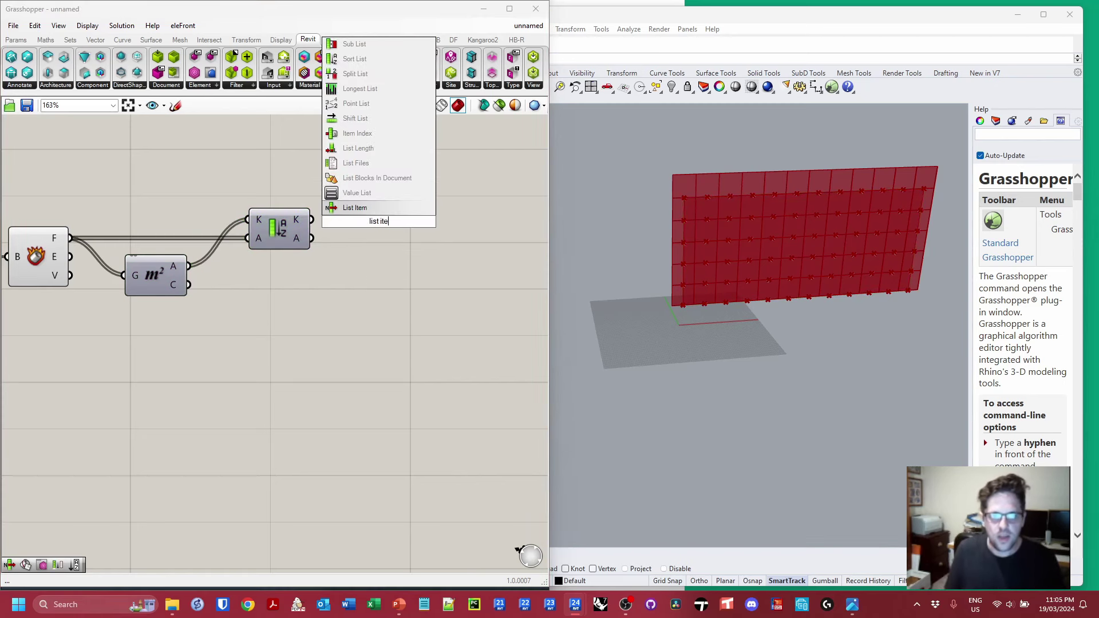
click(355, 163)
drag(311, 238, 383, 245)
- Add a panel containing -1, connect it to the List Item's index input, and place it below Sort List
double_click(389, 186)
text(-1)
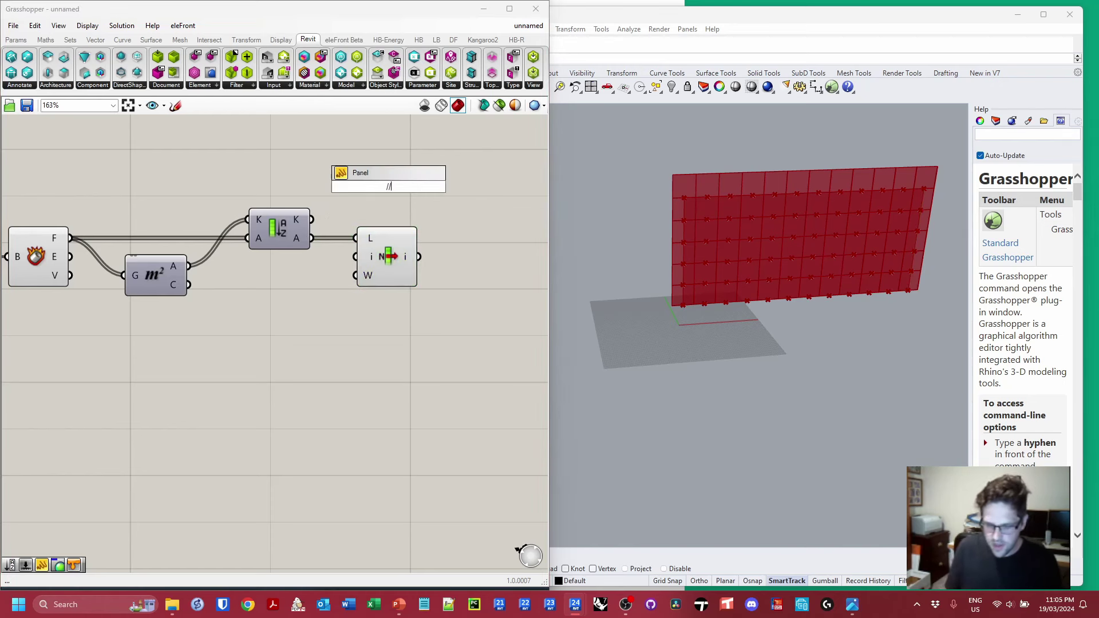
key(Return)
drag(383, 196, 356, 258)
click(356, 197)
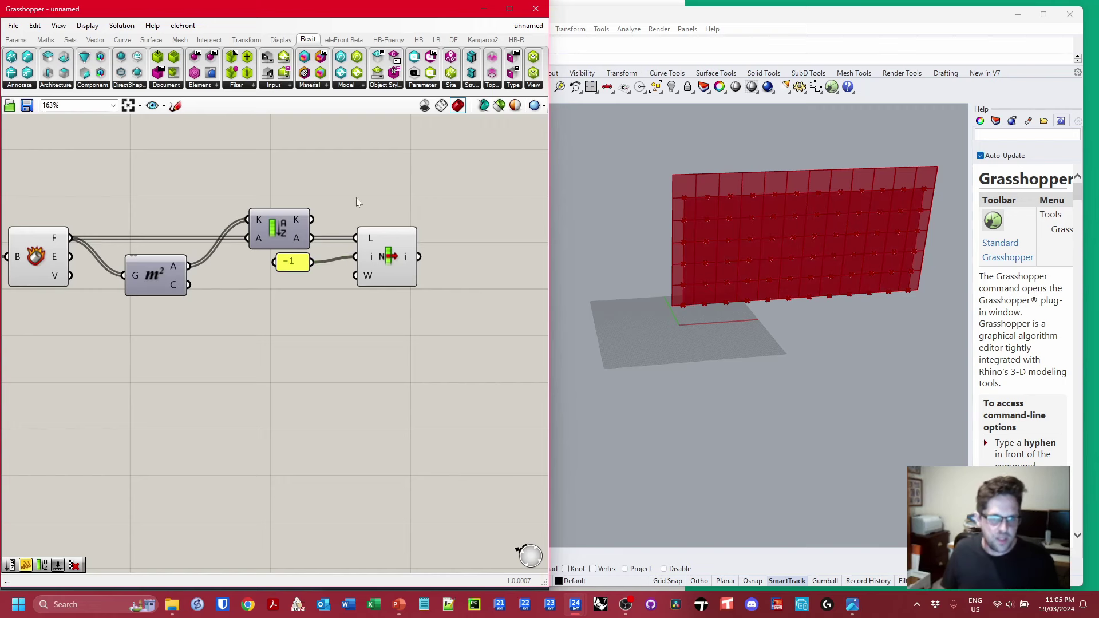
- Turn off the Deconstruct Brep preview and select the List Item component to check its extracted face in the viewport
click(390, 246)
right_drag(166, 201, 274, 190)
click(142, 243)
right_click(141, 245)
click(166, 263)
right_drag(380, 283, 191, 282)
click(306, 246)
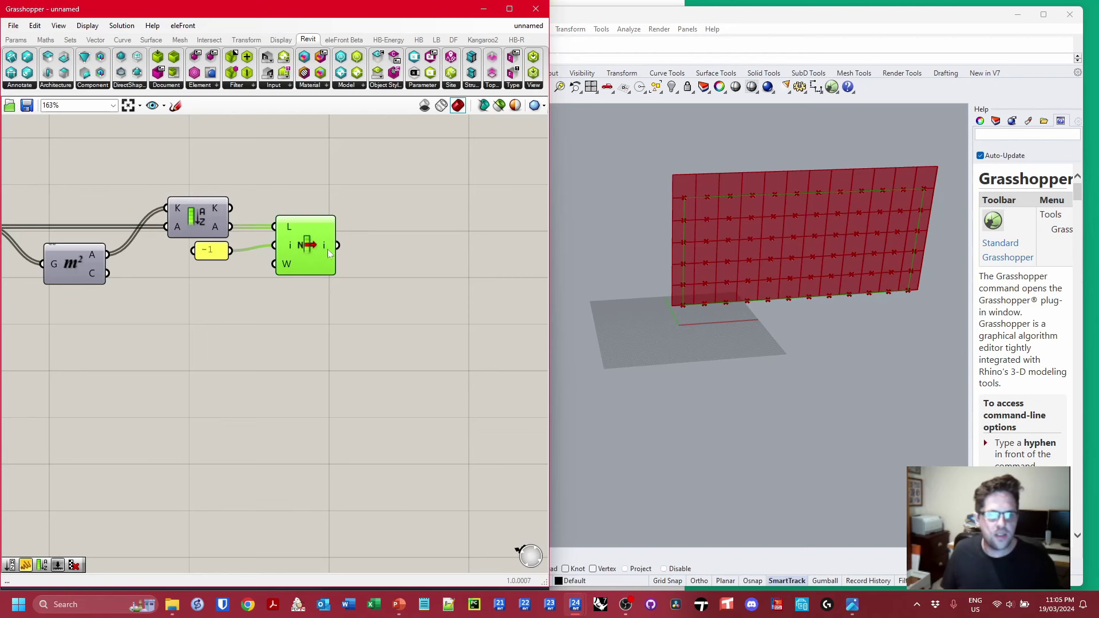
mouse_move(329, 254)
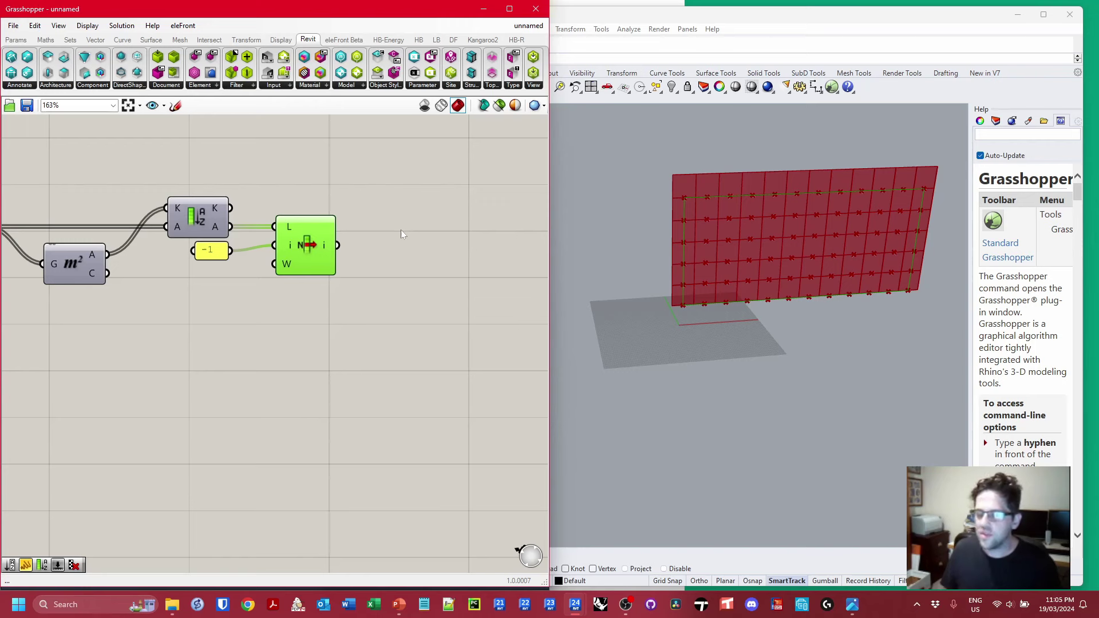
- Add a Surface Closest Point component beyond List Item and reparameterize its S input
double_click(420, 207)
text(closest poi)
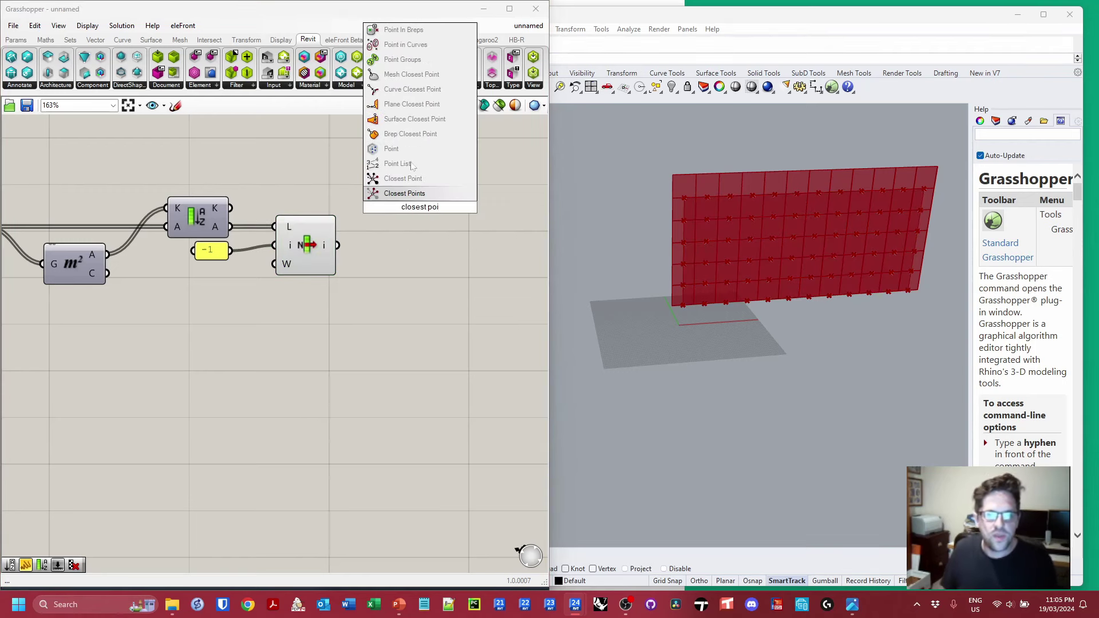
click(416, 119)
click(411, 207)
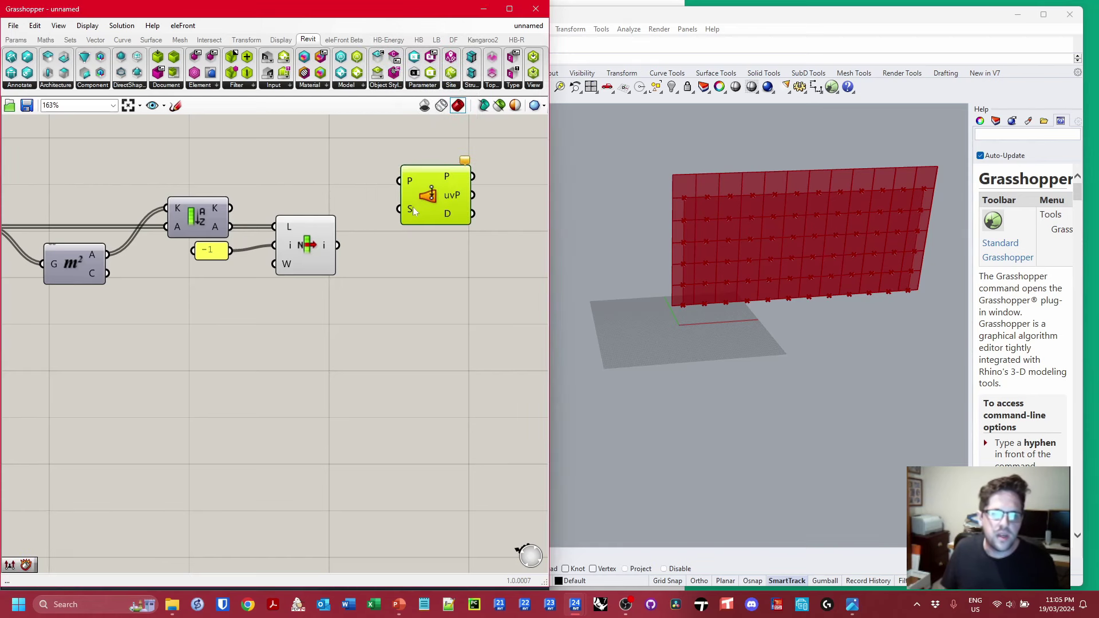
right_click(413, 208)
click(443, 337)
drag(431, 200, 450, 188)
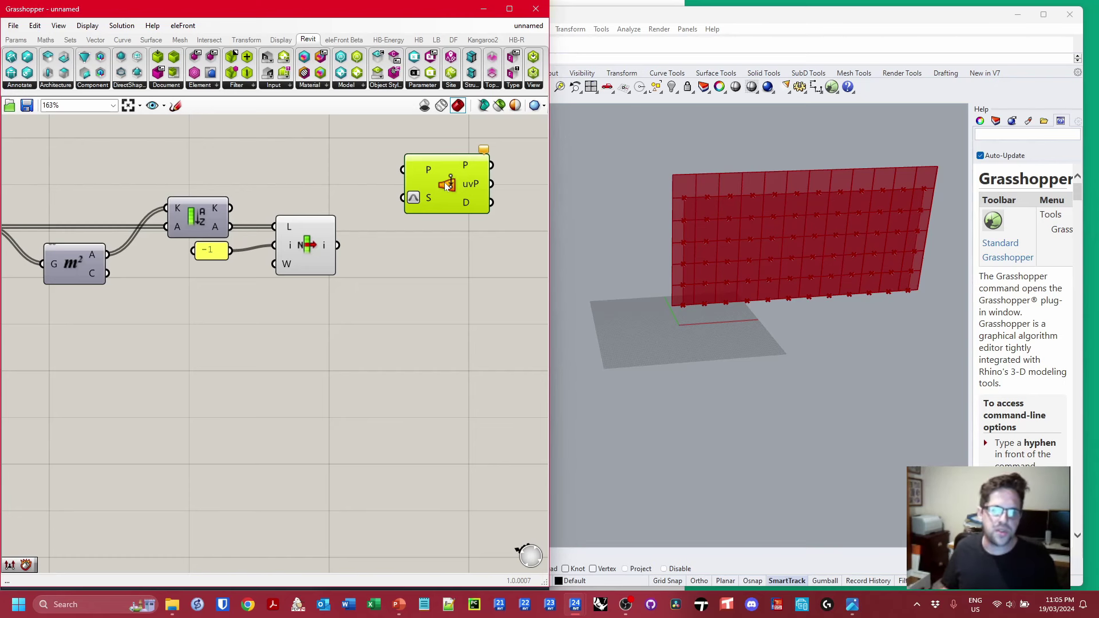
- Connect the location points to Surface Closest Point's P input and the List Item's face to its S input
right_drag(382, 234, 485, 240)
drag(440, 252, 505, 179)
scroll(504, 200, down, 3)
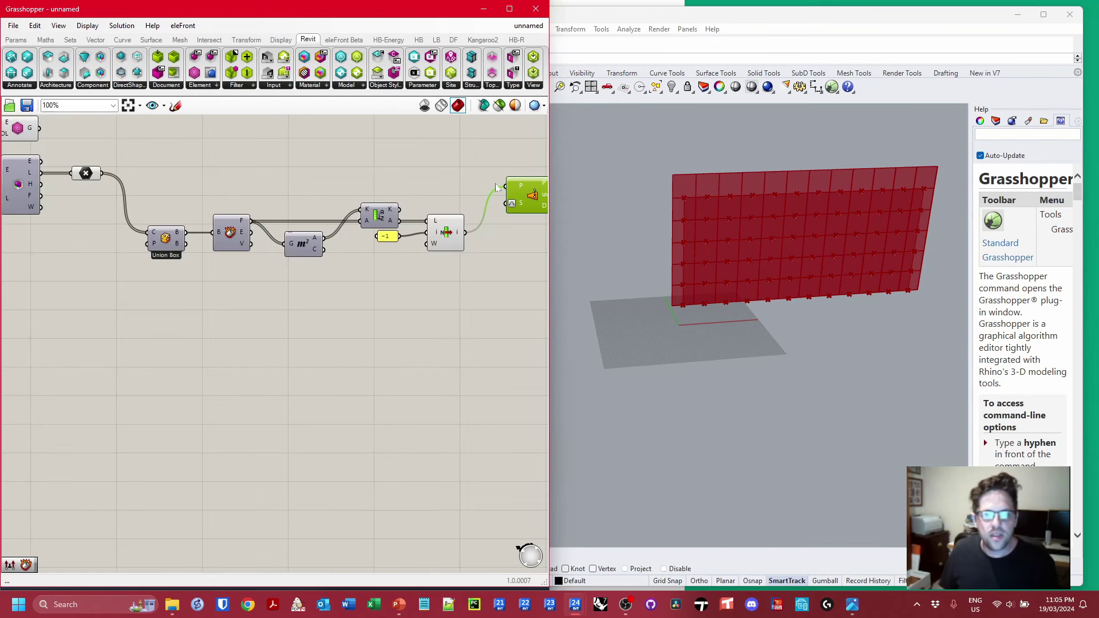
drag(102, 173, 534, 182)
drag(465, 232, 511, 190)
right_drag(539, 189, 384, 195)
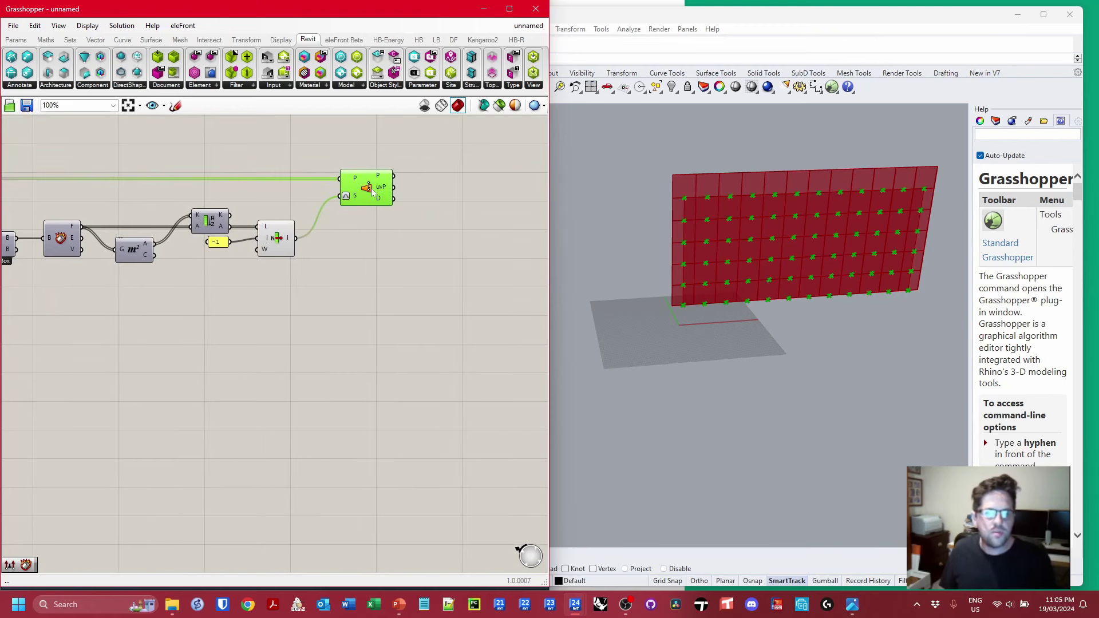
scroll(373, 194, up, 3)
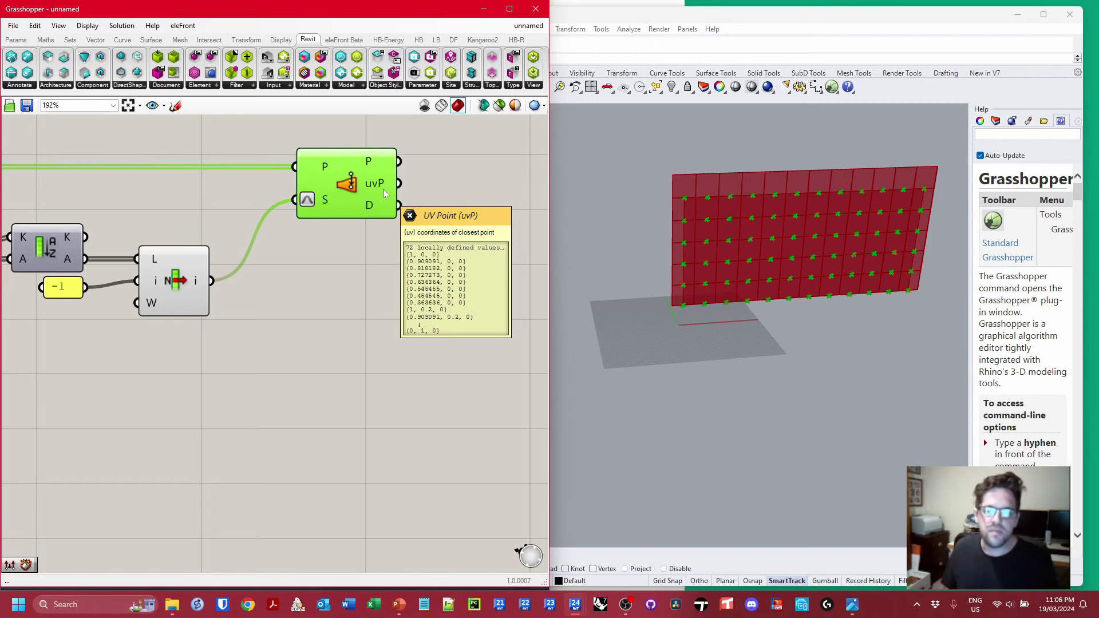
- Turn off the Point parameter's preview and select Surface Closest Point to check its points in the viewport
scroll(376, 207, down, 4)
right_drag(147, 181, 296, 182)
click(131, 190)
right_click(131, 190)
click(170, 211)
right_drag(385, 205, 70, 215)
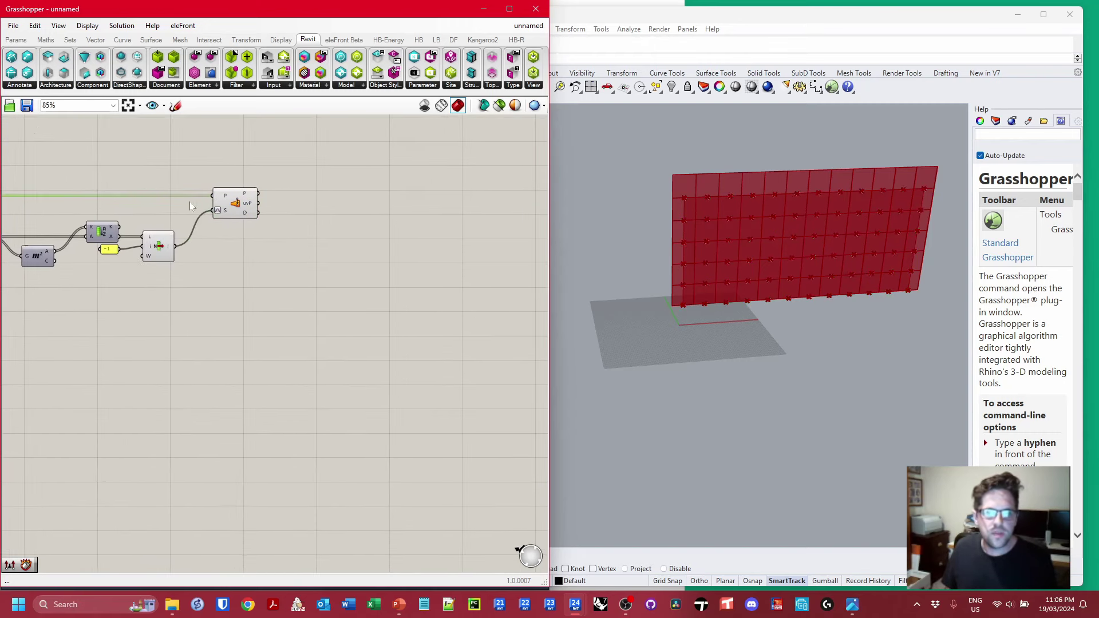
click(215, 207)
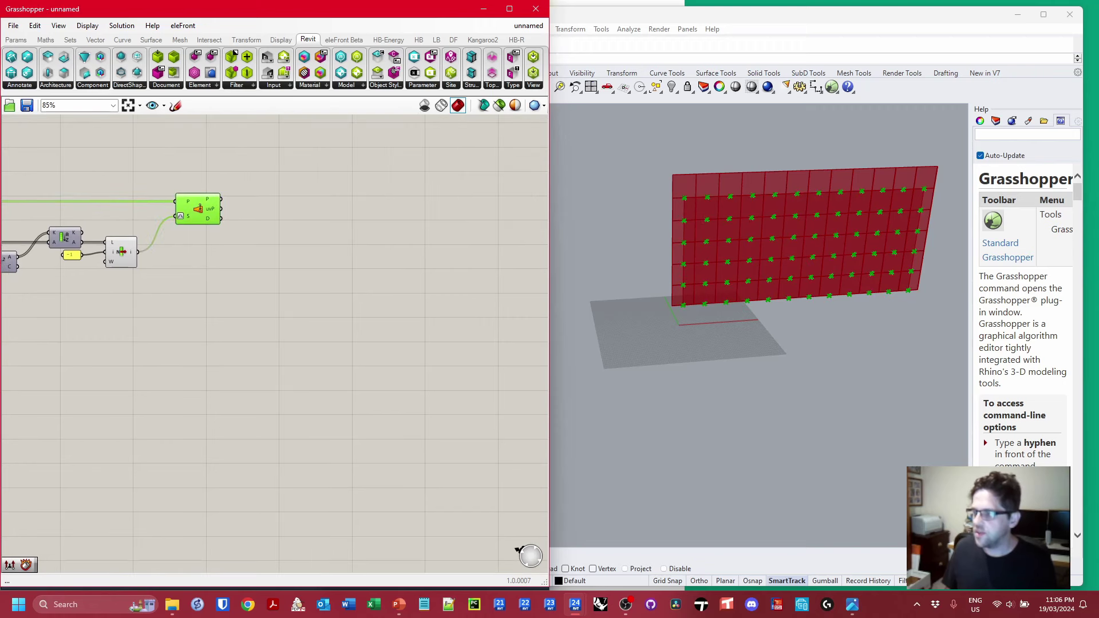
key(alt+Tab)
- Add an Image Sampler component next to Surface Closest Point
scroll(266, 197, up, 3)
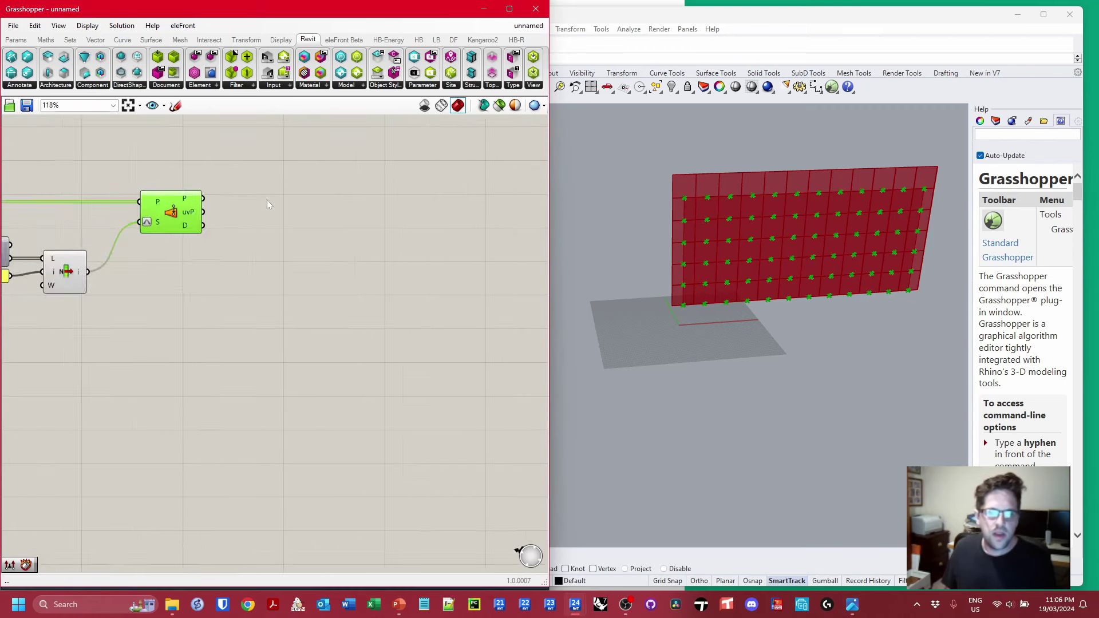
double_click(267, 192)
text(image sam)
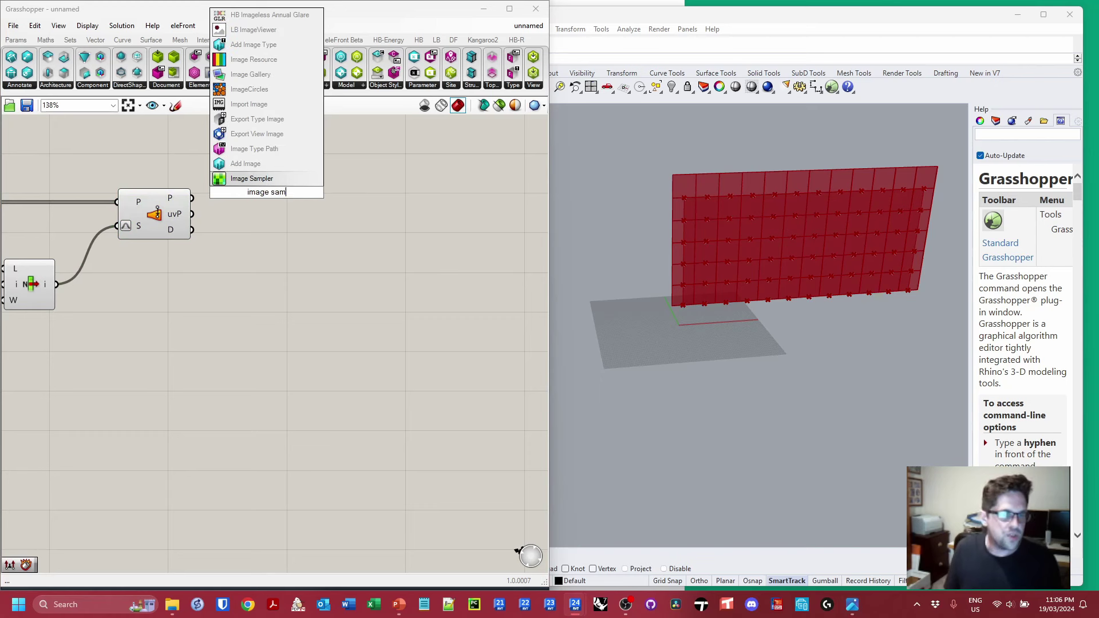
key(Return)
drag(267, 197, 324, 199)
double_click(324, 199)
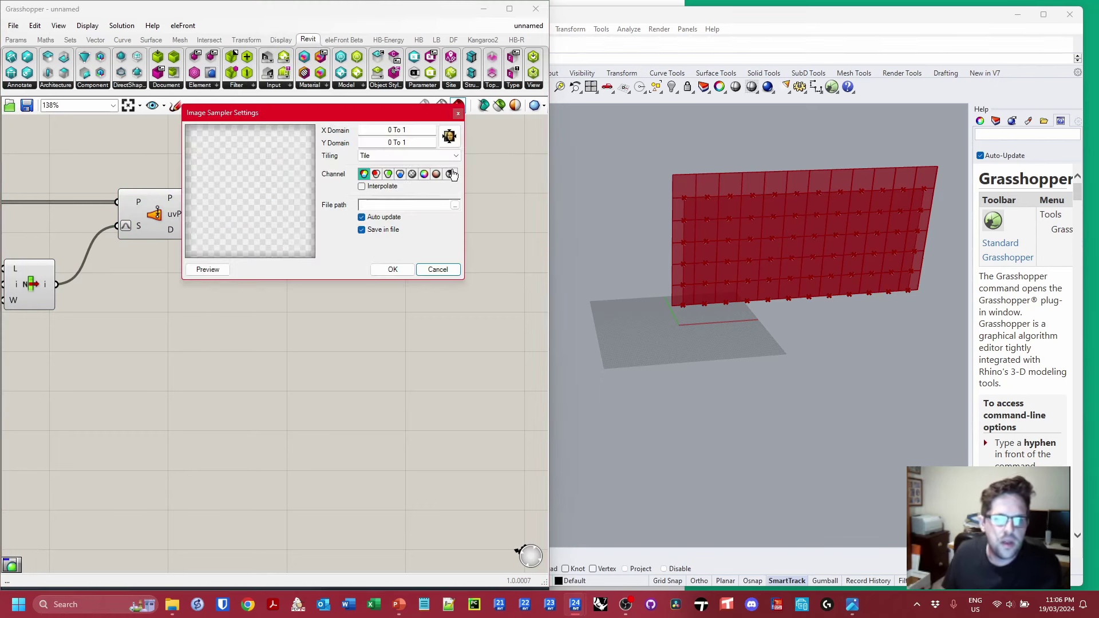
click(450, 175)
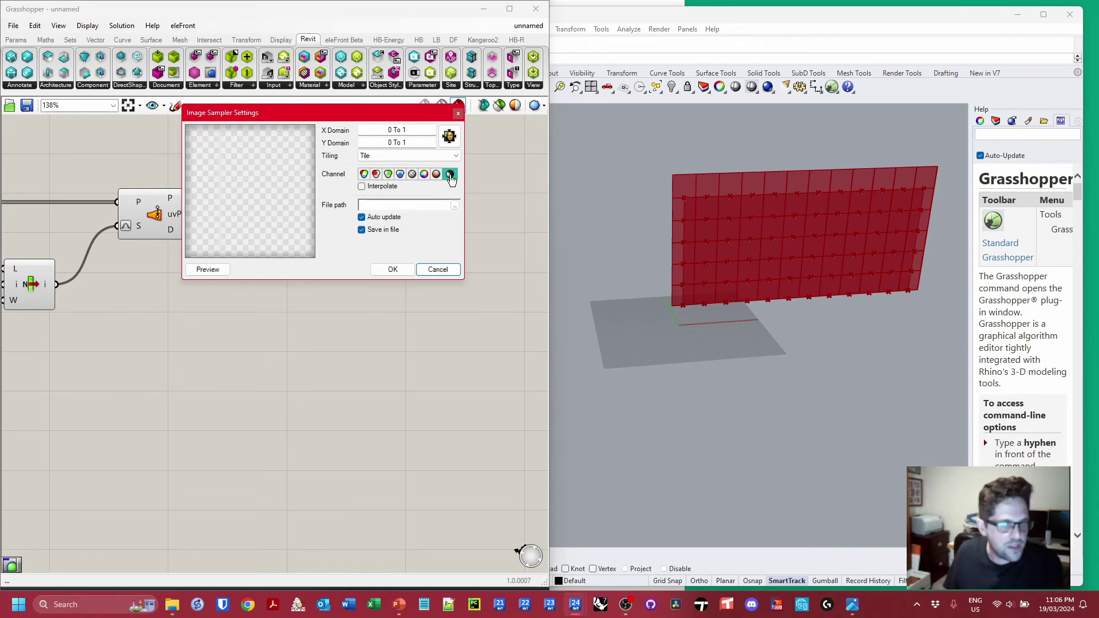
click(454, 205)
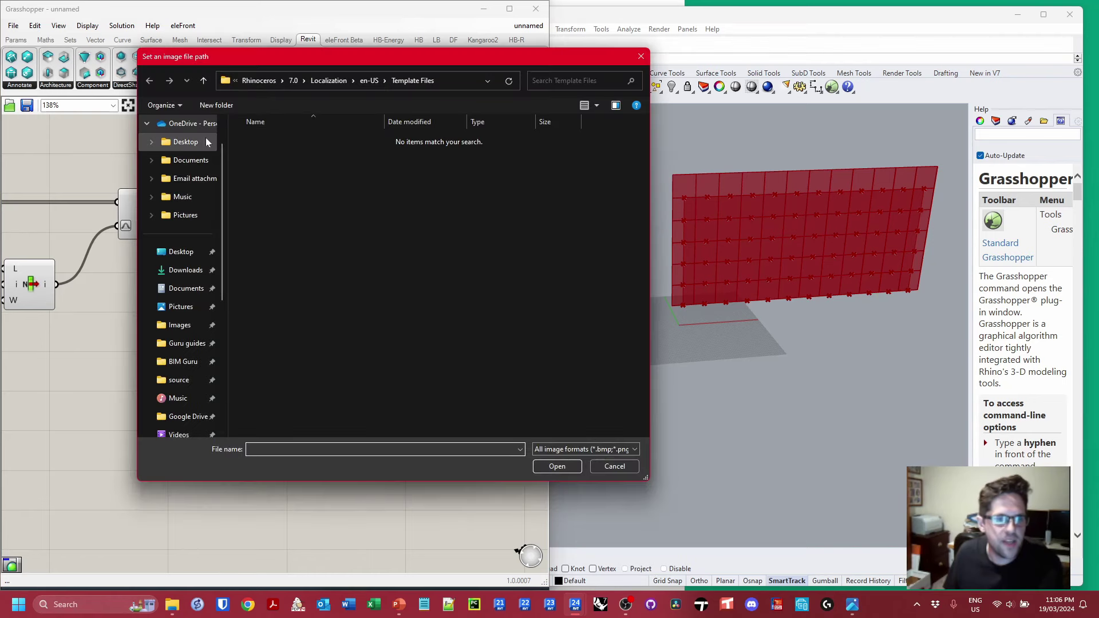
click(182, 252)
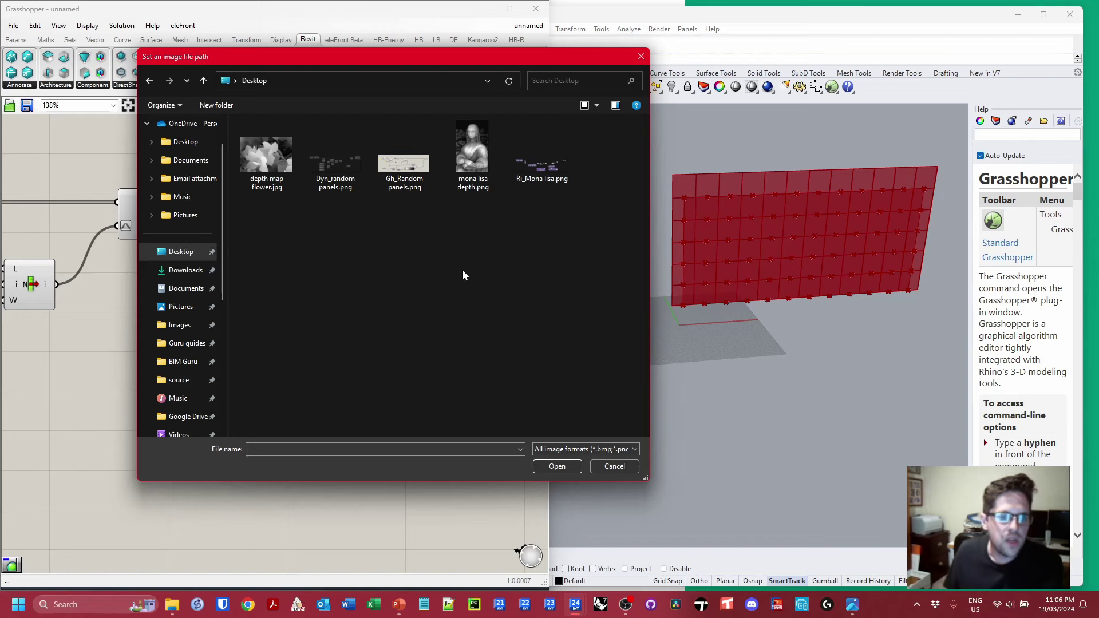
double_click(480, 155)
click(392, 270)
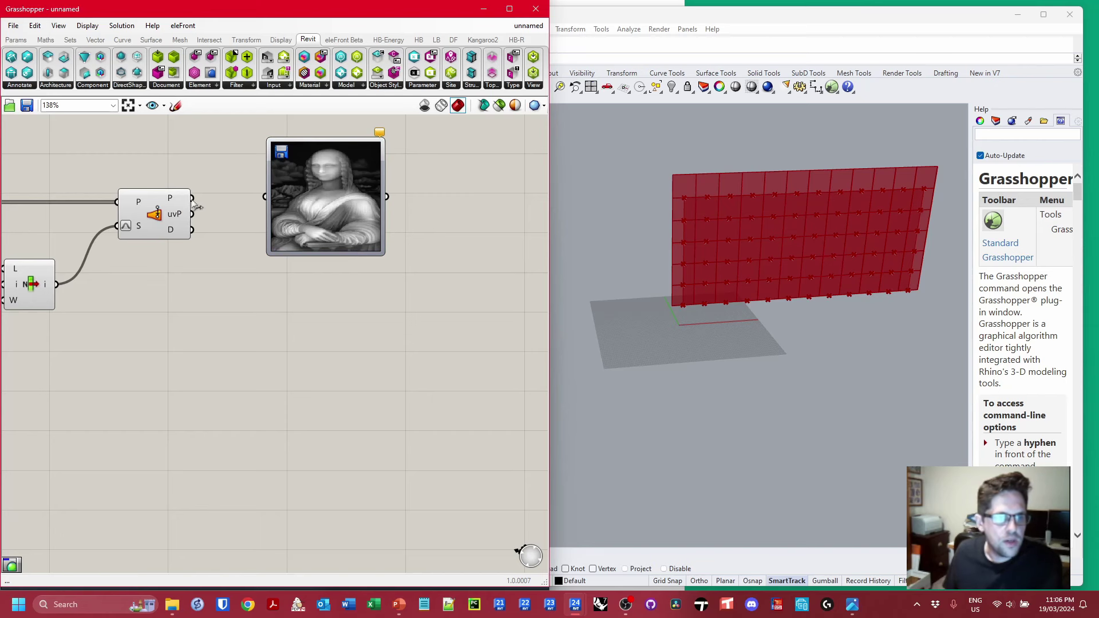
- Connect the uvP output to the Image Sampler, and feed the sampler's output into the B input of a new Subtraction component
drag(192, 213, 271, 211)
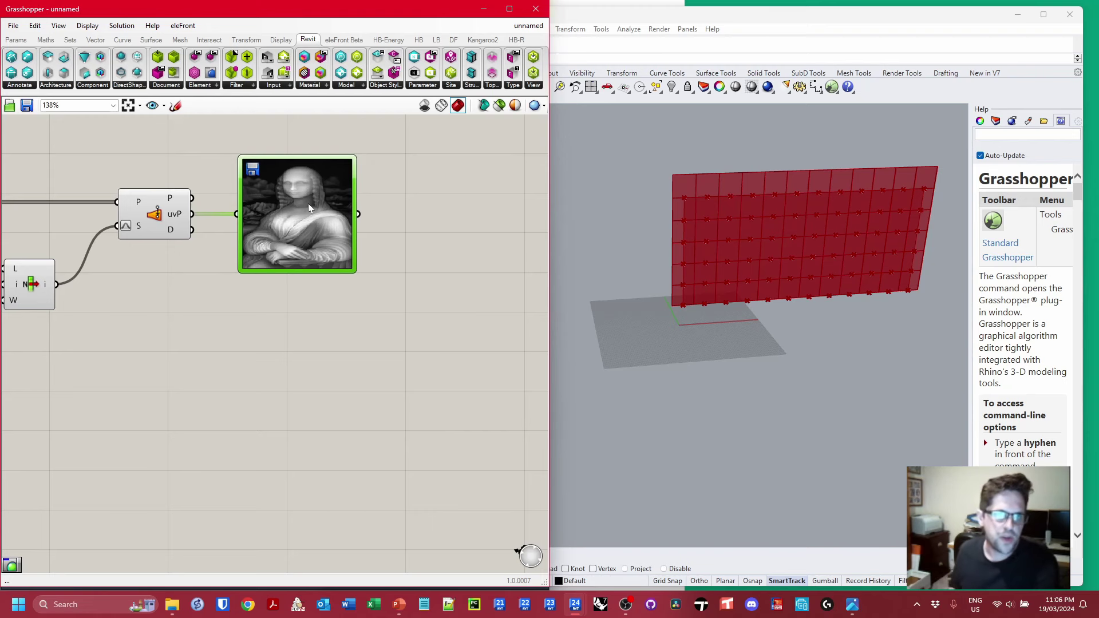
right_drag(418, 236, 265, 243)
double_click(342, 224)
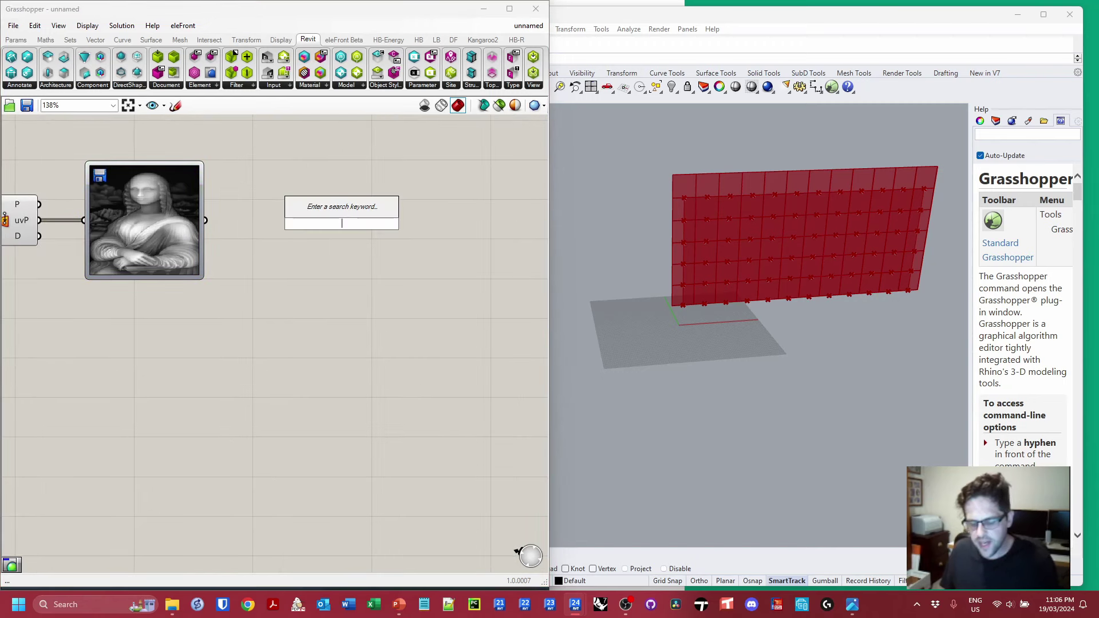
text(-)
key(Return)
drag(207, 220, 318, 223)
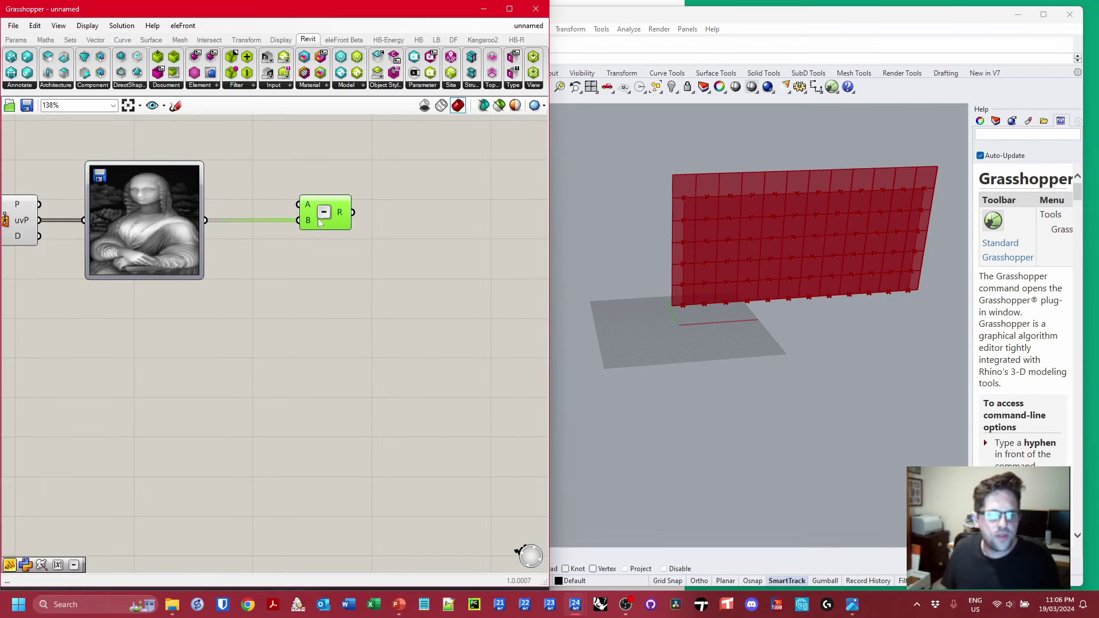
- Add a panel containing 1, wire it into the Subtraction's A input, and check the result values
double_click(262, 147)
text(//1)
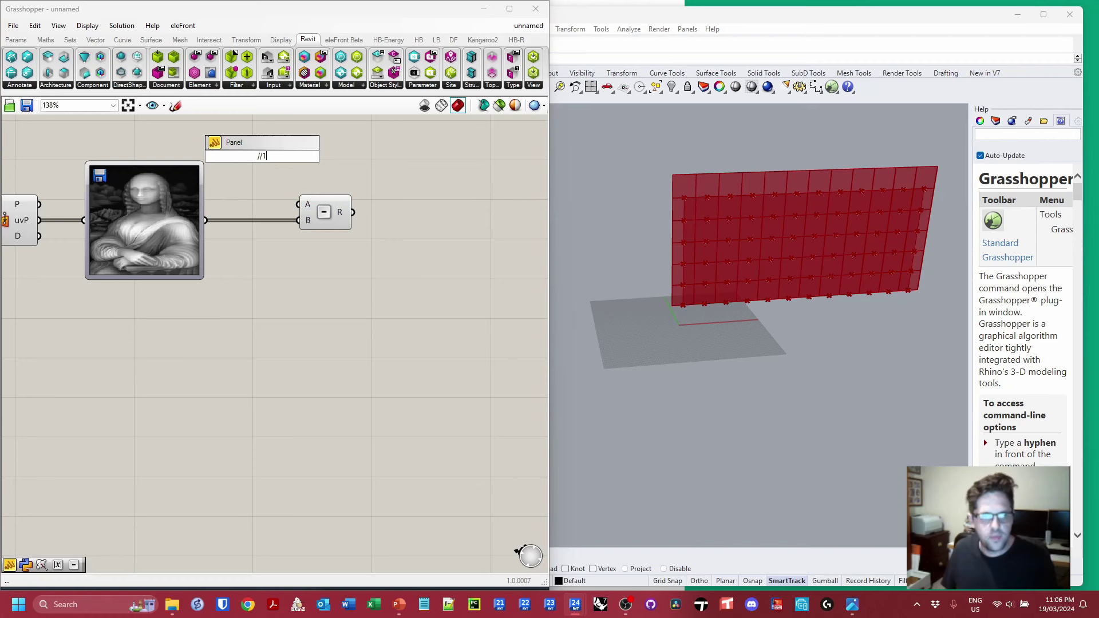
key(Return)
drag(277, 155, 298, 204)
drag(250, 155, 252, 204)
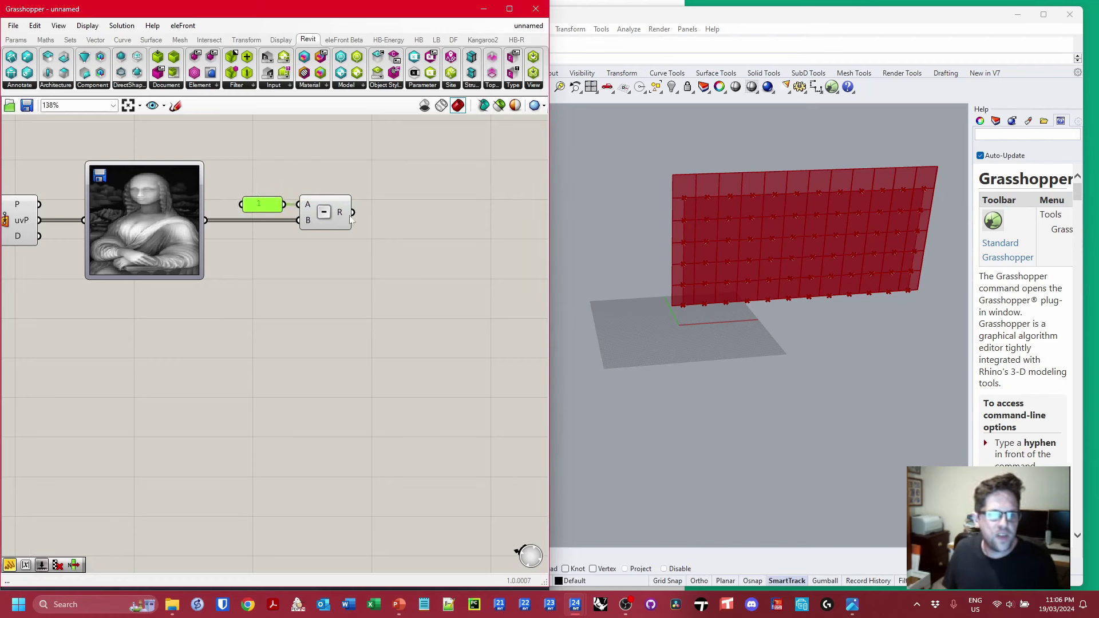
mouse_move(352, 220)
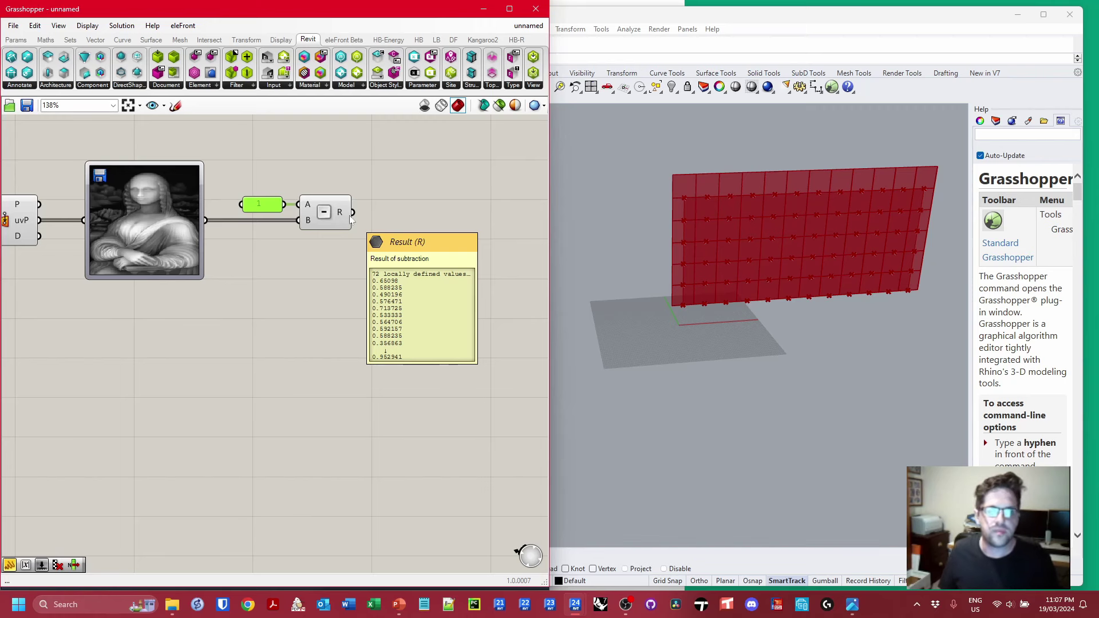
- Save the Grasshopper definition to the Desktop as test3
key(ctrl+s)
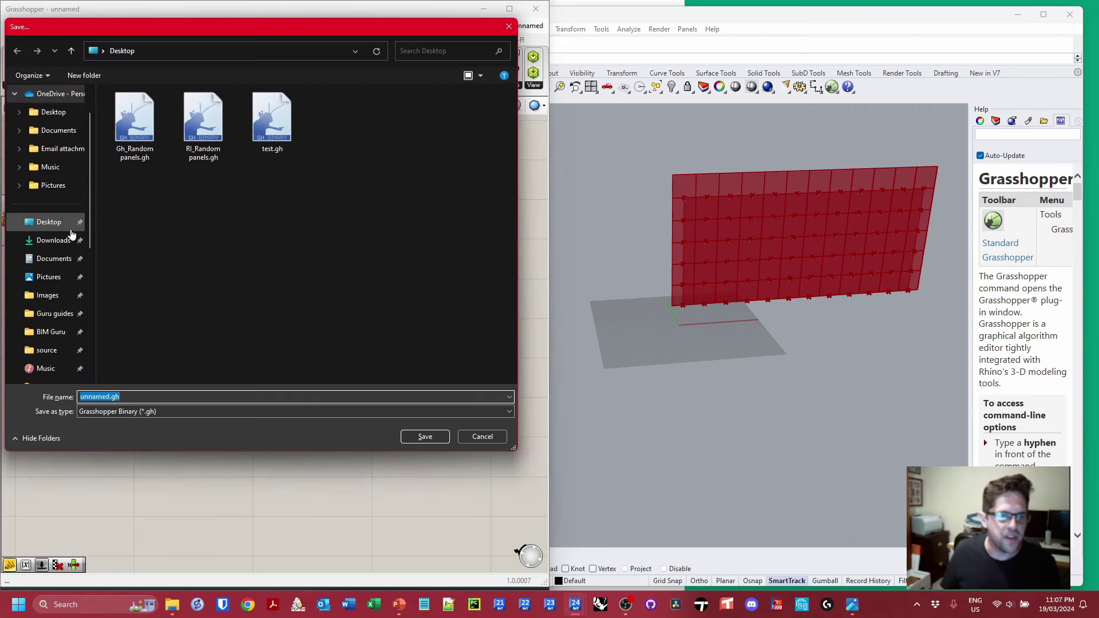
text(test)
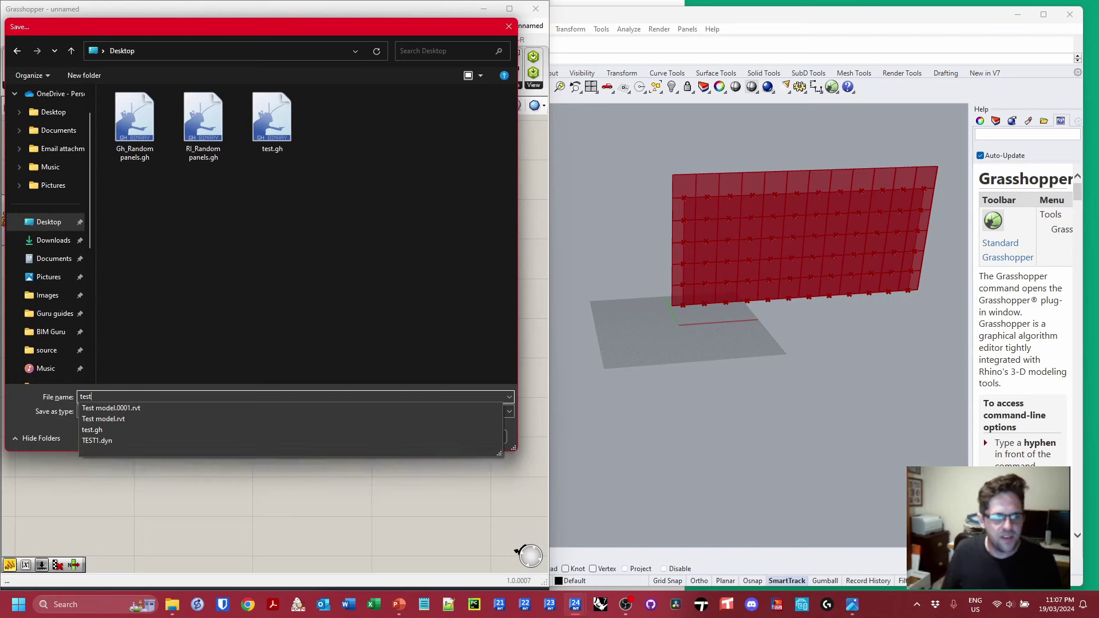
text(3)
key(Return)
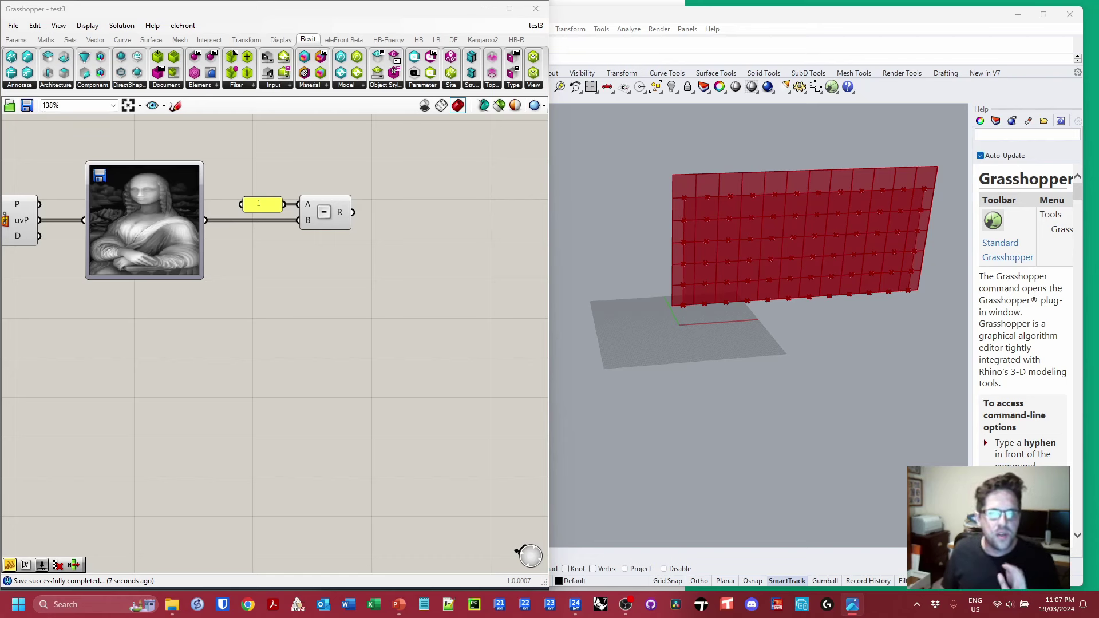
- Add a Gradient component with the white-to-black preset and feed the Subtraction's R output into its t input
click(321, 282)
right_drag(353, 255, 127, 326)
double_click(255, 243)
text(grad)
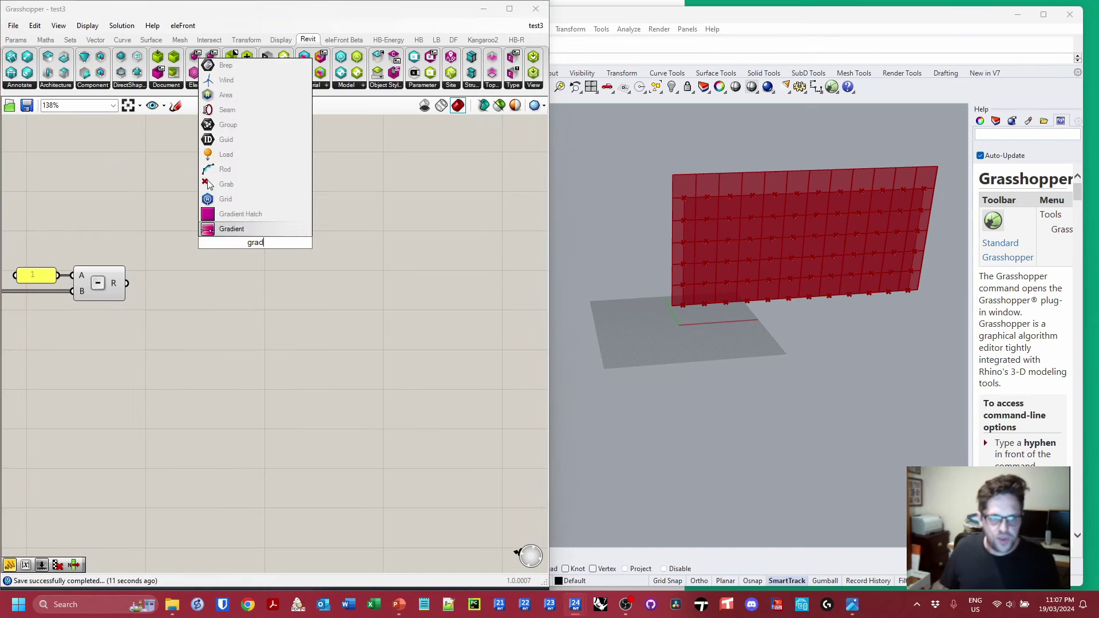
key(Return)
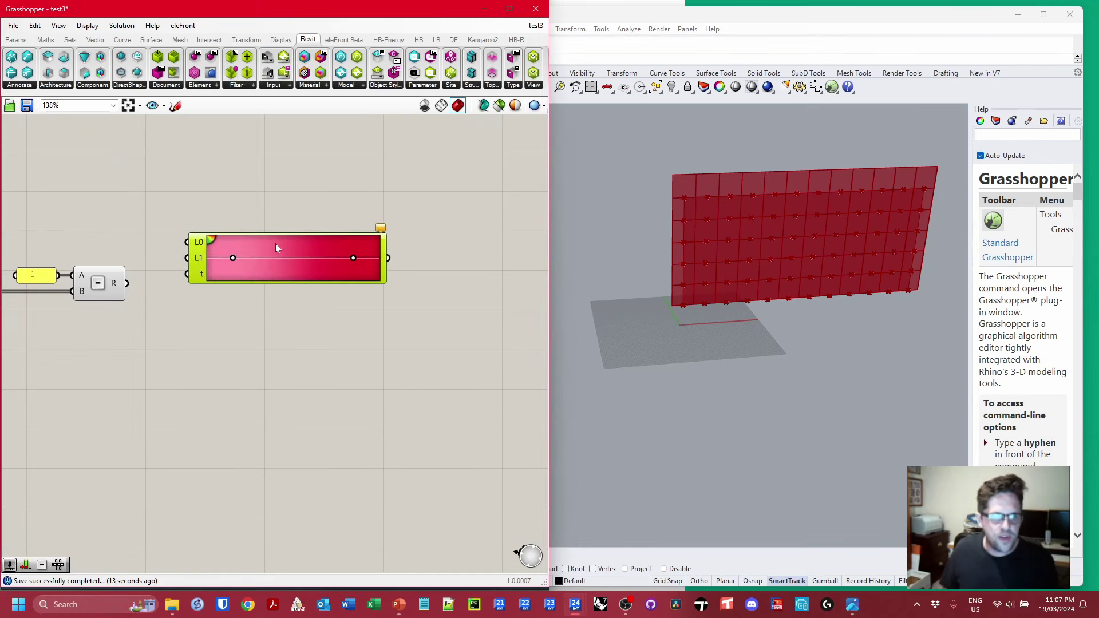
right_click(277, 246)
mouse_move(342, 310)
click(454, 325)
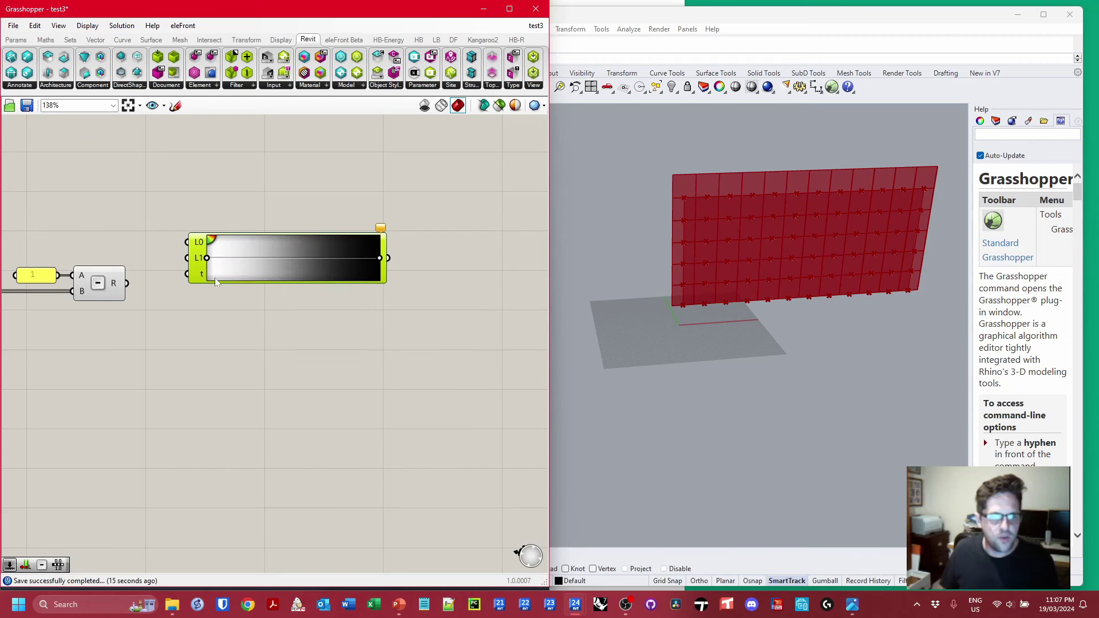
drag(128, 283, 232, 280)
- Check the Gradient's output colours in a temporary panel and remove that panel
click(409, 235)
double_click(428, 260)
text(panel)
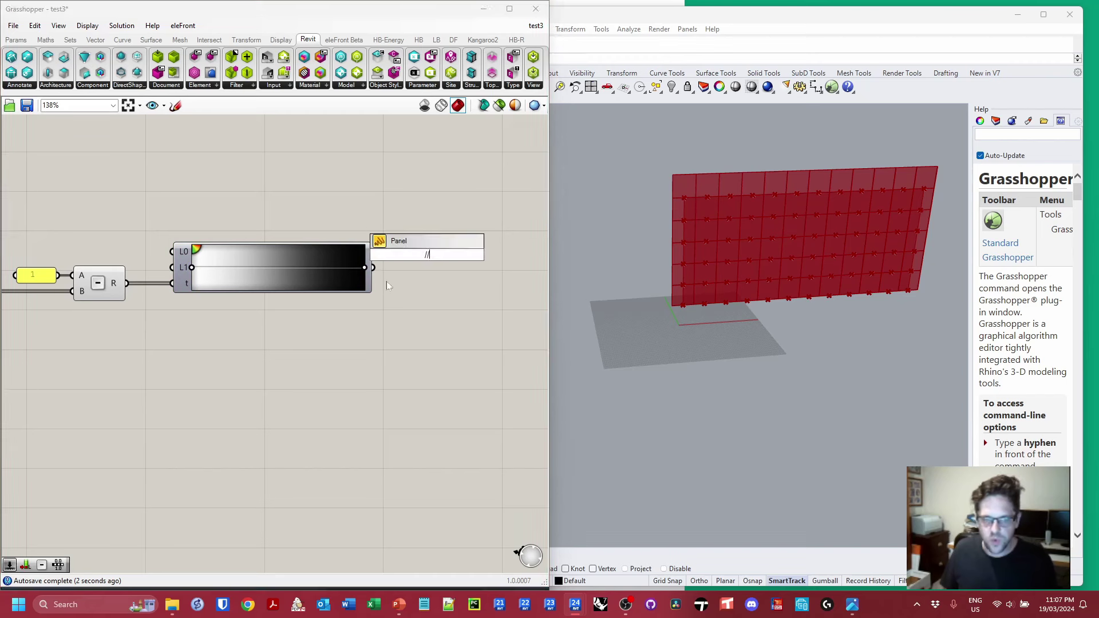
key(Return)
drag(449, 229, 471, 231)
drag(373, 267, 408, 261)
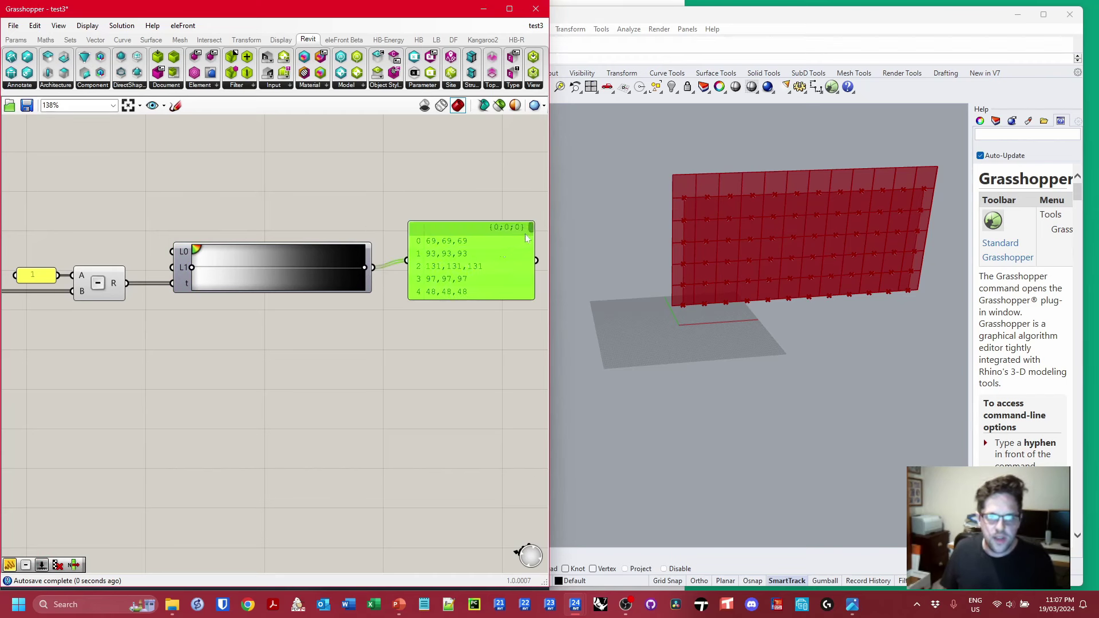
key(Delete)
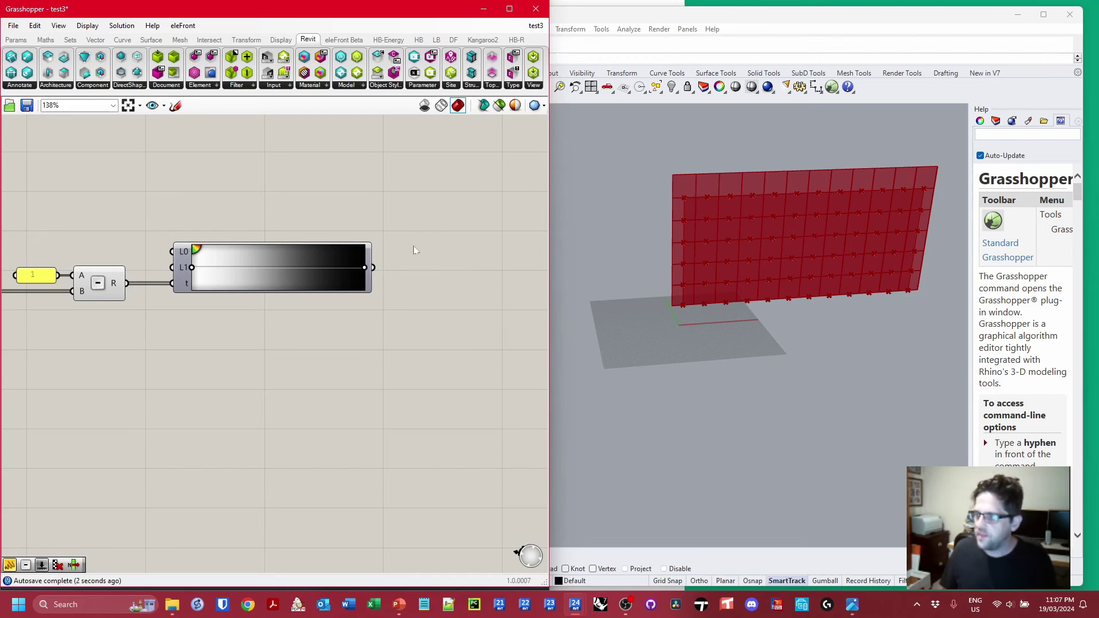
- Add a Custom Preview component, wiring the Gradient into its M input and the panels' geometry output into G
double_click(415, 251)
text(custom p)
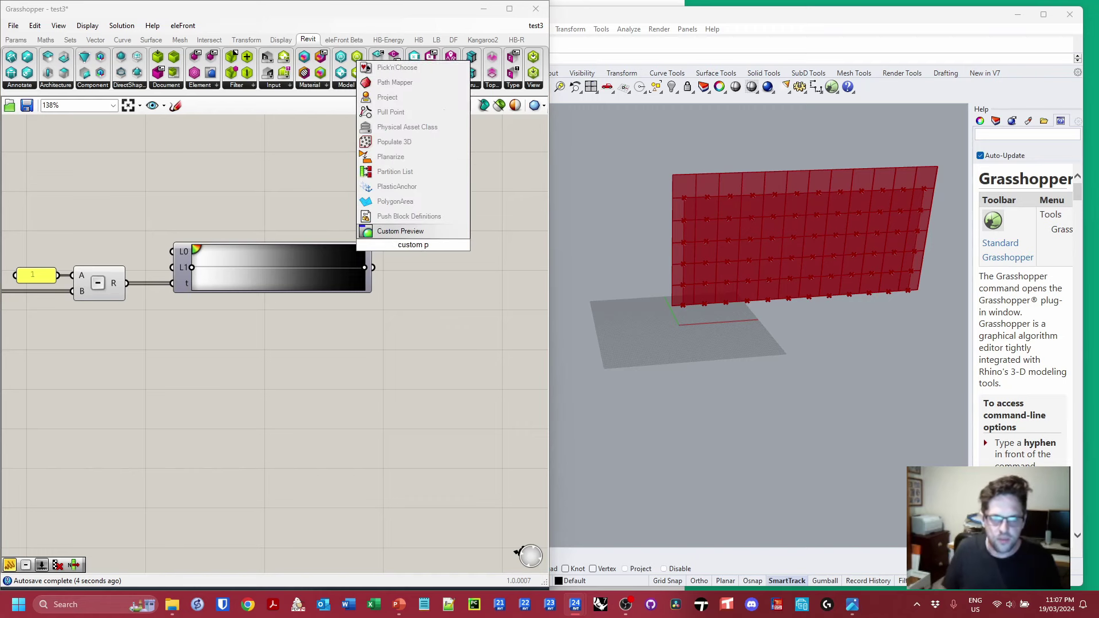
key(Return)
drag(373, 268, 95, 218)
scroll(464, 216, down, 5)
- Turn off the preview of the component that extracts the panels' geometry, cancelling the accidental bake
click(78, 220)
right_click(82, 215)
click(108, 233)
click(184, 119)
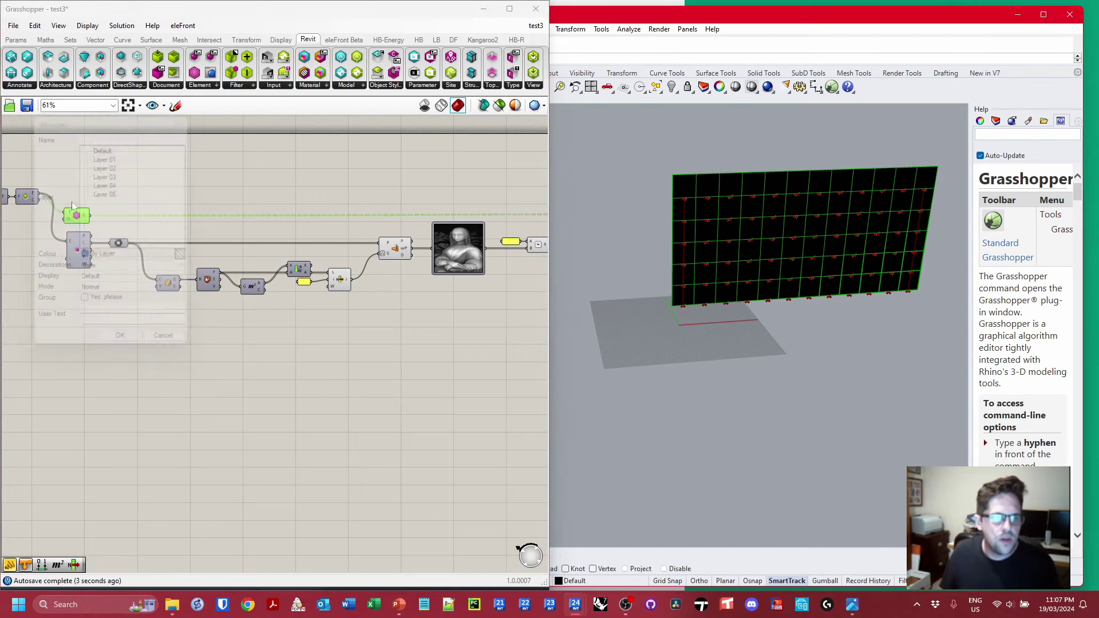
right_click(77, 212)
click(105, 233)
- Check the Subtraction's result list and flatten the G output of the panel geometry component
right_drag(401, 198, 207, 192)
scroll(381, 206, up, 3)
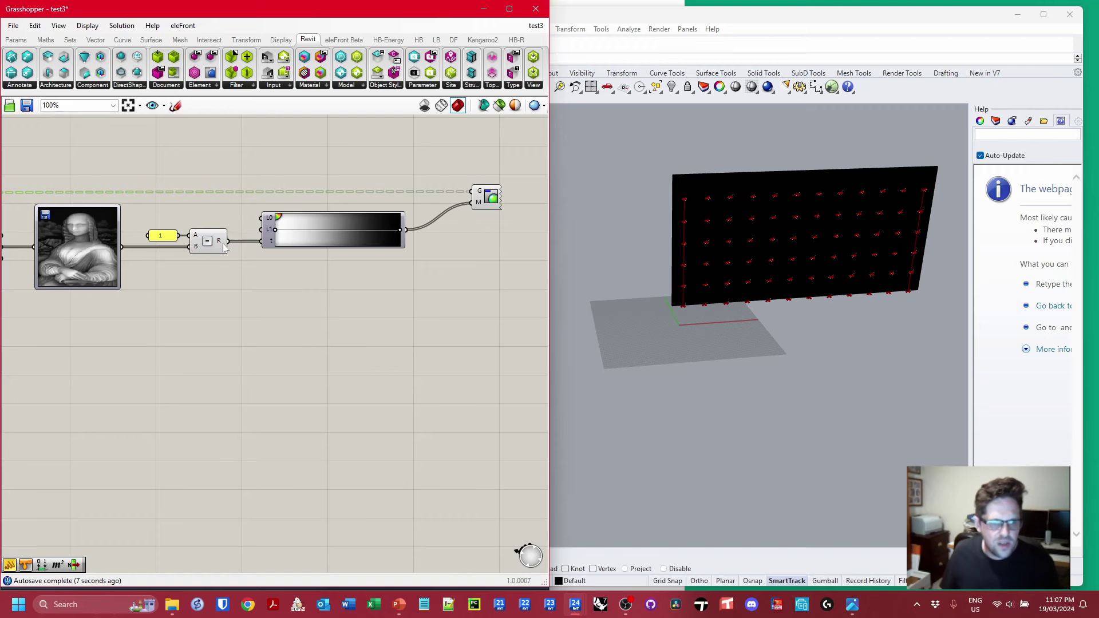
mouse_move(222, 245)
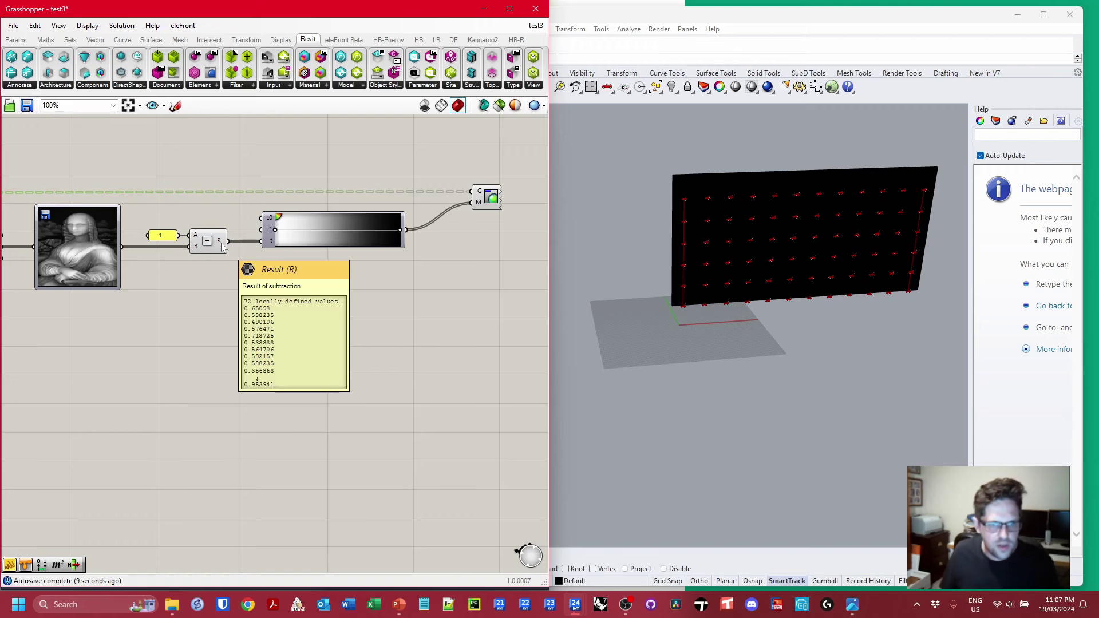
right_drag(79, 173, 496, 193)
right_drag(113, 190, 426, 191)
right_click(204, 213)
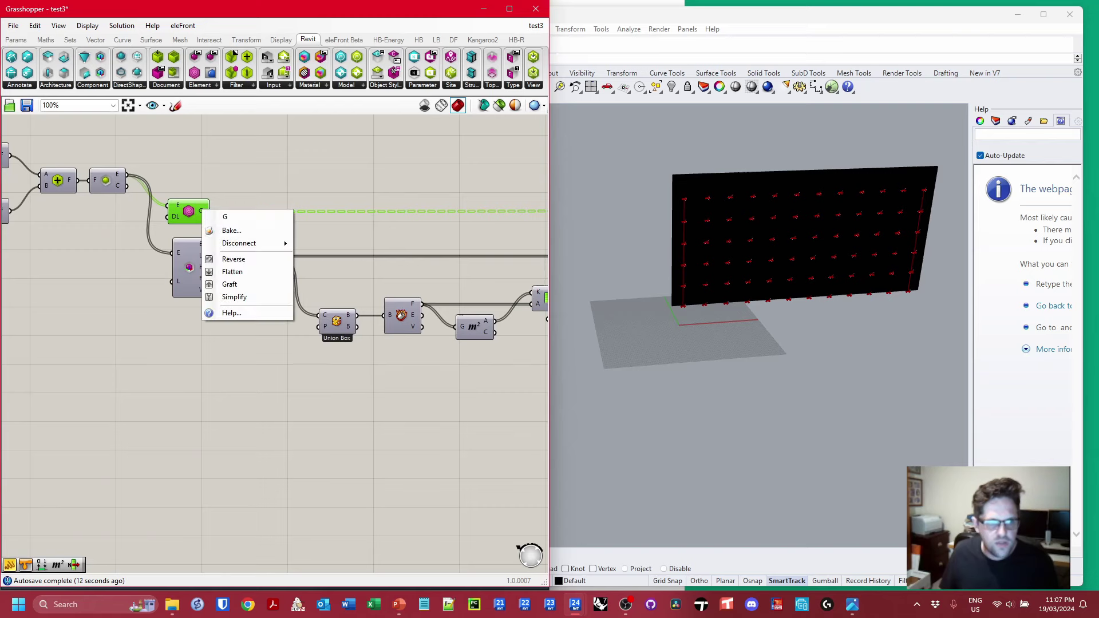
click(247, 273)
right_drag(393, 185, 154, 177)
right_drag(460, 182, 258, 193)
- Switch to Revit and stretch the curtain wall's top edge upward to an unconnected height of about 20346
drag(300, 16, 574, 357)
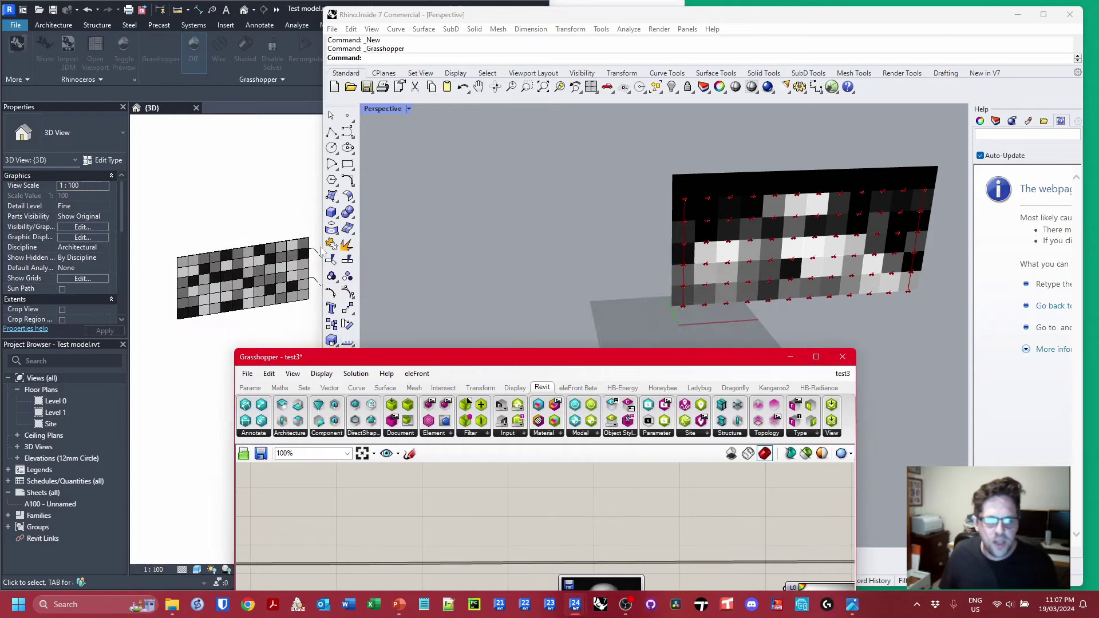
click(256, 248)
click(243, 247)
drag(243, 246, 242, 160)
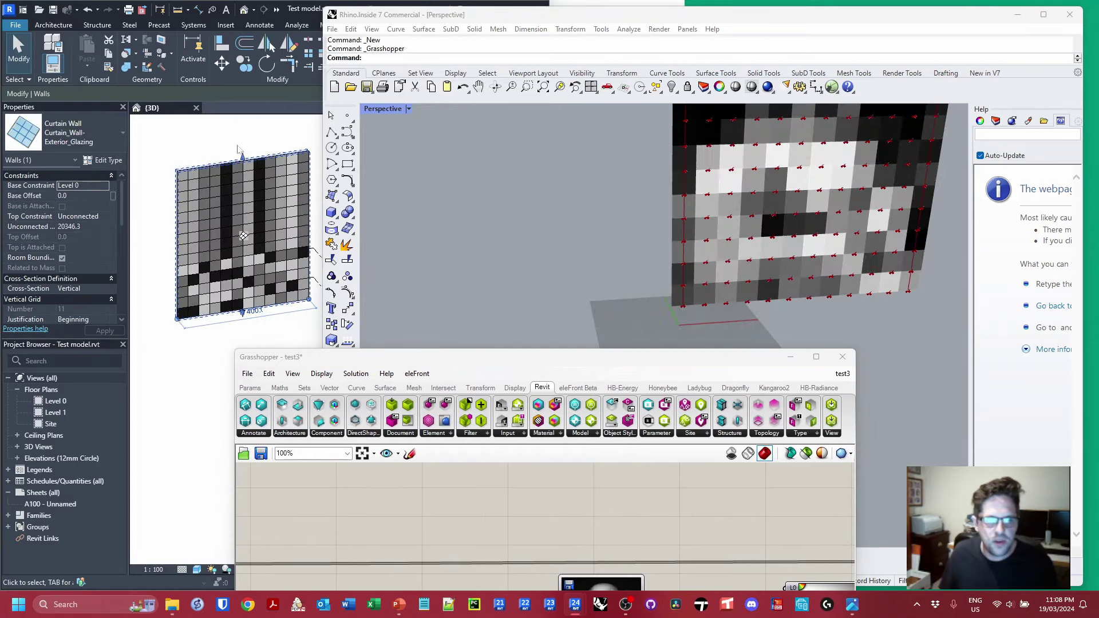
click(238, 146)
scroll(460, 262, down, 3)
scroll(480, 276, down, 5)
click(480, 277)
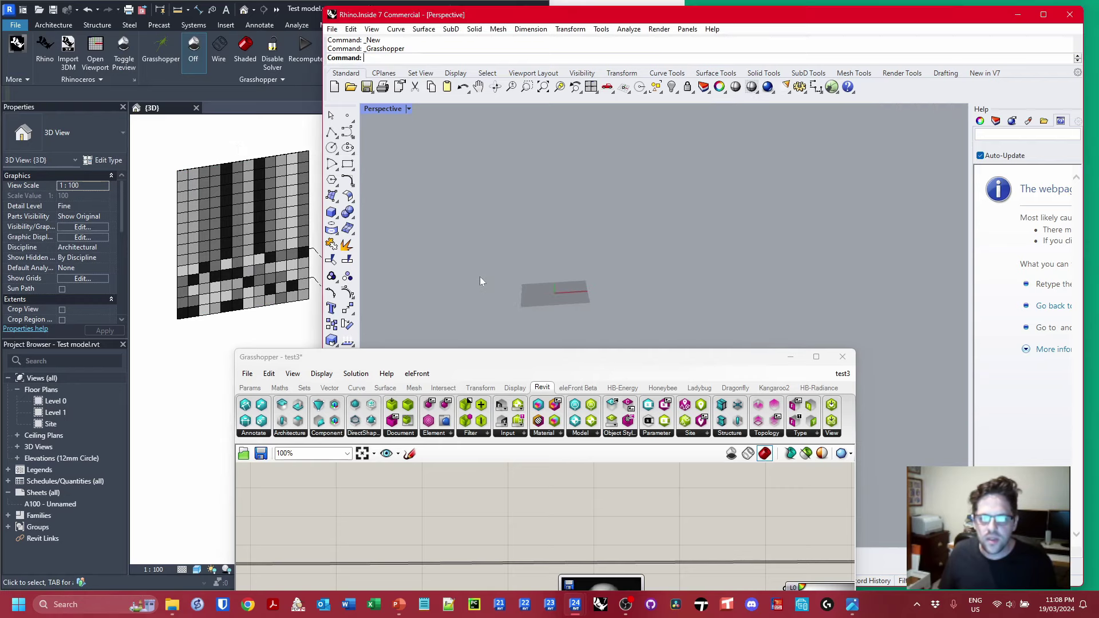
- Return to Grasshopper, turn off the Surface Closest Point preview, and view the coloured panels in the Rhino viewport
drag(568, 356, 289, 70)
scroll(674, 227, up, 7)
click(791, 244)
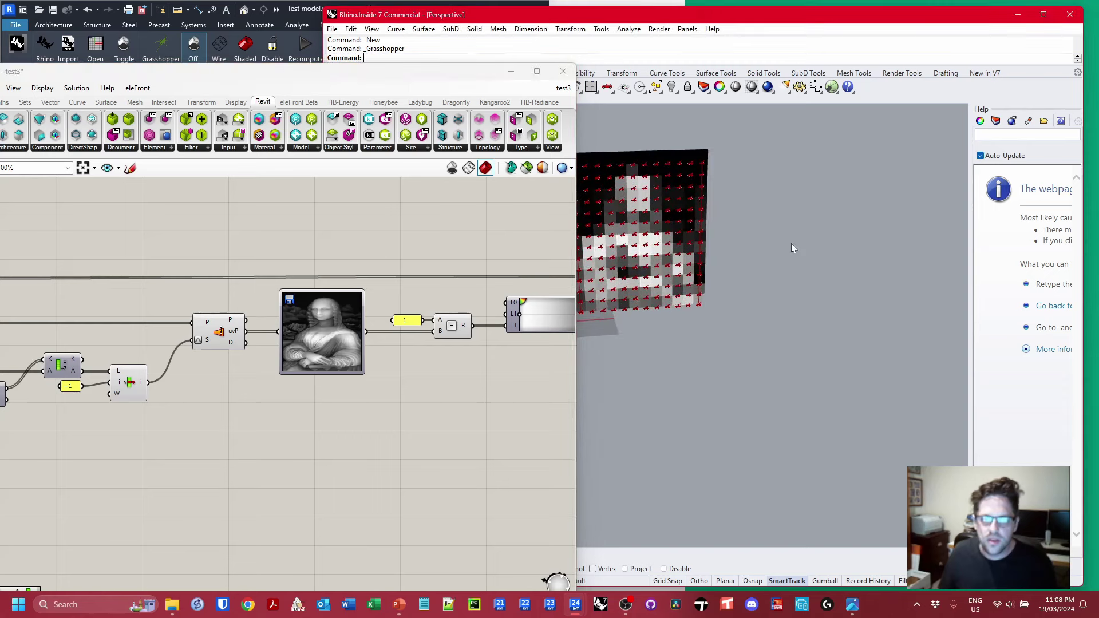
scroll(461, 265, down, 2)
right_drag(121, 254, 251, 262)
right_drag(132, 299, 262, 296)
right_drag(566, 326, 282, 311)
click(256, 301)
right_click(255, 301)
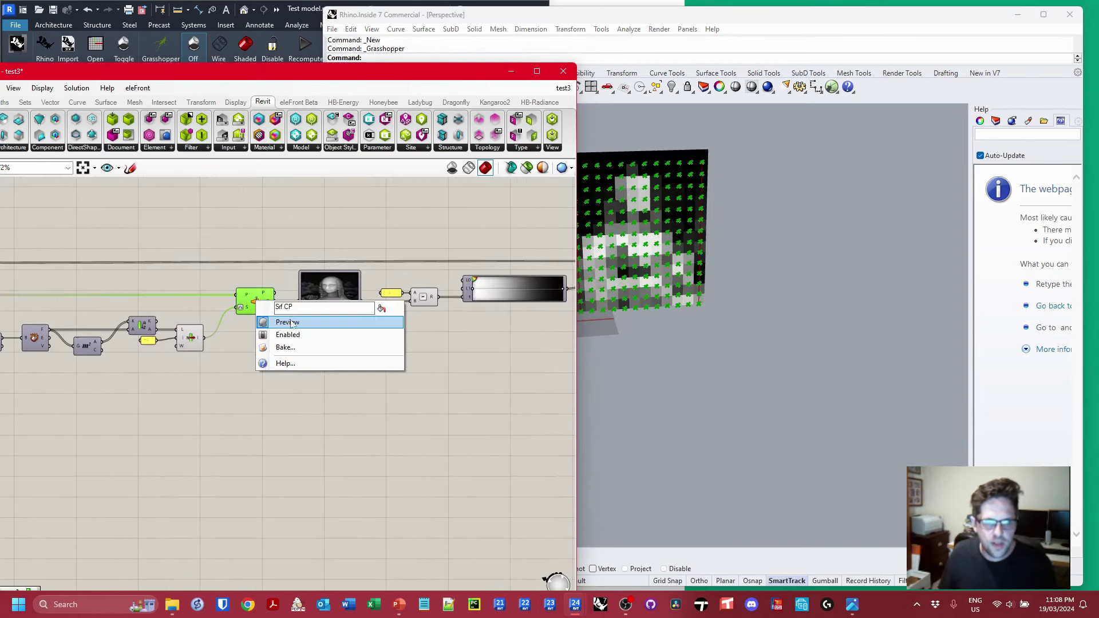
click(284, 322)
right_drag(726, 354, 872, 338)
scroll(751, 345, down, 5)
scroll(719, 319, up, 3)
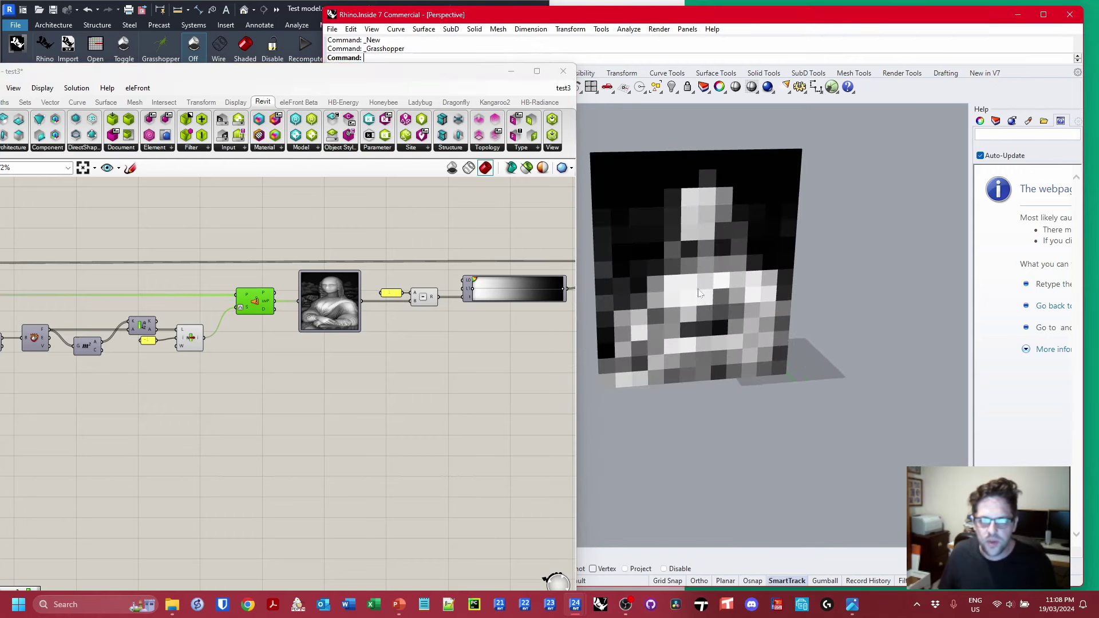
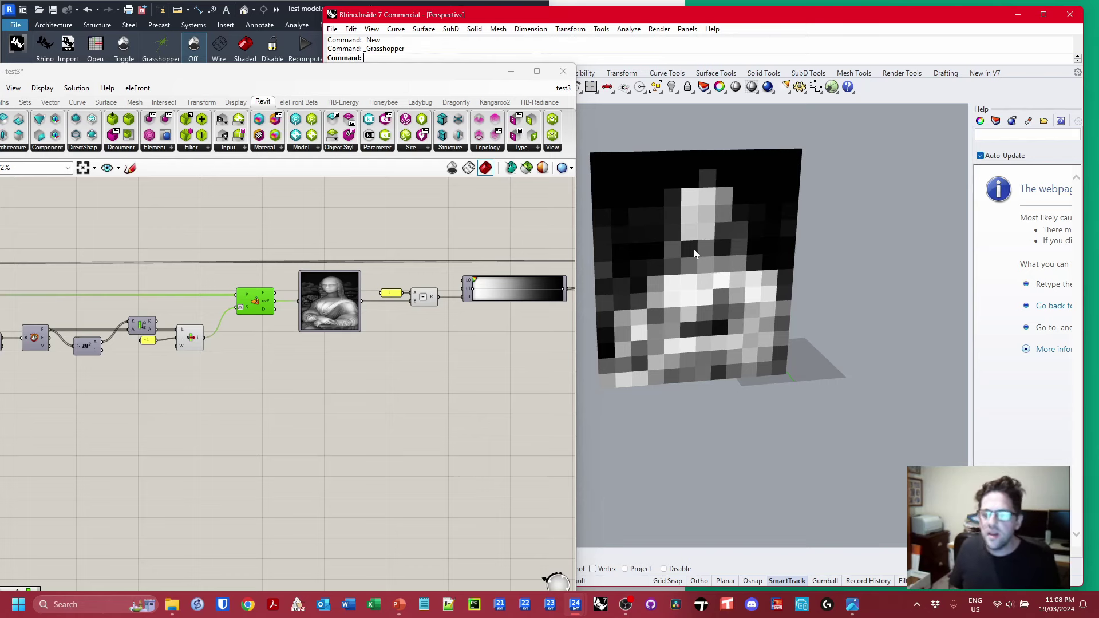
- Group the filter and element query components at the start of the definition
click(386, 263)
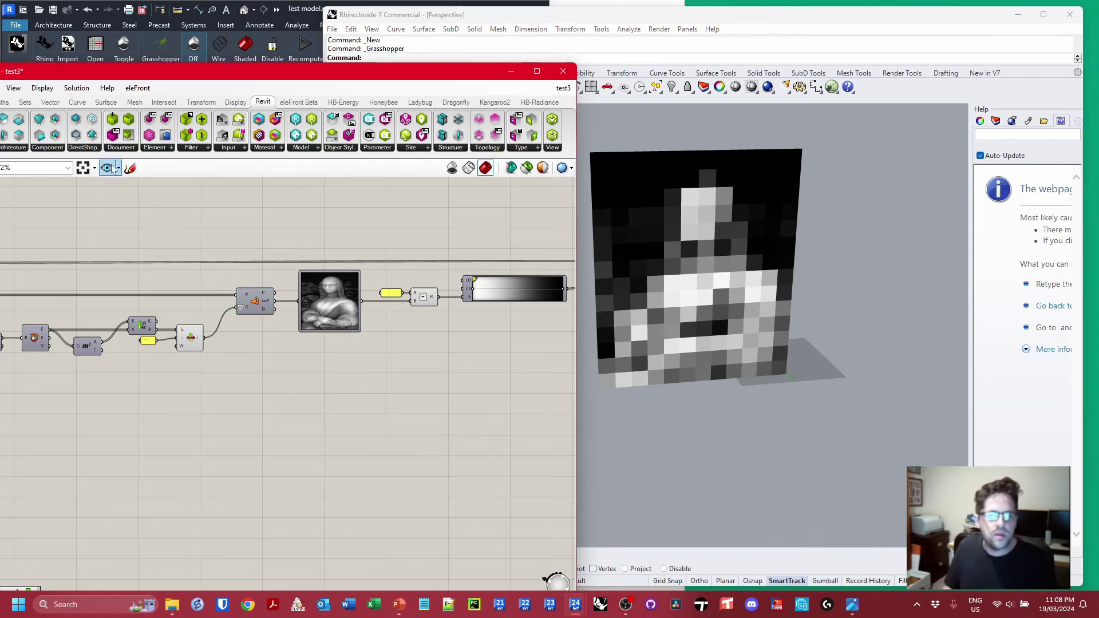
scroll(415, 291, down, 3)
right_drag(181, 259, 393, 242)
scroll(242, 244, up, 4)
drag(302, 301, 92, 192)
right_click(153, 193)
click(184, 282)
- Group the panel geometry and panel analysis components that follow the element query
right_drag(445, 285, 316, 261)
drag(300, 356, 229, 226)
right_click(254, 202)
click(287, 290)
- Group the components from Union Box through Surface Closest Point
right_drag(482, 318, 276, 276)
scroll(277, 276, down, 1)
click(477, 348)
drag(530, 357, 202, 240)
right_click(228, 239)
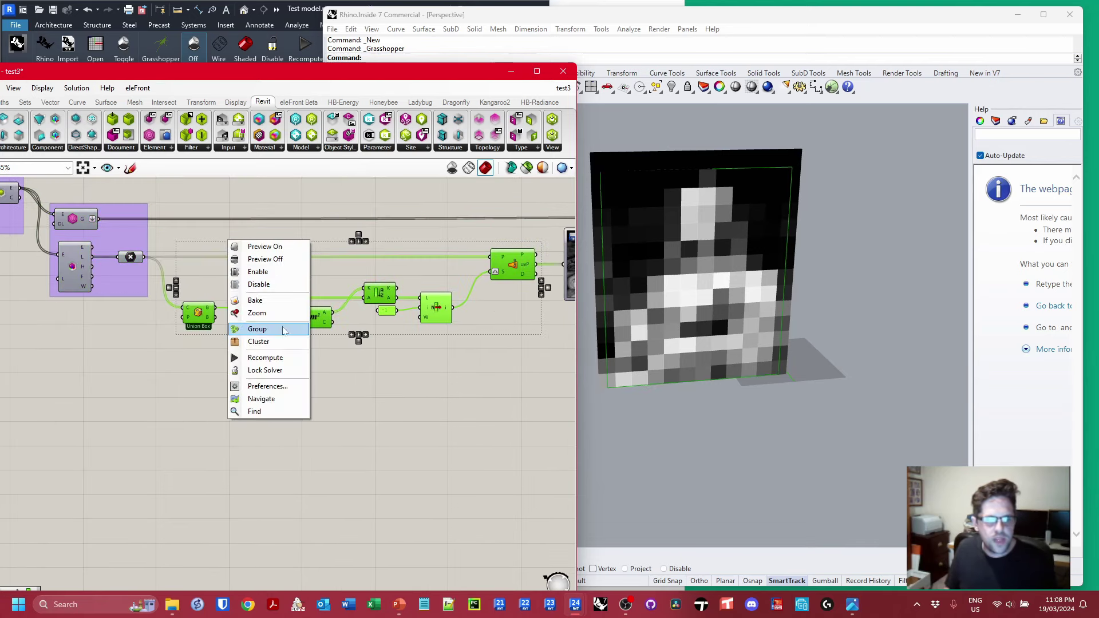
click(252, 327)
right_click(440, 308)
click(423, 357)
right_click(438, 310)
click(462, 331)
- Group the Image Sampler, the panel containing 1, the Subtraction and the Gradient
right_drag(490, 329, 244, 321)
right_drag(428, 306, 257, 314)
drag(431, 329, 150, 242)
right_click(190, 194)
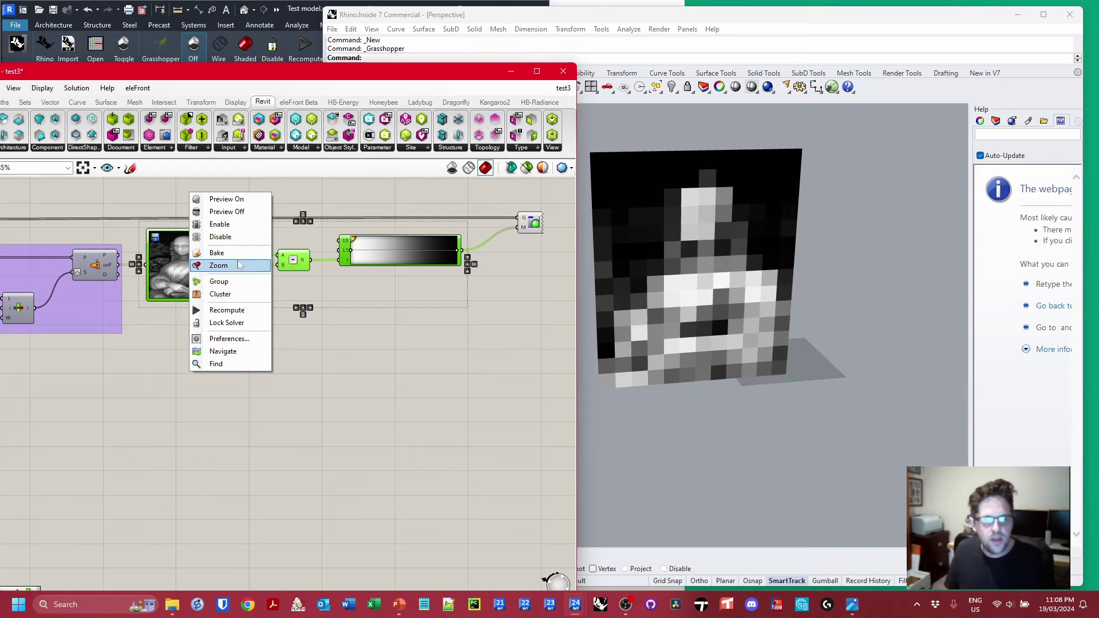
click(220, 281)
- Add a Revit Family parameter in the empty canvas area below the Union Box group
scroll(315, 327, down, 2)
right_drag(316, 327, 459, 310)
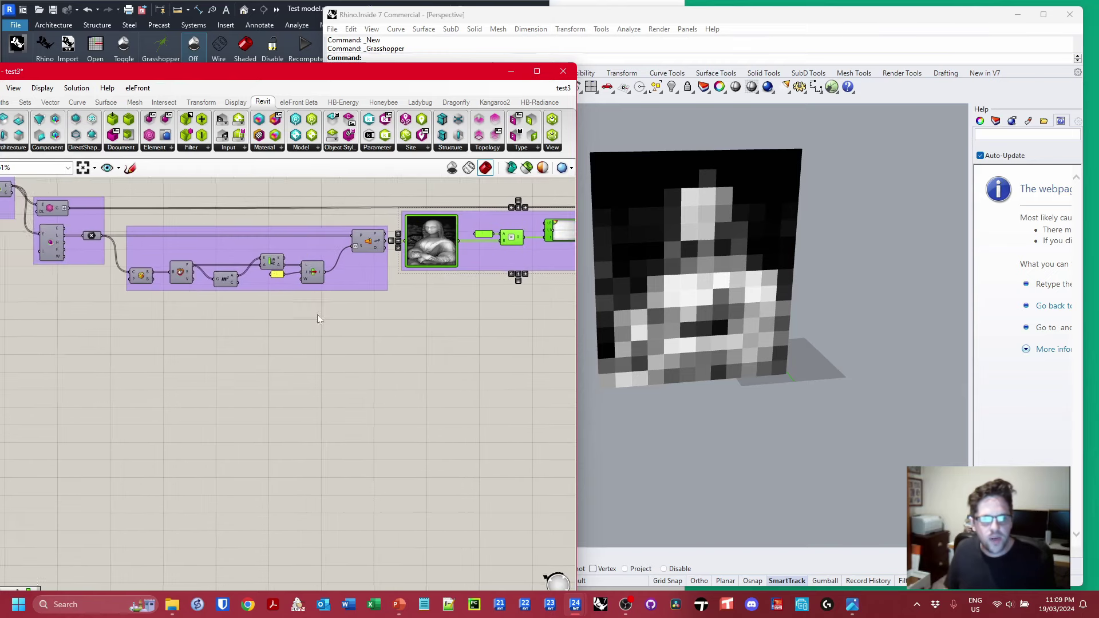
scroll(242, 317, up, 2)
right_drag(242, 317, 261, 305)
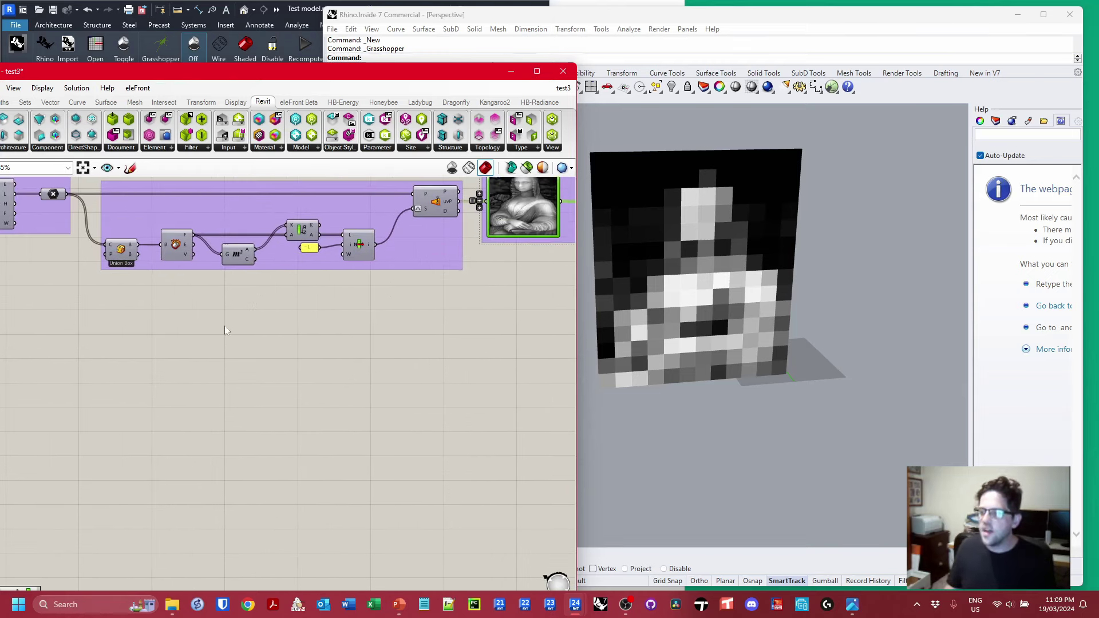
double_click(197, 356)
text(family)
key(Return)
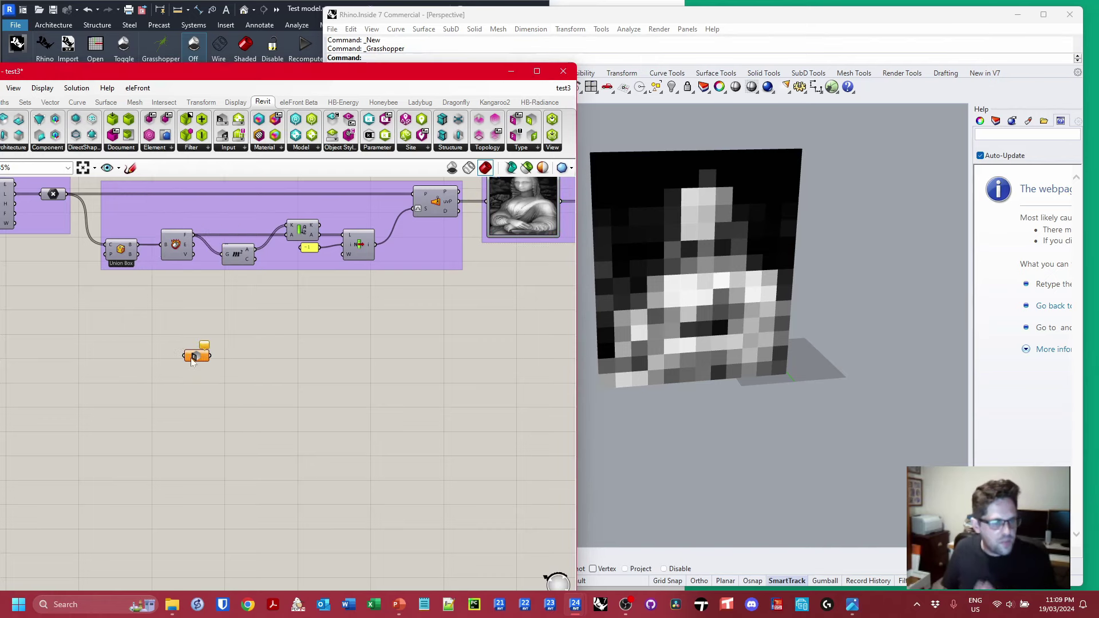
scroll(207, 362, up, 2)
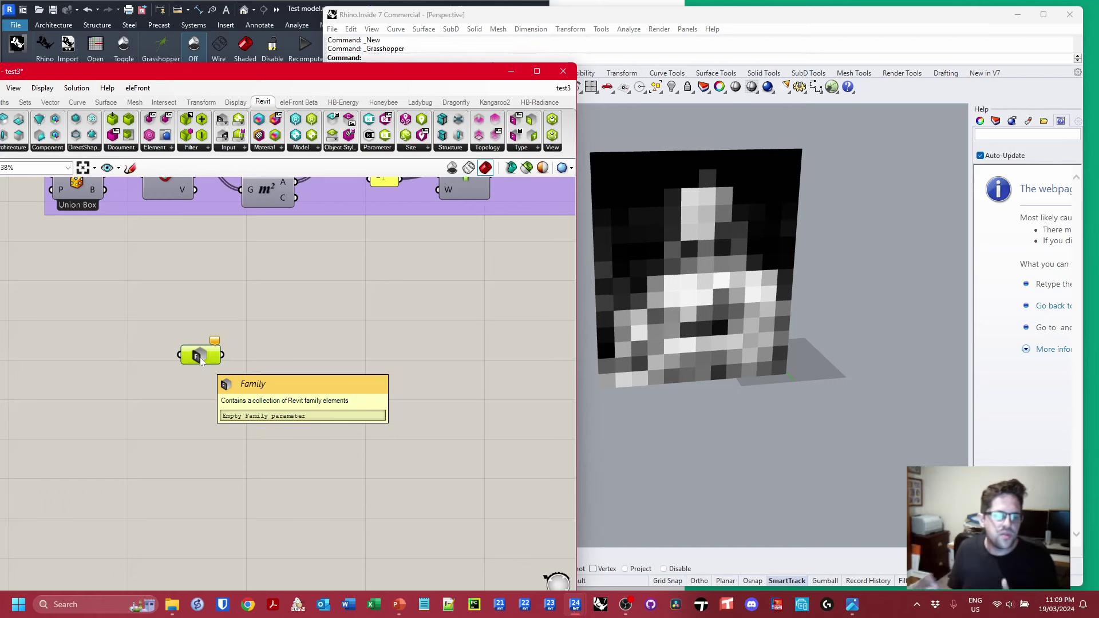
- Set the Family parameter to System Panel from the Curtain Panels category and shift it slightly aside
right_click(200, 359)
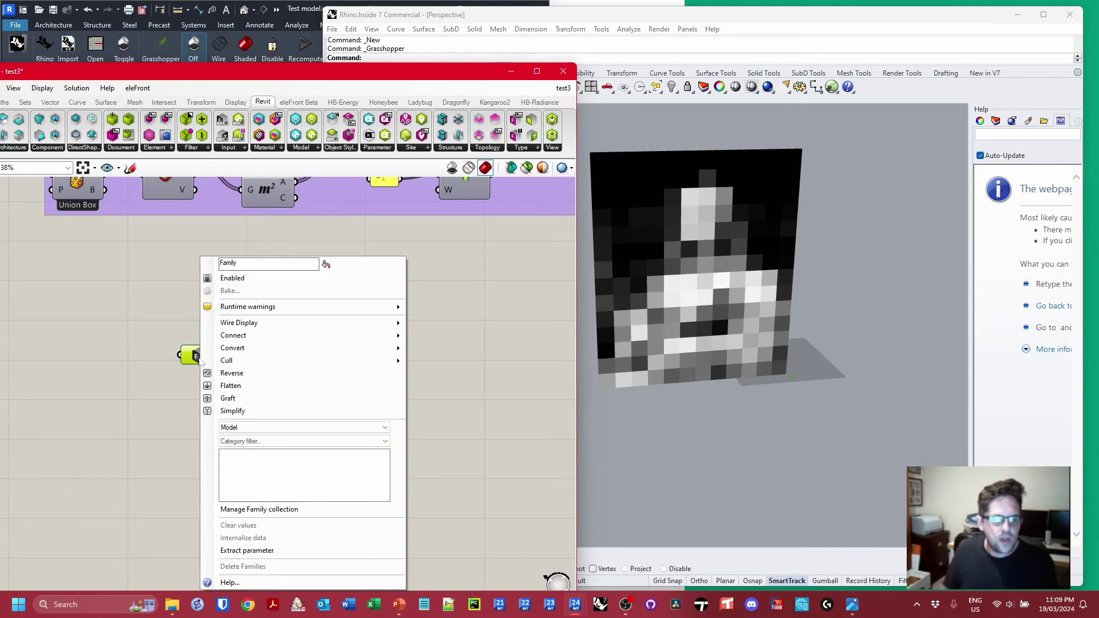
click(381, 441)
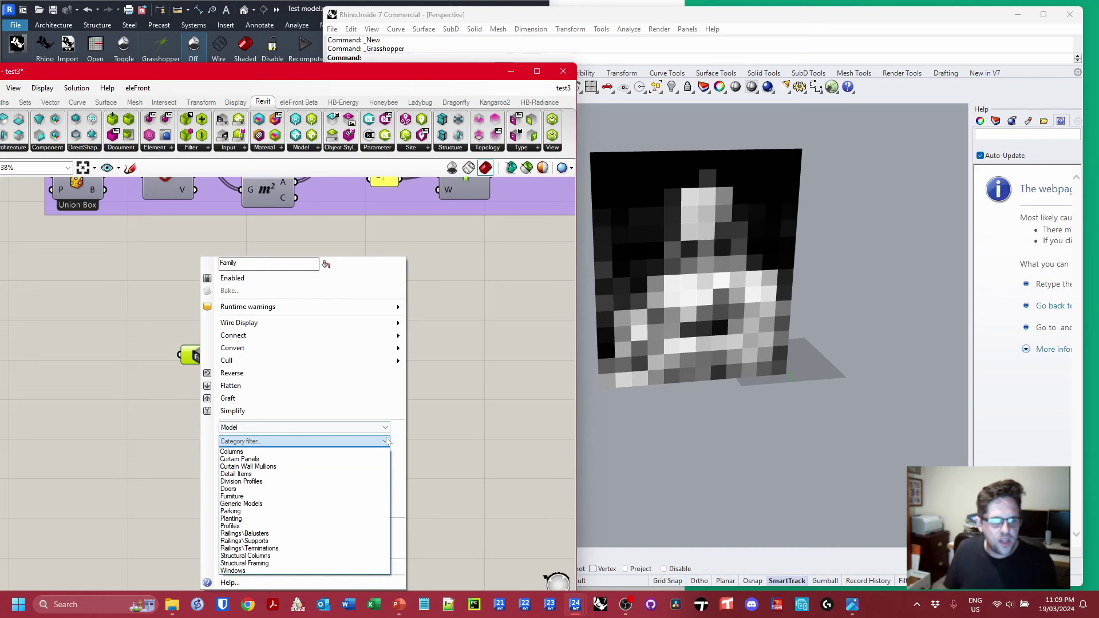
click(353, 459)
click(269, 455)
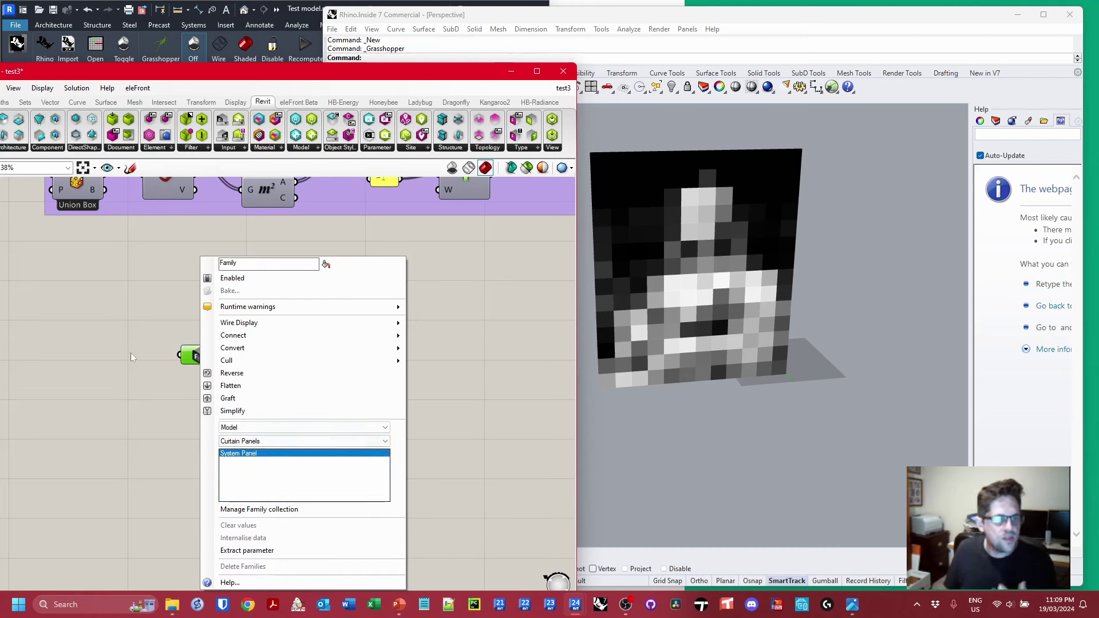
click(118, 317)
drag(193, 354, 145, 349)
double_click(309, 328)
text(types)
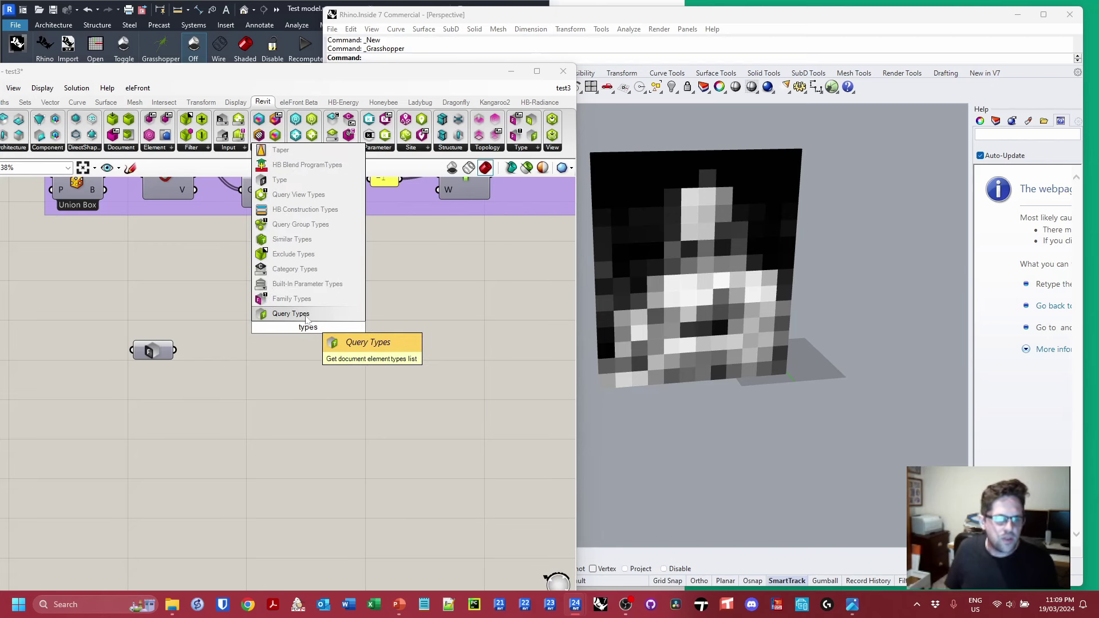
click(307, 315)
click(313, 329)
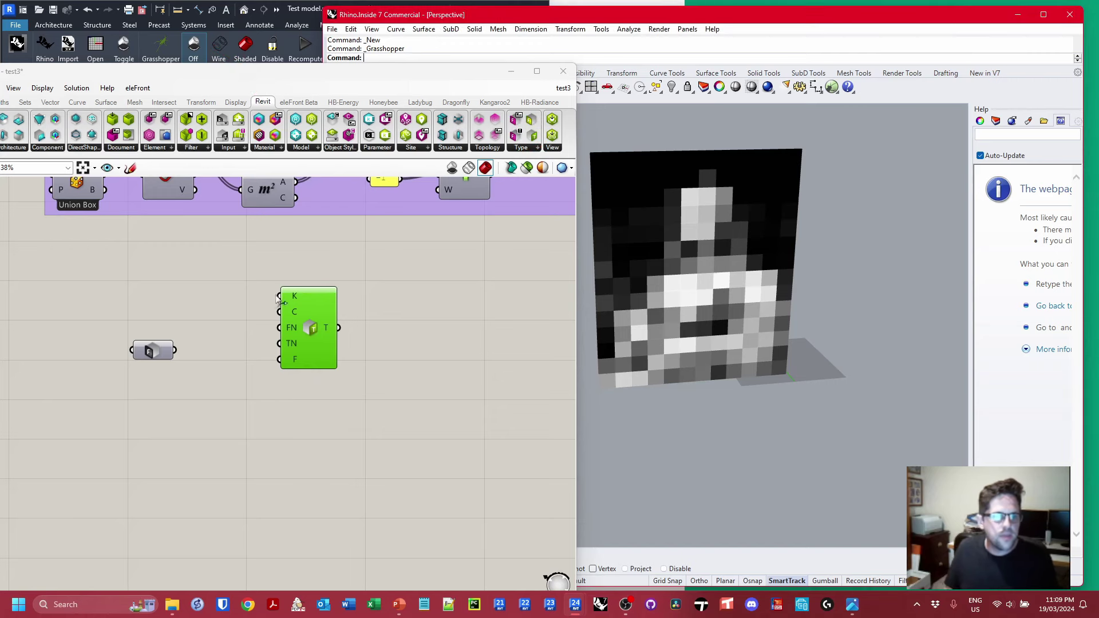
drag(313, 328, 276, 366)
drag(179, 352, 236, 349)
mouse_move(256, 365)
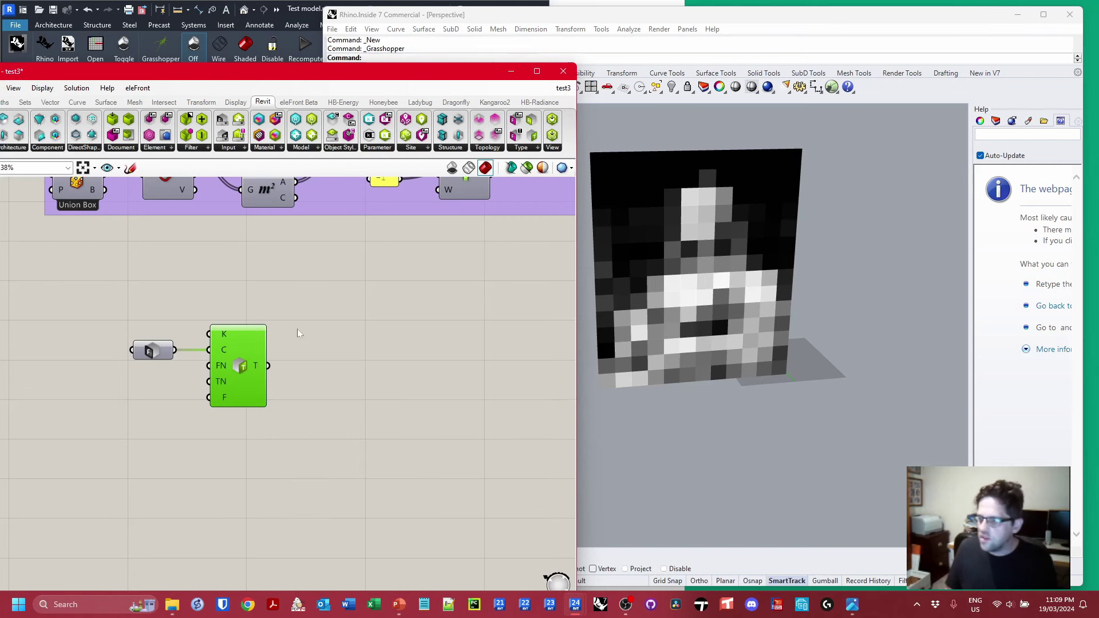
drag(314, 326, 252, 367)
key(Delete)
- Add a Family Types component beside the Family parameter and feed the System Panel family into its Family input
double_click(297, 305)
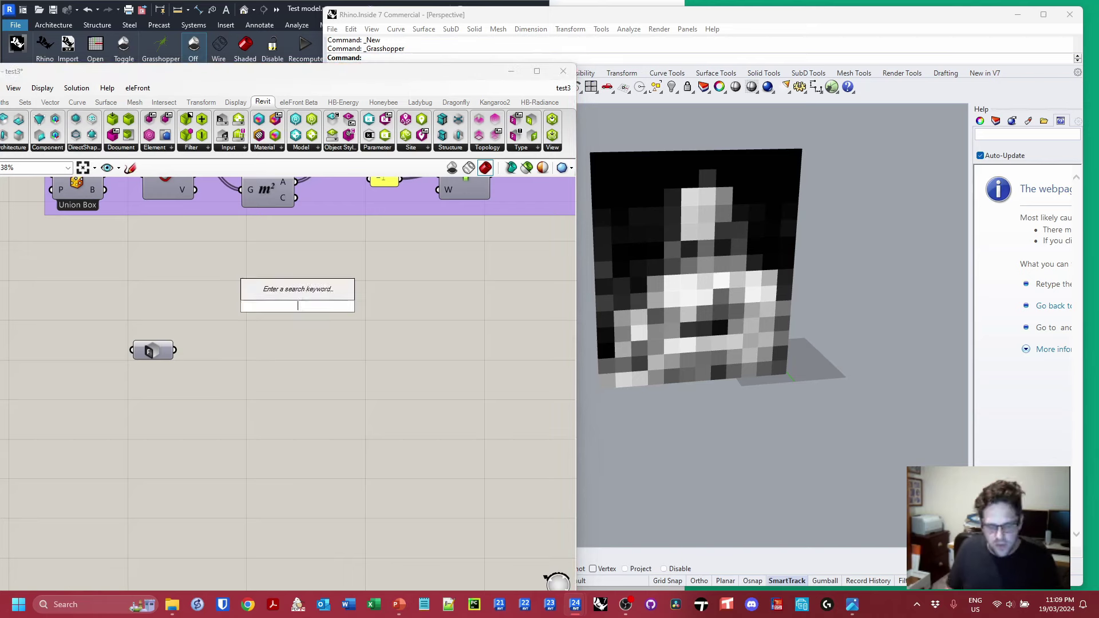
text(types)
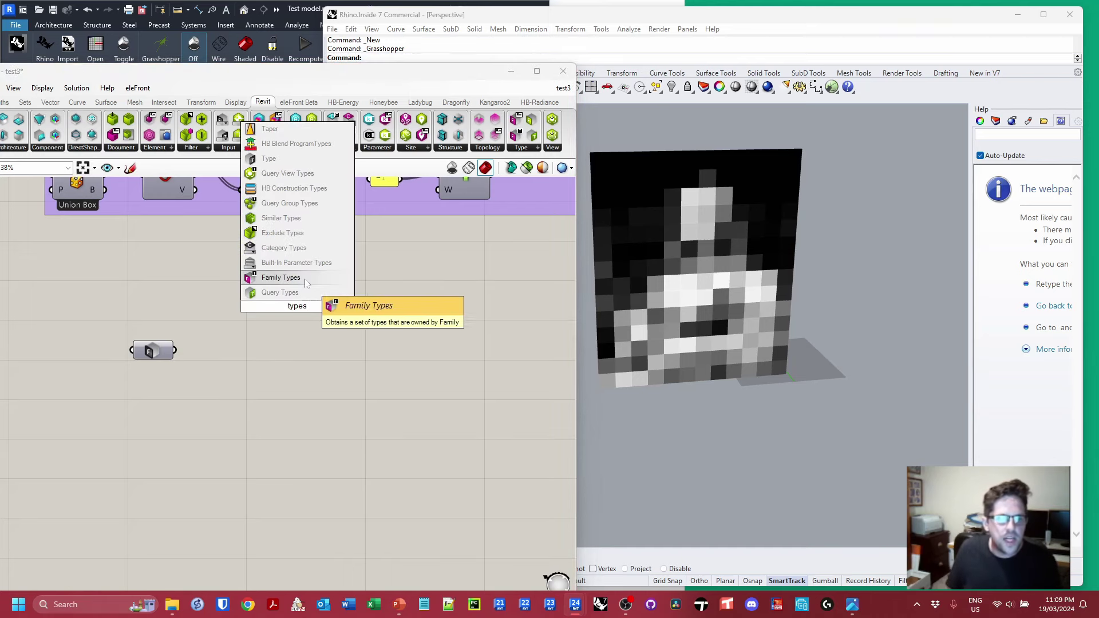
click(305, 284)
drag(295, 304, 258, 331)
drag(175, 351, 222, 350)
mouse_move(244, 352)
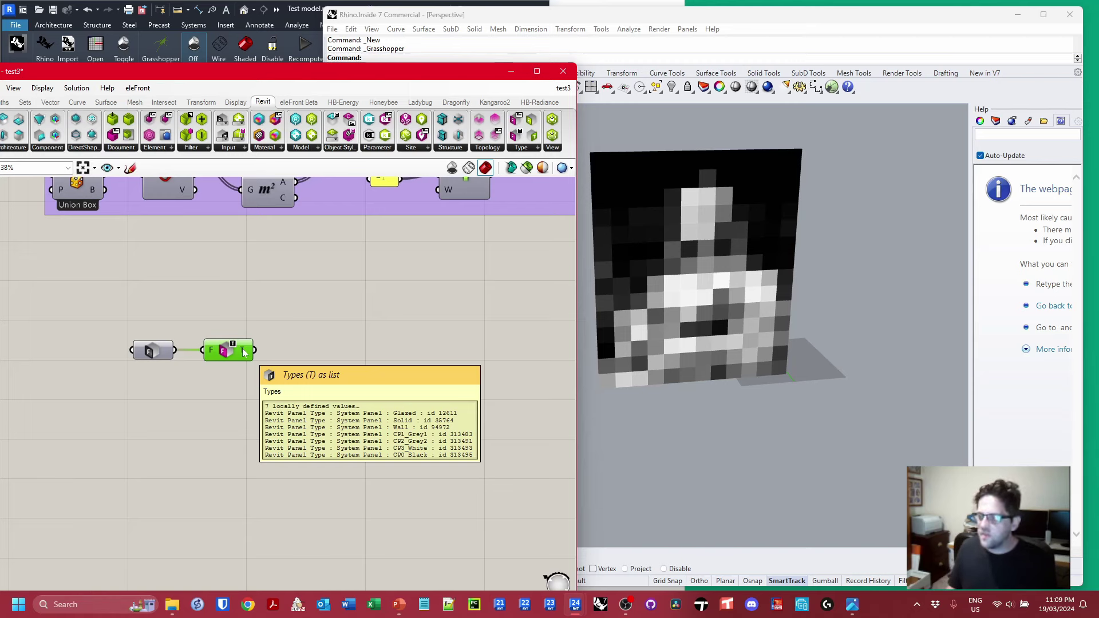
- Add an Element Name component after Family Types and connect the Types output to its Element input
double_click(365, 340)
text(element nam)
click(354, 313)
drag(255, 350, 337, 386)
mouse_move(339, 390)
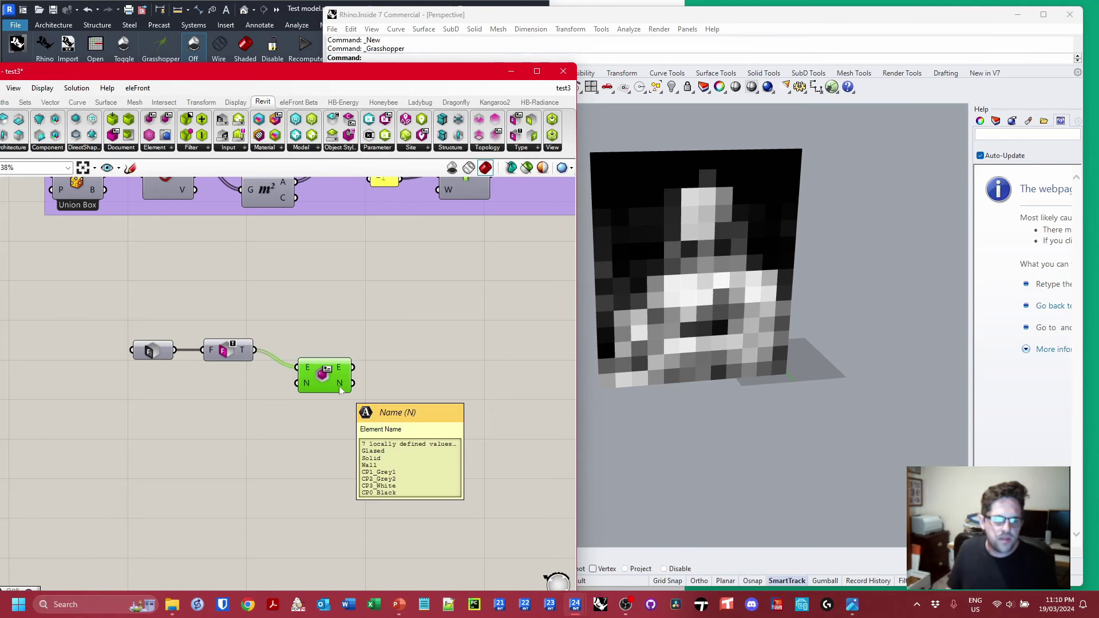
- Add a Match Text component and connect the Element Name's Name output to its Text input
double_click(447, 390)
text(tactm)
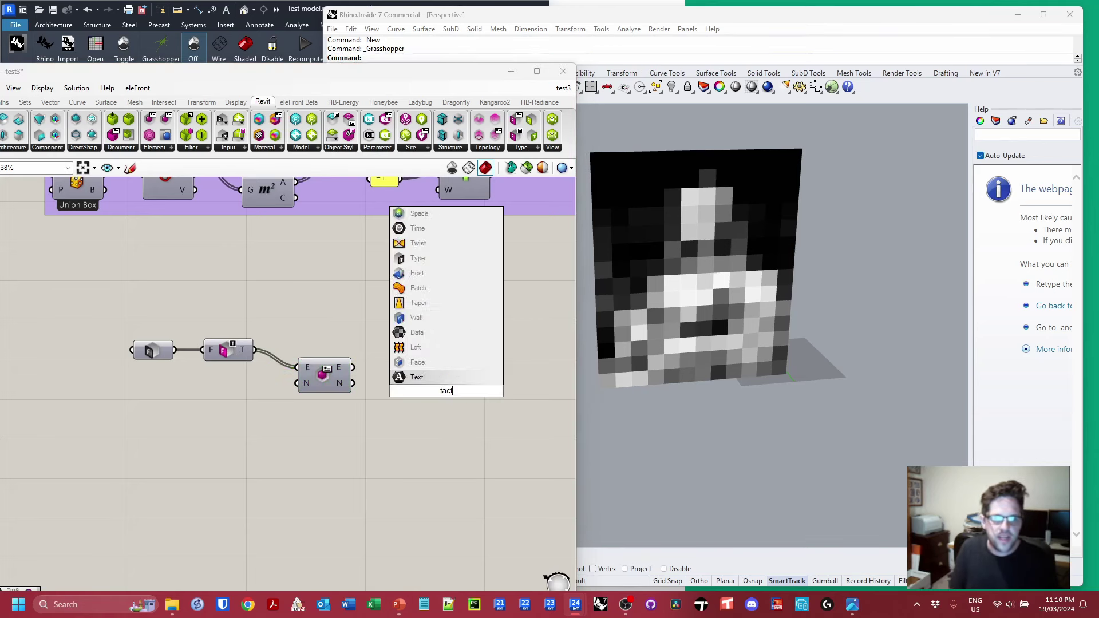
key(BackSpace)
key(BackSpace)
key(BackSpace)
key(BackSpace)
key(BackSpace)
text(tex match)
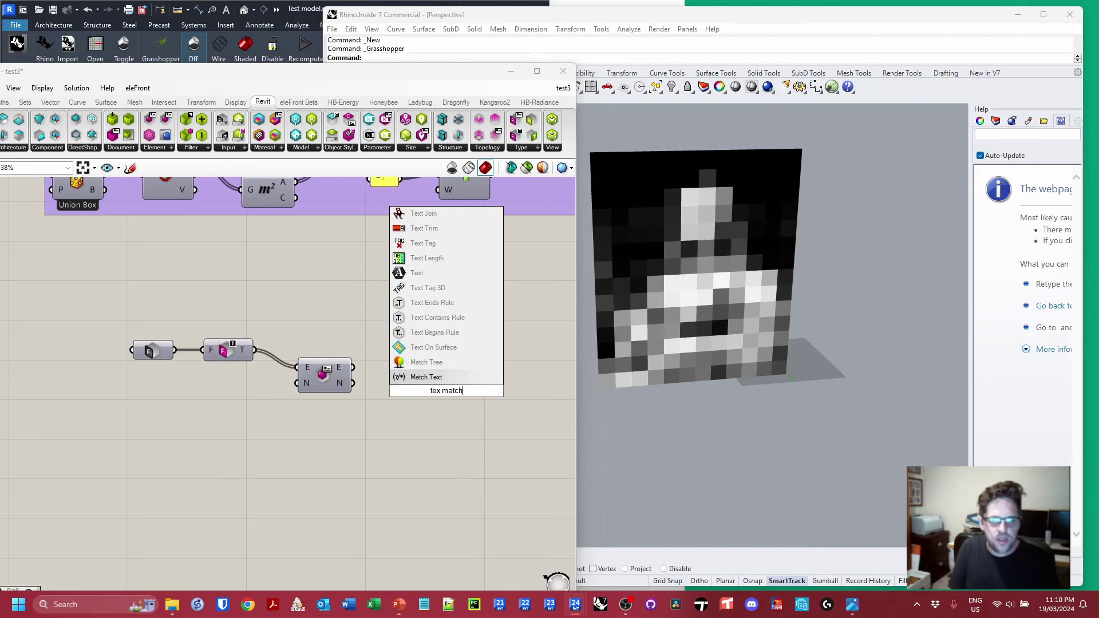
key(Return)
scroll(324, 391, up, 1)
drag(360, 389, 448, 400)
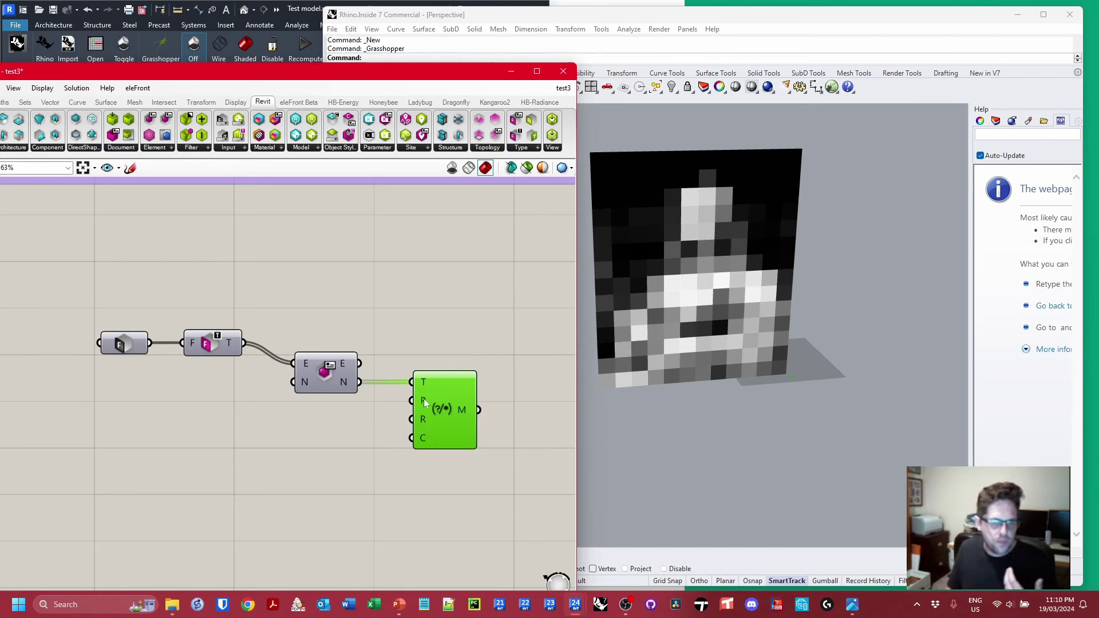
- Create a panel containing CP below Element Name and connect it to the R input of Match Text
double_click(320, 418)
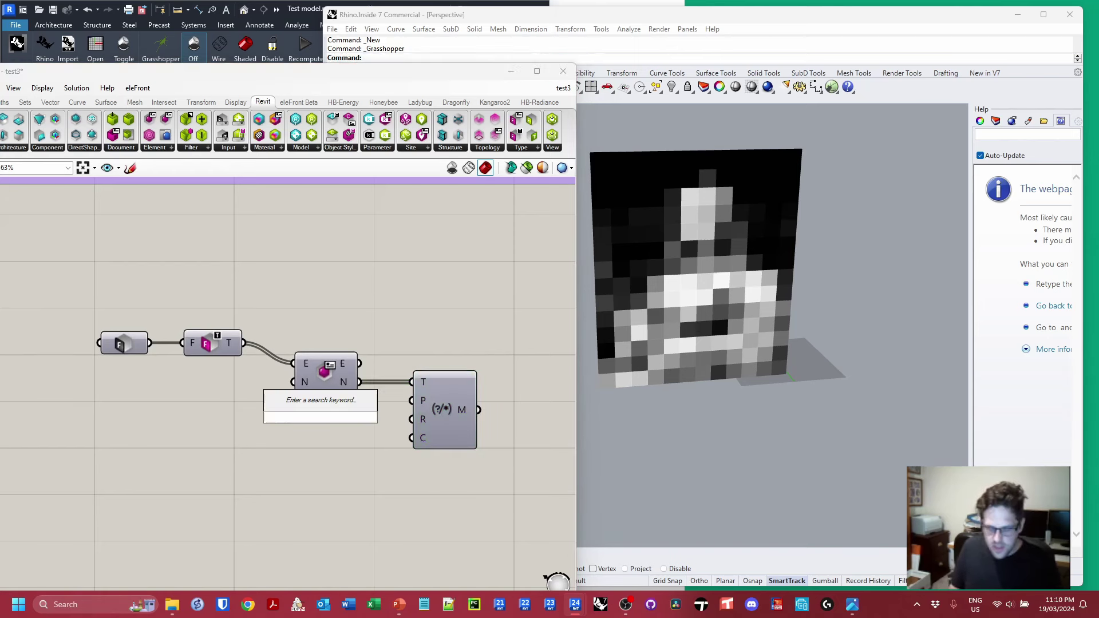
text(//CP)
key(Return)
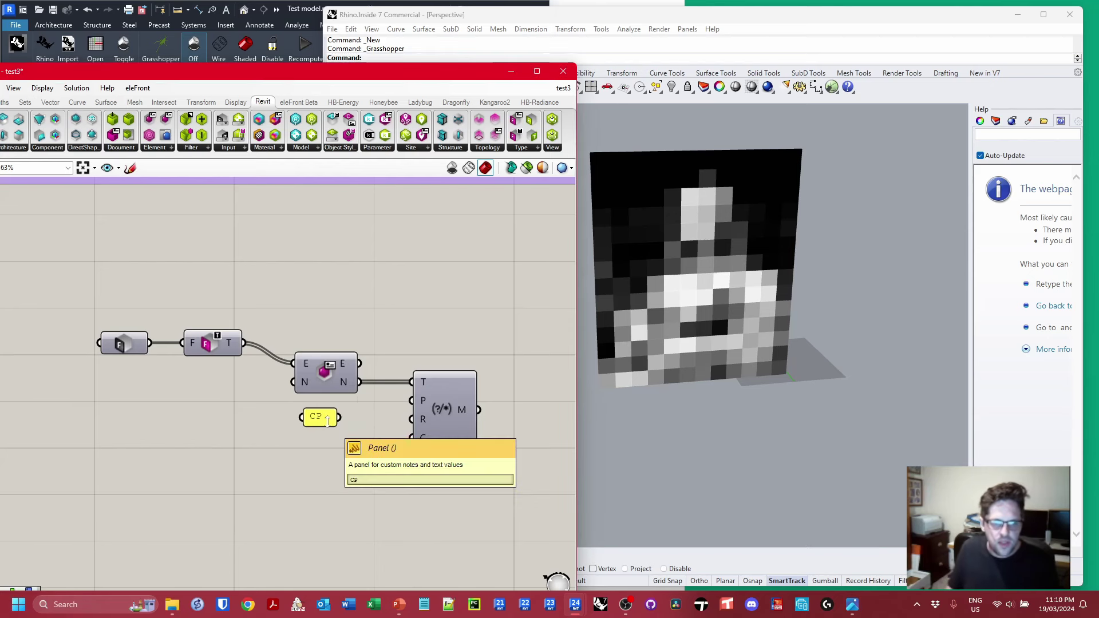
drag(337, 417, 411, 419)
click(336, 426)
mouse_move(468, 411)
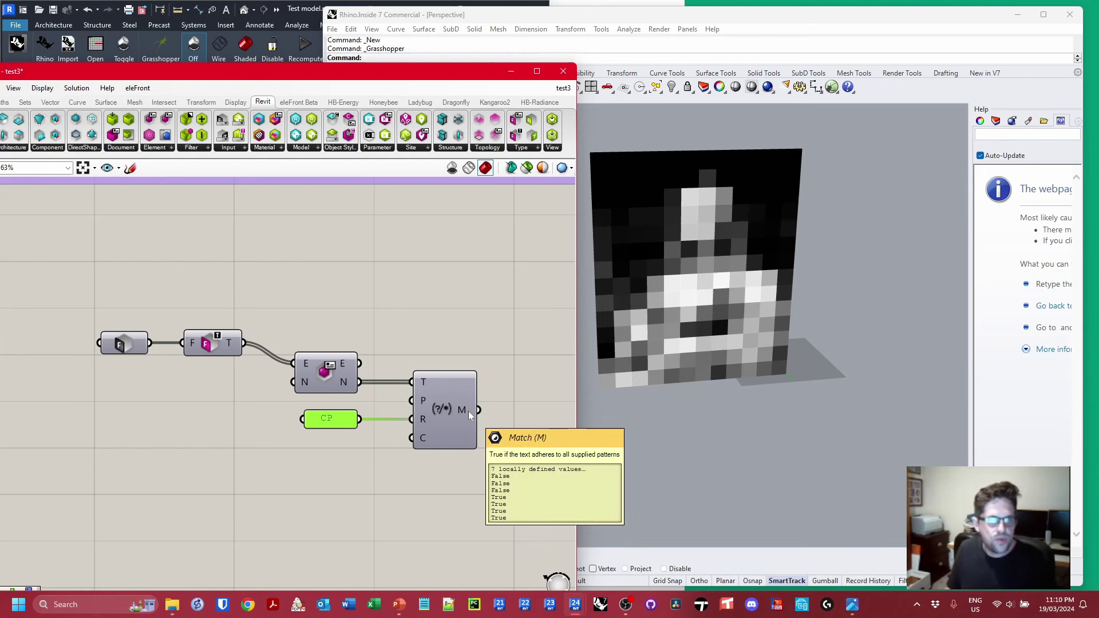
- Add a Cull Pattern component after Match Text and connect the Family Types output to its List input
right_drag(470, 410, 354, 418)
double_click(379, 349)
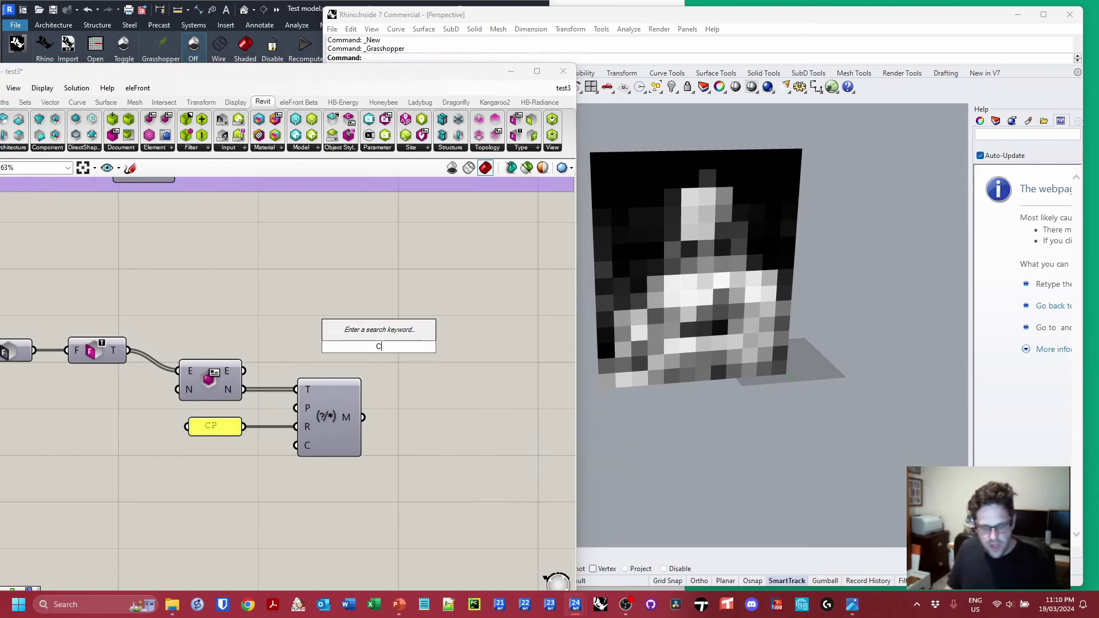
text(CULL)
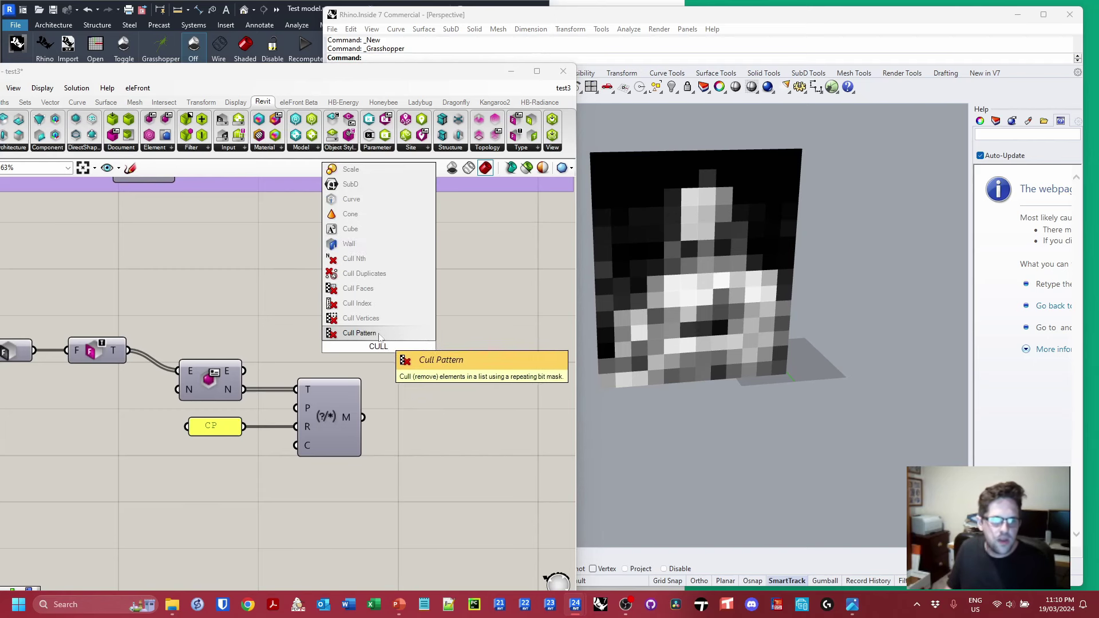
click(385, 334)
right_drag(121, 383, 189, 376)
drag(184, 386, 78, 346)
drag(162, 344, 507, 335)
click(224, 302)
right_drag(484, 335, 308, 353)
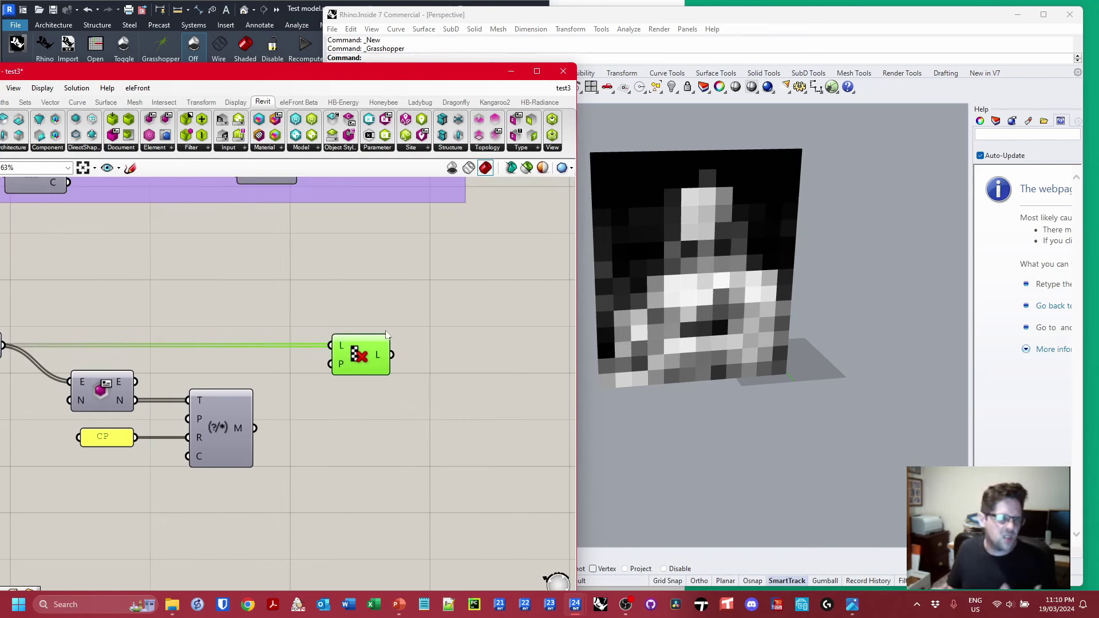
double_click(379, 298)
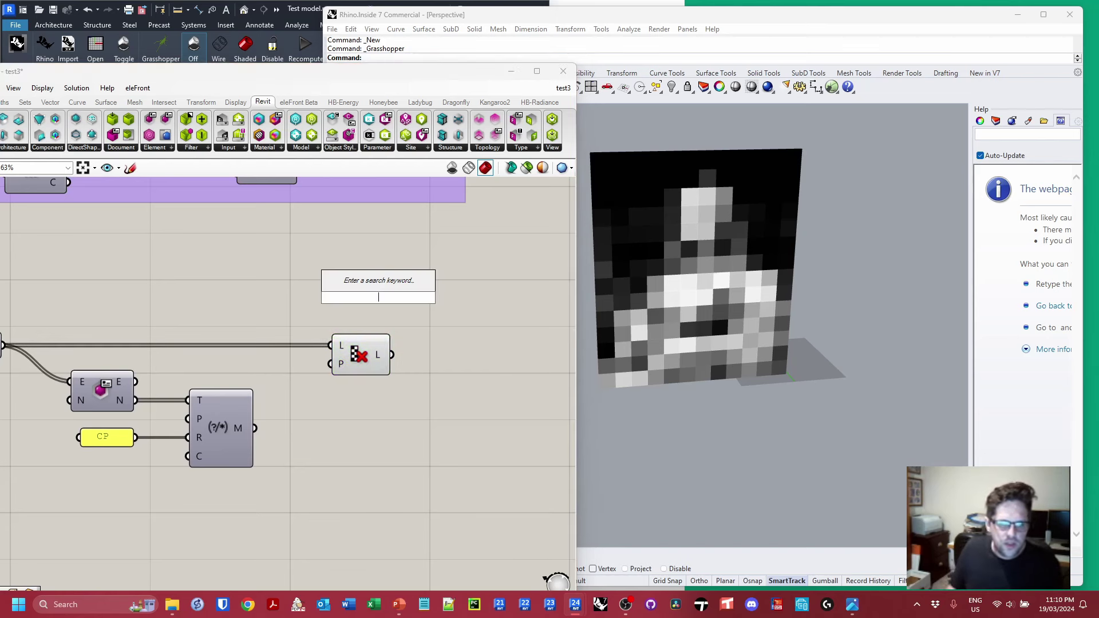
text(DISPATC)
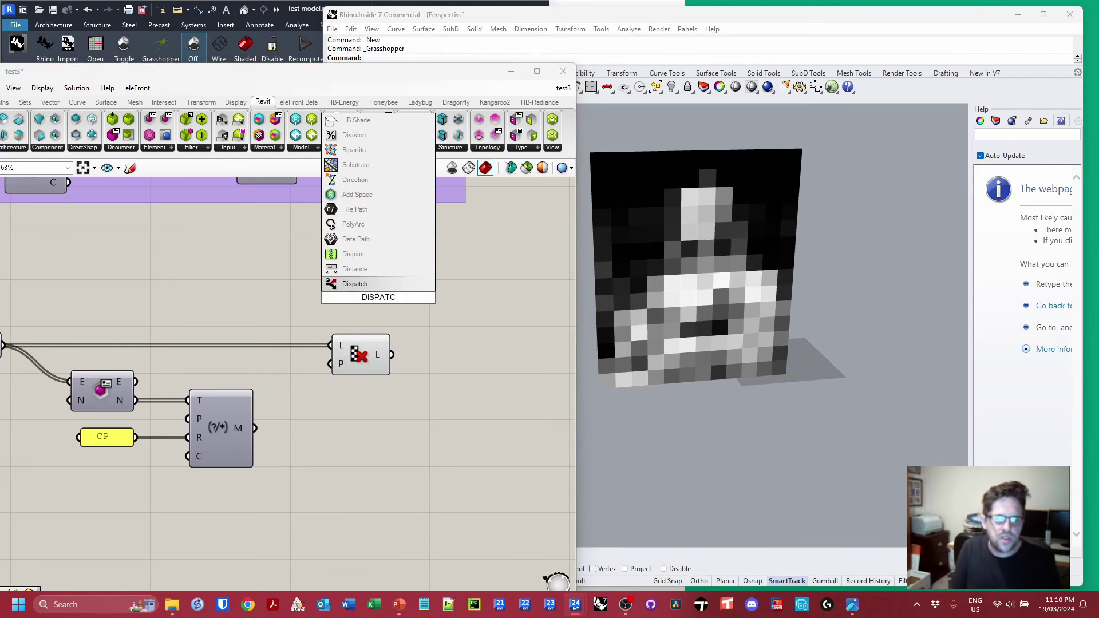
key(Return)
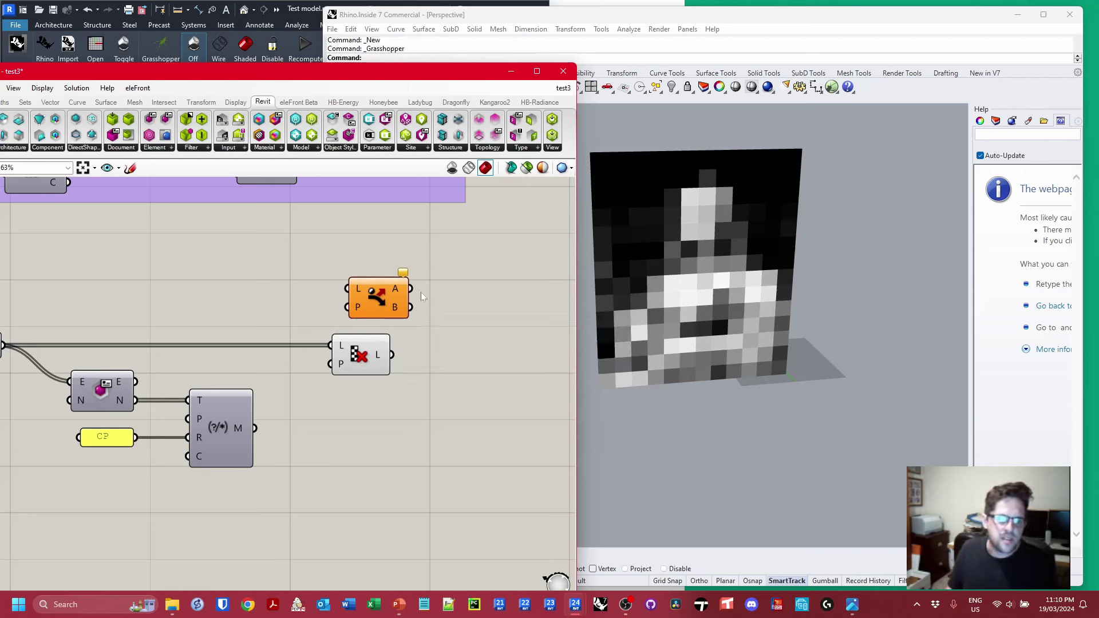
drag(441, 313, 404, 281)
key(Delete)
- Use the Match output as the Cull Pattern's pattern and feed the culled list into a new Element Name component
drag(255, 428, 377, 358)
mouse_move(378, 357)
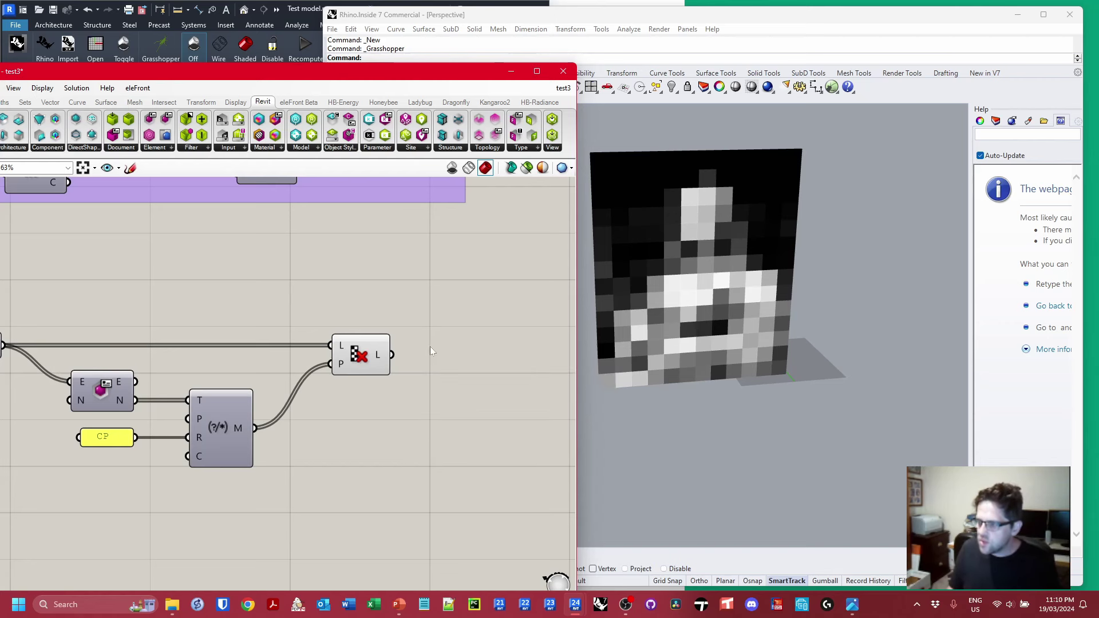
right_drag(431, 343, 287, 341)
double_click(328, 345)
text(ELEMENT NA)
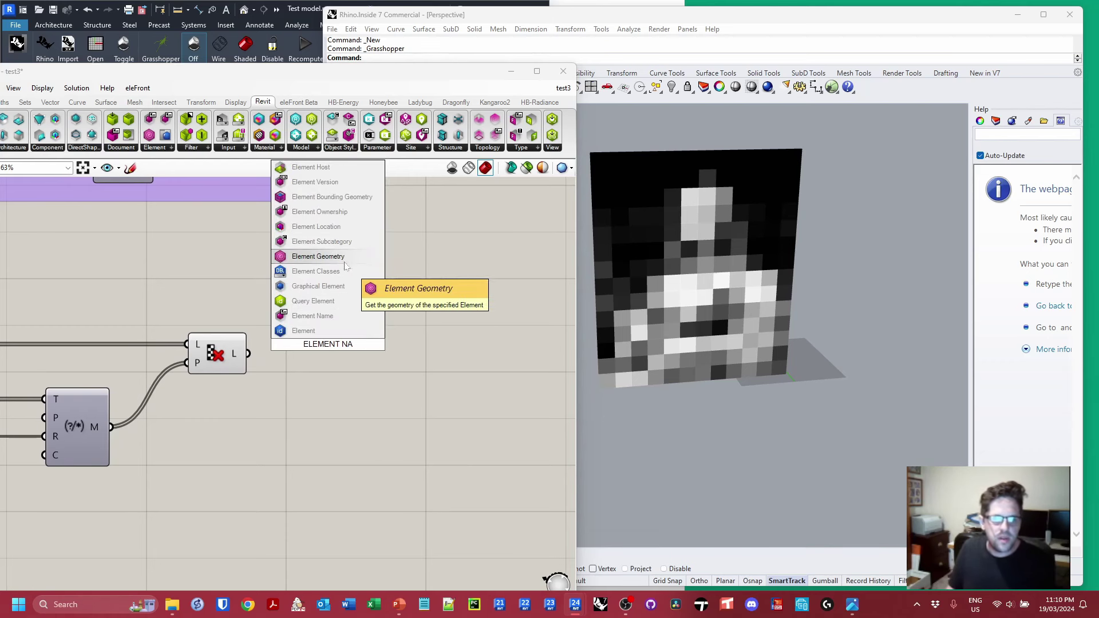
click(337, 318)
drag(249, 354, 336, 384)
- Add a Sort Text component with the Element Name names as Keys and the Cull Pattern list as Values
double_click(413, 317)
text(SORT TEXT)
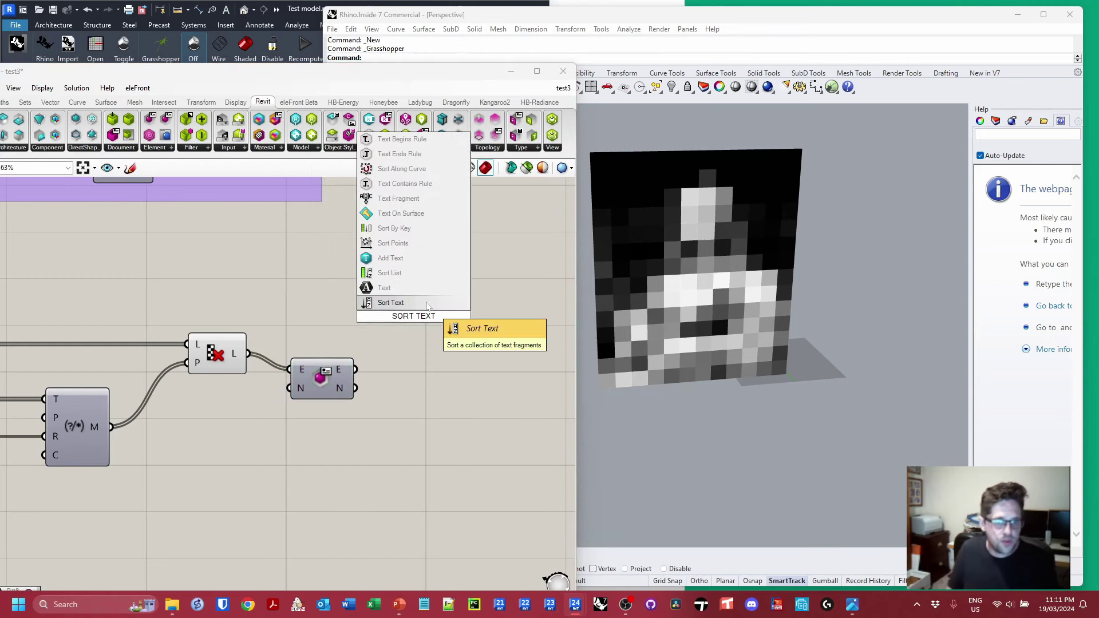
click(426, 303)
drag(419, 321, 462, 346)
right_drag(435, 366, 296, 324)
drag(189, 326, 191, 361)
drag(109, 311, 356, 311)
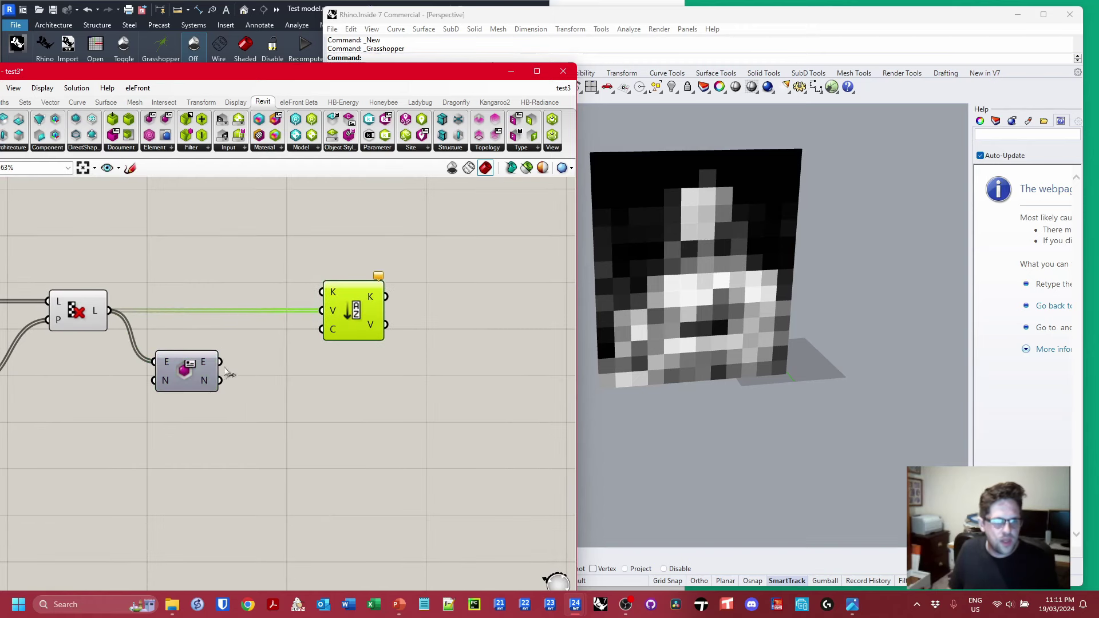
drag(220, 380, 313, 309)
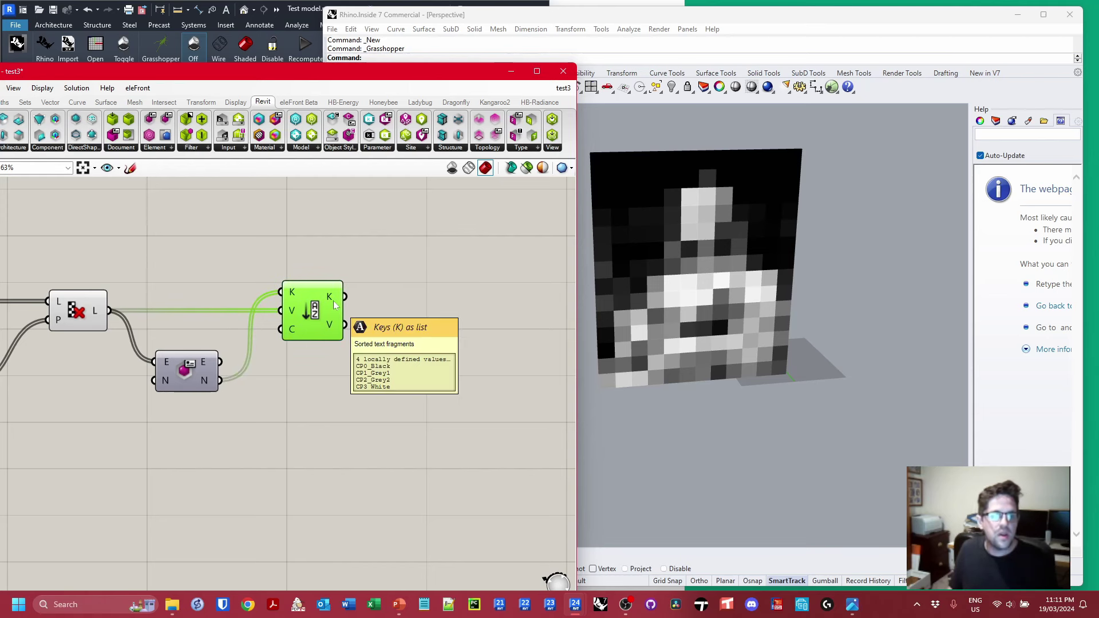
mouse_move(330, 326)
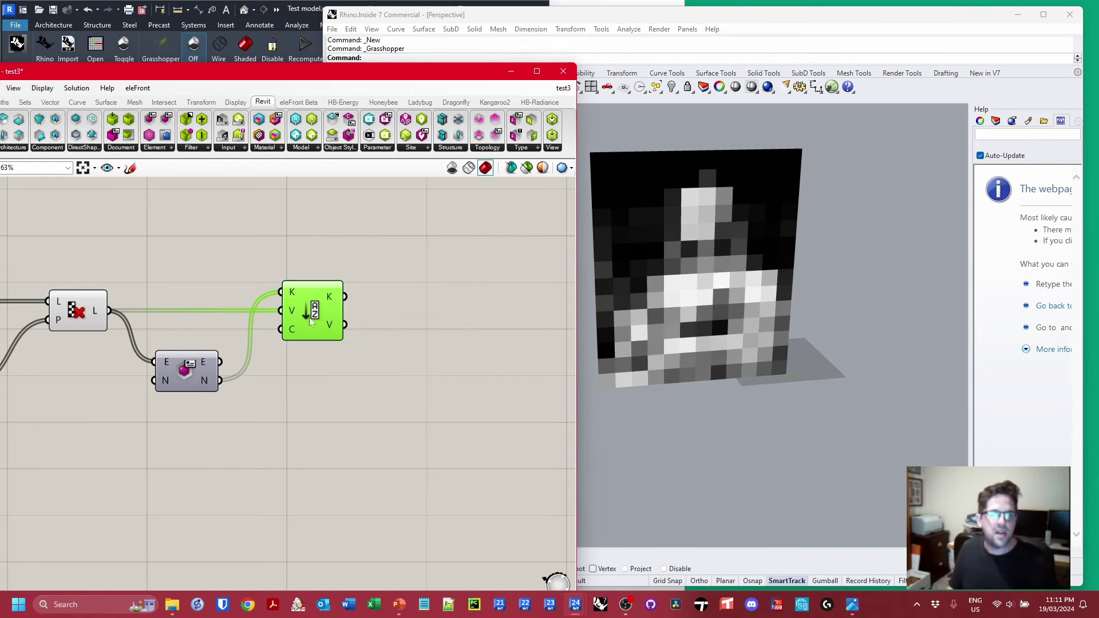
- Move the Grasshopper window fully into view and save the definition
drag(239, 75, 336, 41)
key(ctrl+s)
right_drag(401, 198, 374, 256)
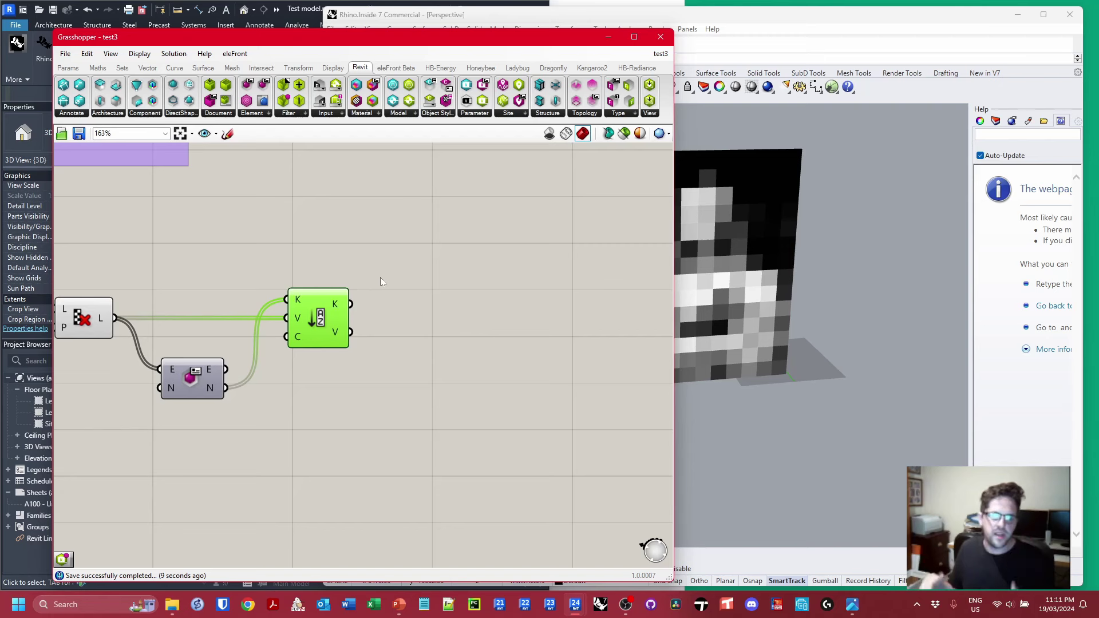
- Add a Reverse List component after Sort Text and connect the sorted Values output to it
double_click(405, 273)
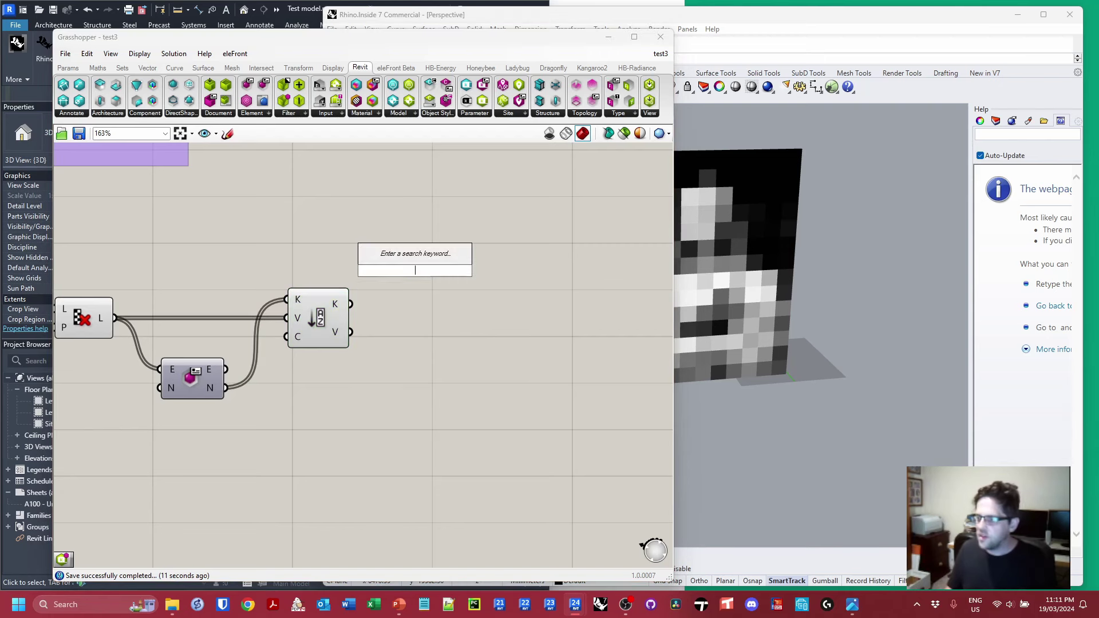
text(REFVER)
key(Escape)
double_click(445, 303)
text(REVERSE)
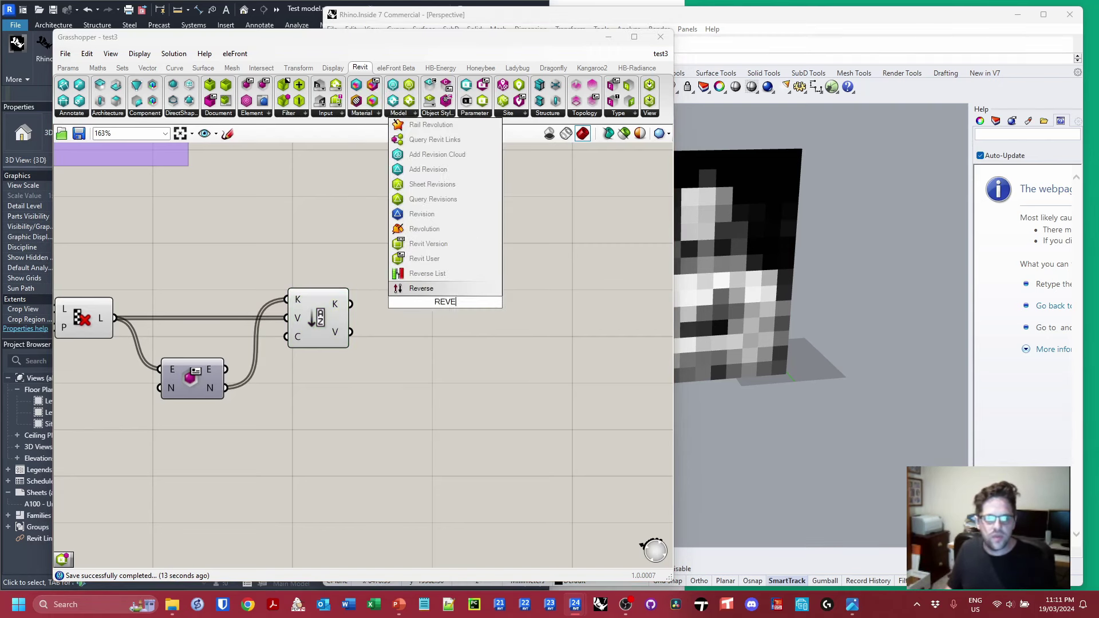
click(435, 275)
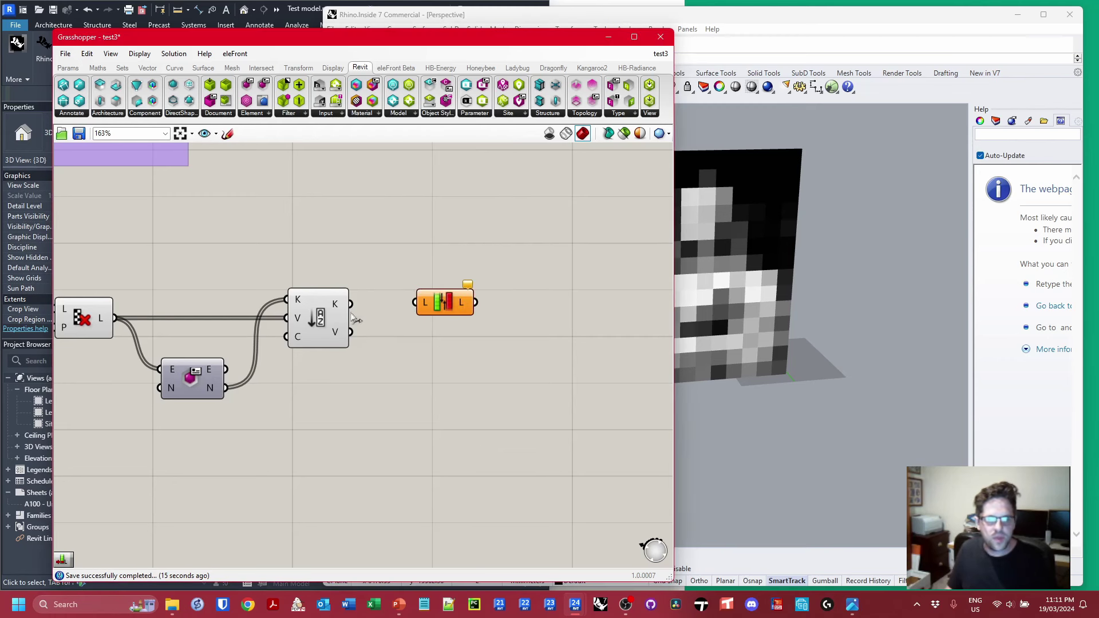
drag(351, 332, 420, 334)
click(436, 280)
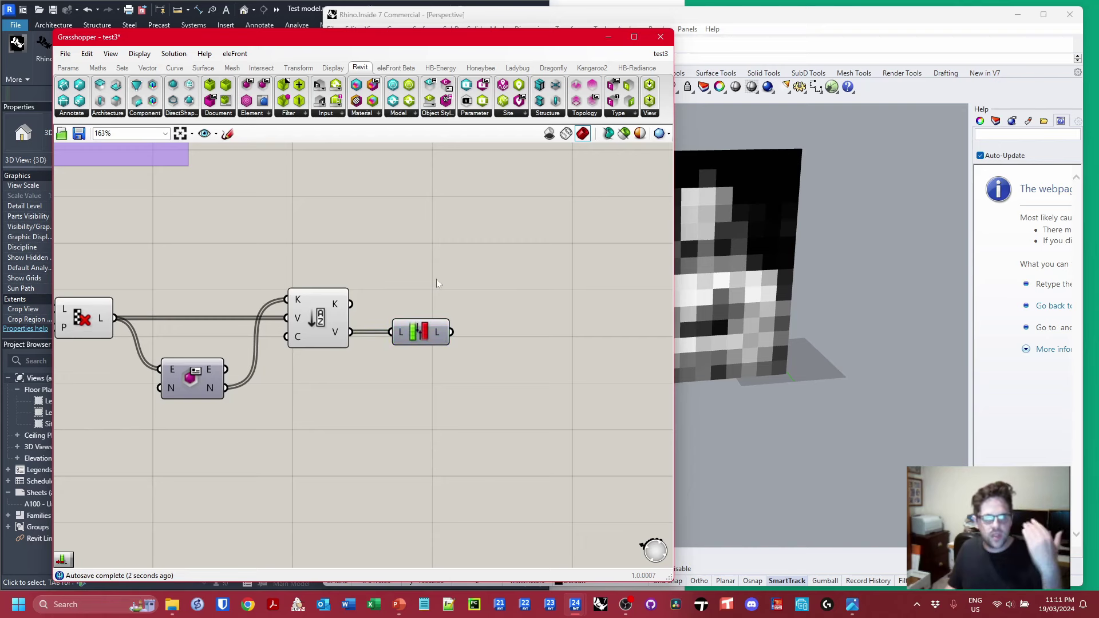
- Group the panel type filtering and sorting components through Reverse List, and move the group beneath the Surface Closest Point group
right_drag(531, 269, 427, 270)
scroll(453, 268, down, 5)
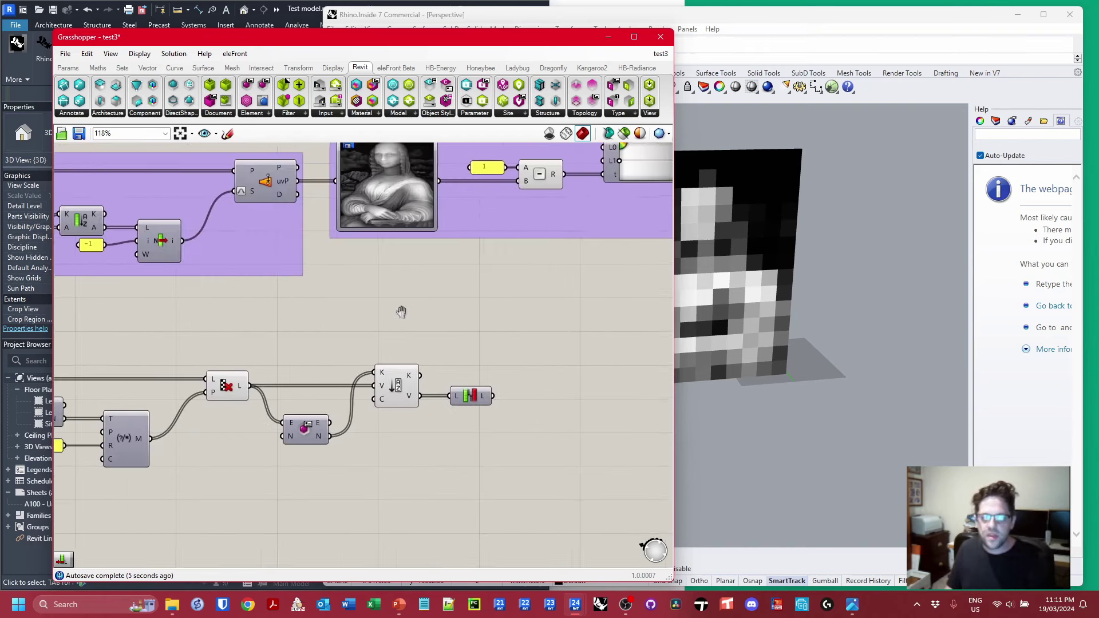
drag(363, 393, 98, 330)
right_click(174, 322)
click(212, 419)
drag(368, 348, 244, 370)
- Add a Remap Numbers component below the image group and connect the inverted brightness Subtraction result to its Value input
right_drag(446, 365, 279, 389)
scroll(409, 300, up, 3)
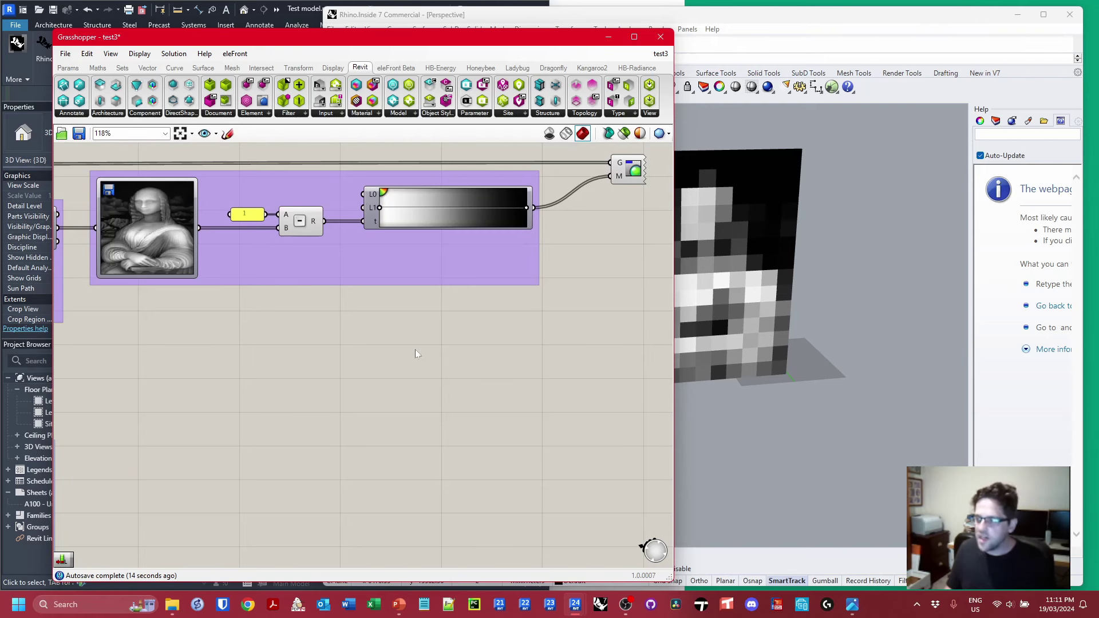
right_drag(307, 355, 432, 356)
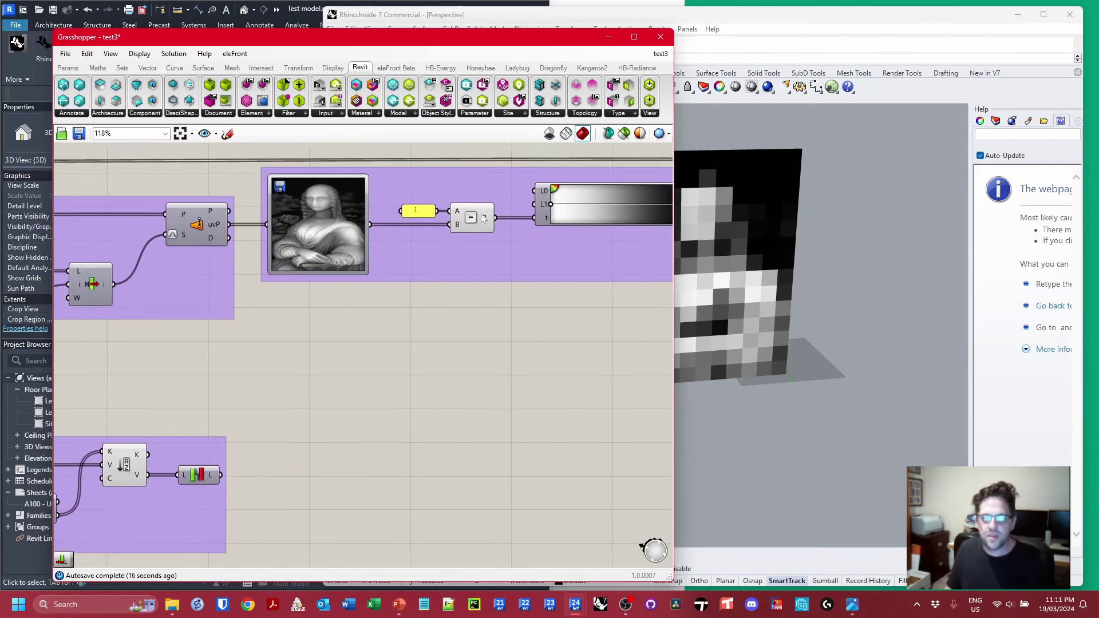
mouse_move(485, 218)
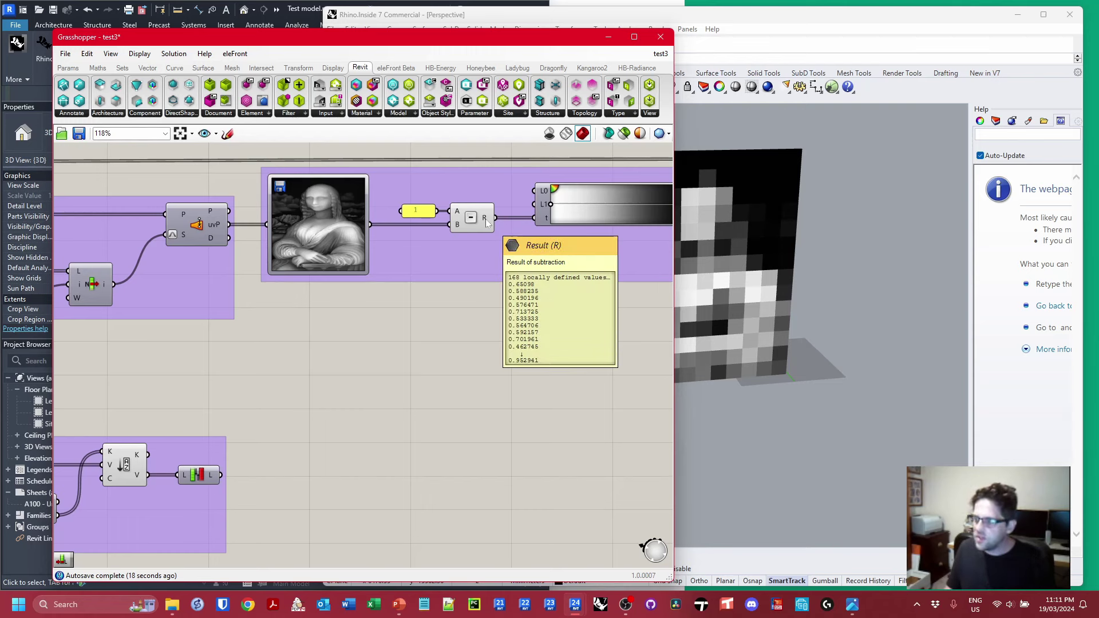
double_click(452, 315)
text(REMAP)
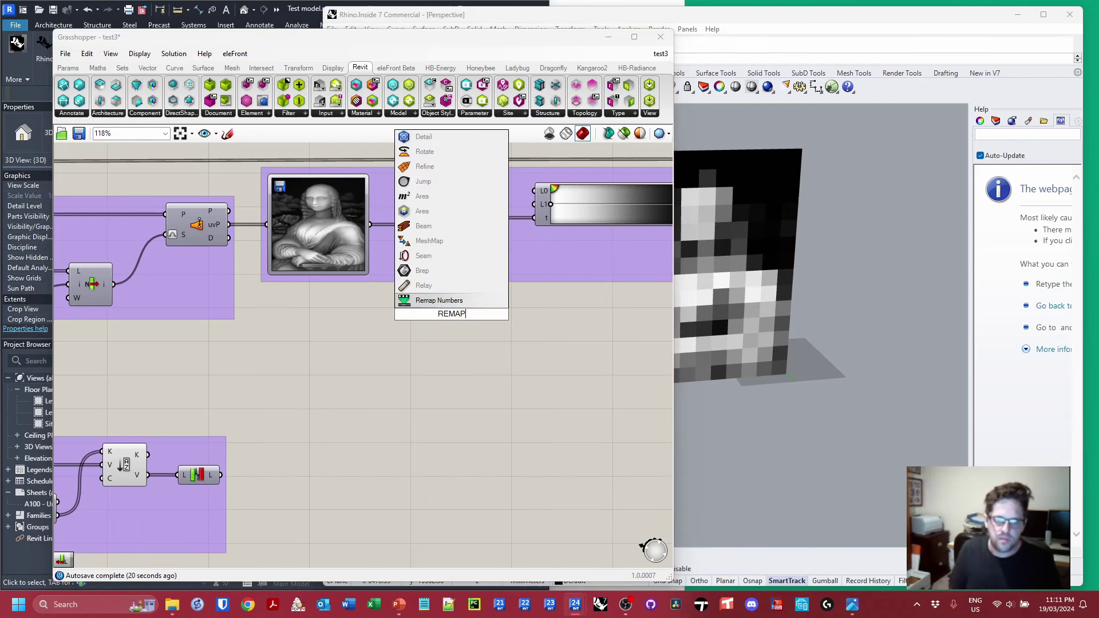
click(463, 301)
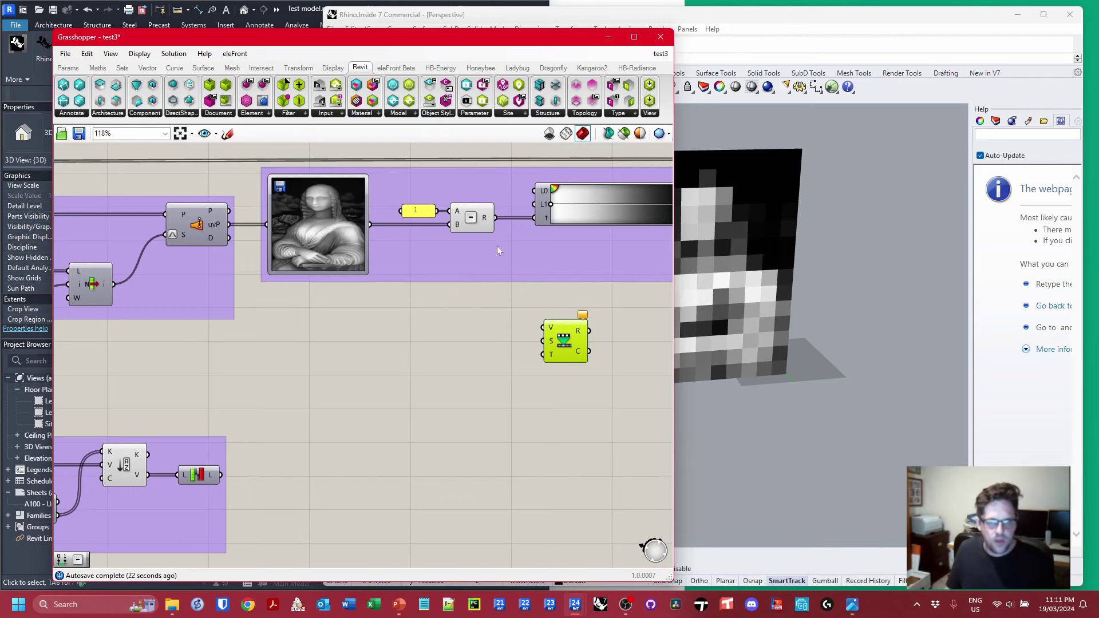
drag(497, 218, 569, 326)
click(453, 327)
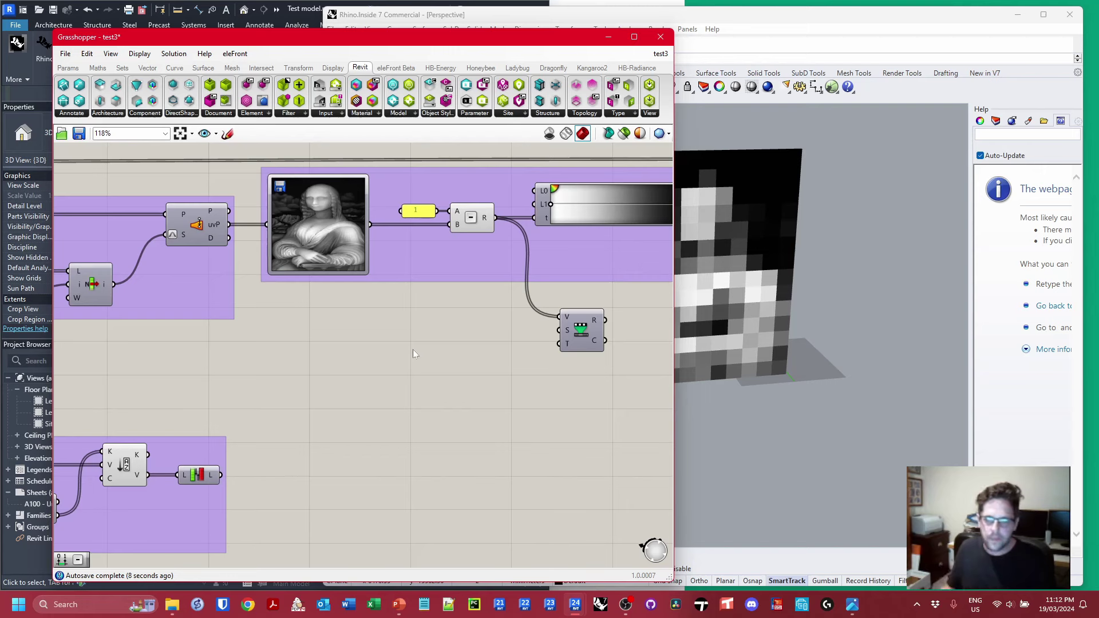
- Add a List Length component and feed it the Reverse List output
double_click(330, 361)
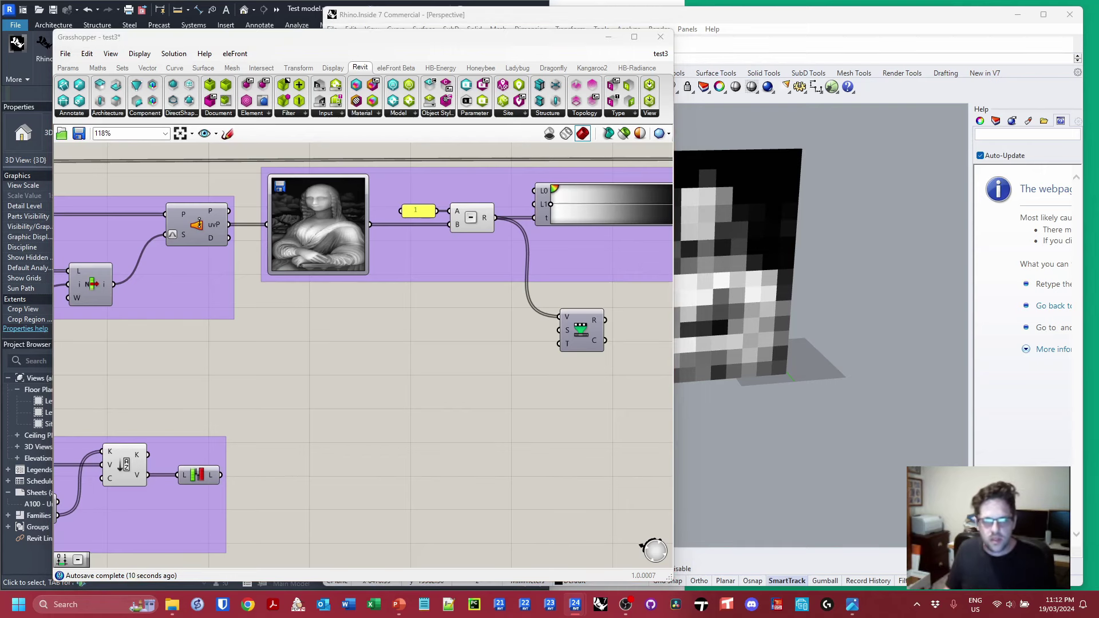
text(LIST LENGH)
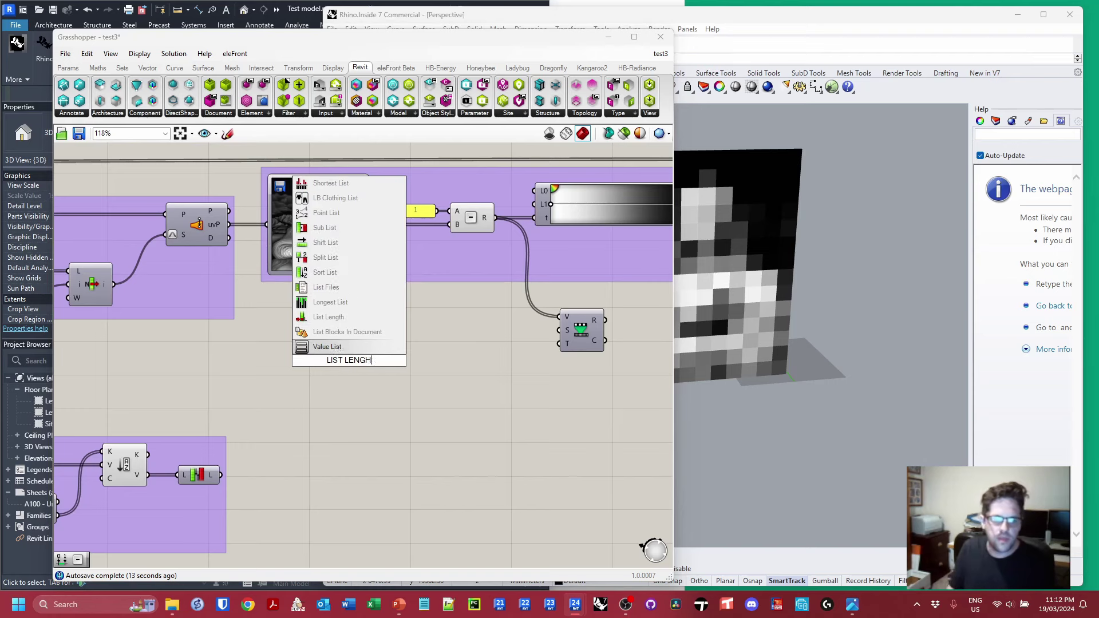
key(BackSpace)
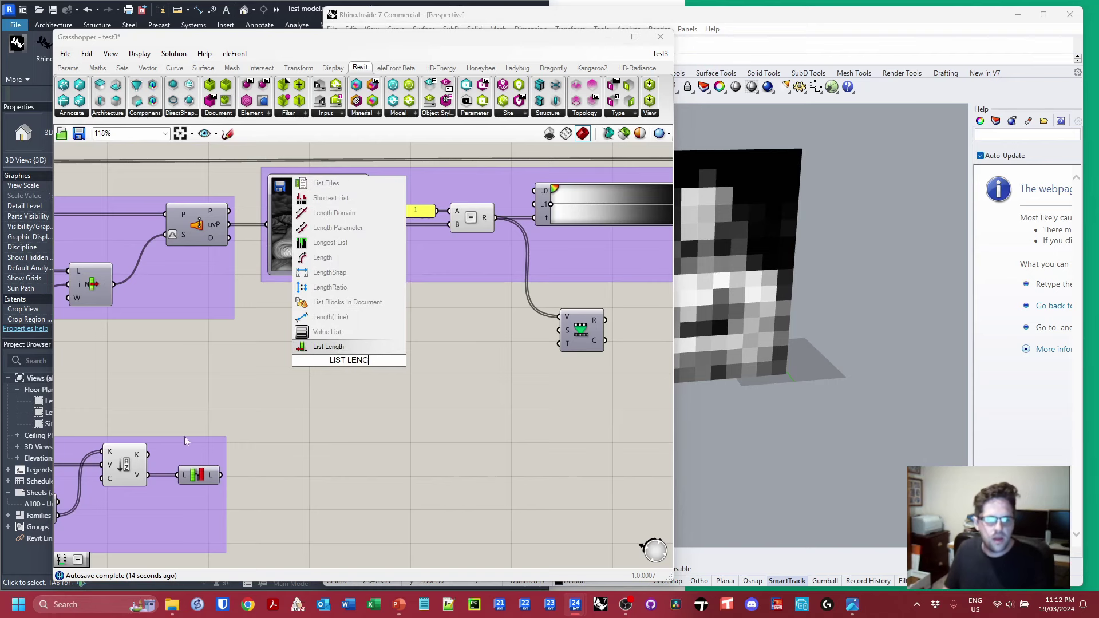
key(Return)
drag(221, 474, 402, 372)
- Add a Subtraction component after List Length, with the list length as A and a panel of 1 as B
double_click(480, 353)
drag(427, 372, 446, 388)
scroll(445, 365, up, 2)
double_click(444, 346)
text(1)
key(Return)
drag(458, 336, 437, 388)
drag(441, 332, 390, 402)
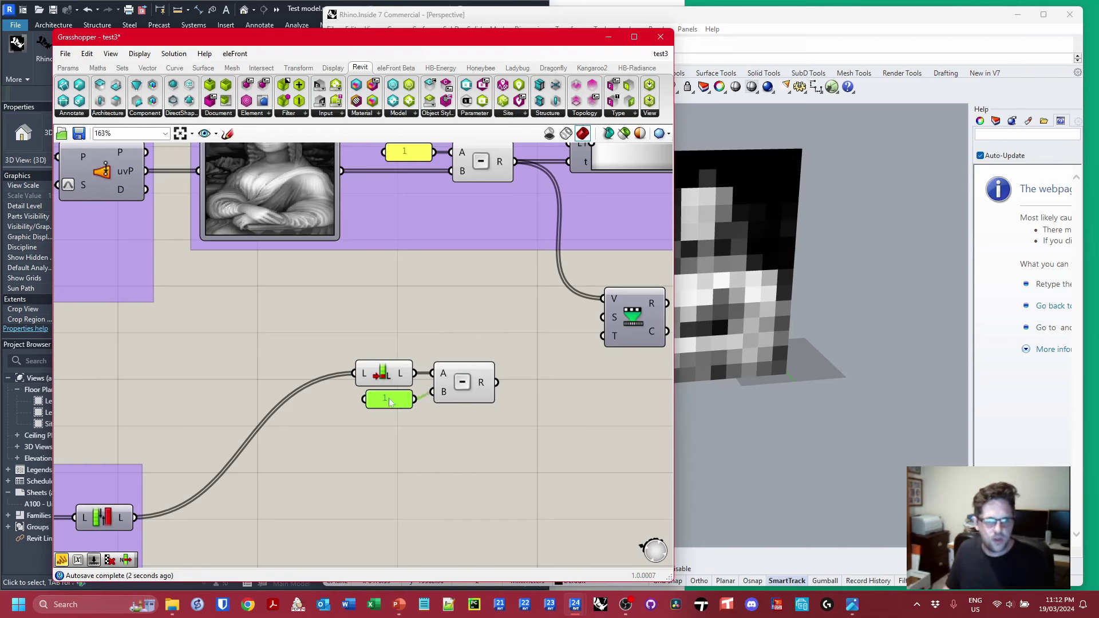
- Connect the list length Subtraction result to the Source input of Remap Numbers and line the component up beside it
right_drag(515, 363, 356, 383)
drag(476, 328, 489, 342)
mouse_move(468, 350)
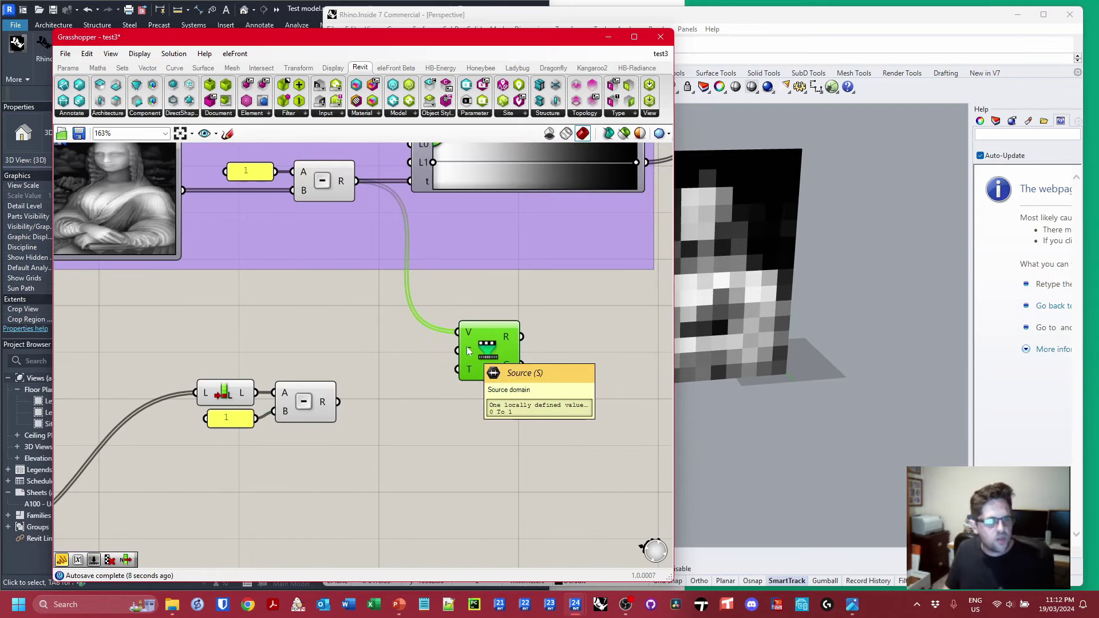
drag(467, 350, 338, 401)
mouse_move(469, 353)
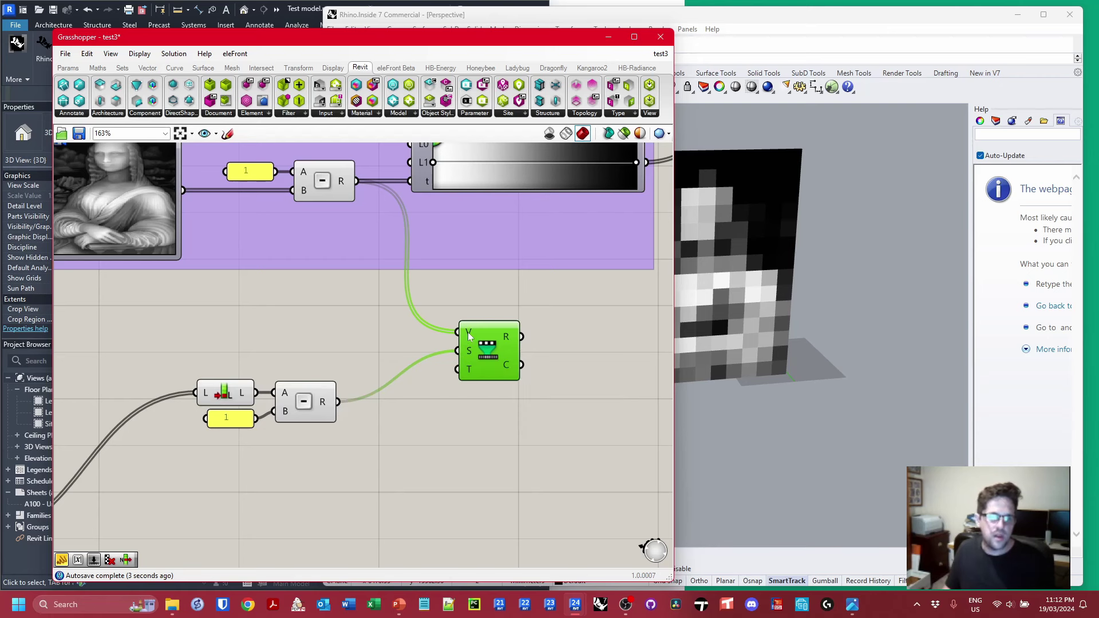
drag(487, 343, 482, 389)
right_drag(506, 383, 304, 333)
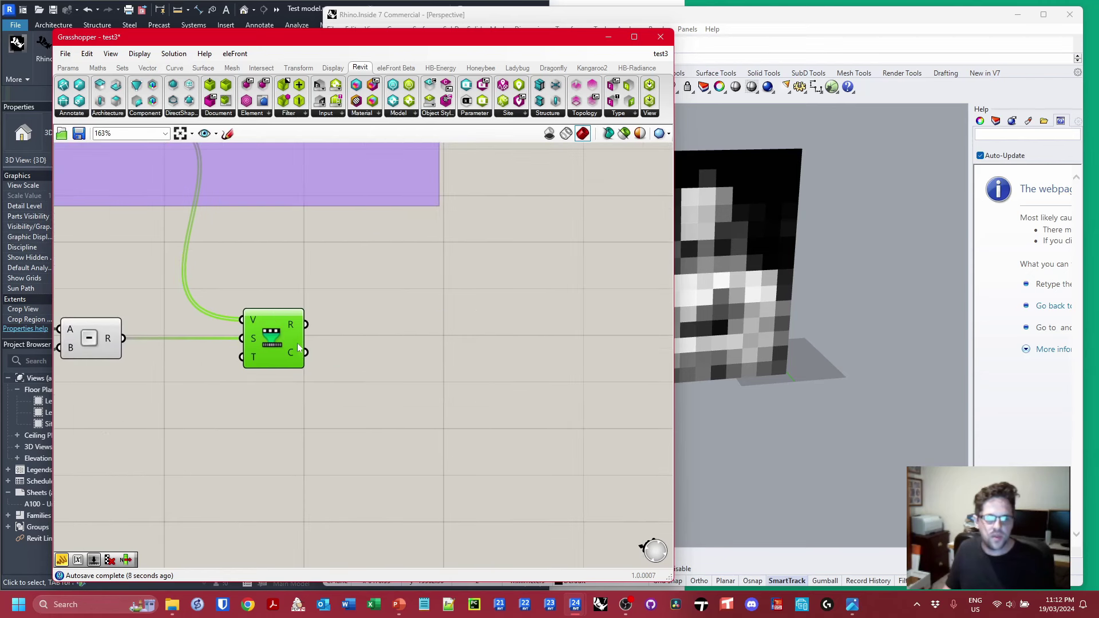
- Add a Round component and connect the Mapped output of Remap Numbers to it
mouse_move(296, 336)
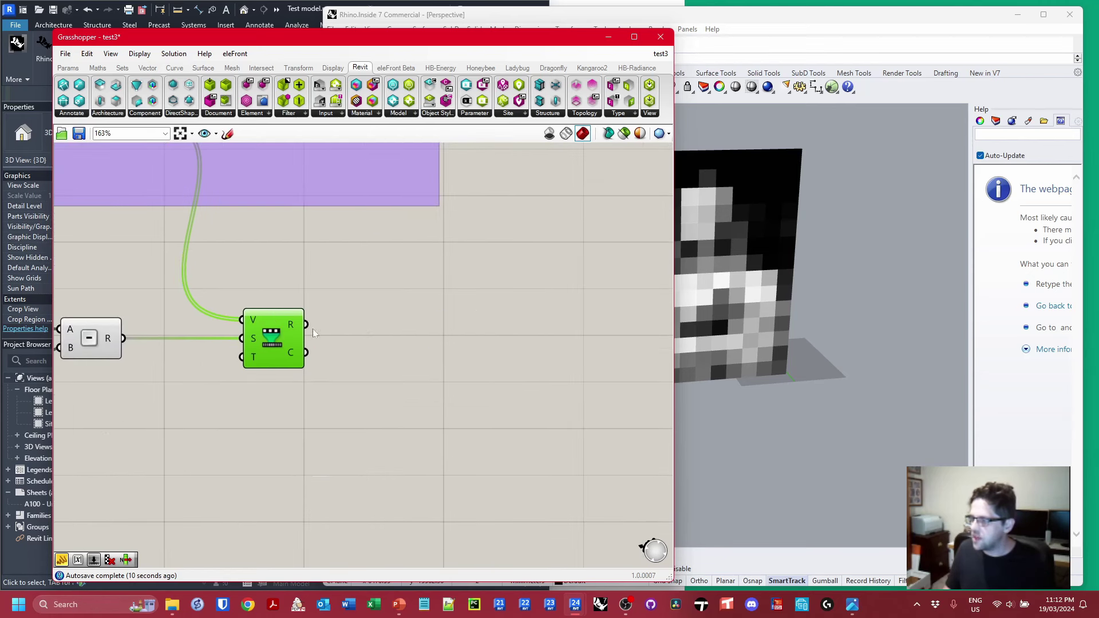
double_click(390, 315)
text(ROUN)
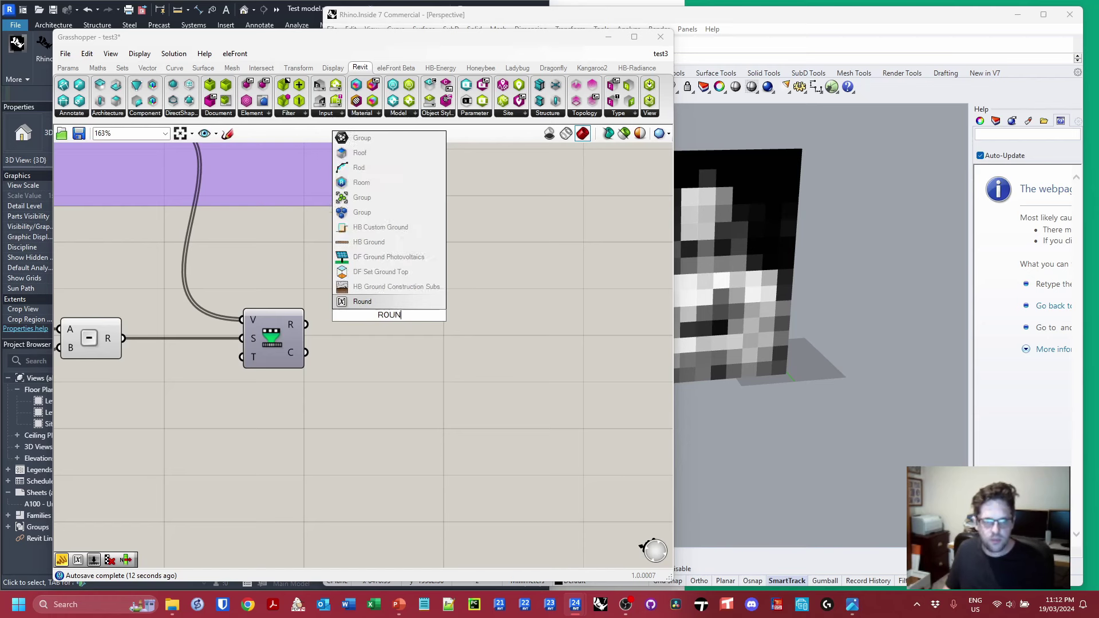
click(363, 304)
drag(307, 325, 356, 325)
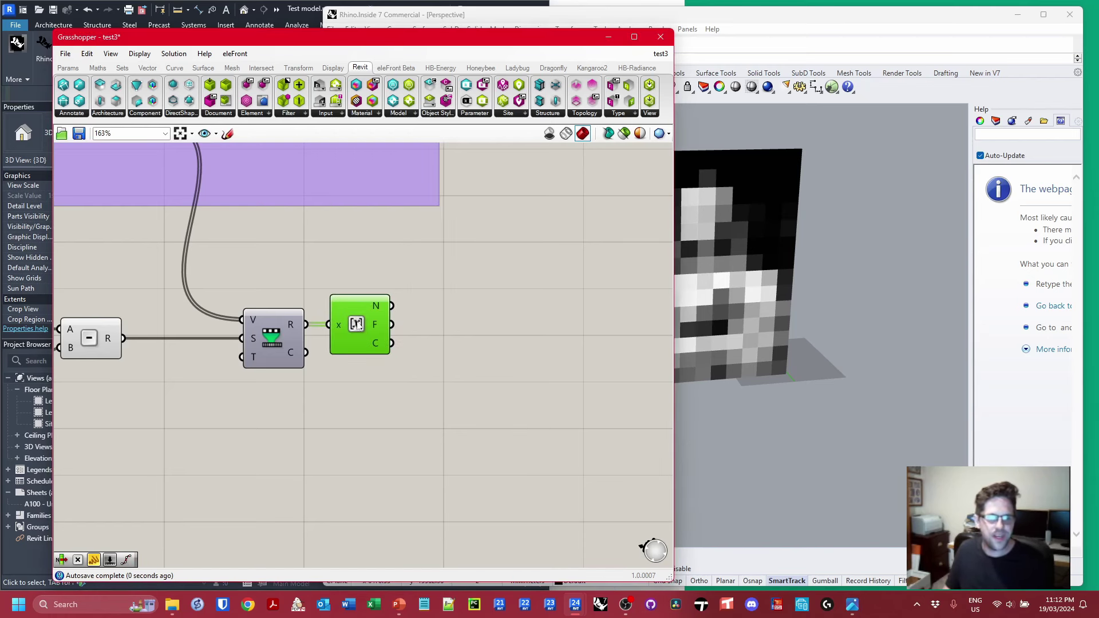
- Inspect Round's Nearest values down to the end of the list in a temporary panel, and delete the panel
mouse_move(375, 306)
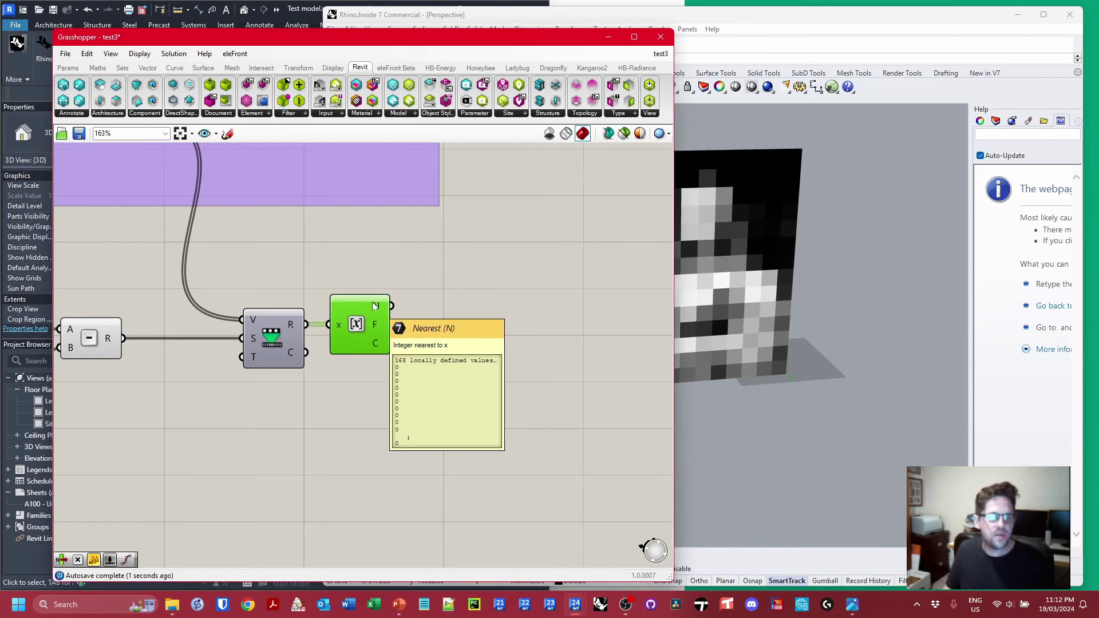
double_click(494, 307)
text(//)
key(Return)
drag(392, 306, 417, 309)
drag(563, 272, 565, 348)
click(514, 321)
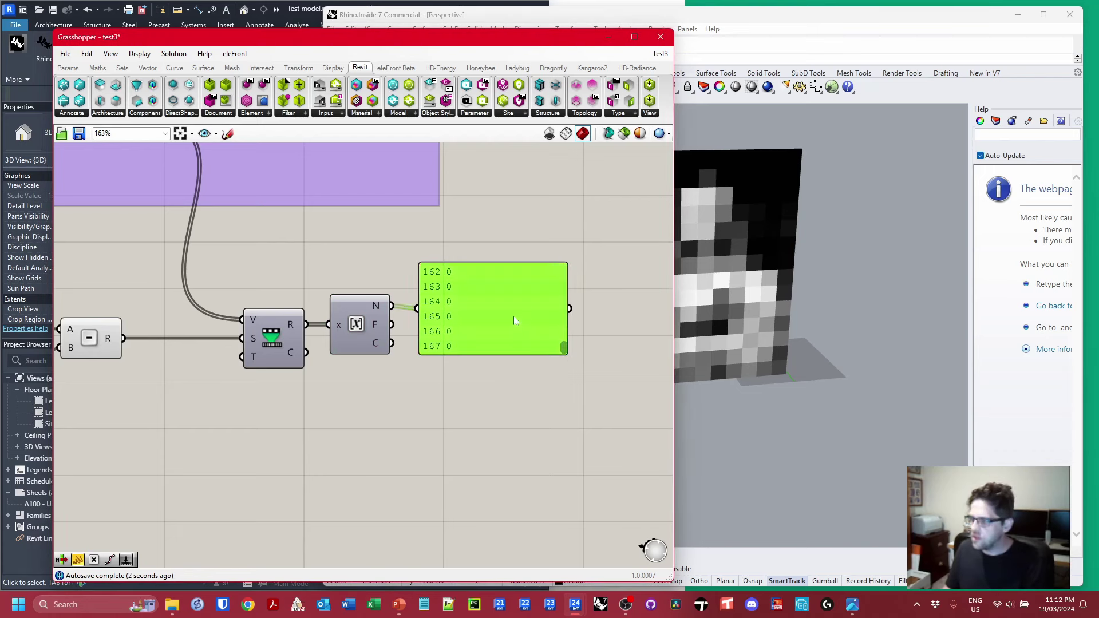
key(Delete)
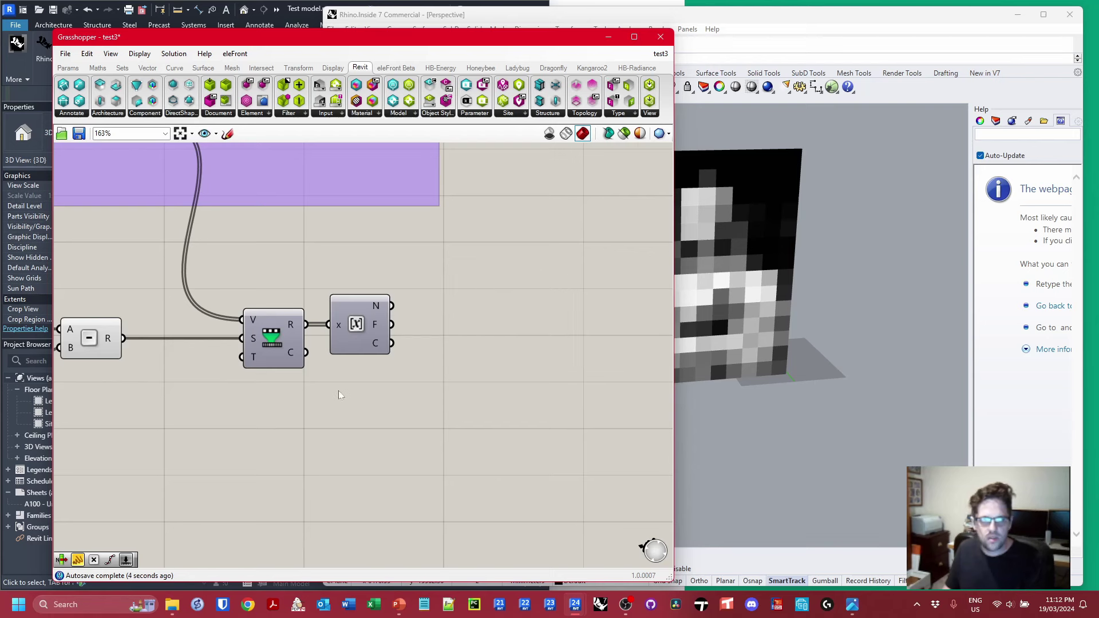
- Move the list length Subtraction result from the Source input to the Target input of Remap Numbers
right_drag(342, 369, 396, 382)
drag(426, 333, 498, 333)
right_drag(400, 344, 495, 334)
drag(392, 344, 271, 343)
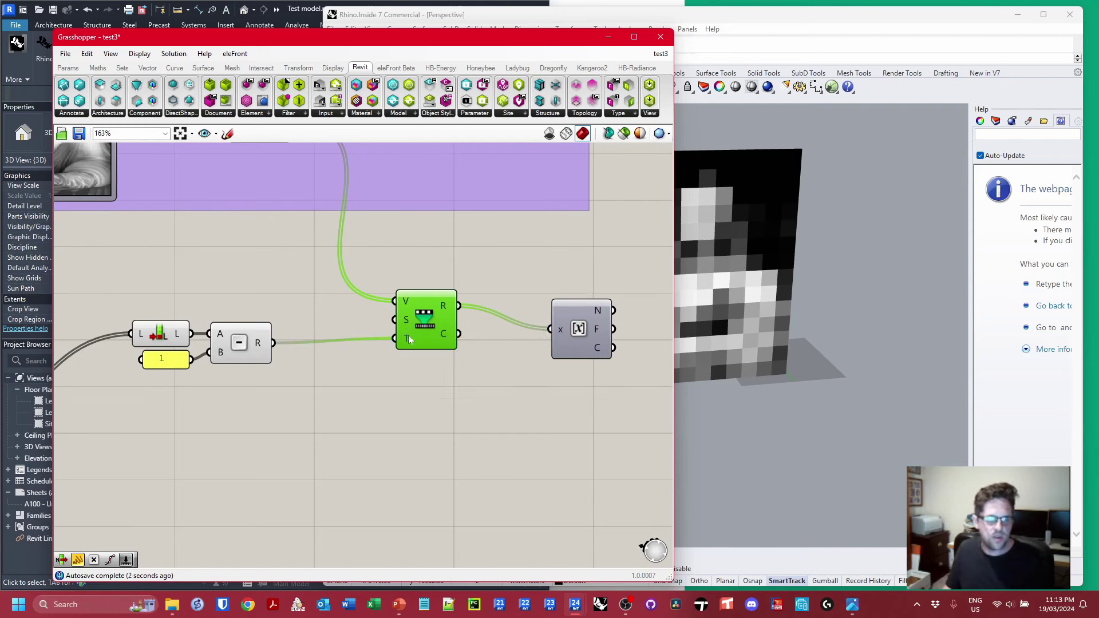
- Check Round's Nearest values again through the full list in a temporary panel, and remove the panel
drag(597, 331, 555, 352)
double_click(600, 335)
text(//)
key(Return)
right_drag(664, 324, 488, 292)
drag(530, 286, 530, 369)
key(Delete)
- Place Round beside Remap Numbers and group the List Length, Subtraction, Remap Numbers and Round components
drag(440, 332, 240, 281)
drag(243, 282, 275, 289)
scroll(349, 315, down, 2)
right_drag(349, 316, 470, 301)
drag(548, 347, 172, 243)
right_click(172, 243)
click(201, 333)
drag(283, 274, 272, 273)
- Add a List Item component below and beyond the remapping group, with Round's Nearest output as its Index
right_drag(527, 302, 359, 308)
click(358, 308)
double_click(359, 308)
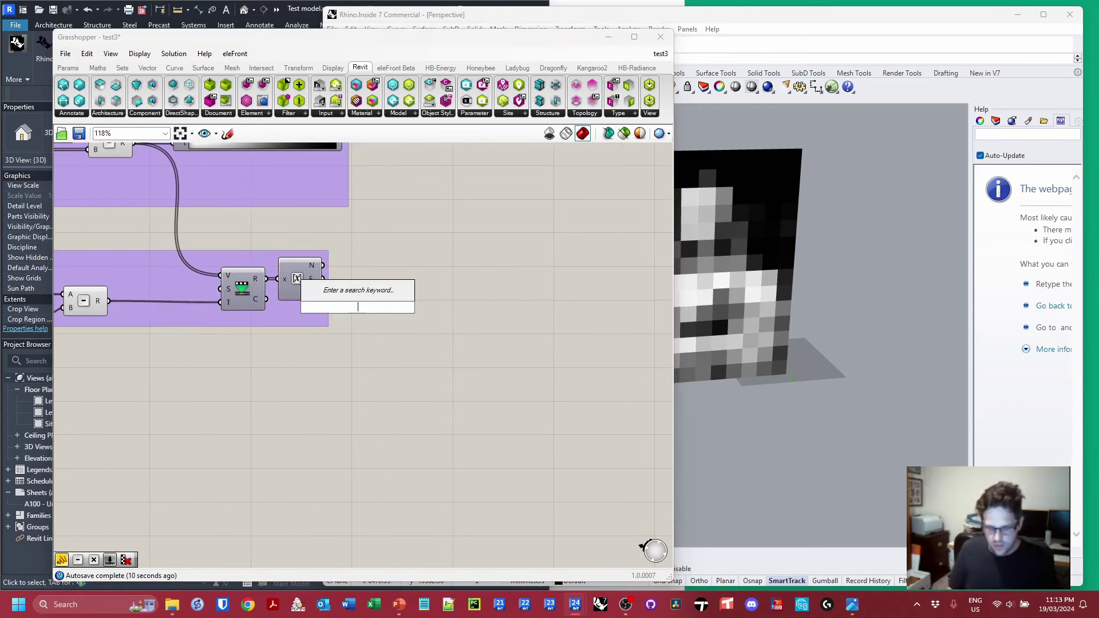
text(LISTE)
key(BackSpace)
text(ITE)
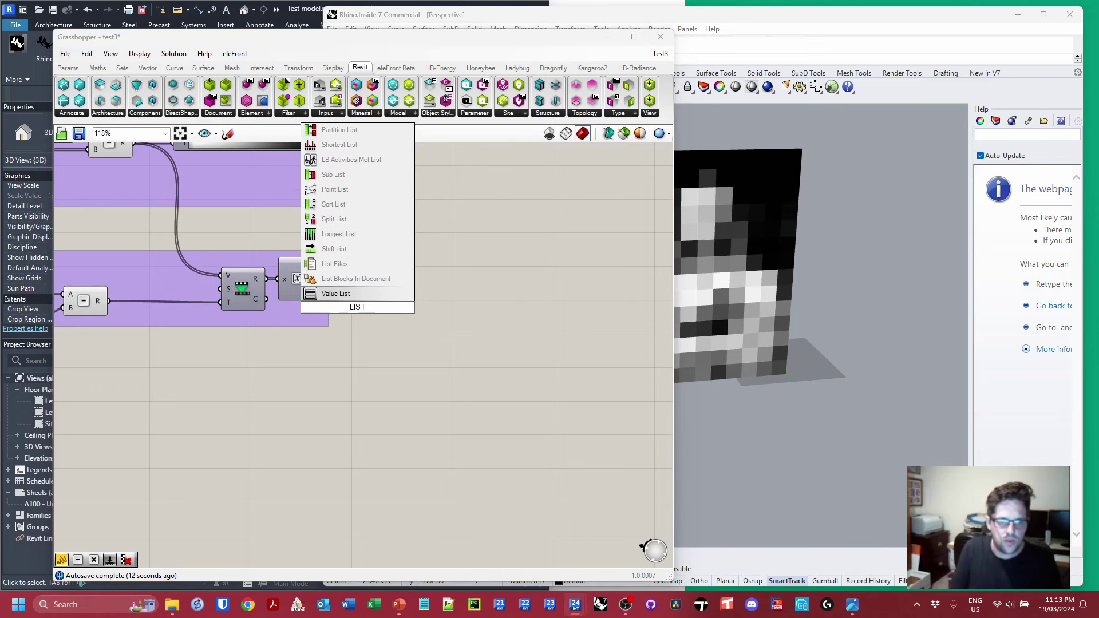
click(354, 296)
right_drag(359, 321, 425, 302)
drag(425, 302, 552, 369)
drag(388, 245, 528, 341)
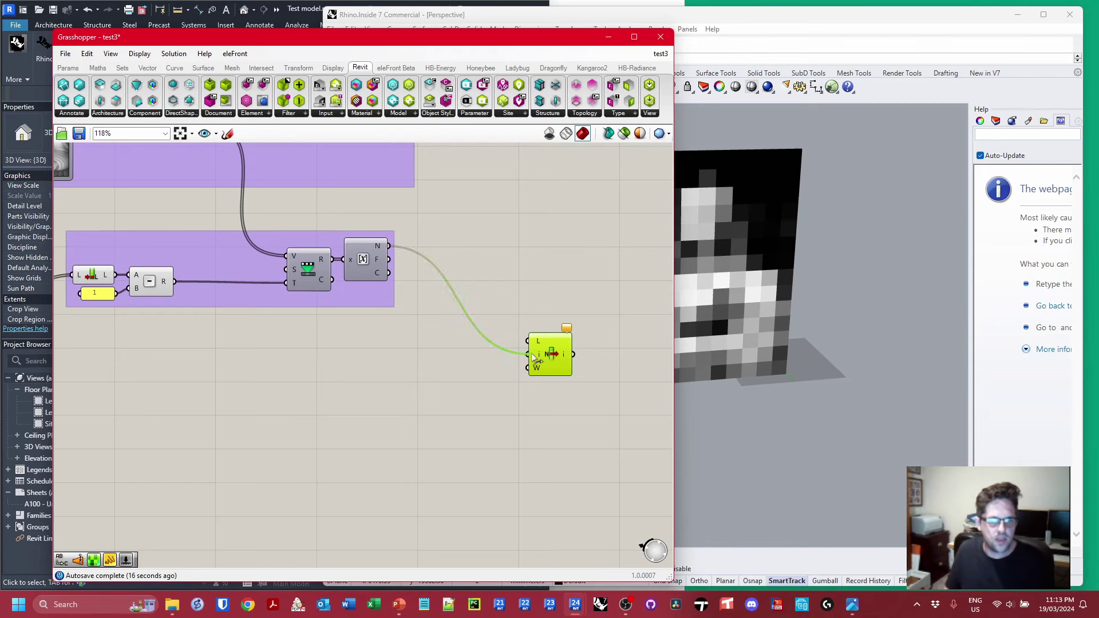
- Shift Reverse List up slightly and connect Sort Text's Values output to the List input of List Item
right_drag(208, 366, 372, 321)
right_drag(109, 326, 304, 316)
drag(300, 325, 300, 300)
drag(249, 325, 554, 305)
scroll(361, 321, down, 2)
scroll(321, 300, down, 3)
scroll(534, 319, up, 5)
mouse_move(573, 311)
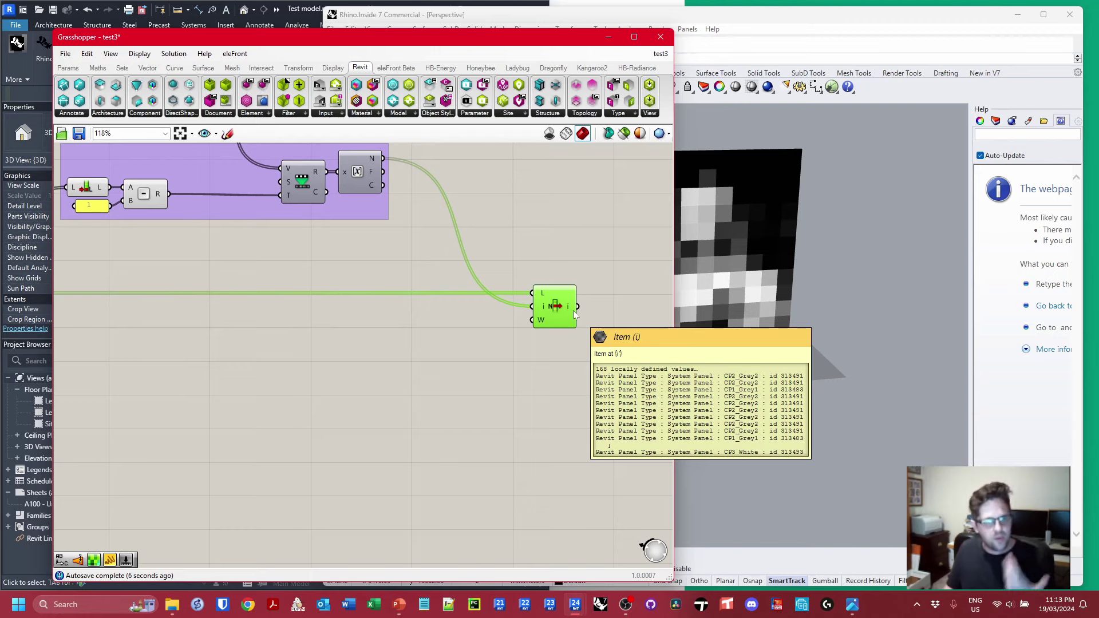
- Add a Revit Element Parameter component above List Item and check what its Value input expects
right_drag(561, 264, 546, 413)
scroll(548, 420, down, 1)
right_drag(551, 328, 582, 338)
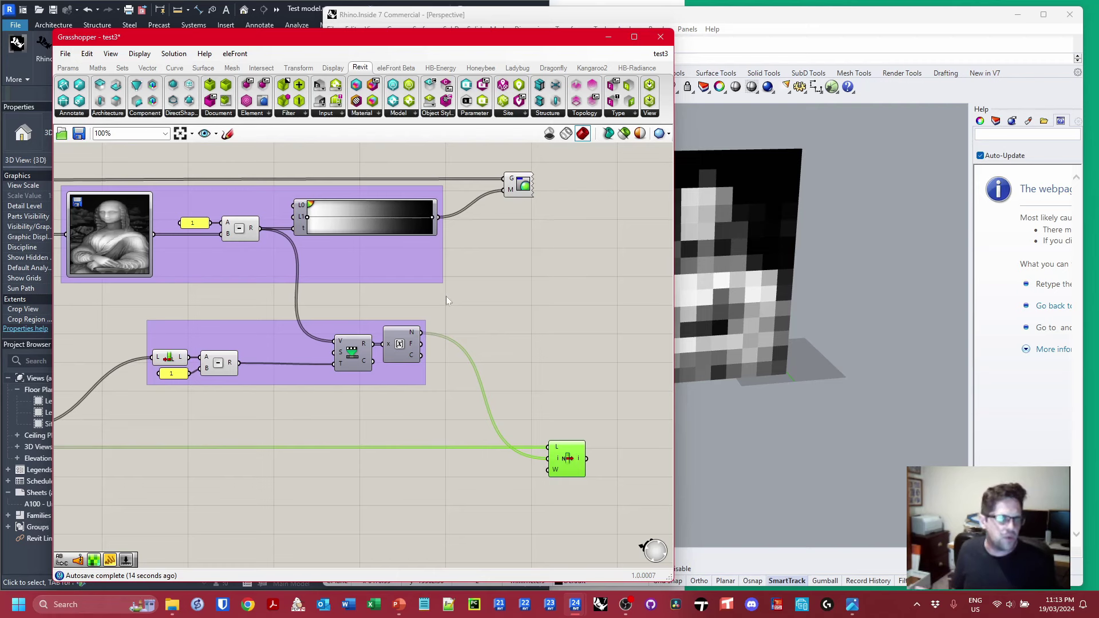
right_drag(521, 308, 400, 294)
right_drag(476, 289, 416, 307)
click(390, 185)
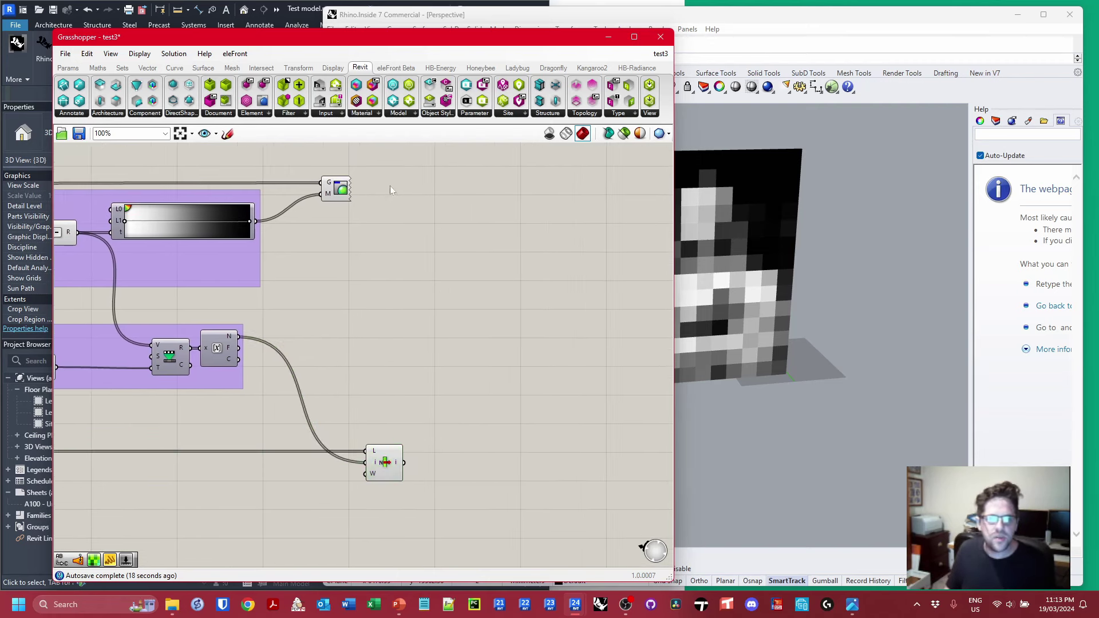
click(251, 114)
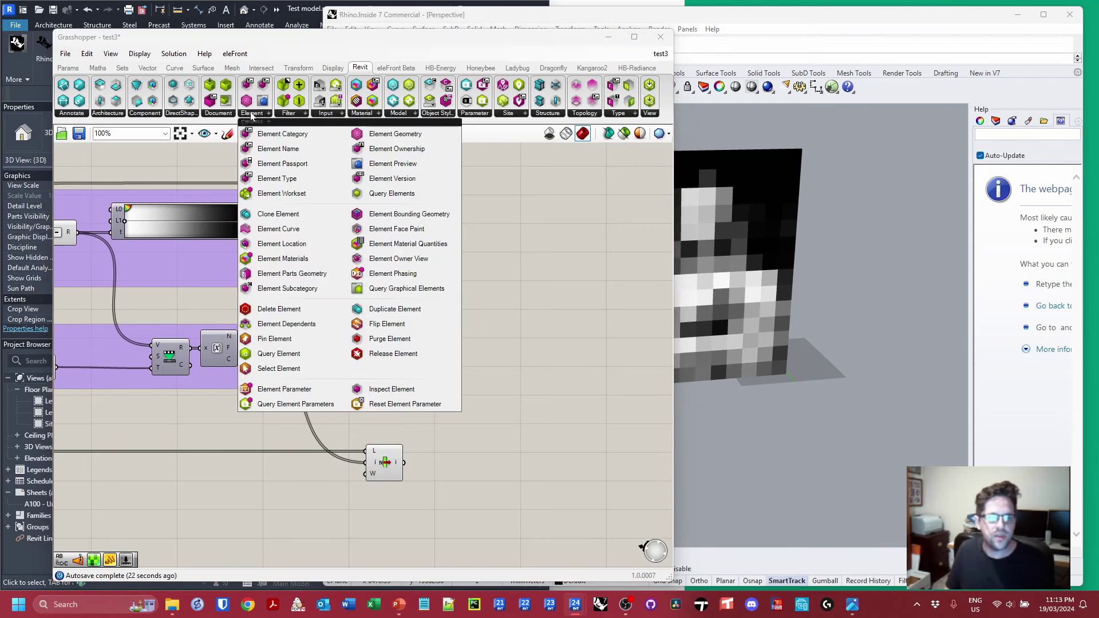
click(284, 389)
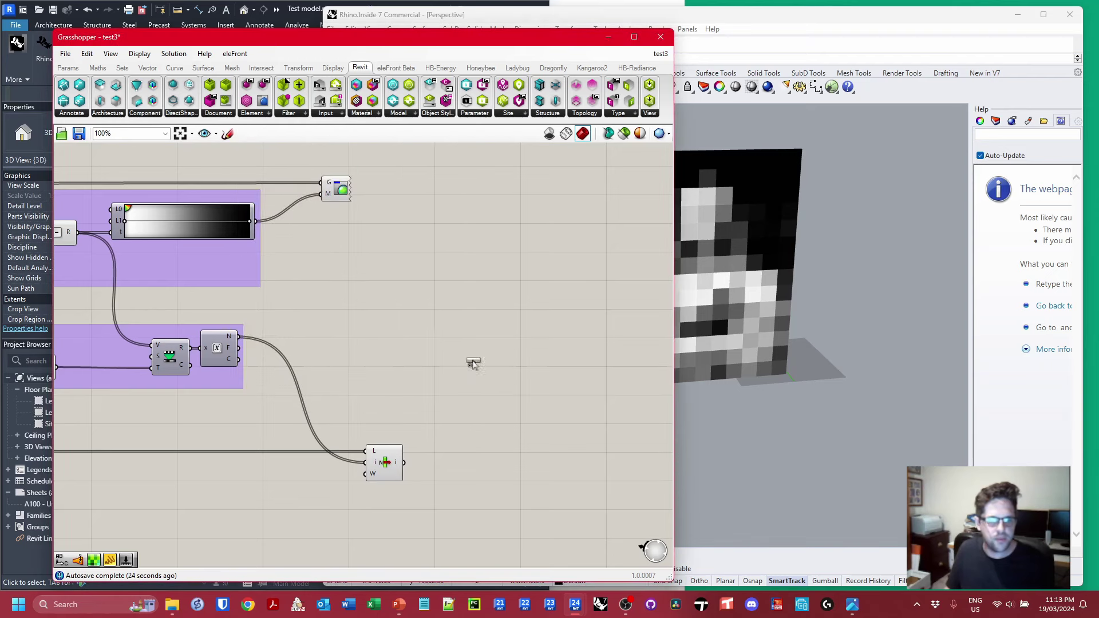
click(435, 356)
scroll(435, 354, up, 10)
click(435, 355)
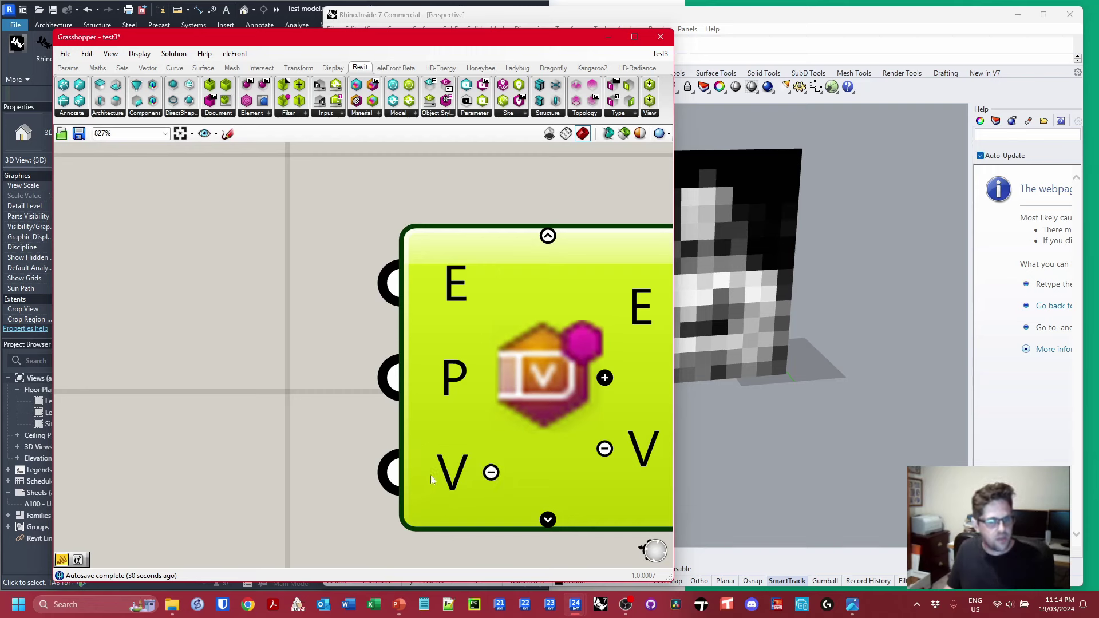
mouse_move(430, 475)
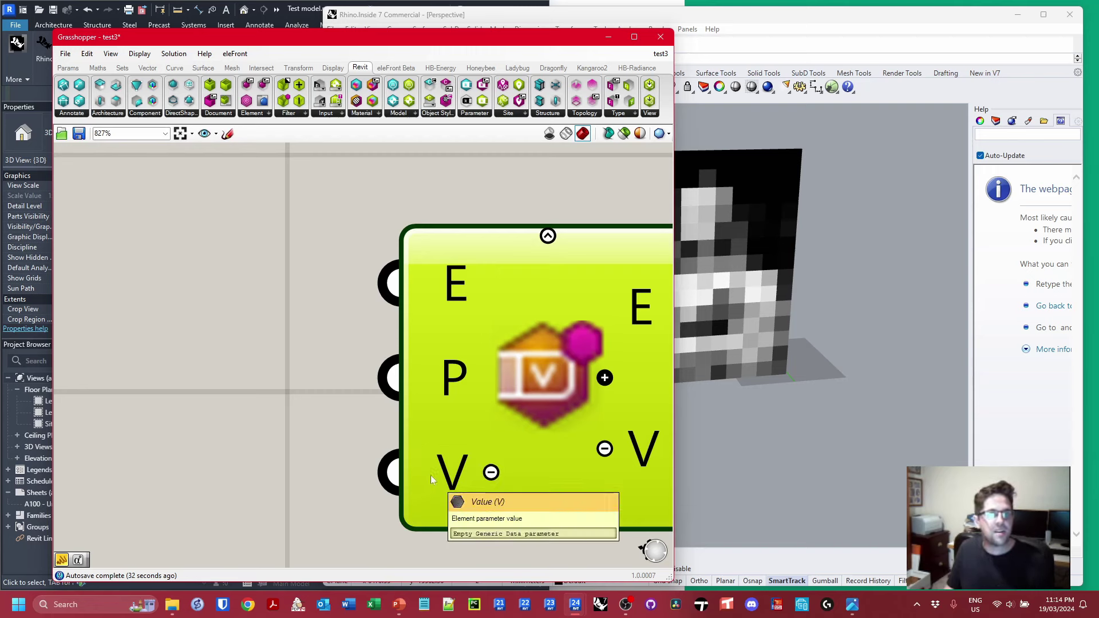
scroll(432, 472, down, 10)
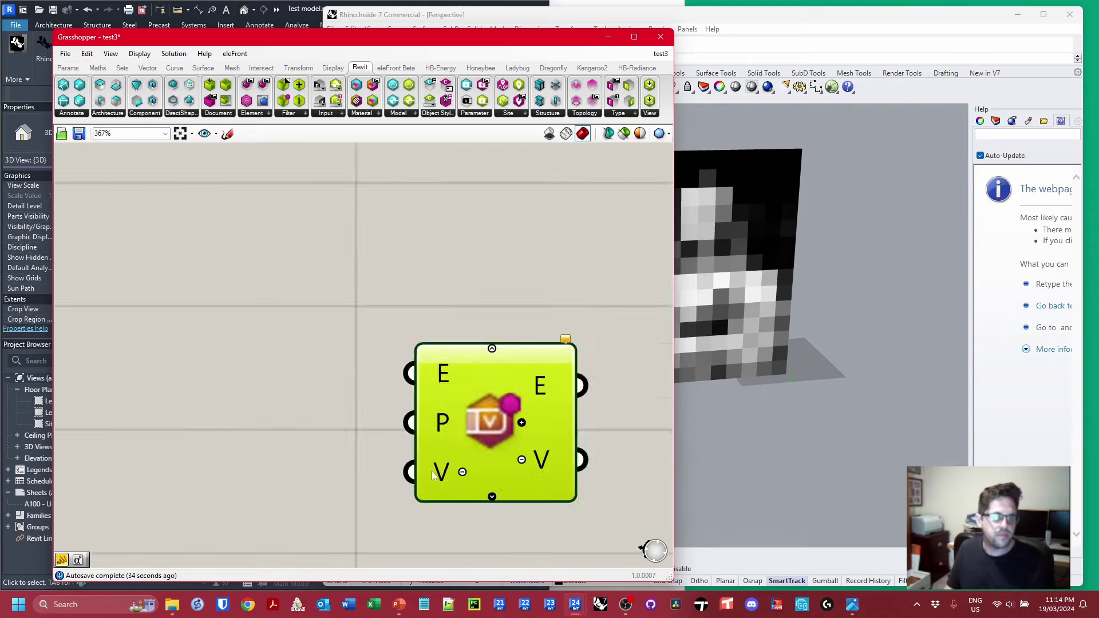
- Connect the queried Revit panel elements to the Element input of Element Parameter and place the component beyond Custom Preview
right_drag(359, 419, 503, 393)
drag(590, 432, 623, 289)
right_drag(314, 270, 870, 252)
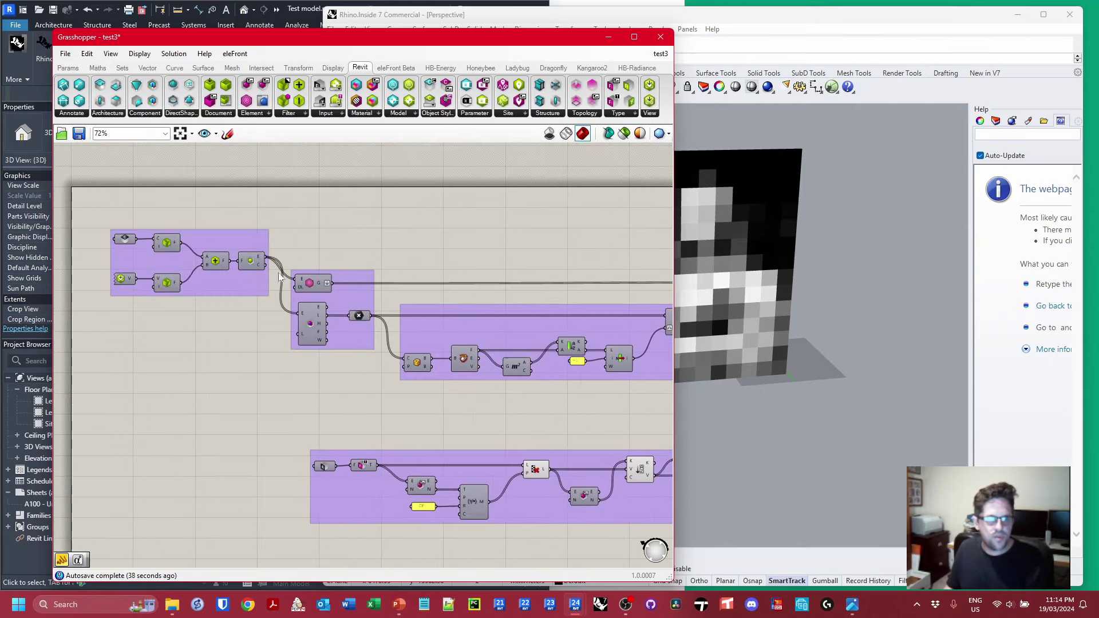
drag(269, 263, 655, 271)
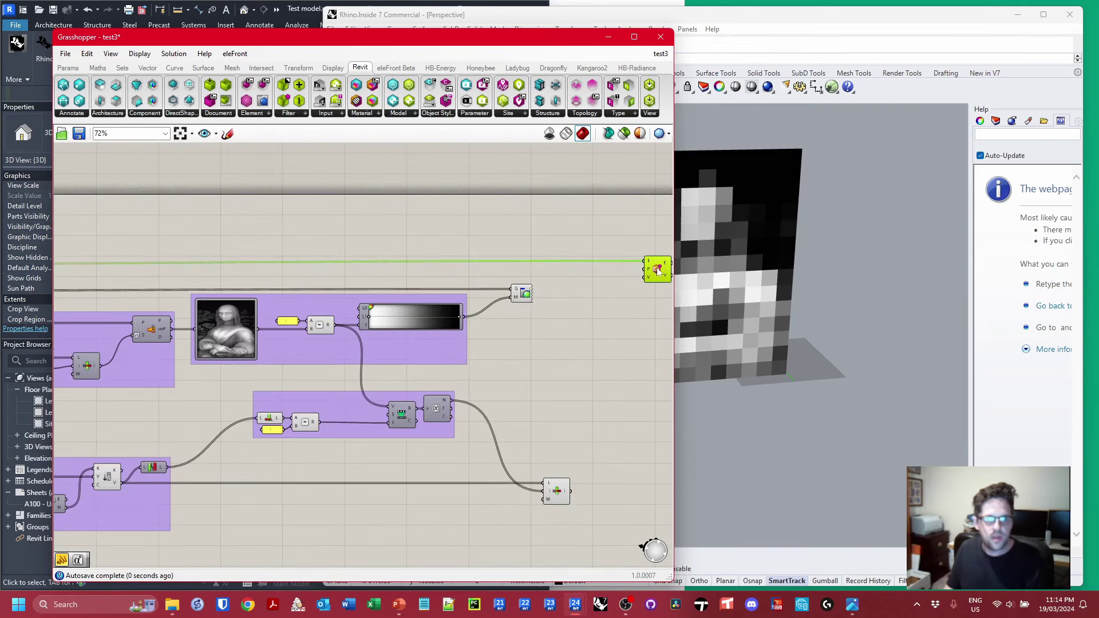
right_drag(650, 271, 417, 235)
drag(416, 235, 504, 237)
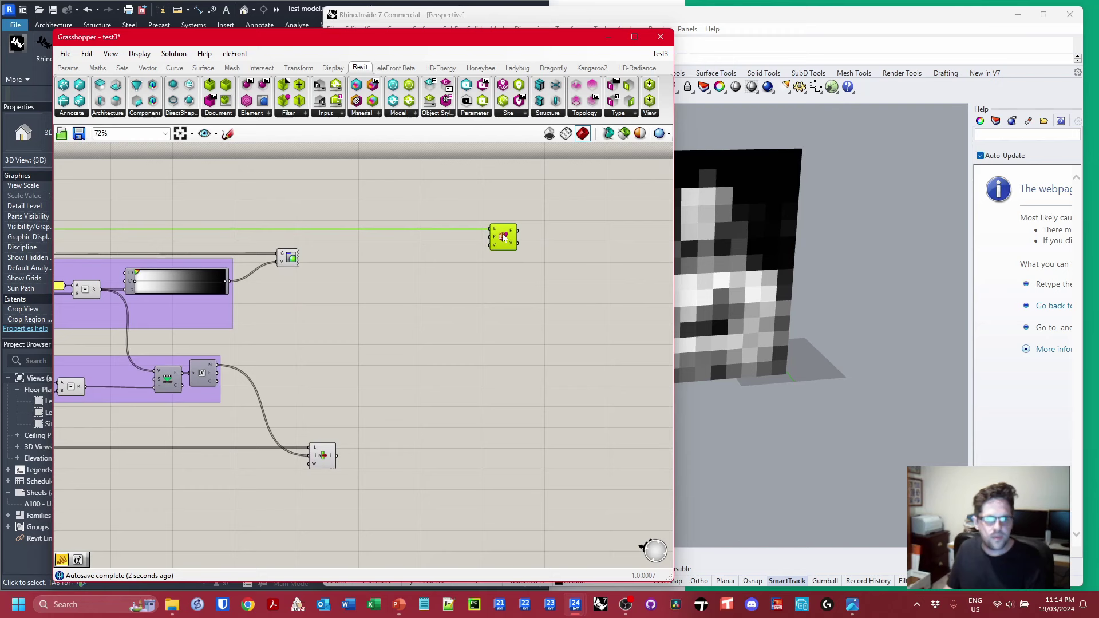
- Feed a text panel reading Type into Element Parameter's parameter name input and List Item's output into its Value input
double_click(400, 289)
text(//tYPEType)
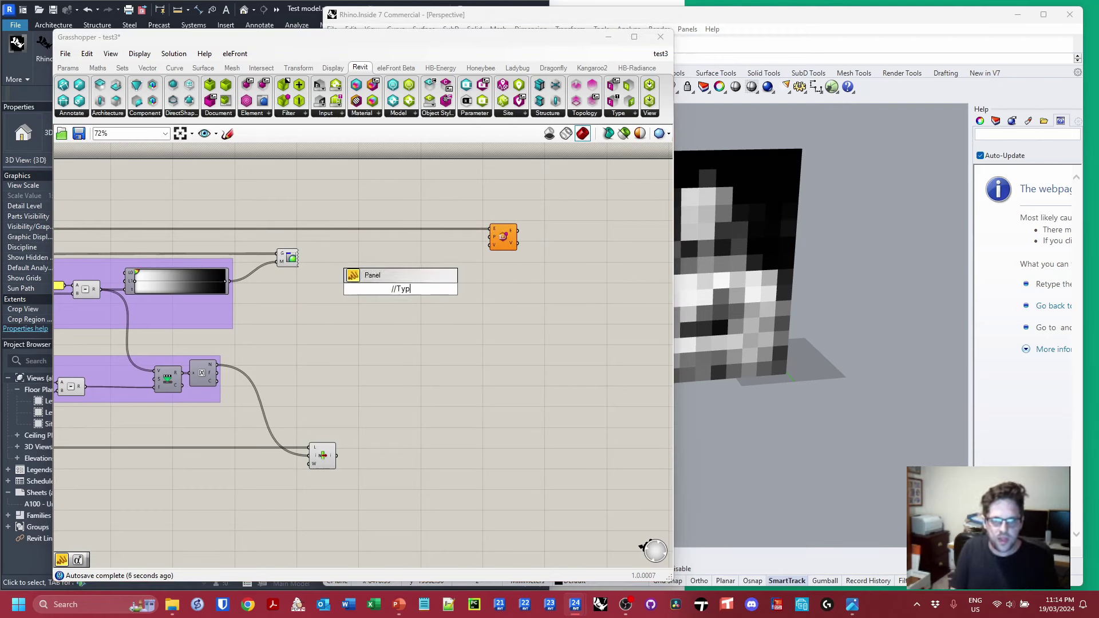
key(Return)
scroll(404, 290, up, 3)
drag(480, 208, 395, 457)
scroll(575, 203, down, 3)
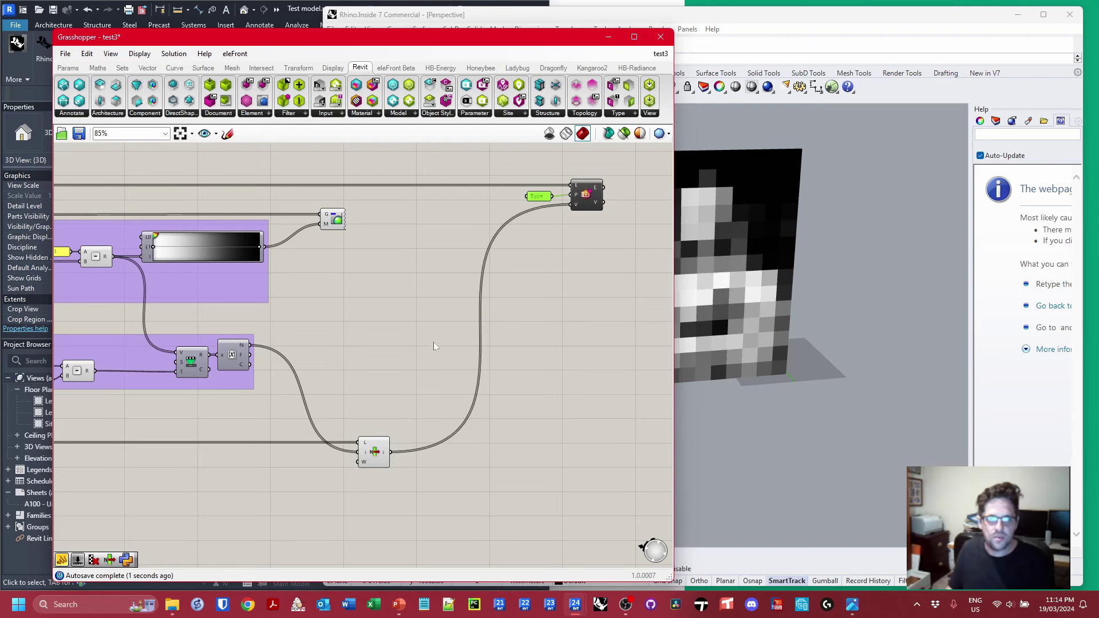
- Move the Grasshopper window clear of the Revit view and replace List Item's list source with the Reverse List output
drag(463, 46, 836, 33)
right_drag(544, 294, 755, 287)
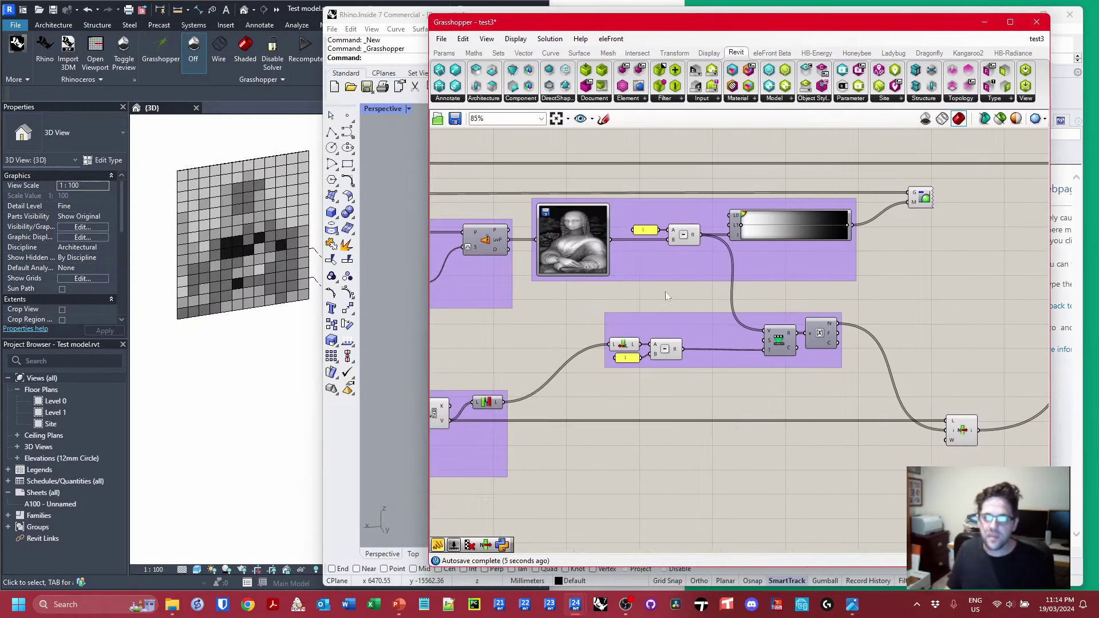
scroll(665, 292, up, 1)
right_drag(664, 318, 791, 288)
right_drag(658, 366, 783, 337)
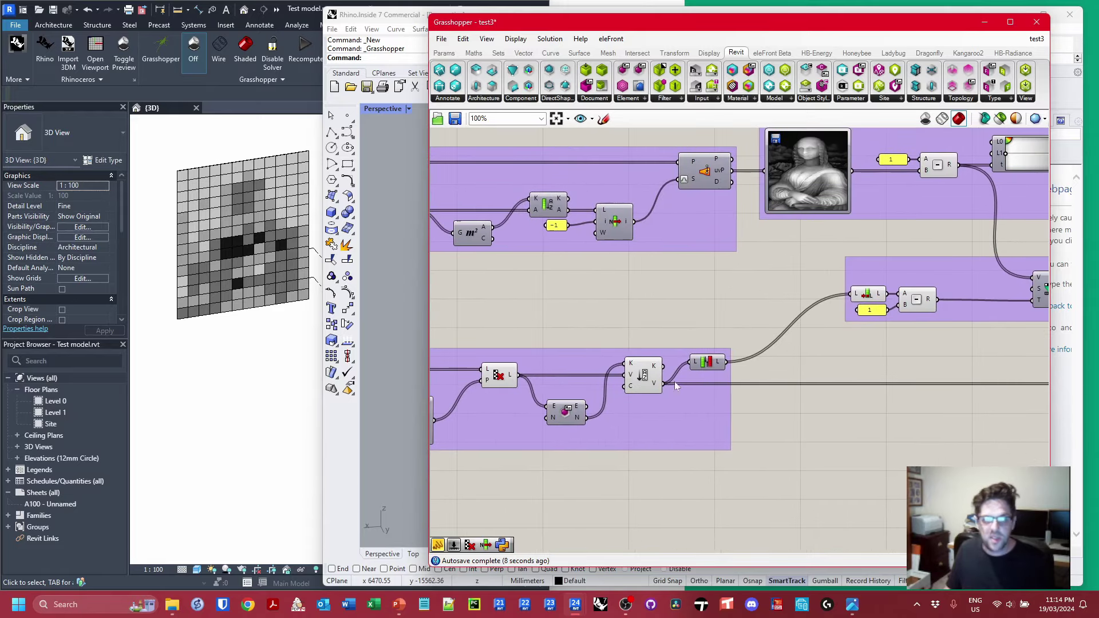
right_drag(728, 367, 485, 353)
drag(483, 351, 1006, 373)
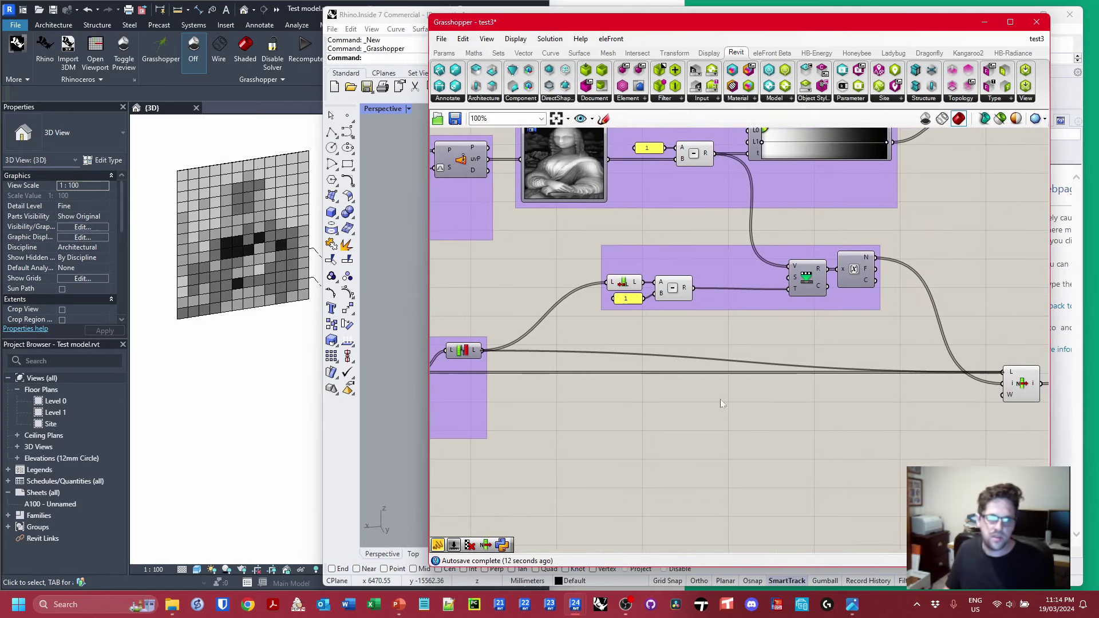
- Switch to Revit and lengthen the curtain wall by stretching one of its ends outward in the 3D view
click(264, 366)
scroll(251, 361, down, 1)
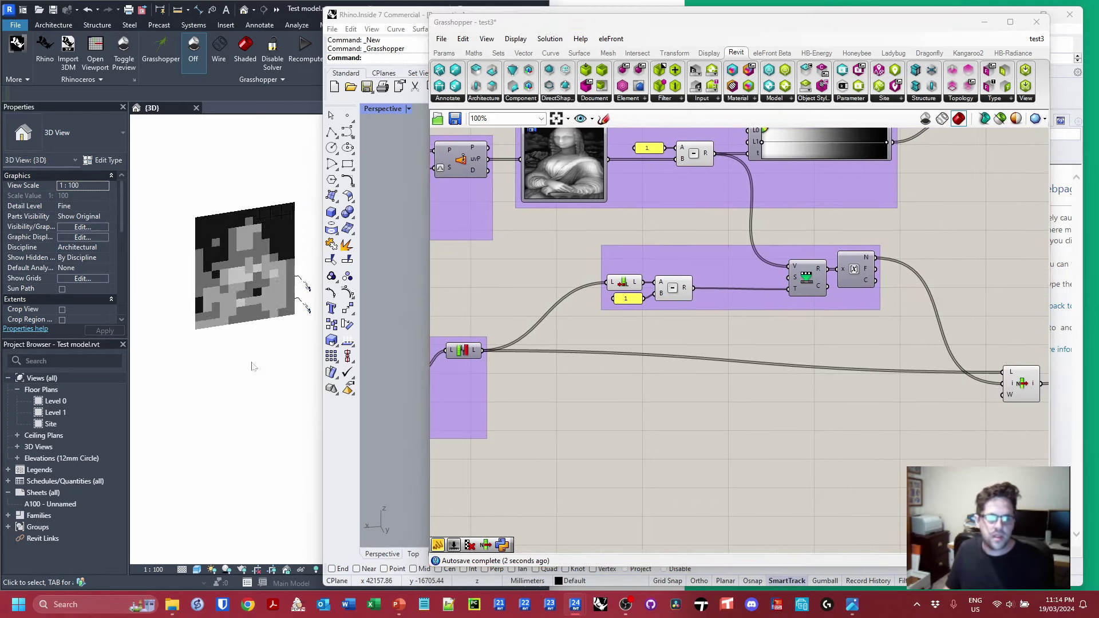
shift+middle_drag(221, 287, 211, 255)
scroll(250, 354, down, 2)
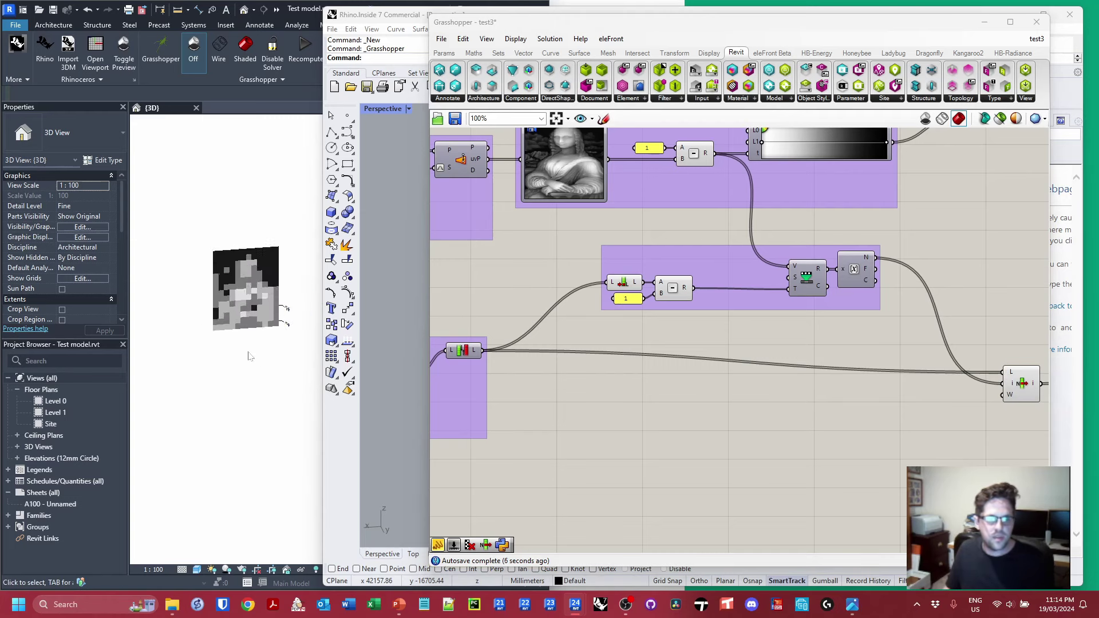
click(224, 336)
drag(222, 337, 186, 338)
key(Escape)
key(Escape)
- Raise the top of the curtain wall to roughly double its height, giving it a portrait shape
click(228, 306)
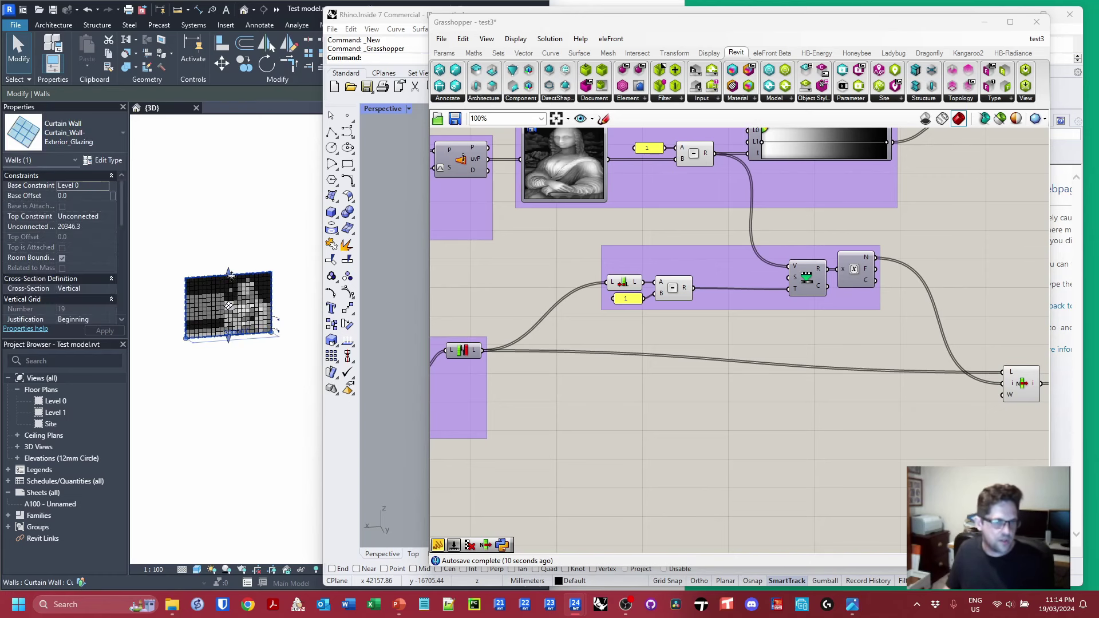
click(246, 279)
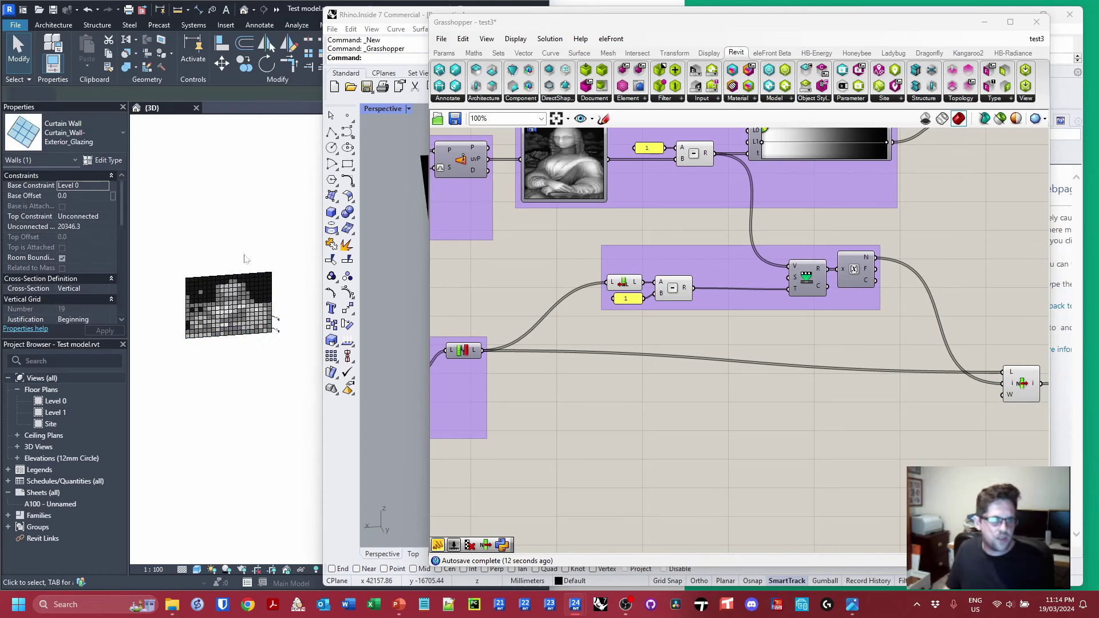
click(240, 273)
click(231, 277)
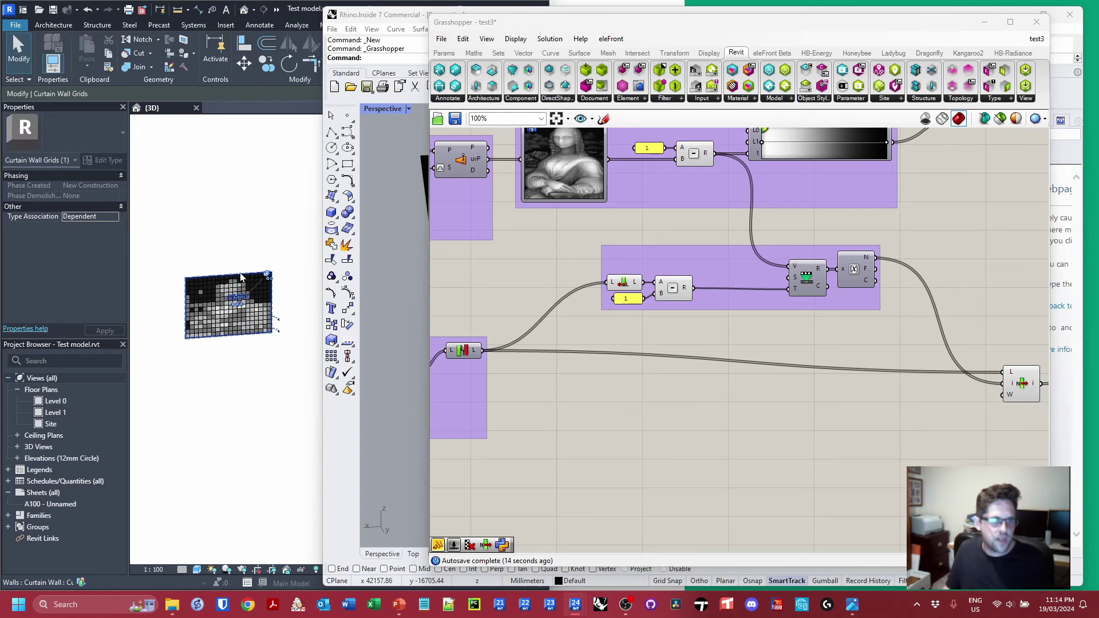
click(230, 276)
drag(232, 276, 260, 161)
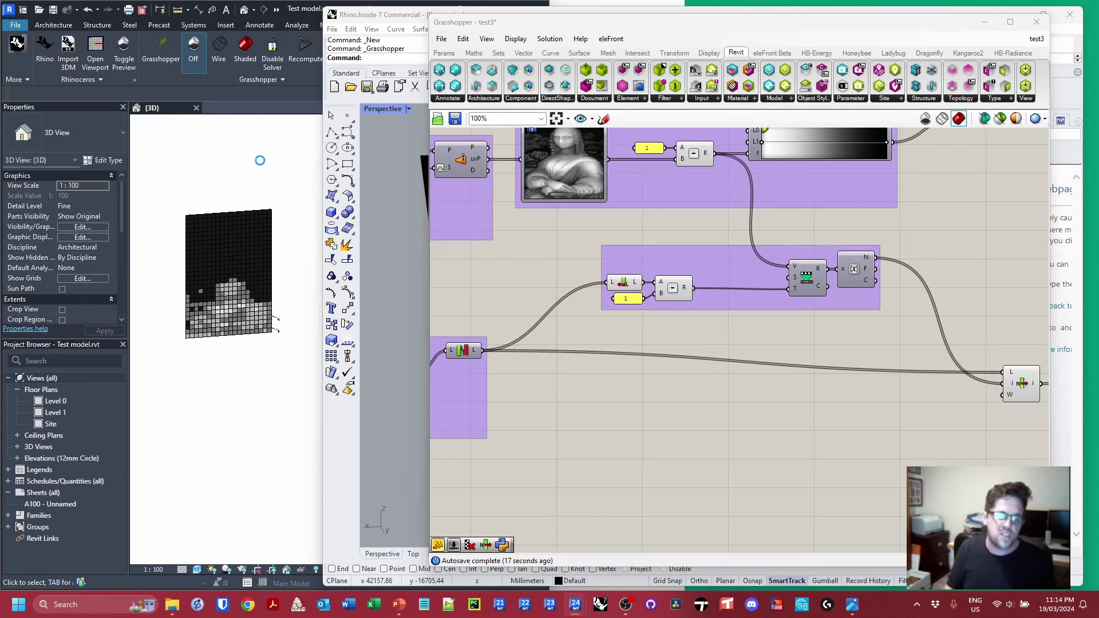
shift+middle_drag(260, 182, 223, 188)
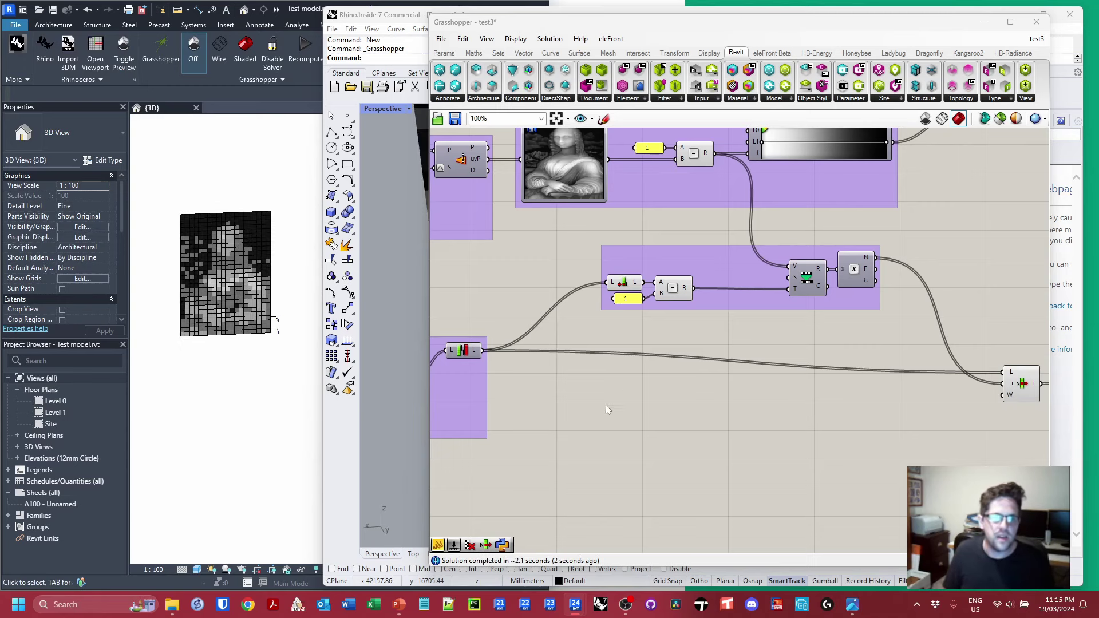
- Narrow the Image Sampler component to a portrait shape and inspect the patterned curtain wall in the Revit 3D view
scroll(568, 184, up, 4)
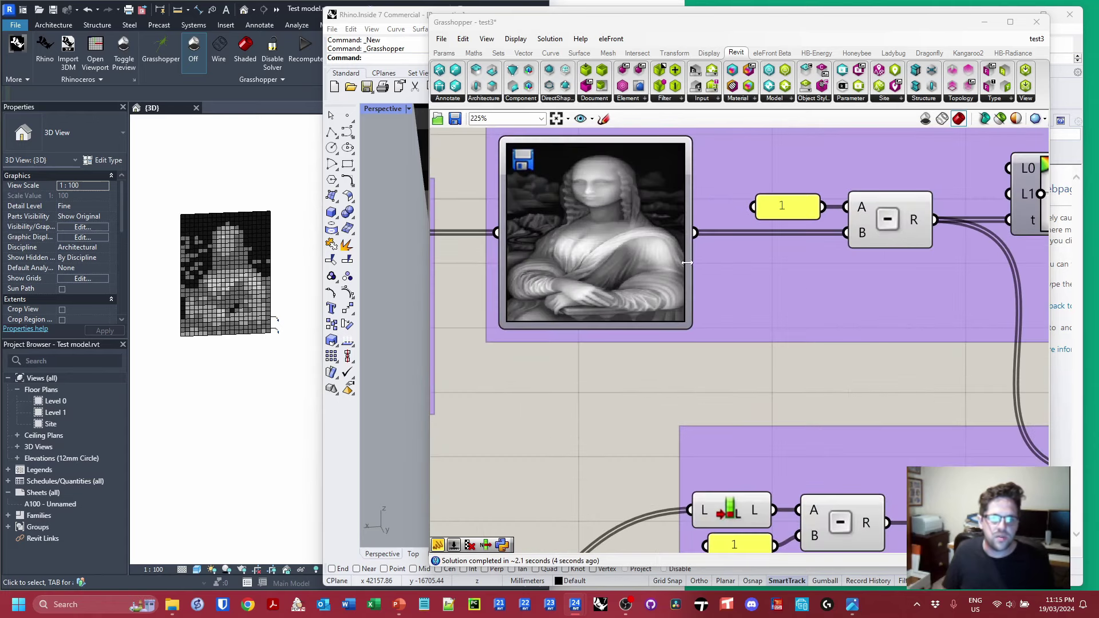
drag(690, 262, 645, 258)
shift+middle_drag(266, 346, 102, 324)
shift+middle_drag(272, 326, 101, 318)
shift+middle_drag(237, 311, 617, 312)
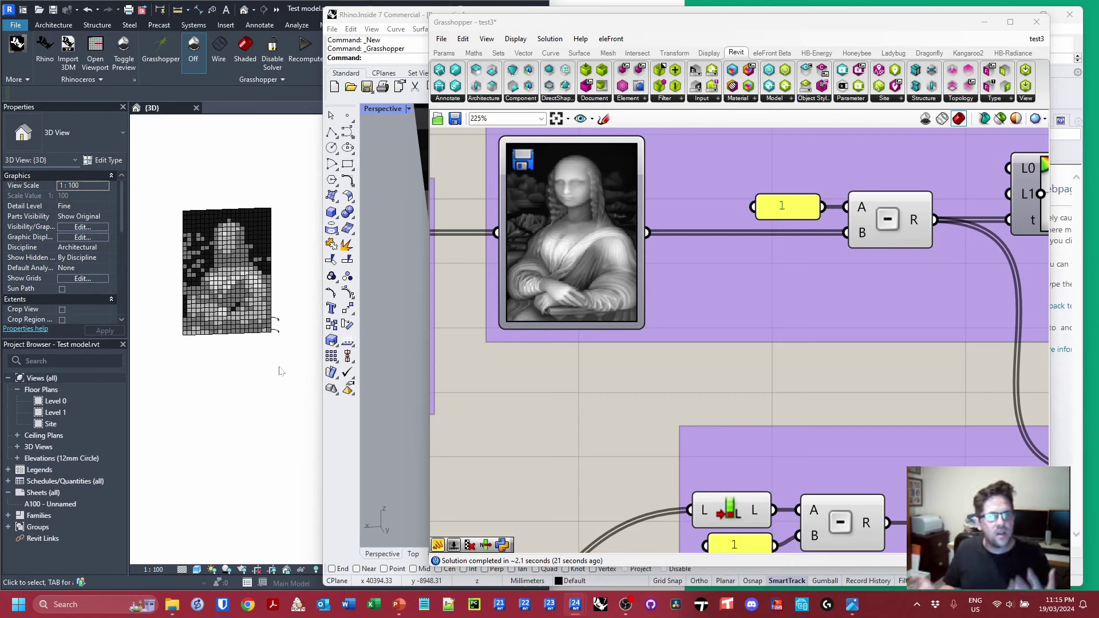
- Replace the Image Sampler's source image with depth map flower.jpg from the Desktop and accept the settings
double_click(585, 198)
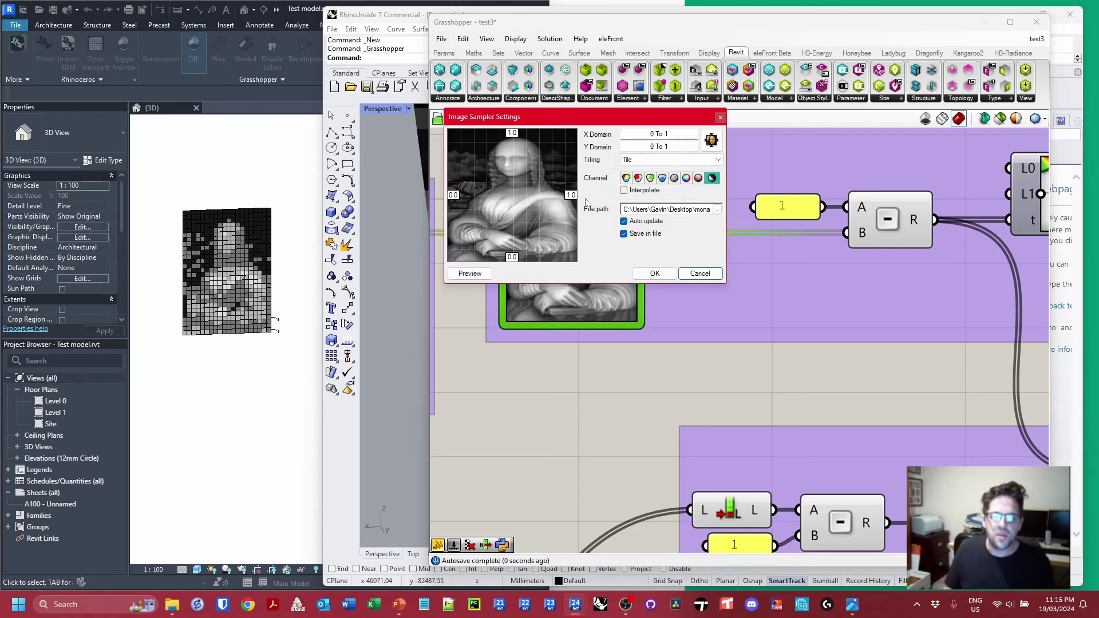
click(717, 209)
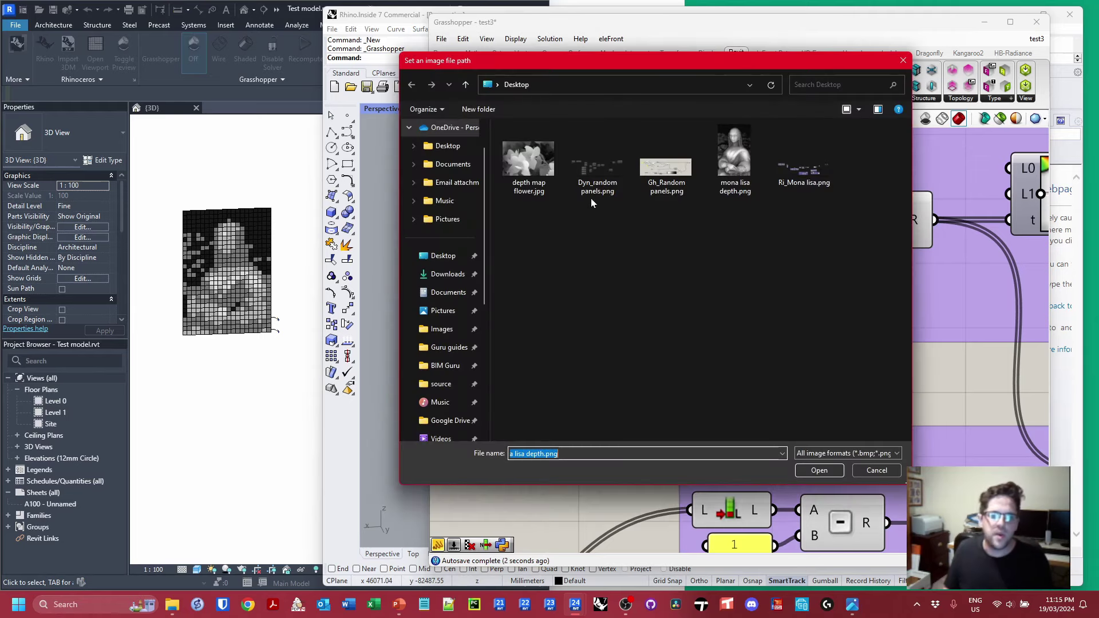
double_click(529, 158)
click(640, 277)
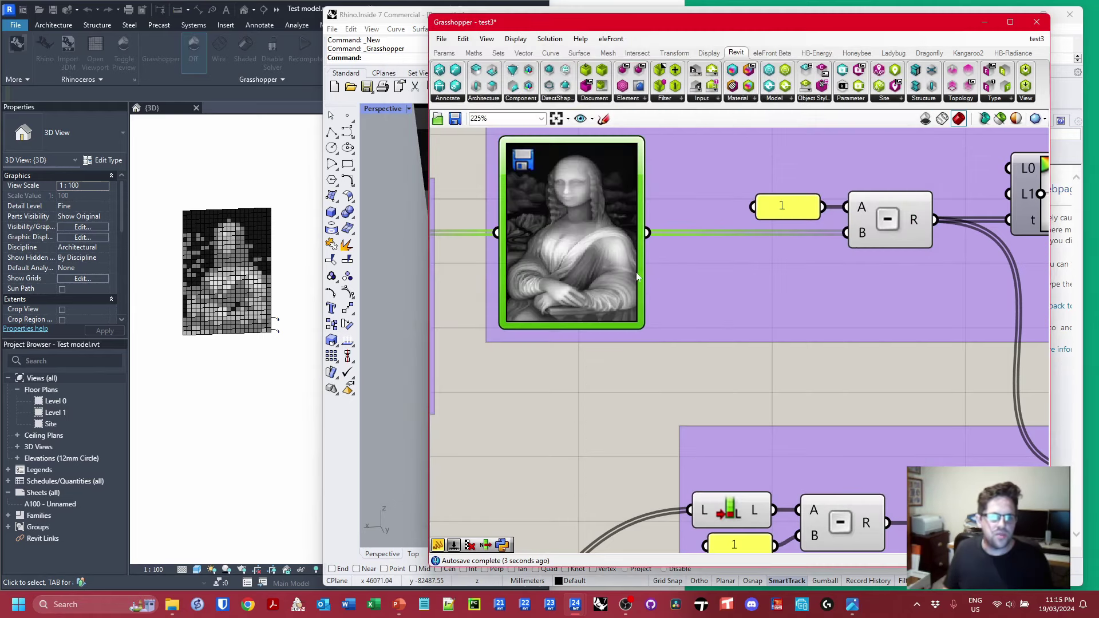
- Lower the Revit curtain wall to an unconnected height of about 22373 and stretch its end outward to lengthen it
click(260, 186)
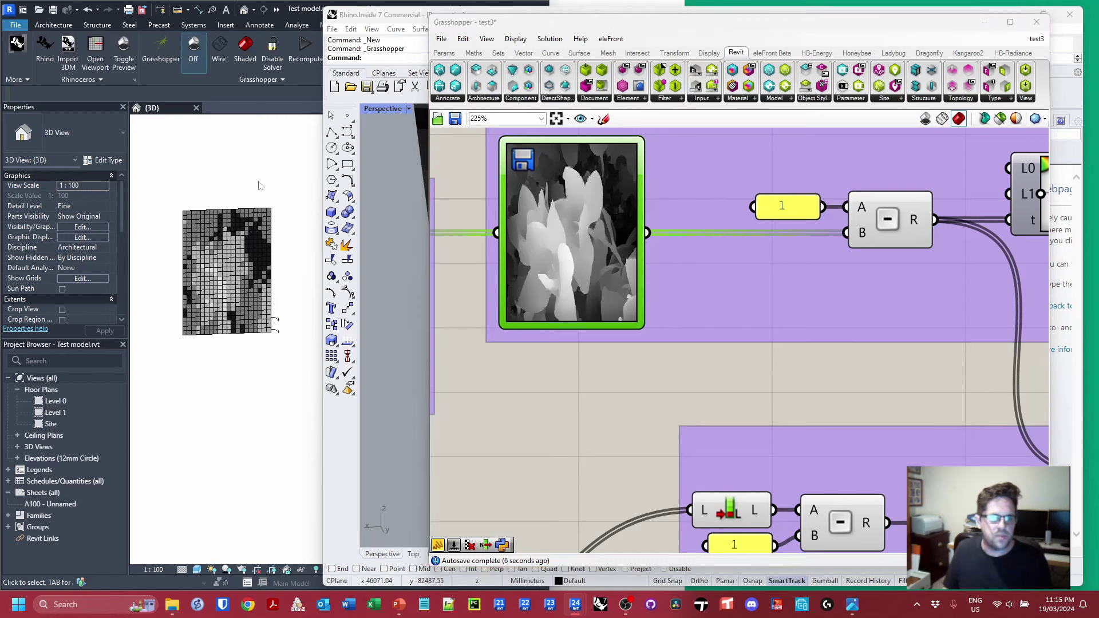
click(250, 211)
drag(234, 272, 234, 267)
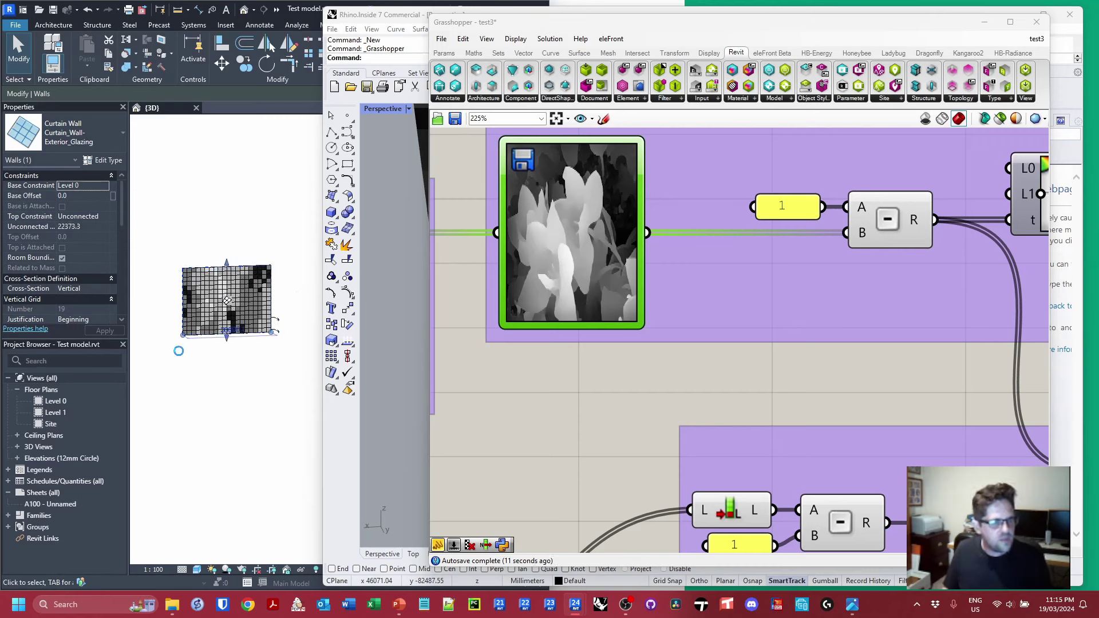
drag(224, 332, 191, 332)
click(241, 397)
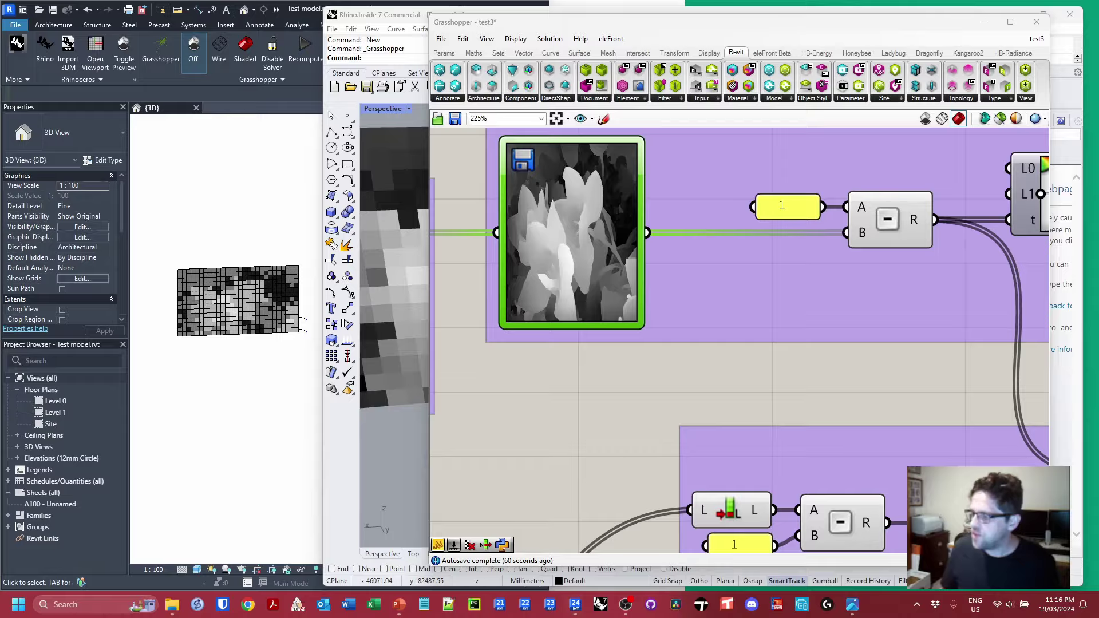
key(super+d)
key(alt+Tab)
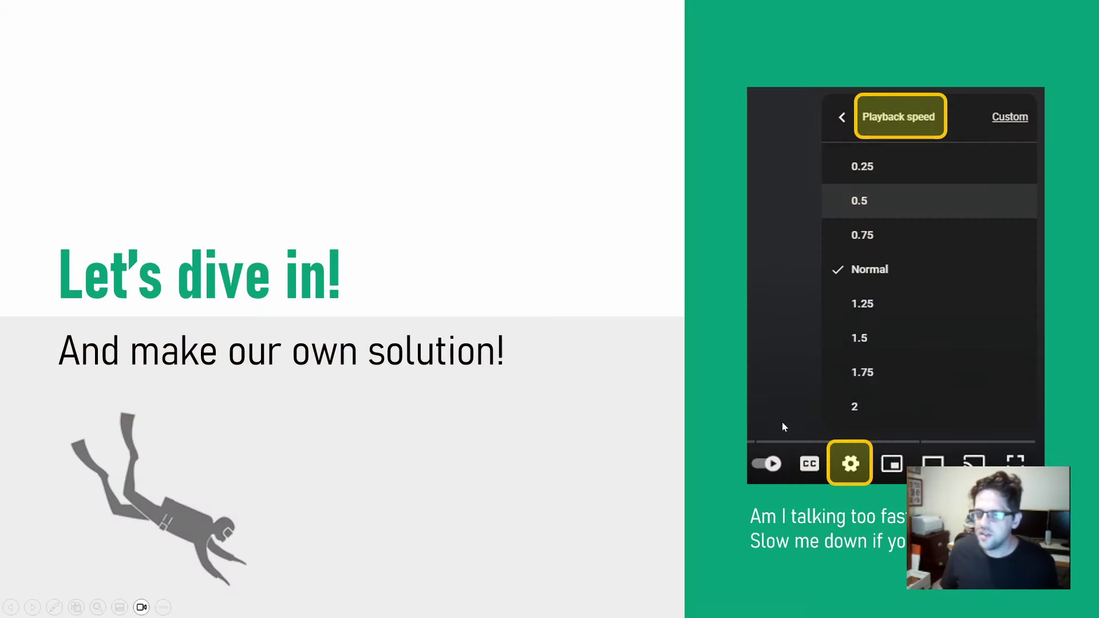
key(Right)
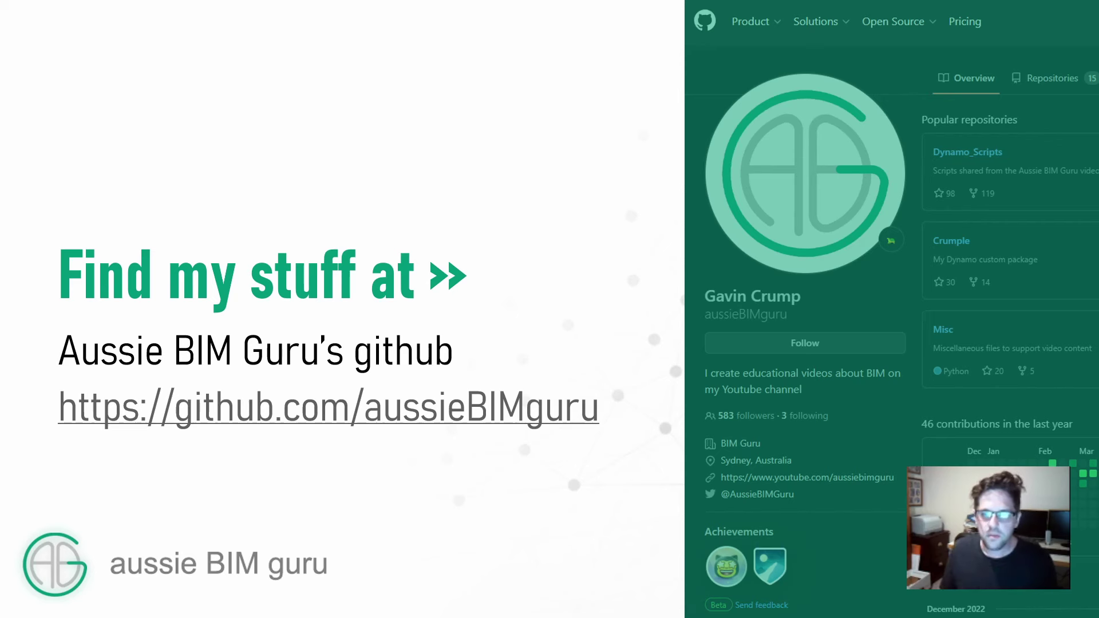
key(Right)
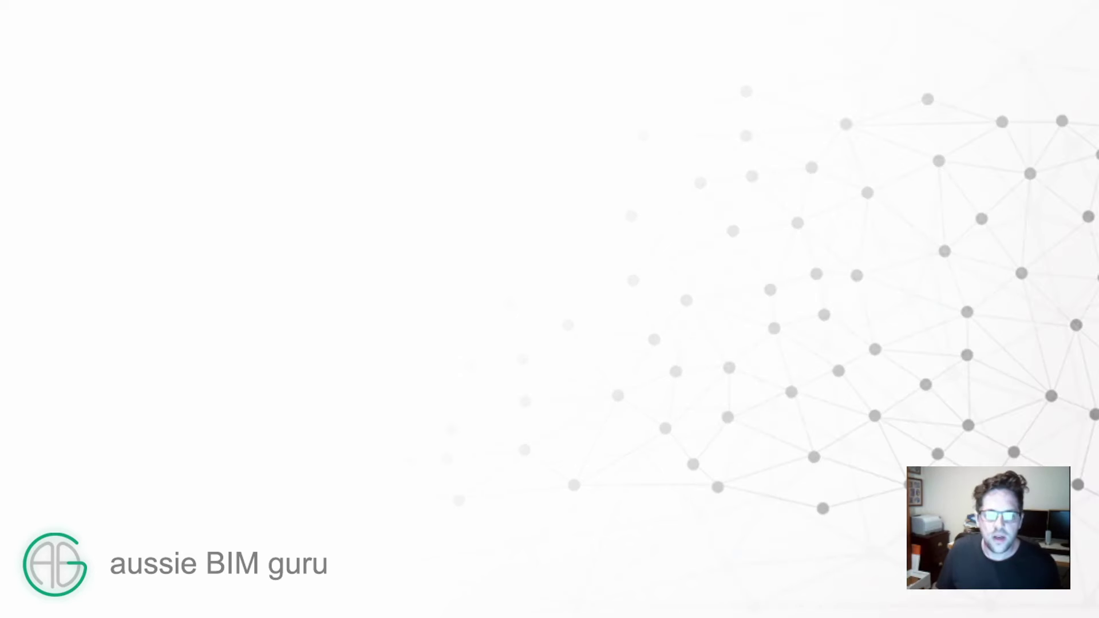